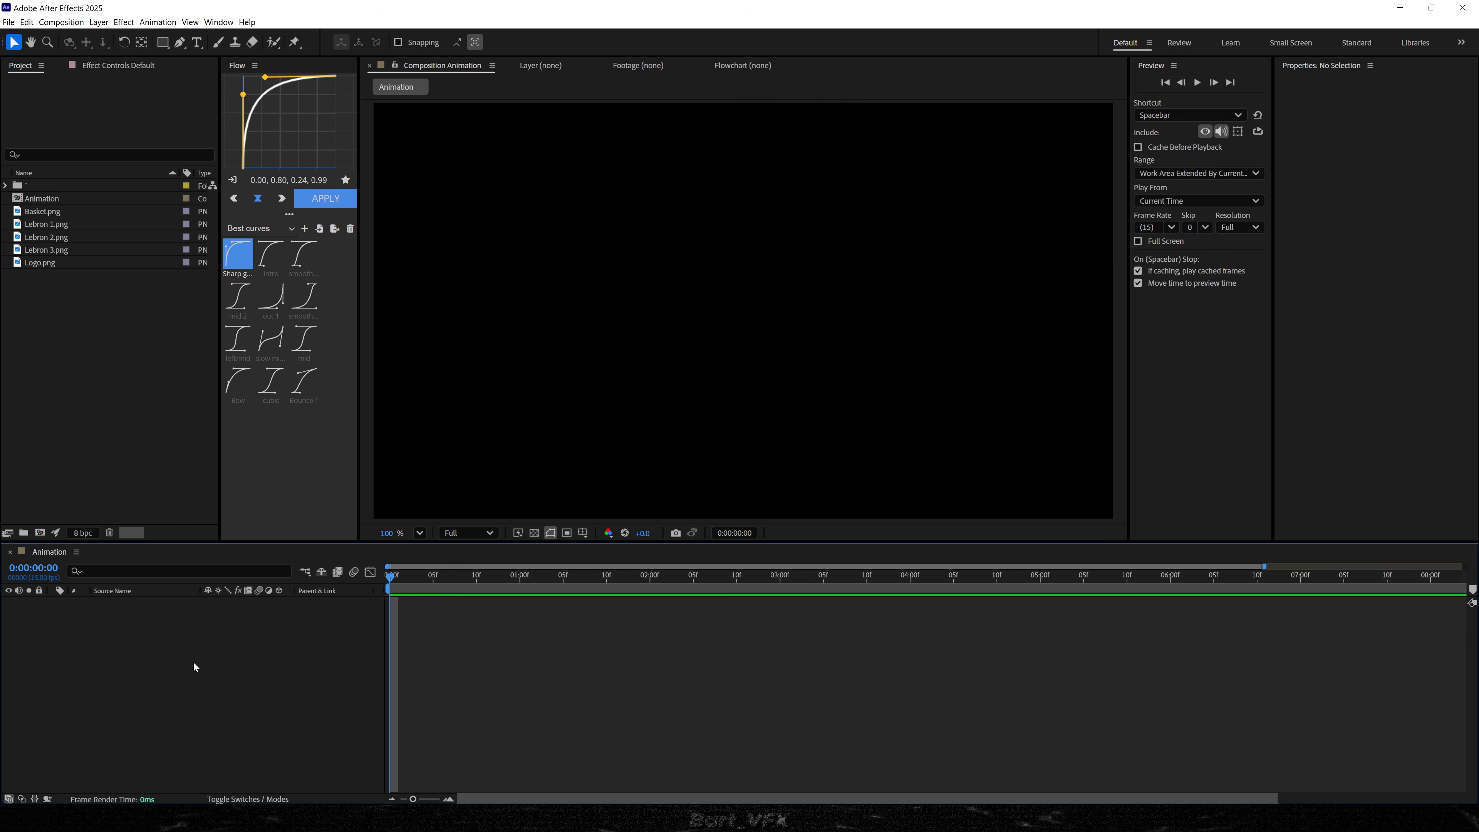
# - Check the Animation composition's size, frame rate and duration in its settings, leaving them as they are
pyautogui.hotkey('ctrl', 'k')
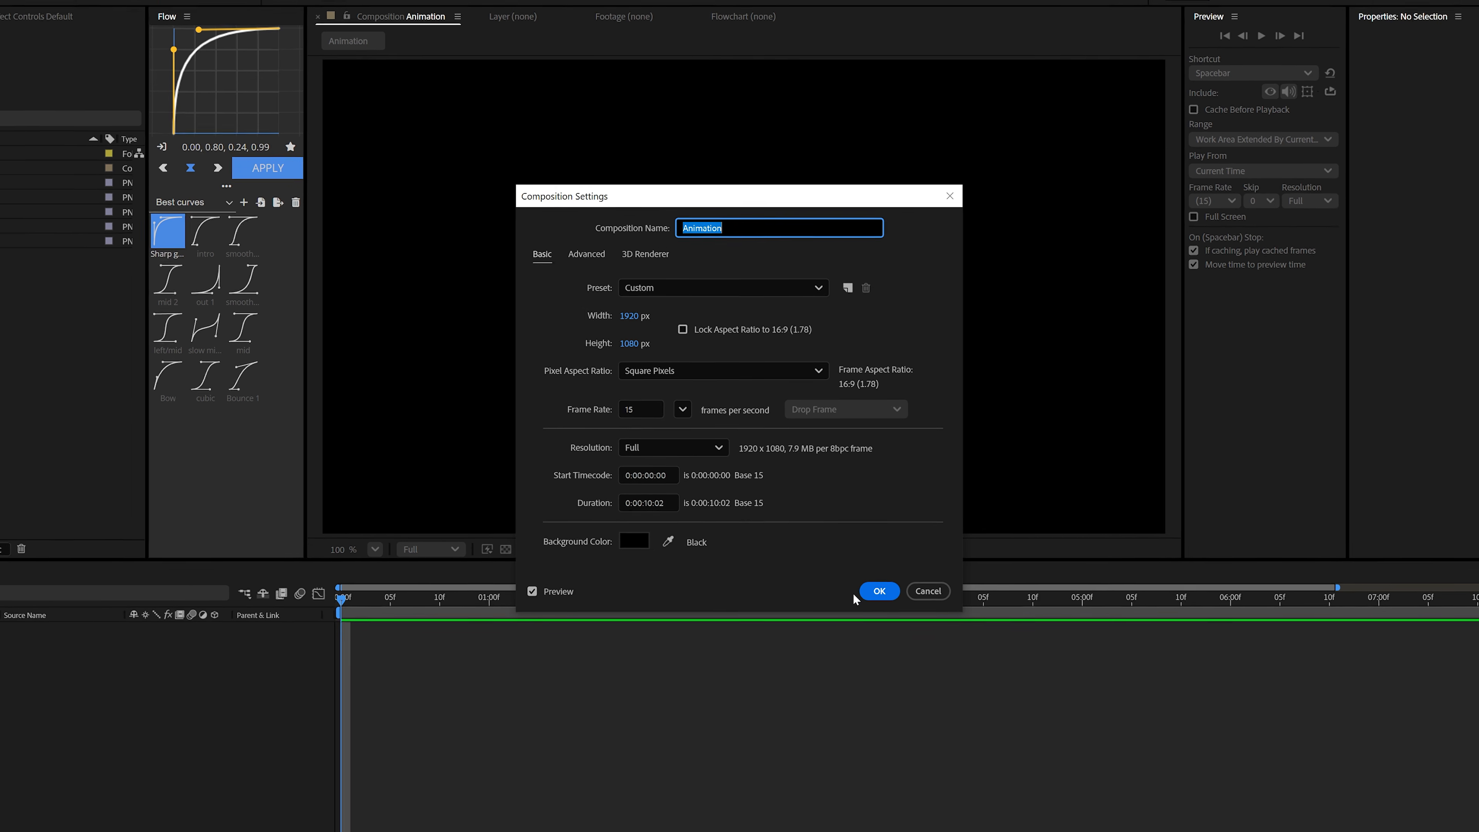
pyautogui.click(879, 591)
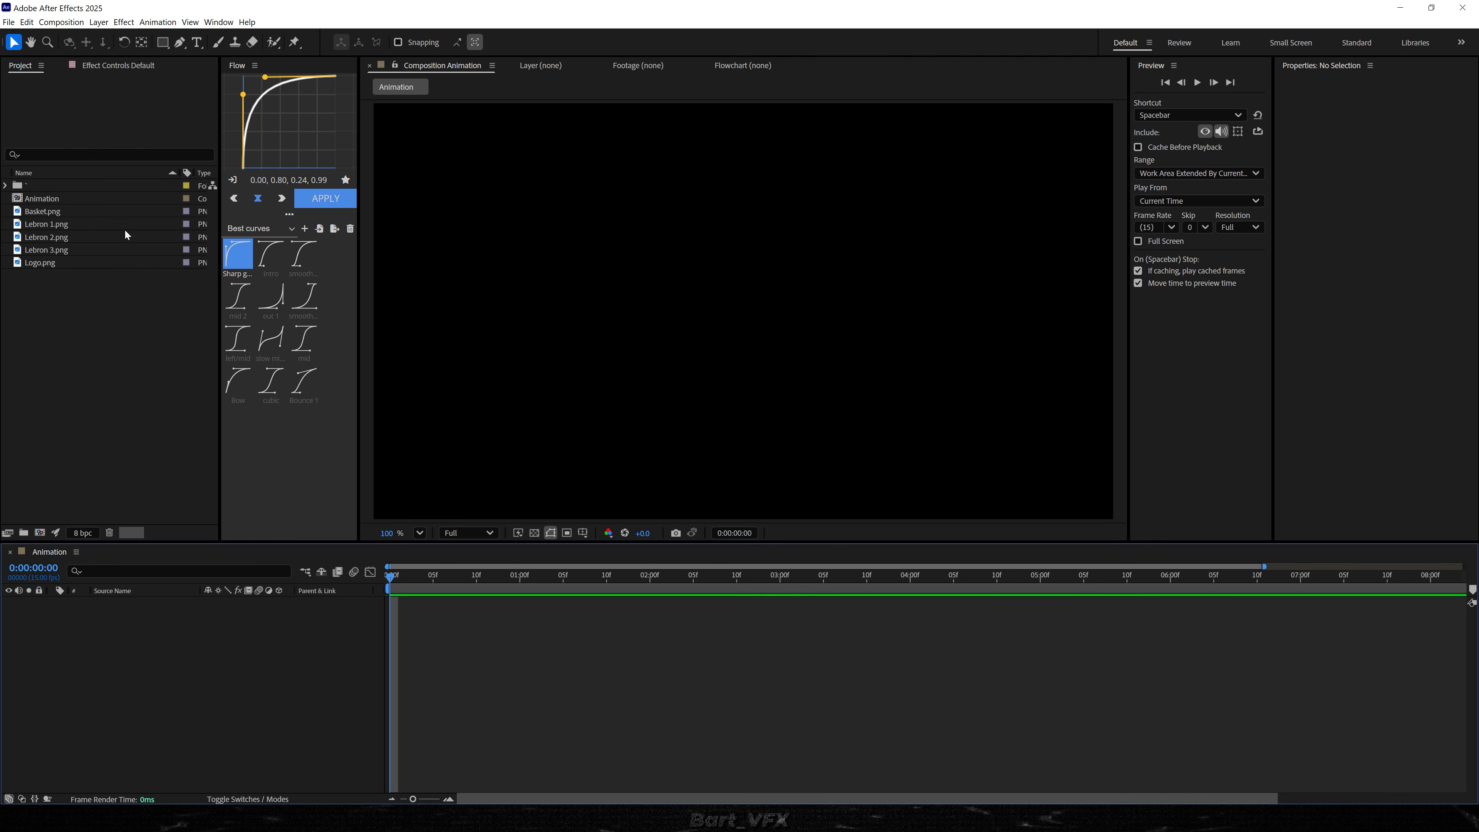
# - Add Lebron 1.png to the Animation composition and place Logo.png beneath it
pyautogui.moveTo(67, 226); pyautogui.dragTo(165, 674)
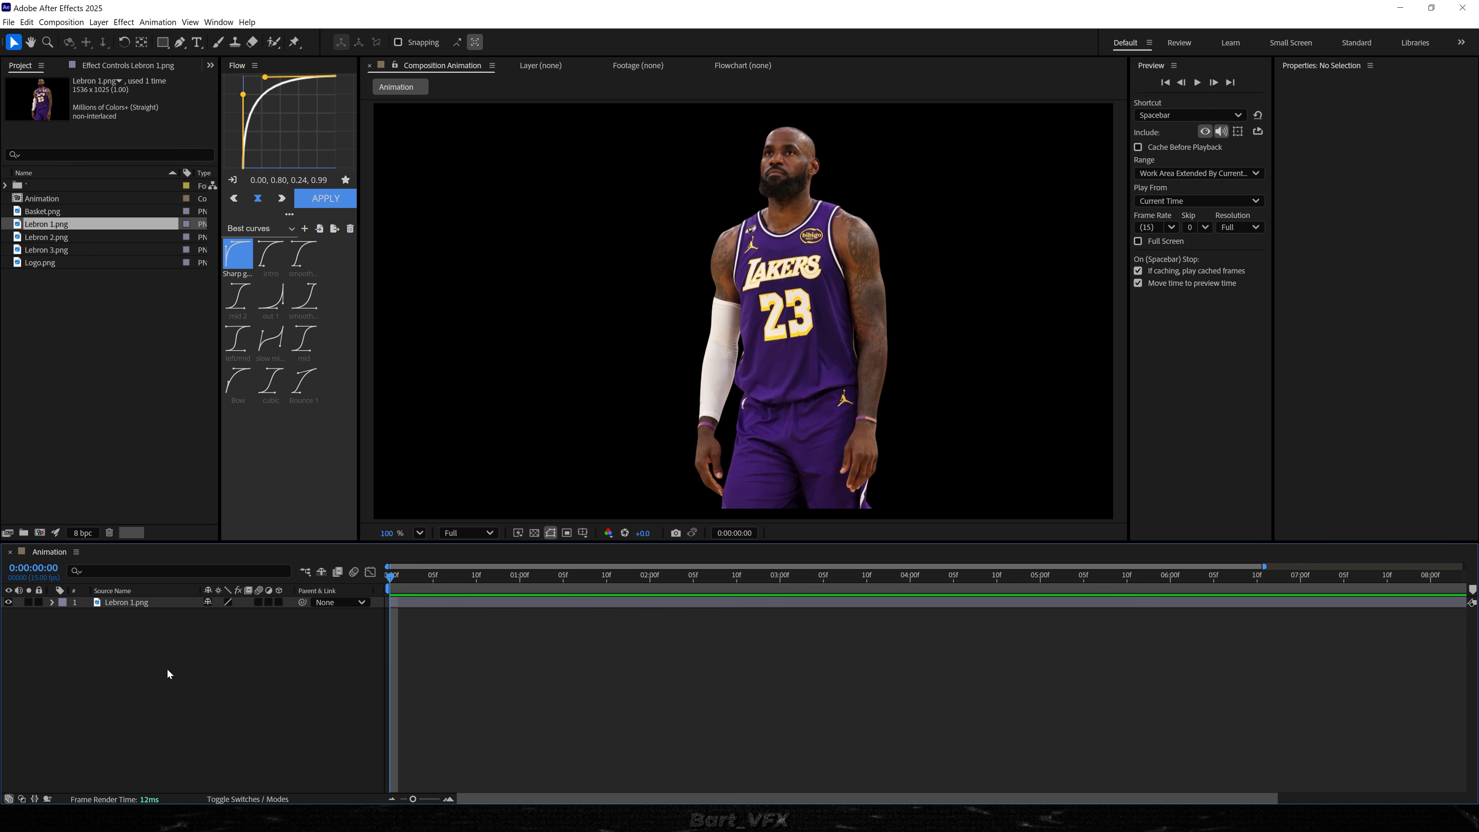
pyautogui.moveTo(93, 263); pyautogui.dragTo(152, 688)
pyautogui.click(286, 650)
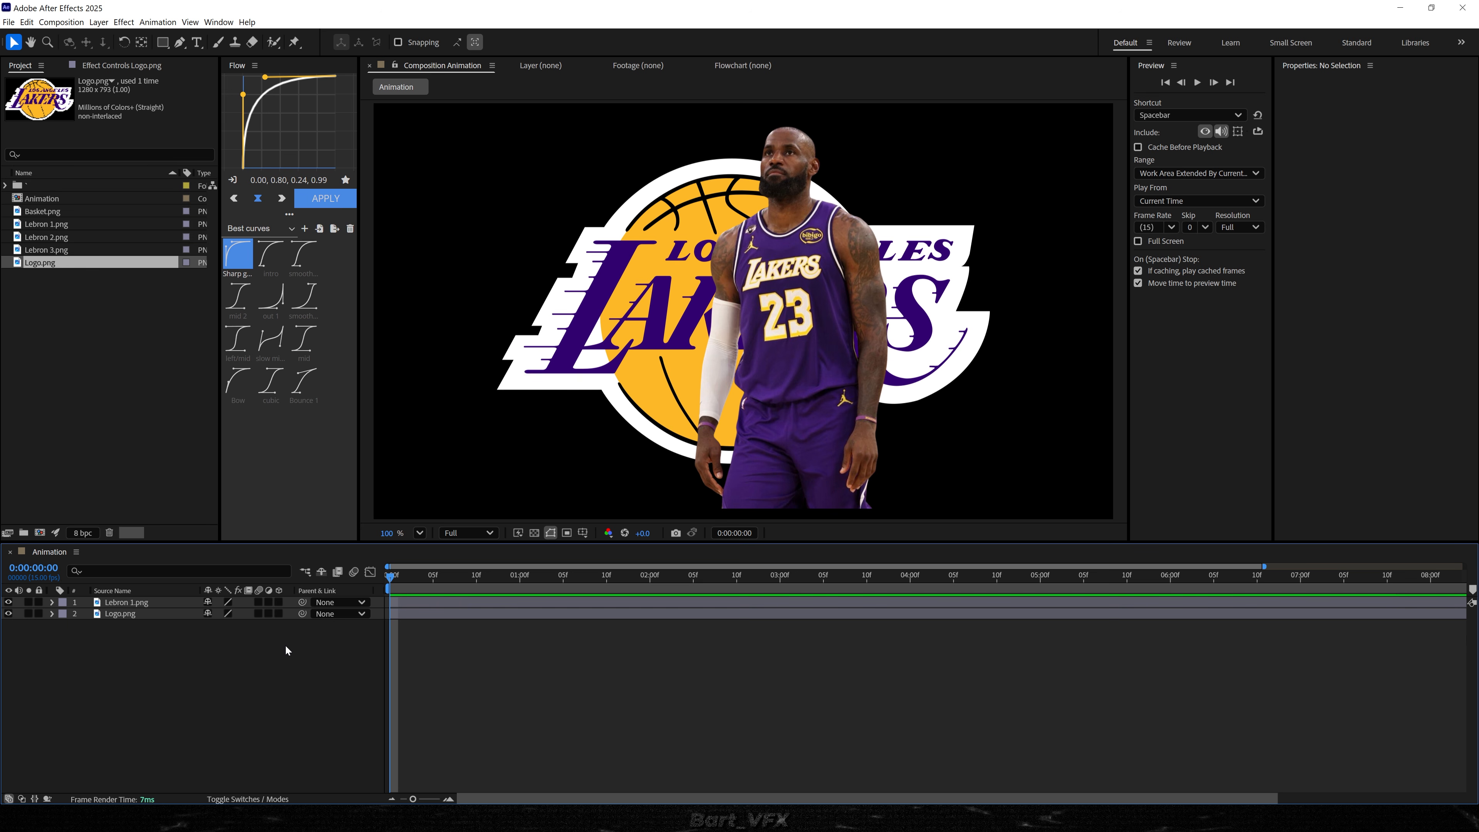
# - Scale the logo to about 48.3% and move it to about 672, 326, and reposition Lebron 1.png to about 1046, 596
pyautogui.click(144, 613)
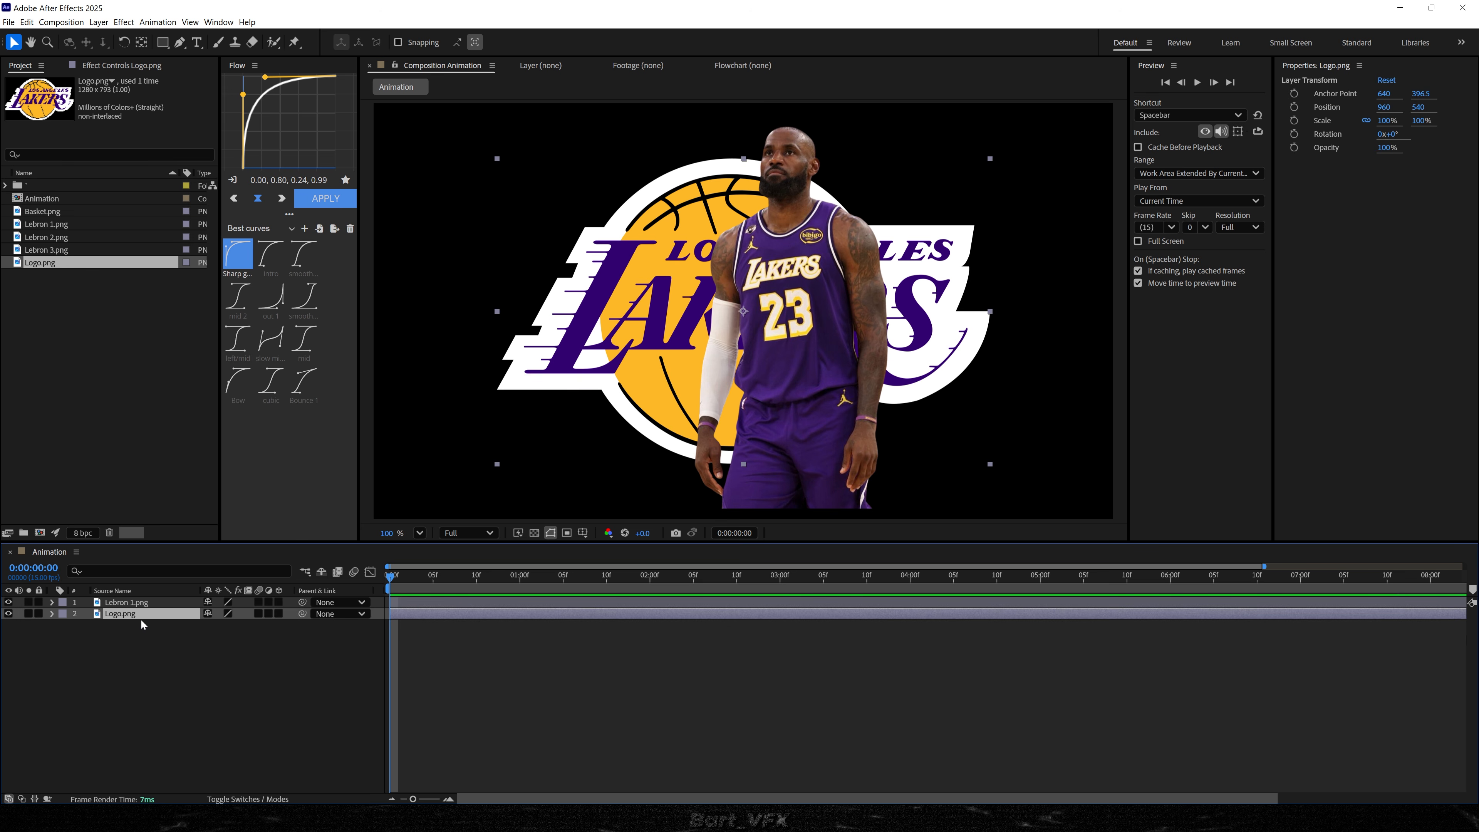
pyautogui.press('s')
pyautogui.moveTo(233, 625); pyautogui.dragTo(2, 731)
pyautogui.moveTo(718, 325); pyautogui.dragTo(608, 238)
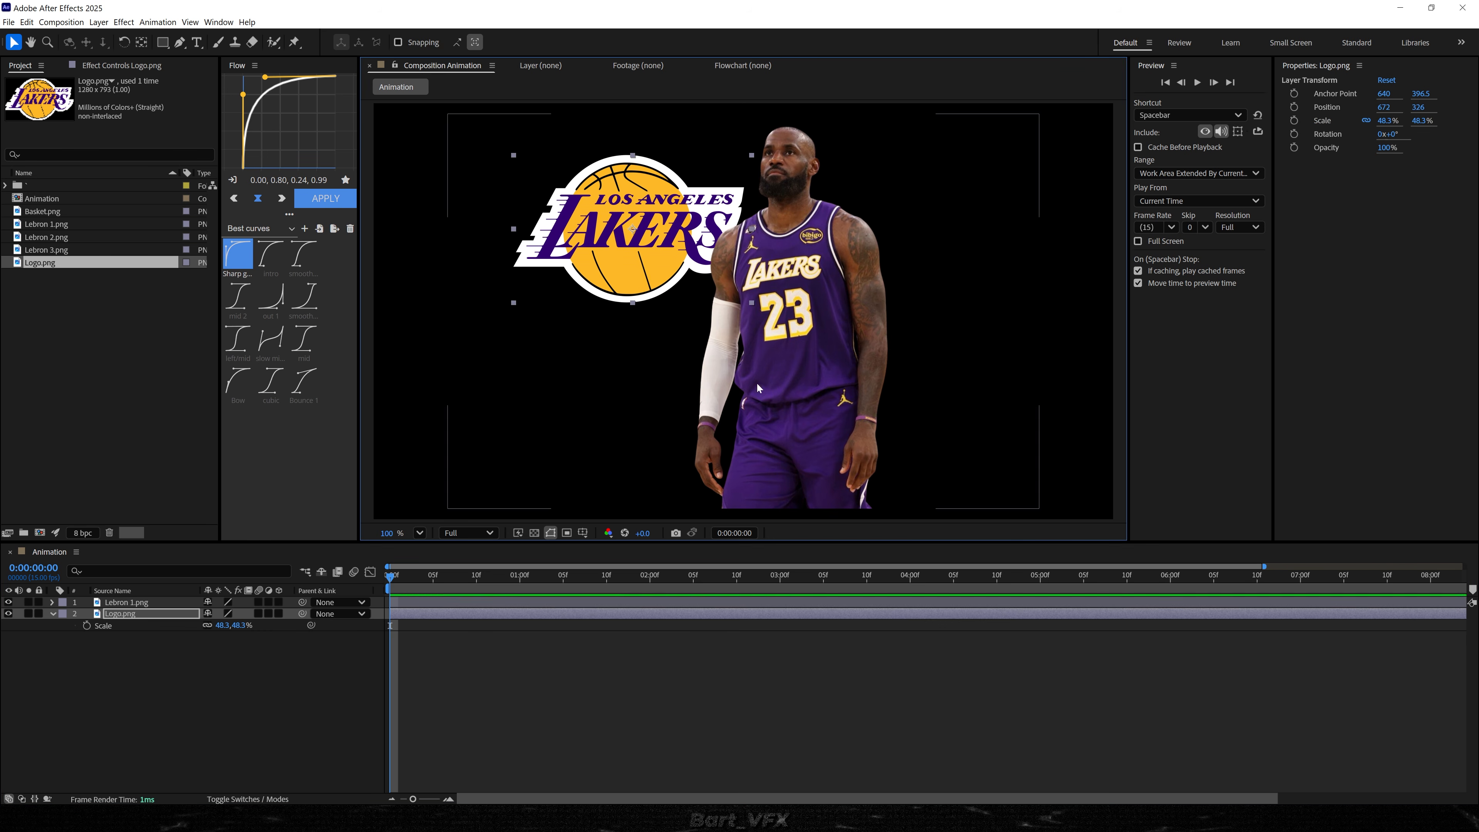
pyautogui.moveTo(809, 420); pyautogui.dragTo(856, 451)
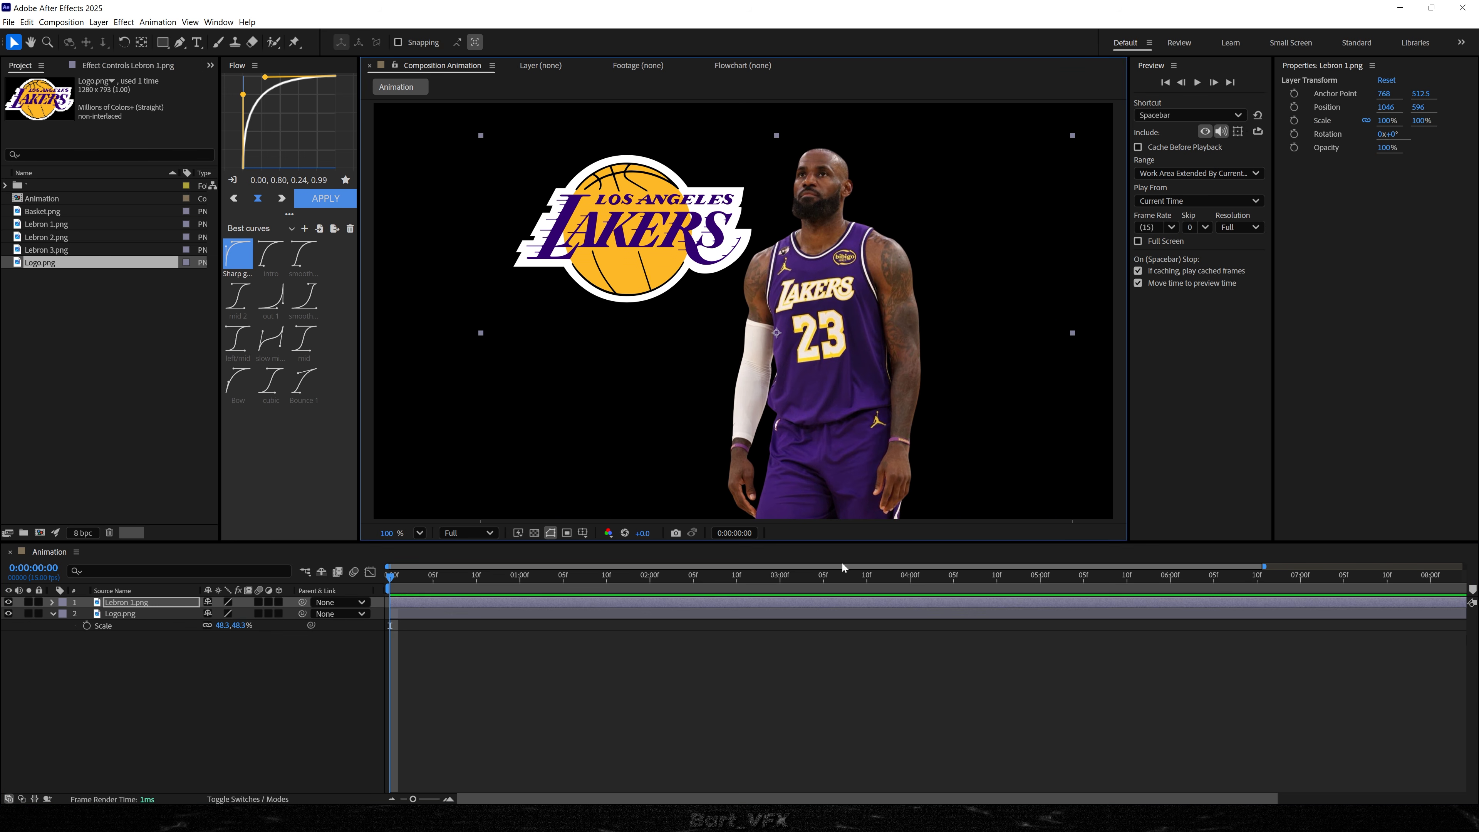
pyautogui.click(212, 690)
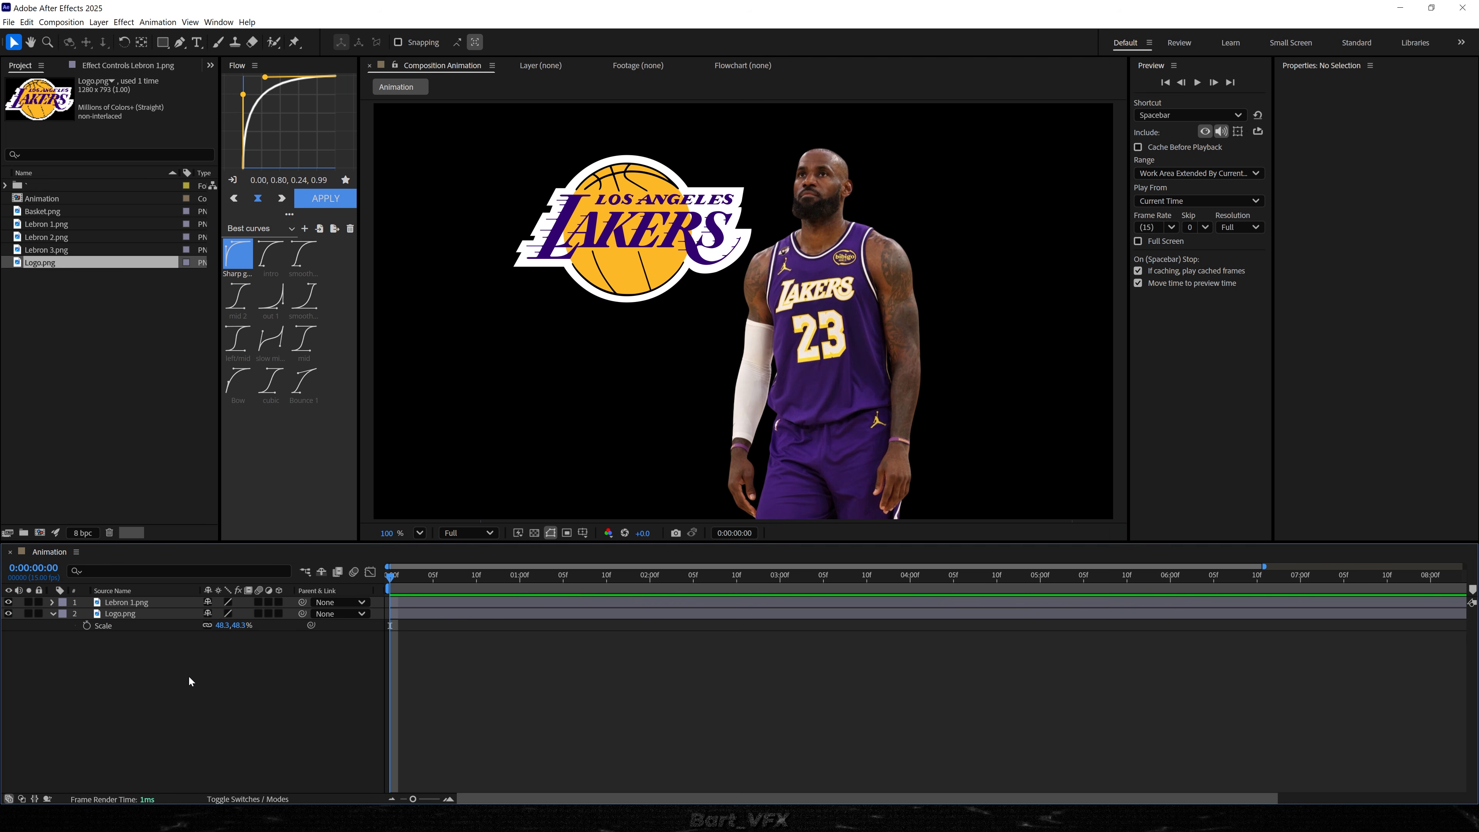
# - Create a two-node 35mm camera and move it beneath all other layers
pyautogui.click(98, 22)
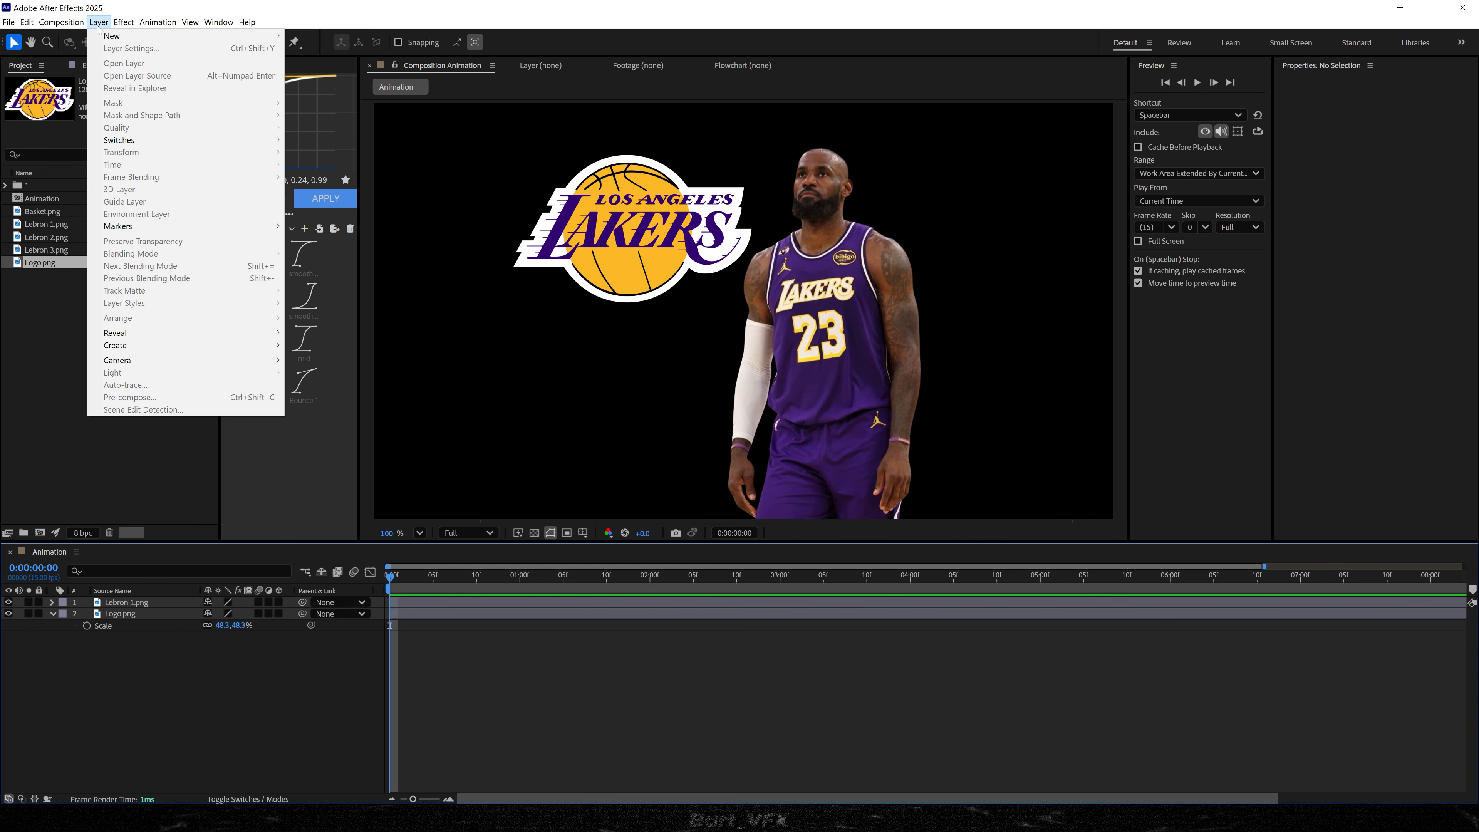
pyautogui.moveTo(175, 36)
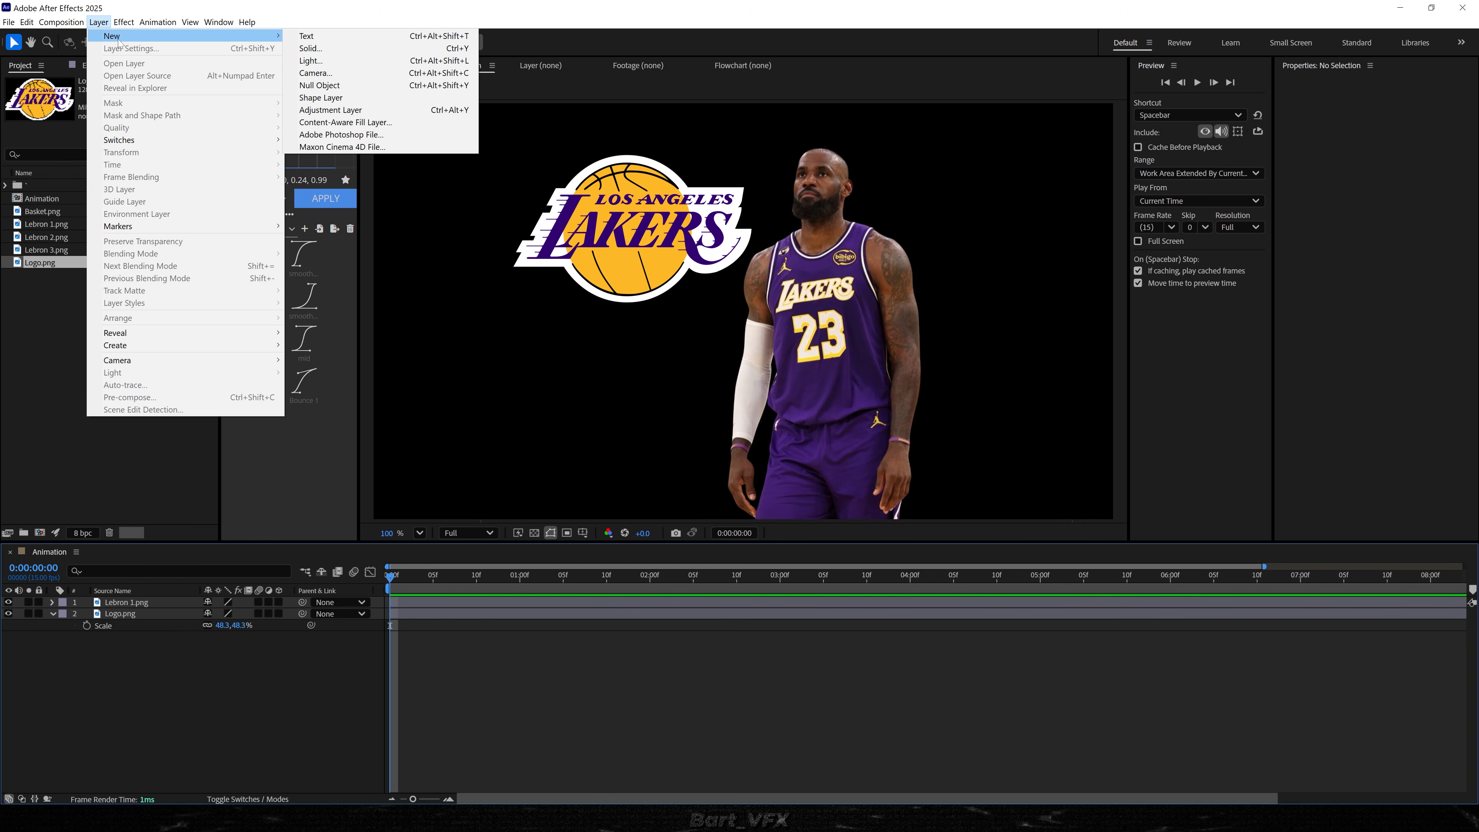
pyautogui.click(347, 76)
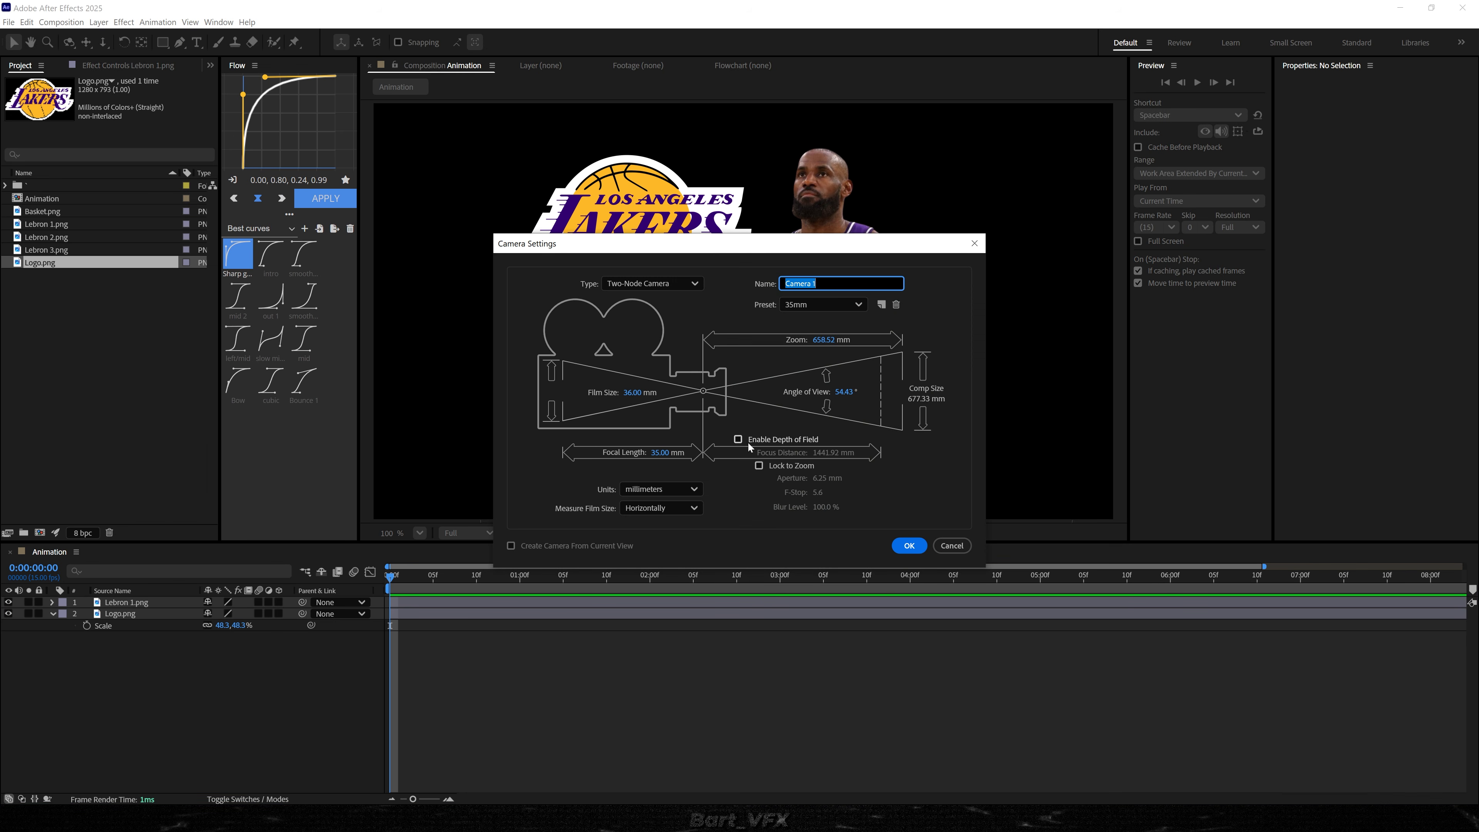
pyautogui.click(909, 546)
pyautogui.moveTo(133, 608); pyautogui.dragTo(136, 667)
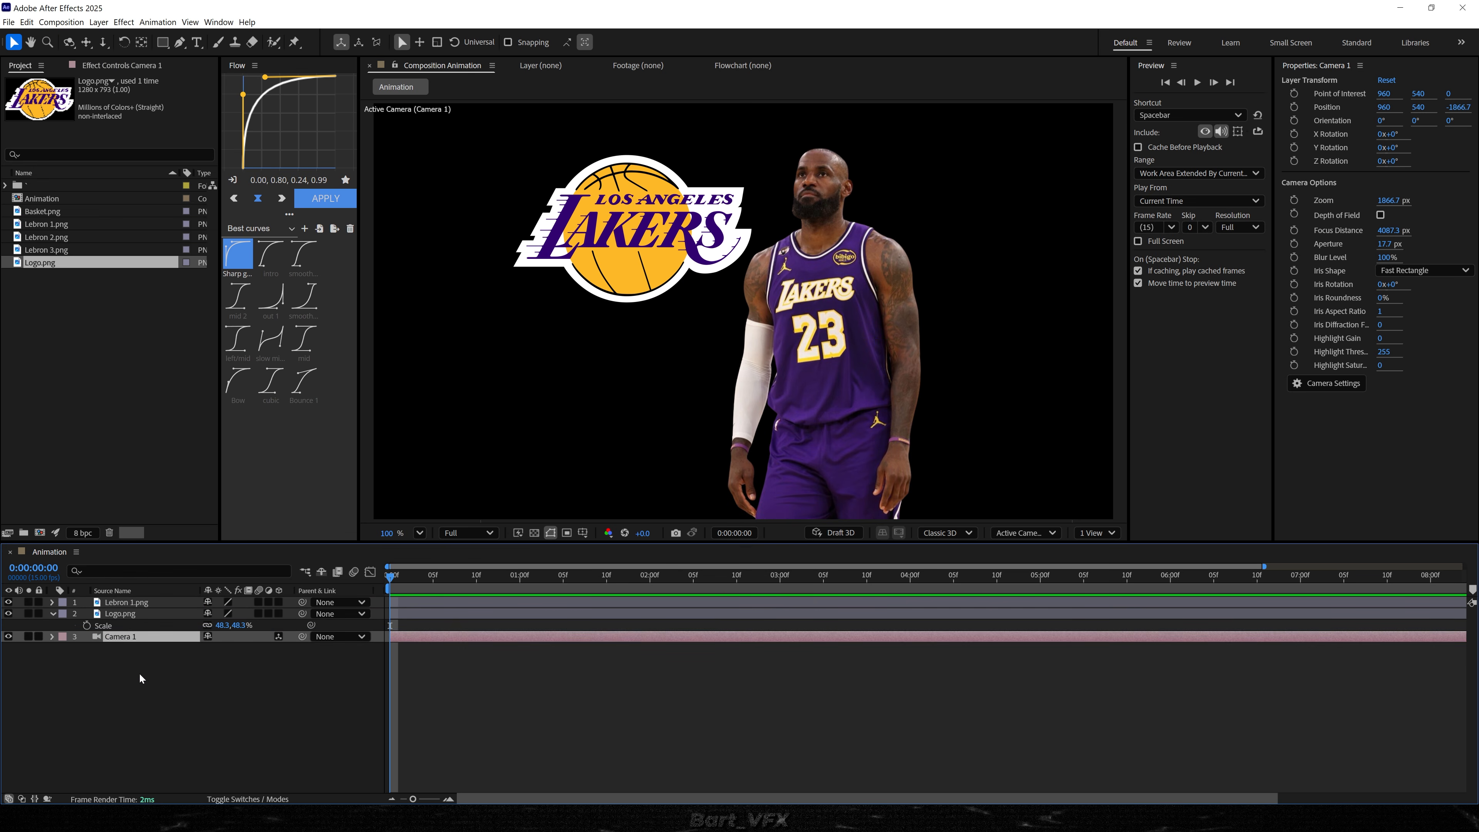
# - Create a null object above the camera layer and rename it "cam control 1"
pyautogui.click(98, 21)
pyautogui.moveTo(140, 40)
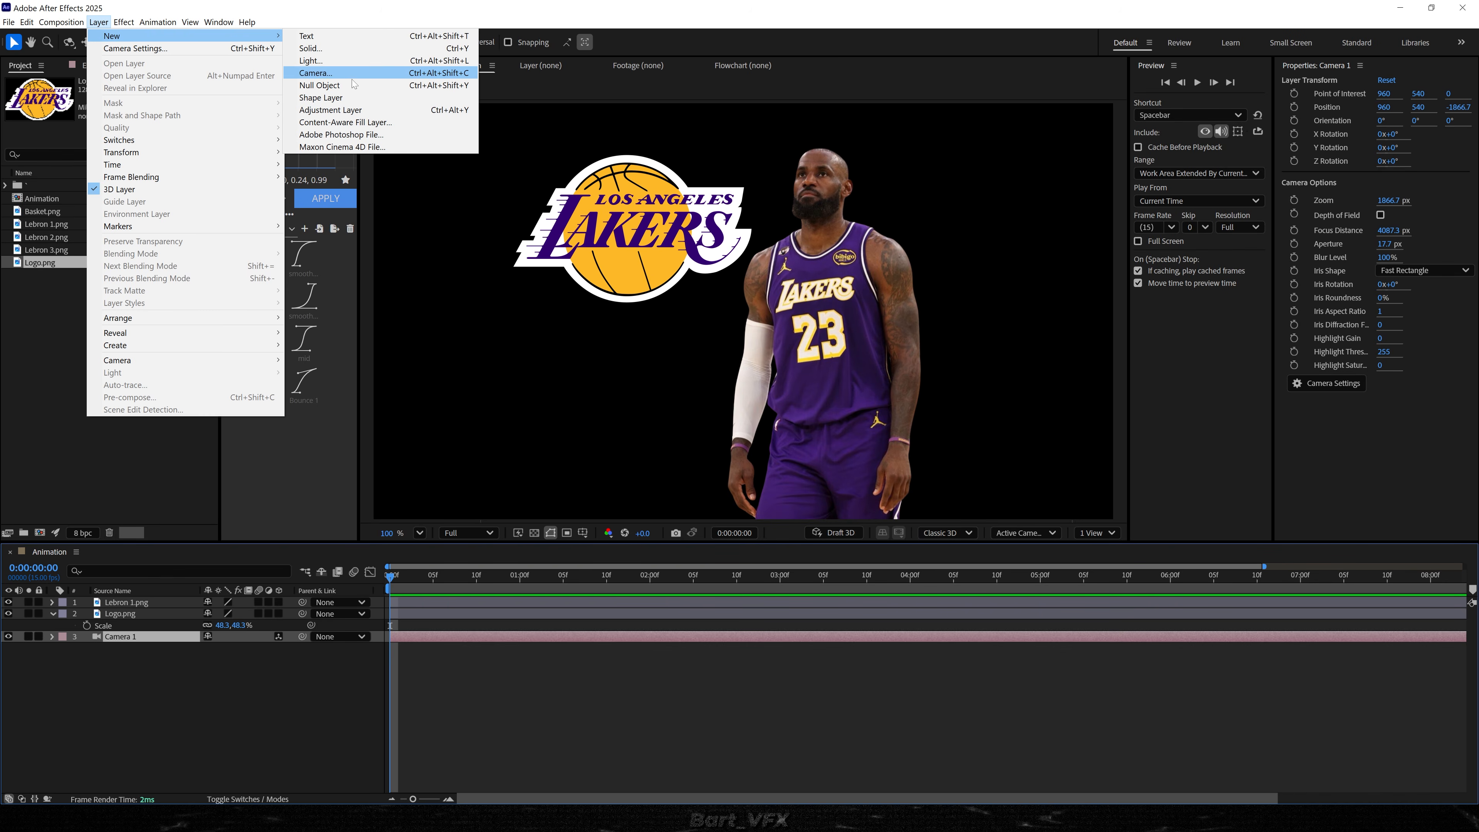
pyautogui.click(319, 85)
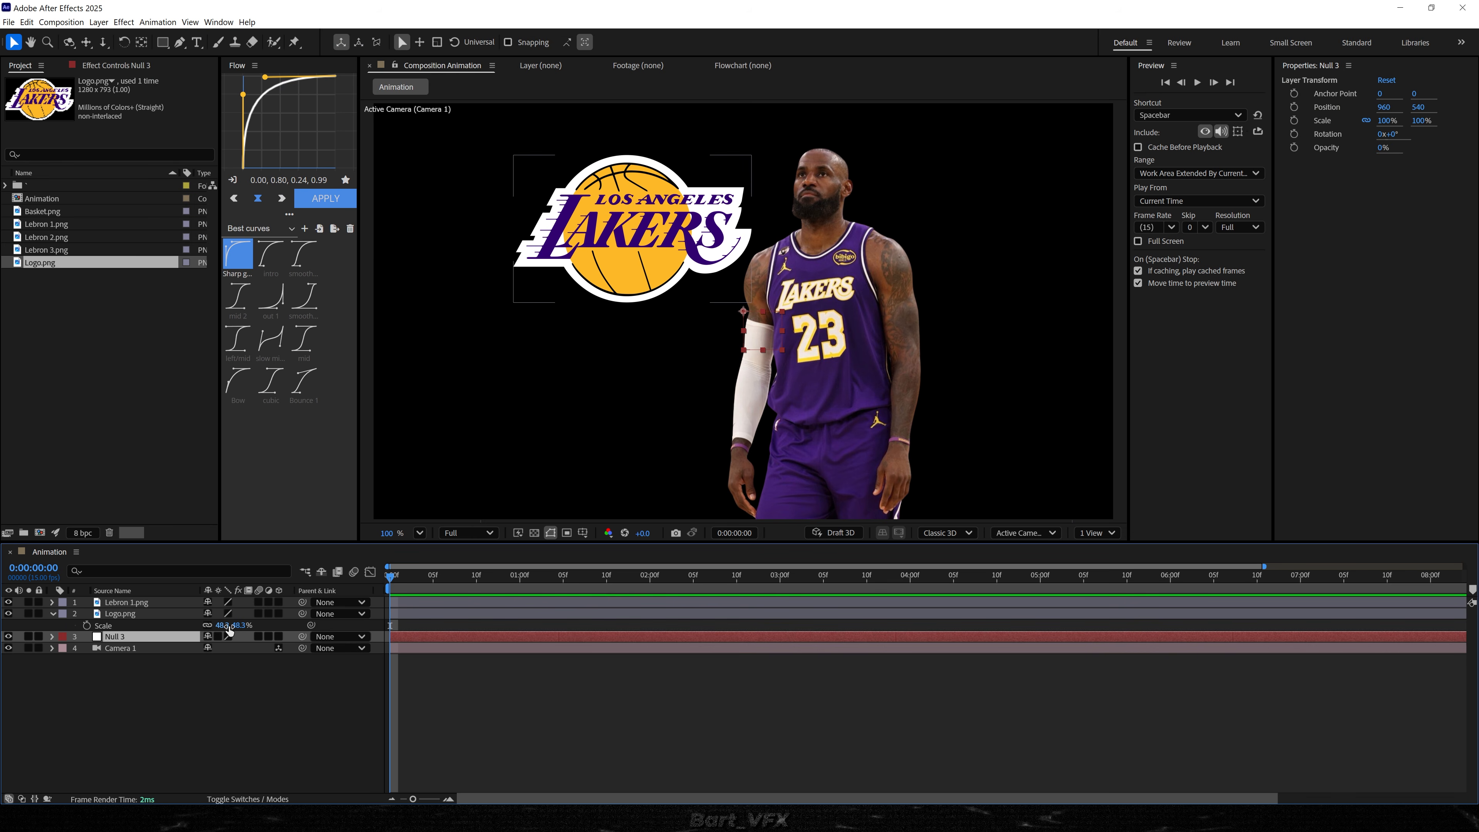
pyautogui.press('Return')
pyautogui.write('cam control 1')
pyautogui.press('Return')
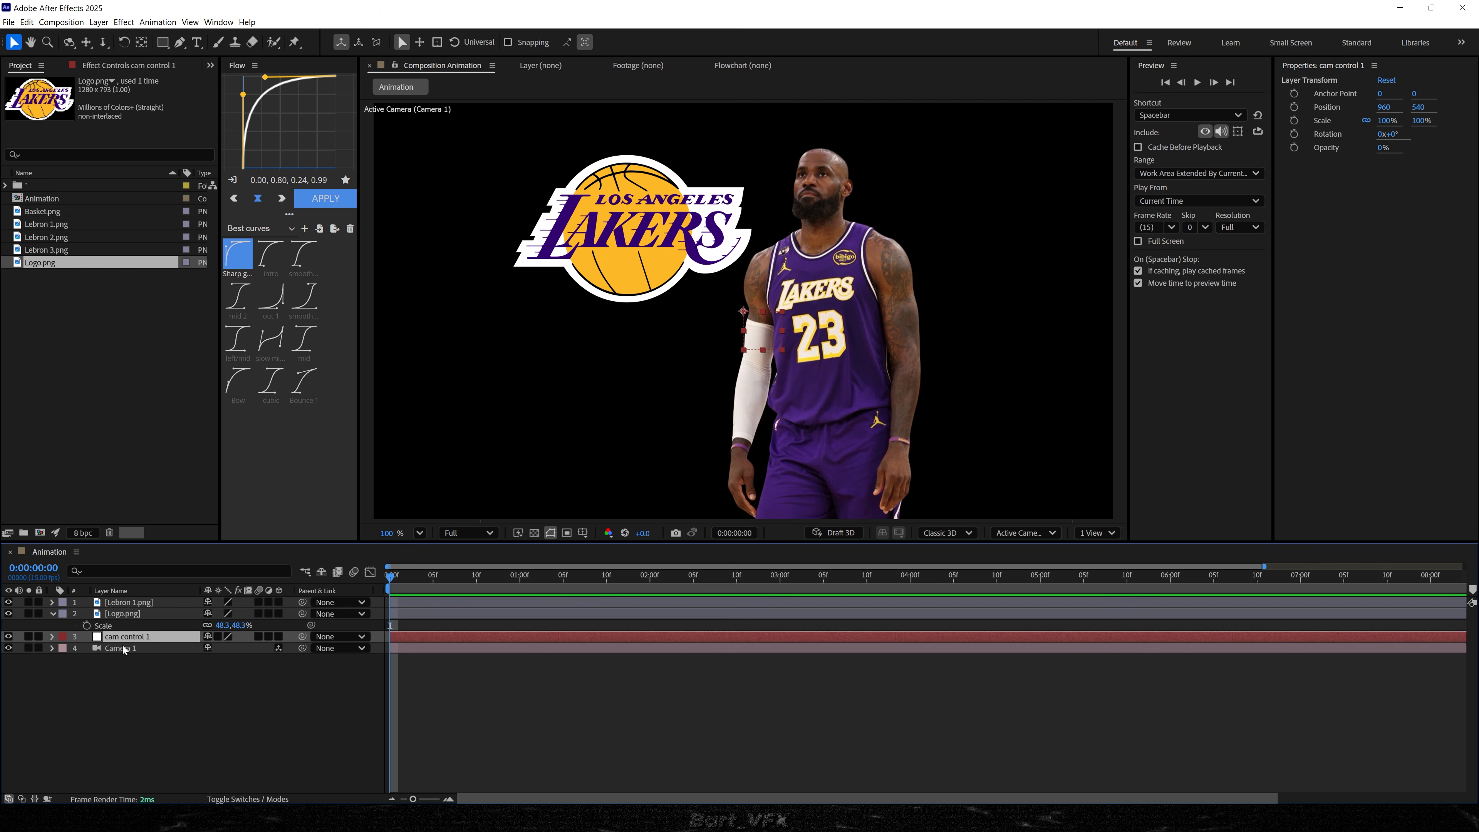
# - Set the label colour of cam control 1 and Camera 1 to Cyan
pyautogui.keyDown('shift'); pyautogui.click(123, 653); pyautogui.keyUp('shift')
pyautogui.click(63, 647)
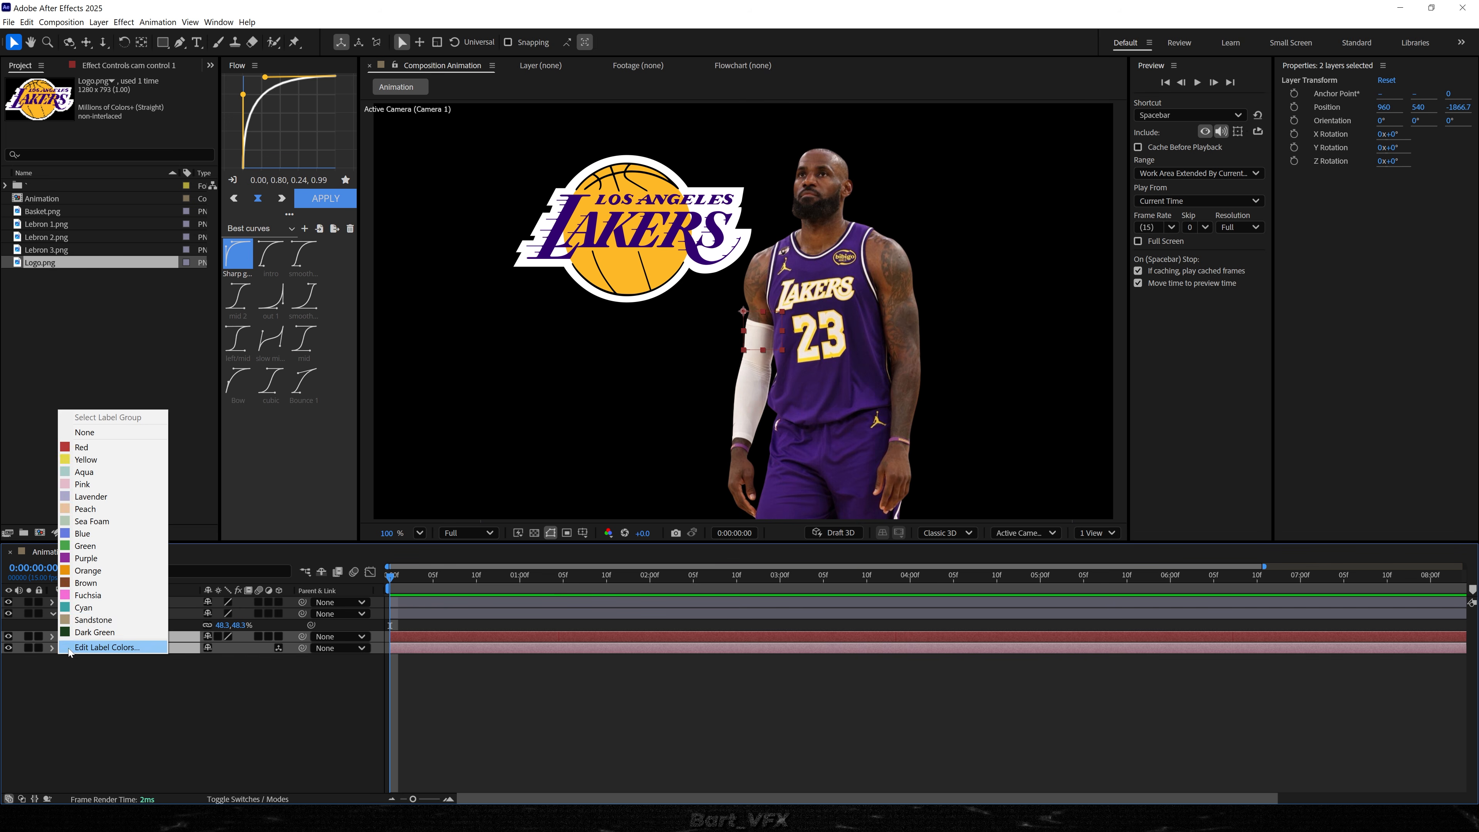
pyautogui.click(85, 616)
pyautogui.click(253, 692)
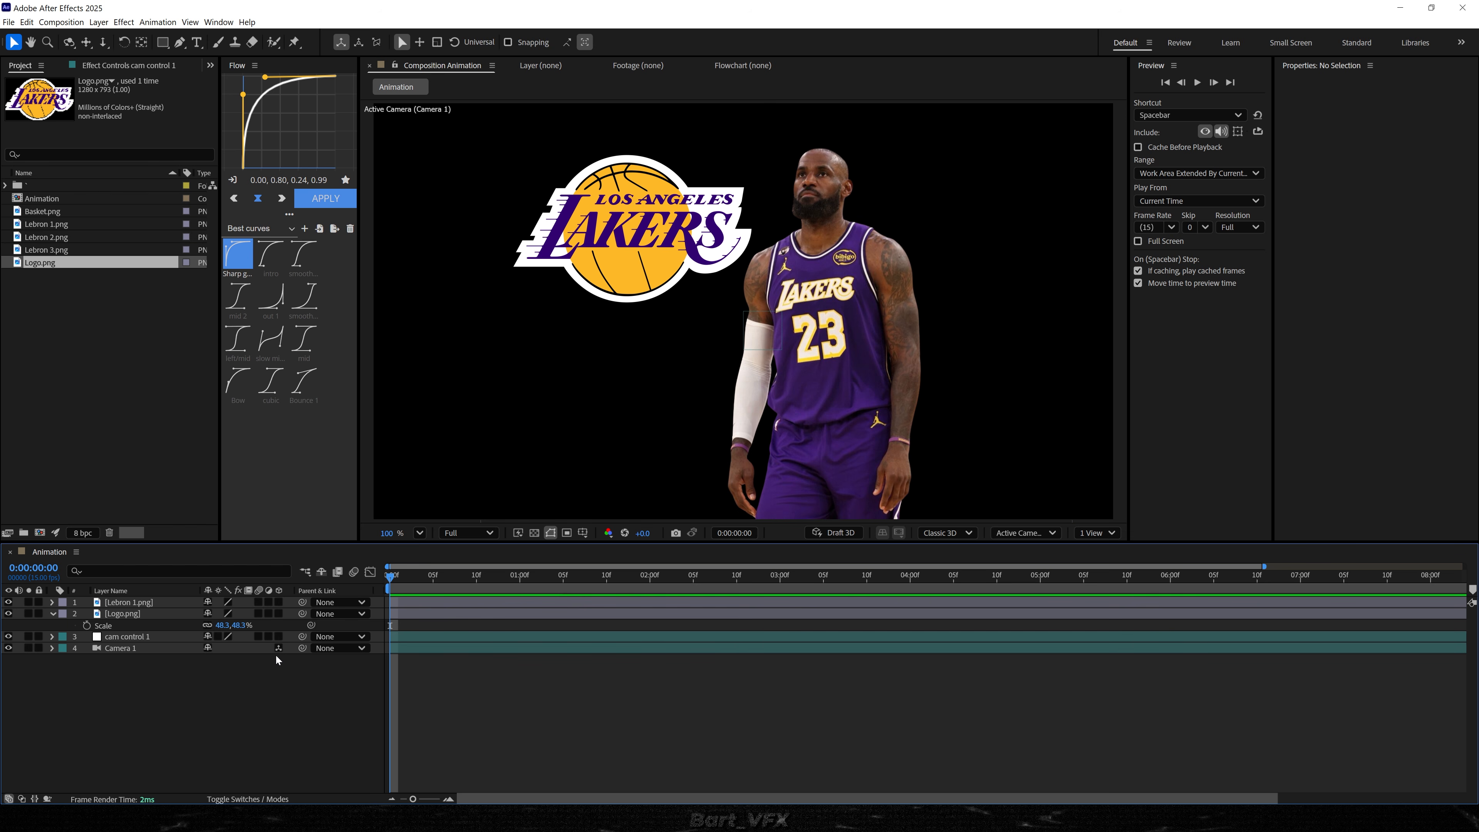
# - Make cam control 1, the logo and Lebron 1.png 3D layers, and collapse their expanded properties
pyautogui.click(279, 636)
pyautogui.moveTo(278, 613); pyautogui.dragTo(279, 602)
pyautogui.hotkey('ctrl', 'a')
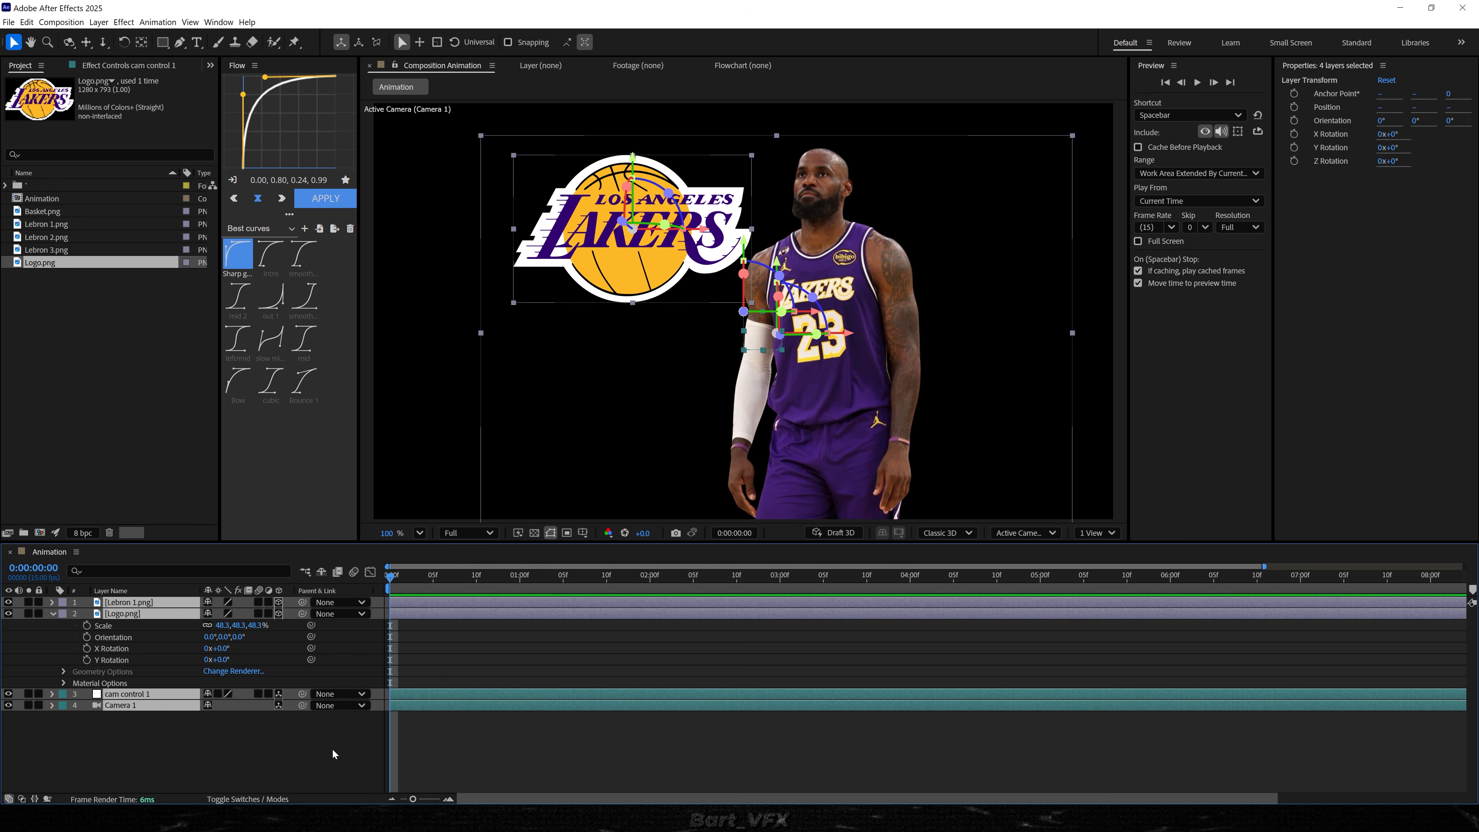
pyautogui.press('u')
pyautogui.click(293, 722)
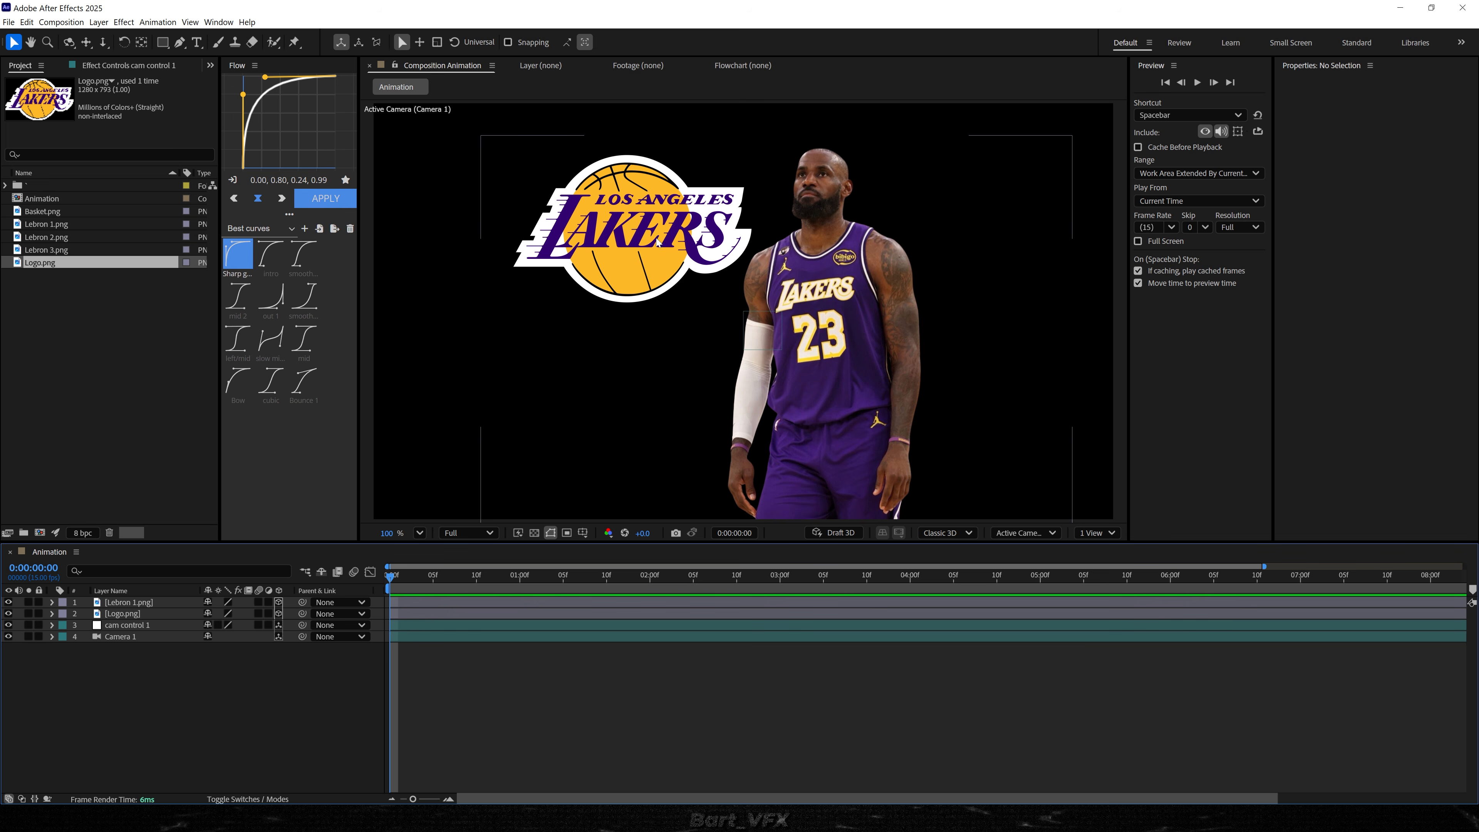
# - Using Custom View 1, push the logo back in depth behind the player to about Z 281.5
pyautogui.click(1023, 533)
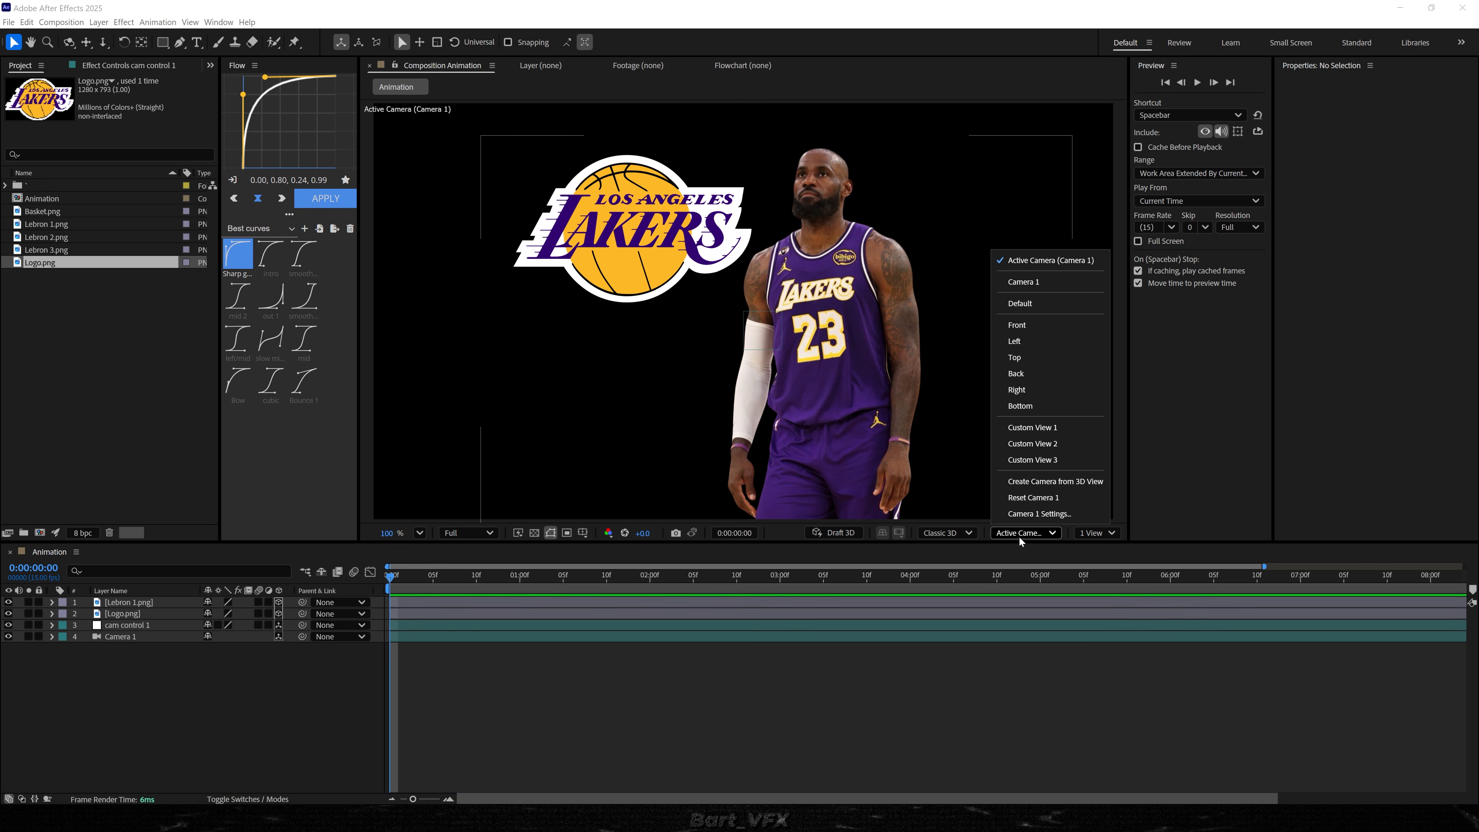
pyautogui.click(1048, 428)
pyautogui.click(775, 432)
pyautogui.click(69, 43)
pyautogui.moveTo(737, 414); pyautogui.dragTo(776, 380)
pyautogui.press('v')
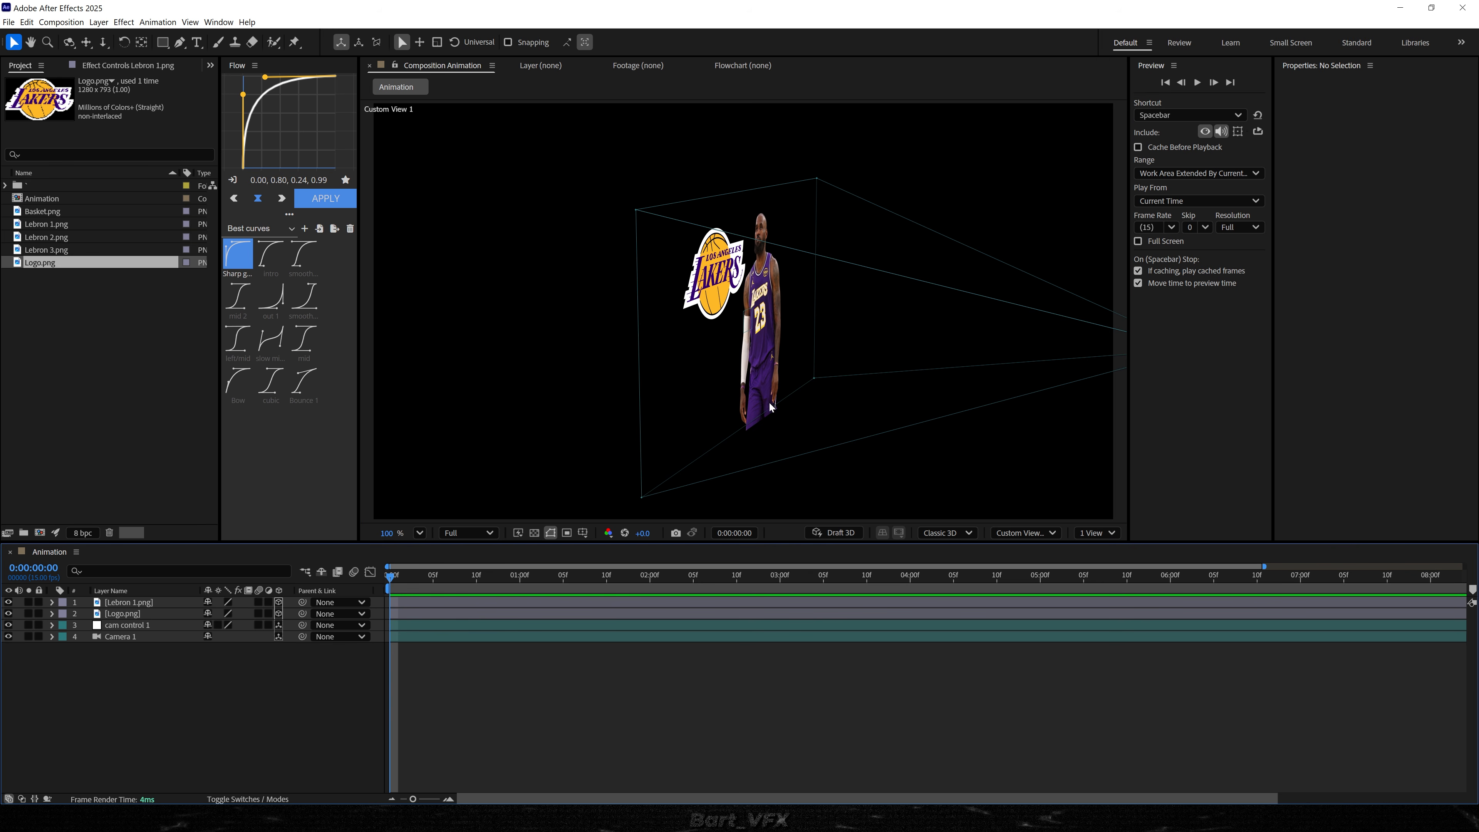
pyautogui.click(122, 616)
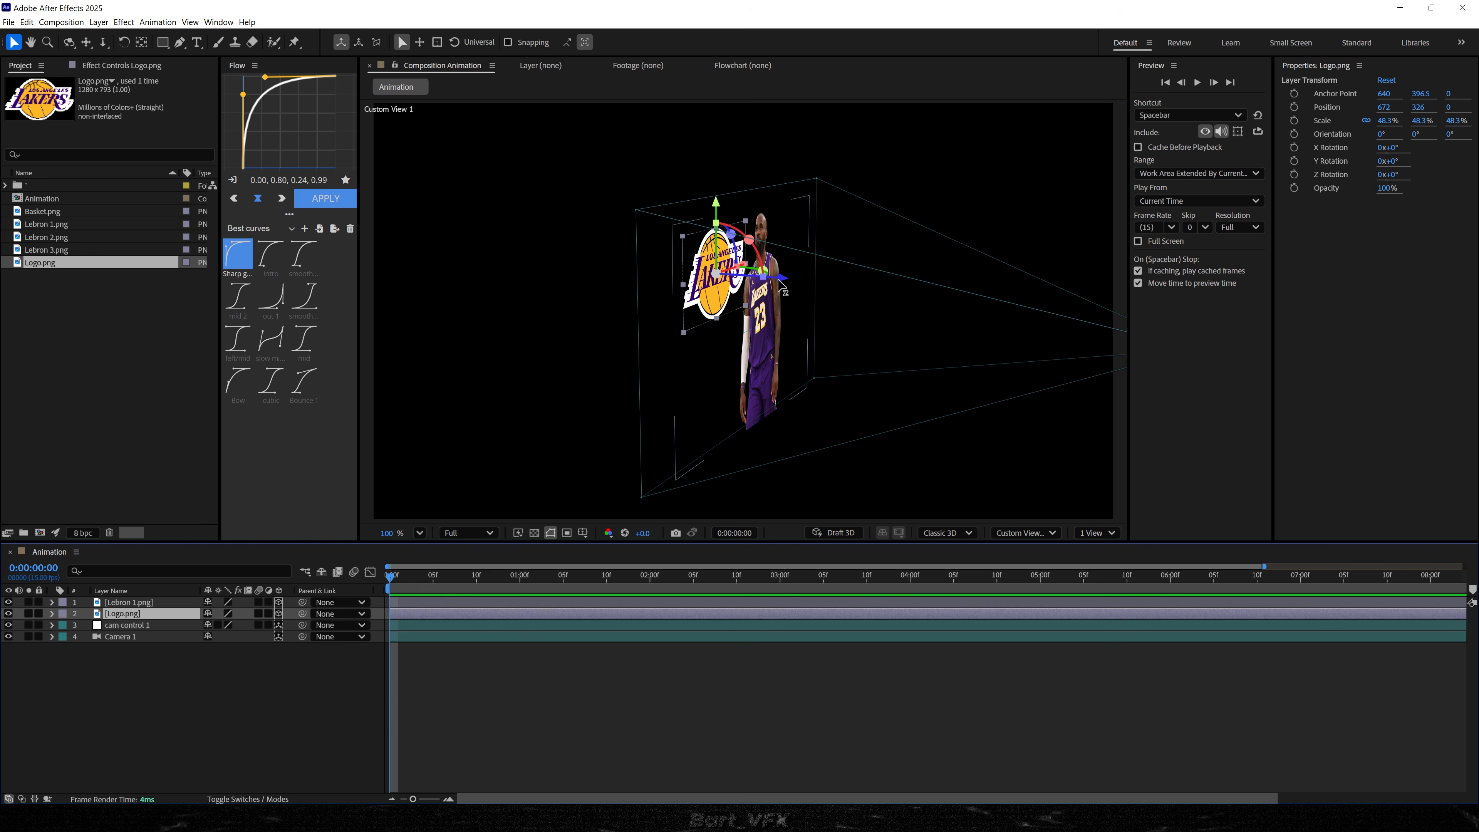
pyautogui.moveTo(779, 282); pyautogui.dragTo(717, 281)
# - Inspect the depth gap between the logo and the player from the front, and return to the Active Camera view
pyautogui.press('1')
pyautogui.moveTo(767, 384); pyautogui.dragTo(677, 380)
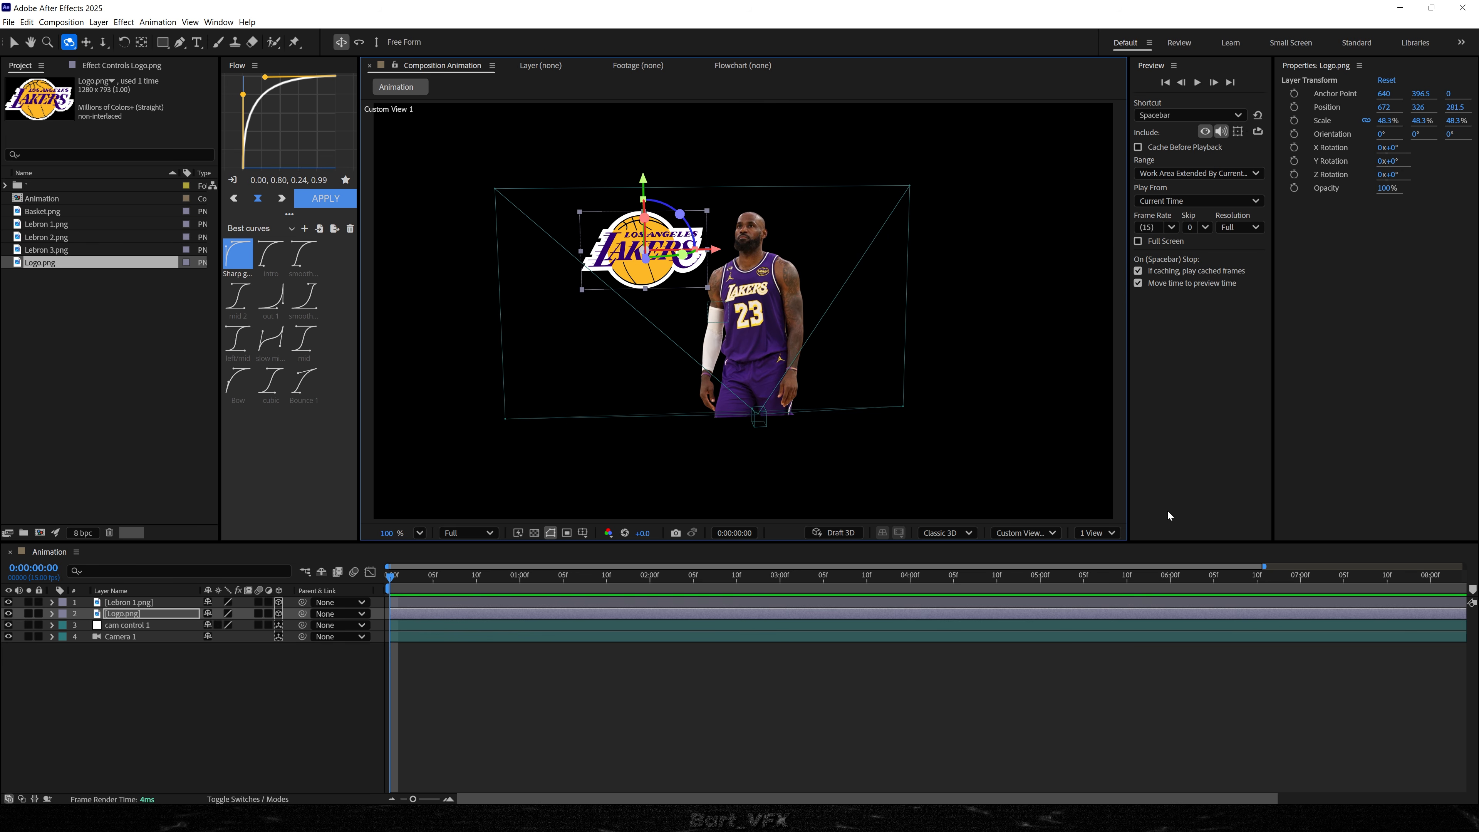
pyautogui.click(1027, 533)
pyautogui.click(1048, 262)
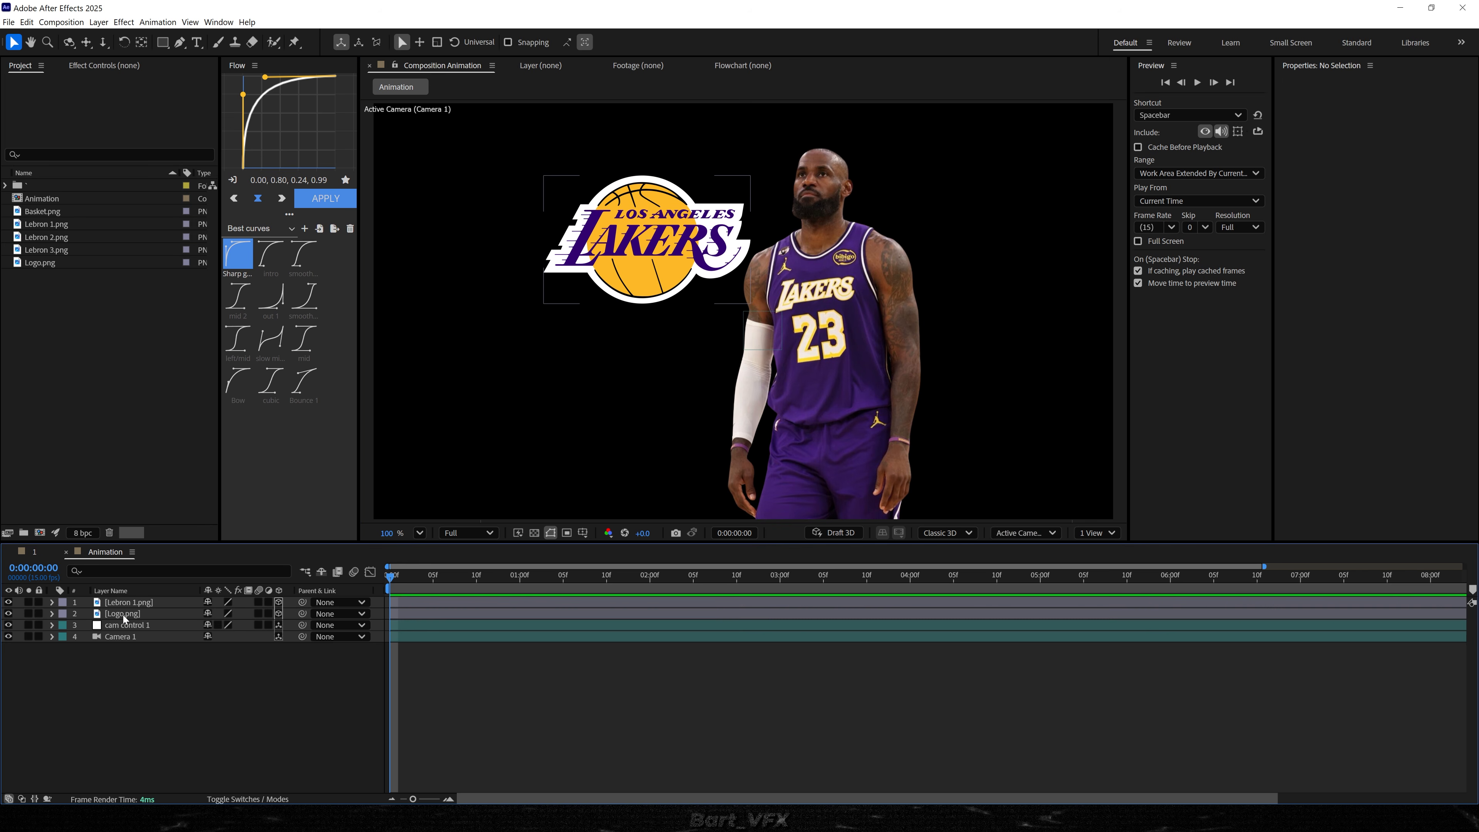
# - Scale down Lebron 1.png and centre it low in the frame, with the logo above and behind its shoulder
pyautogui.click(122, 615)
pyautogui.moveTo(585, 266); pyautogui.dragTo(597, 246)
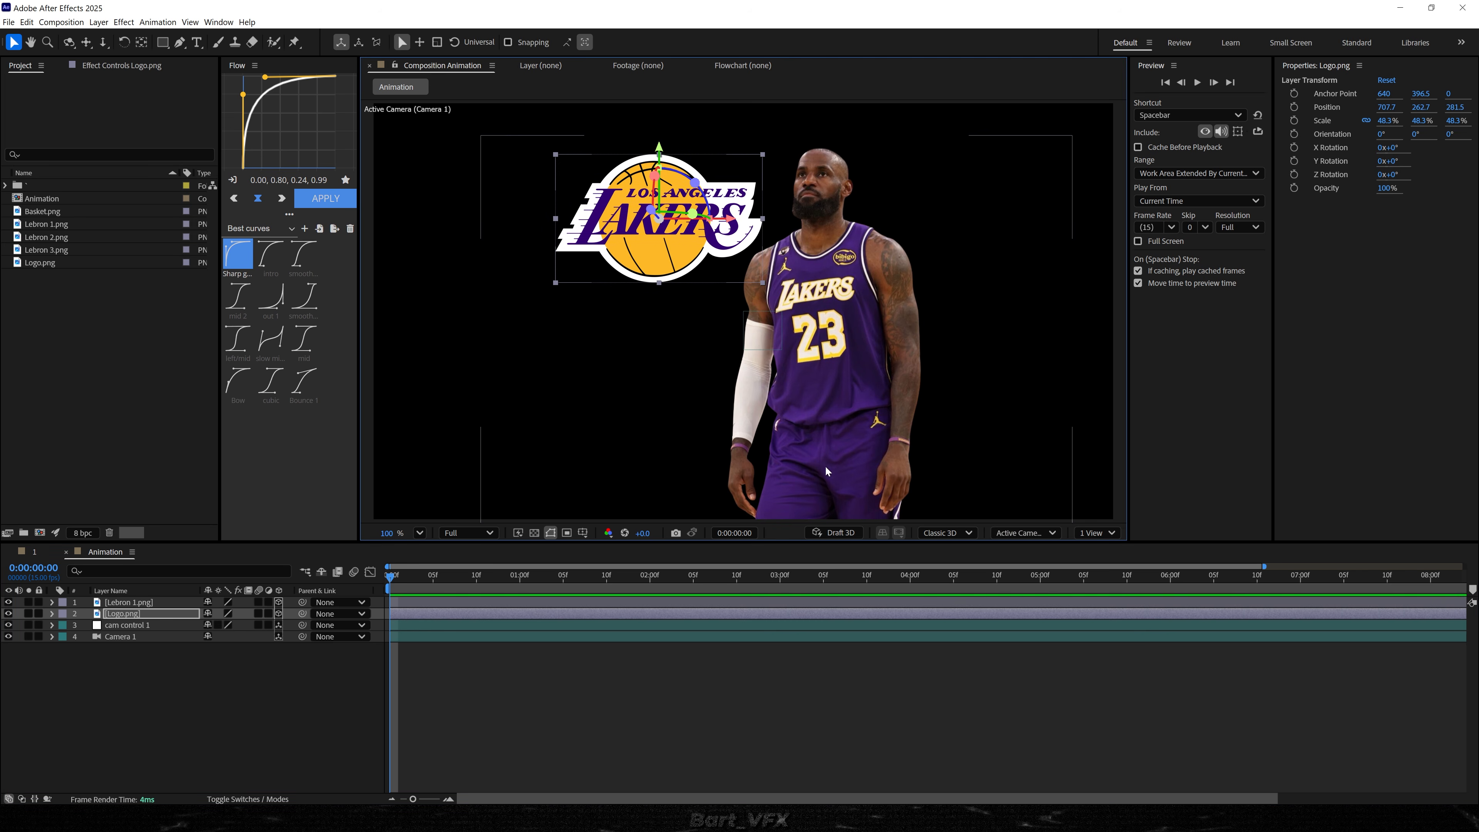
pyautogui.click(808, 471)
pyautogui.moveTo(807, 471); pyautogui.dragTo(760, 514)
pyautogui.press('s')
pyautogui.moveTo(239, 613); pyautogui.dragTo(219, 613)
pyautogui.moveTo(631, 253); pyautogui.dragTo(603, 231)
pyautogui.hotkey('ctrl', 'shift', 'a')
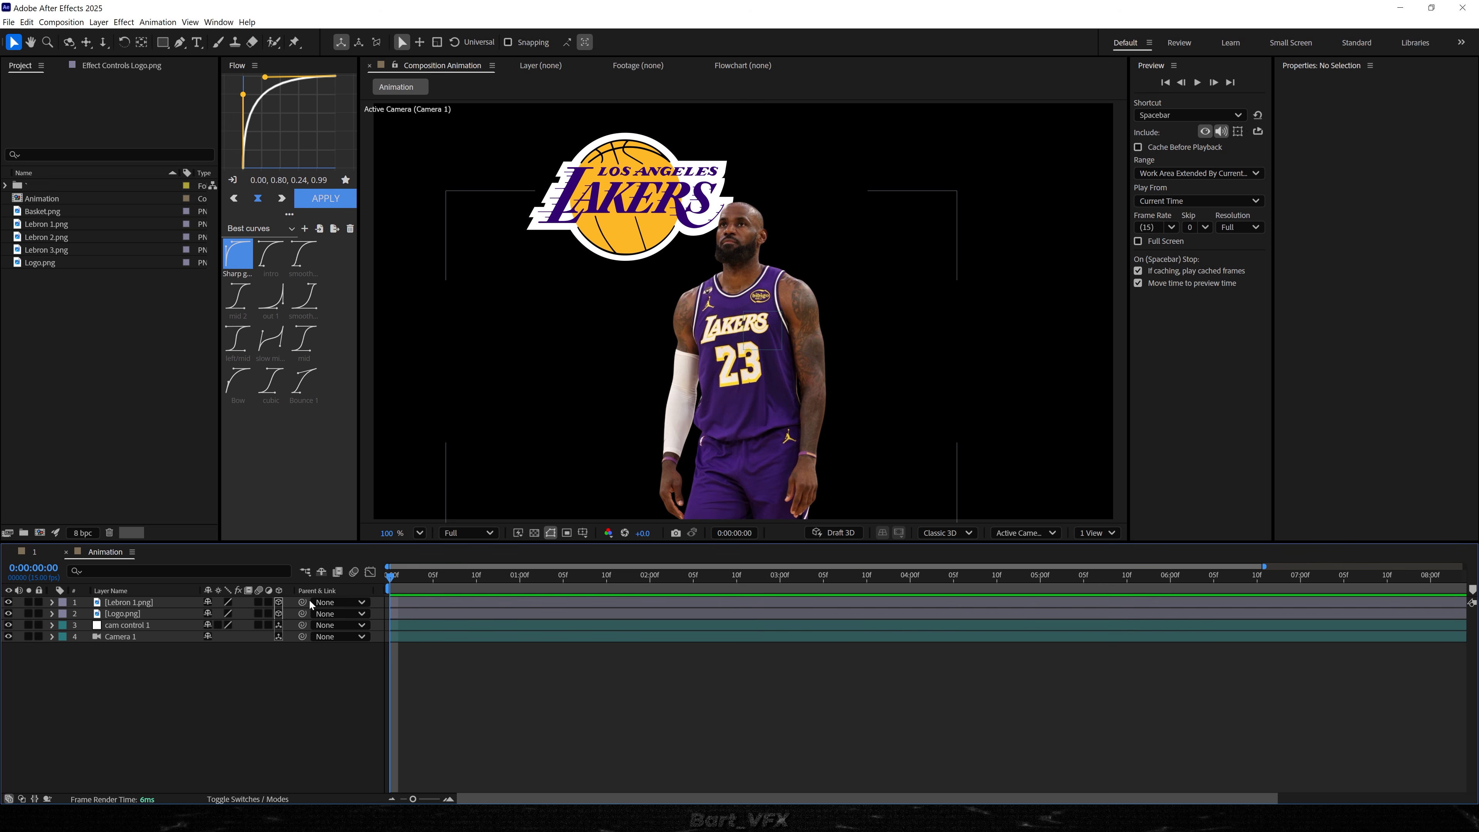
# - Parent Camera 1 to cam control 1 and keyframe the null's Z position from 717 at frame 0 to 0 at frame 8
pyautogui.moveTo(302, 636); pyautogui.dragTo(157, 629)
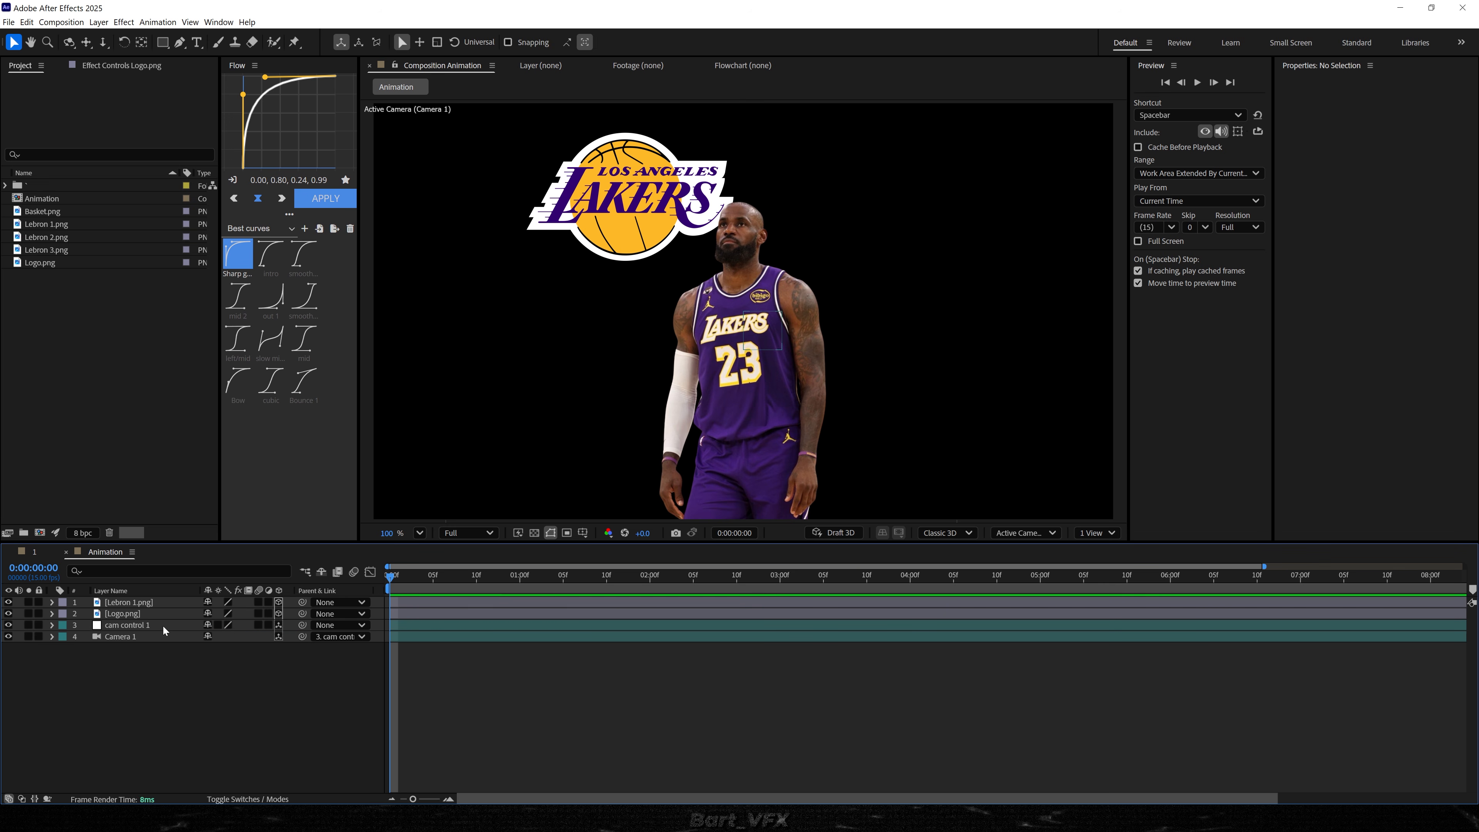
pyautogui.click(142, 627)
pyautogui.press('p')
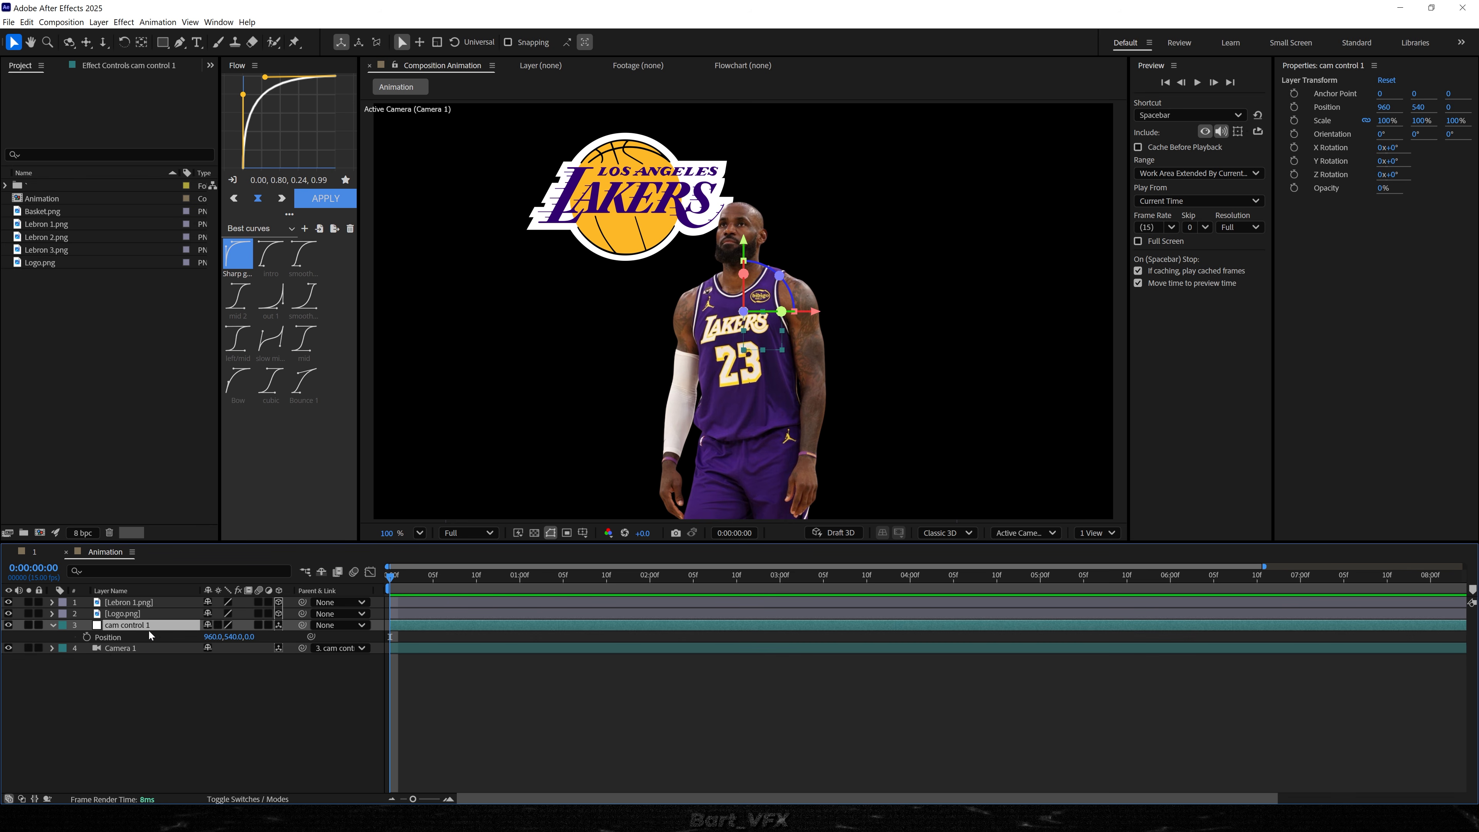
pyautogui.click(87, 636)
pyautogui.moveTo(391, 637); pyautogui.dragTo(460, 640)
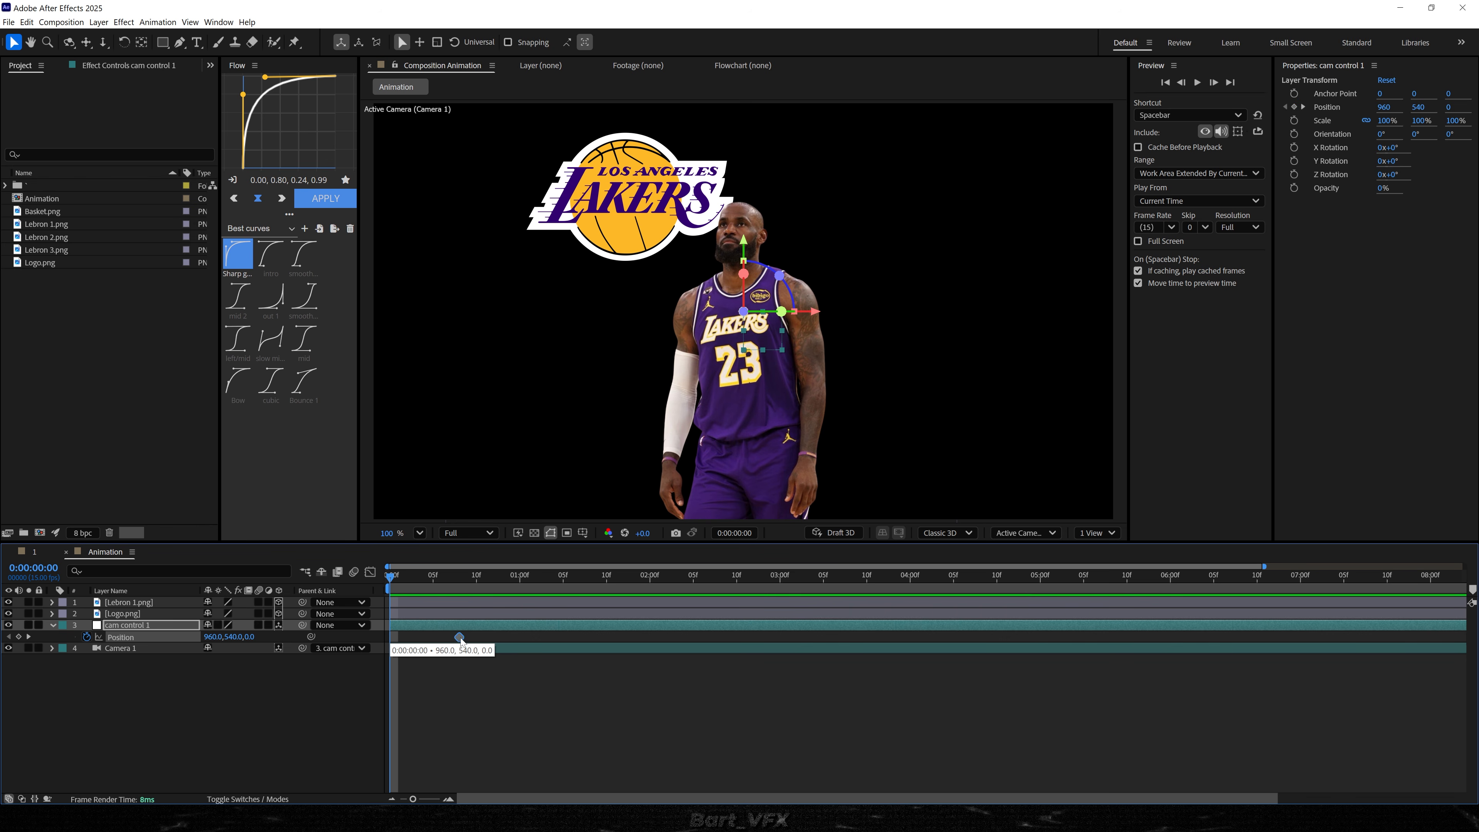
pyautogui.moveTo(250, 636); pyautogui.dragTo(679, 633)
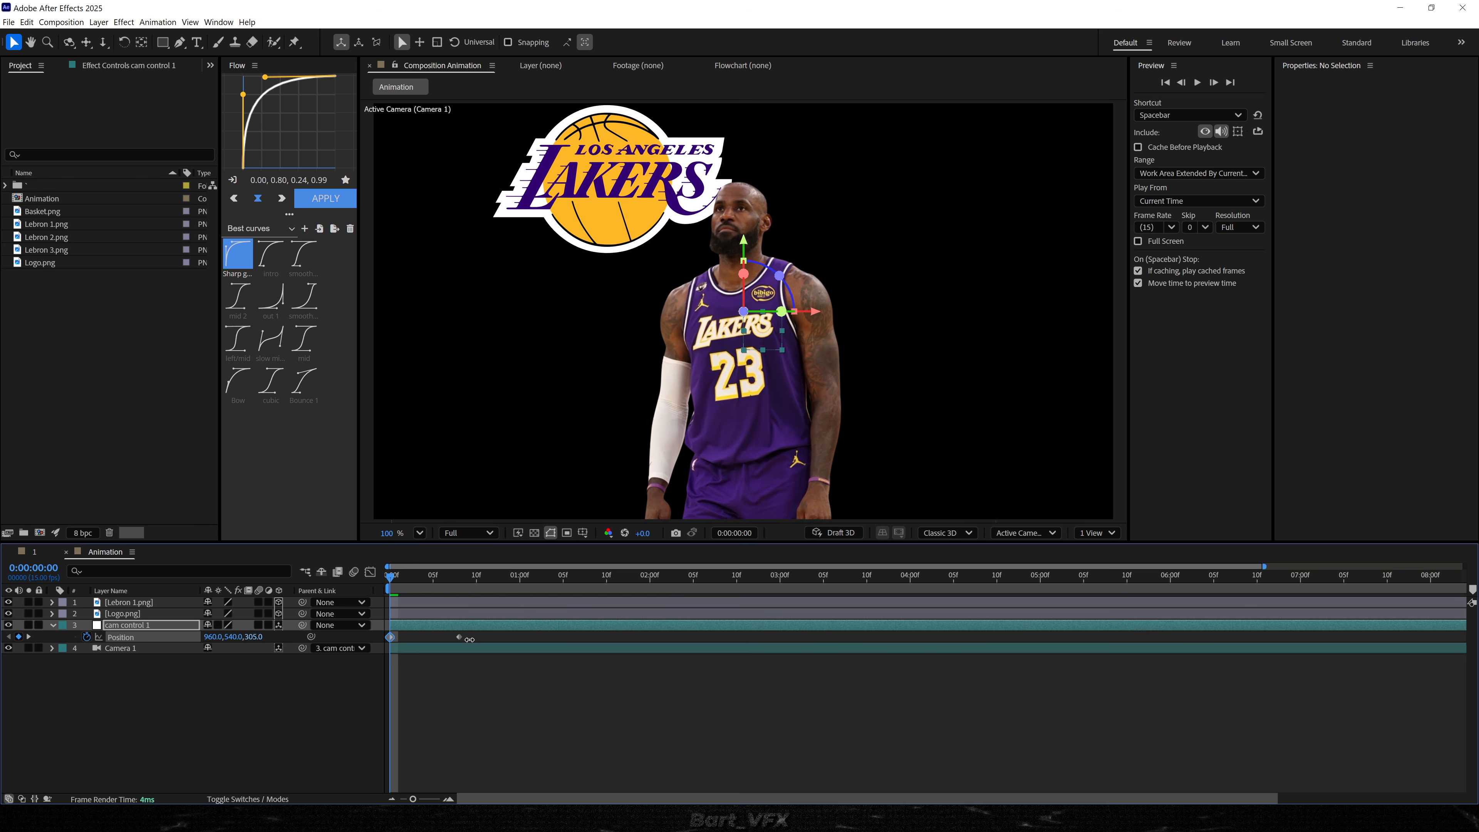
# - Preview the camera zoom-out and return to the first frame
pyautogui.press('space')
pyautogui.press('space')
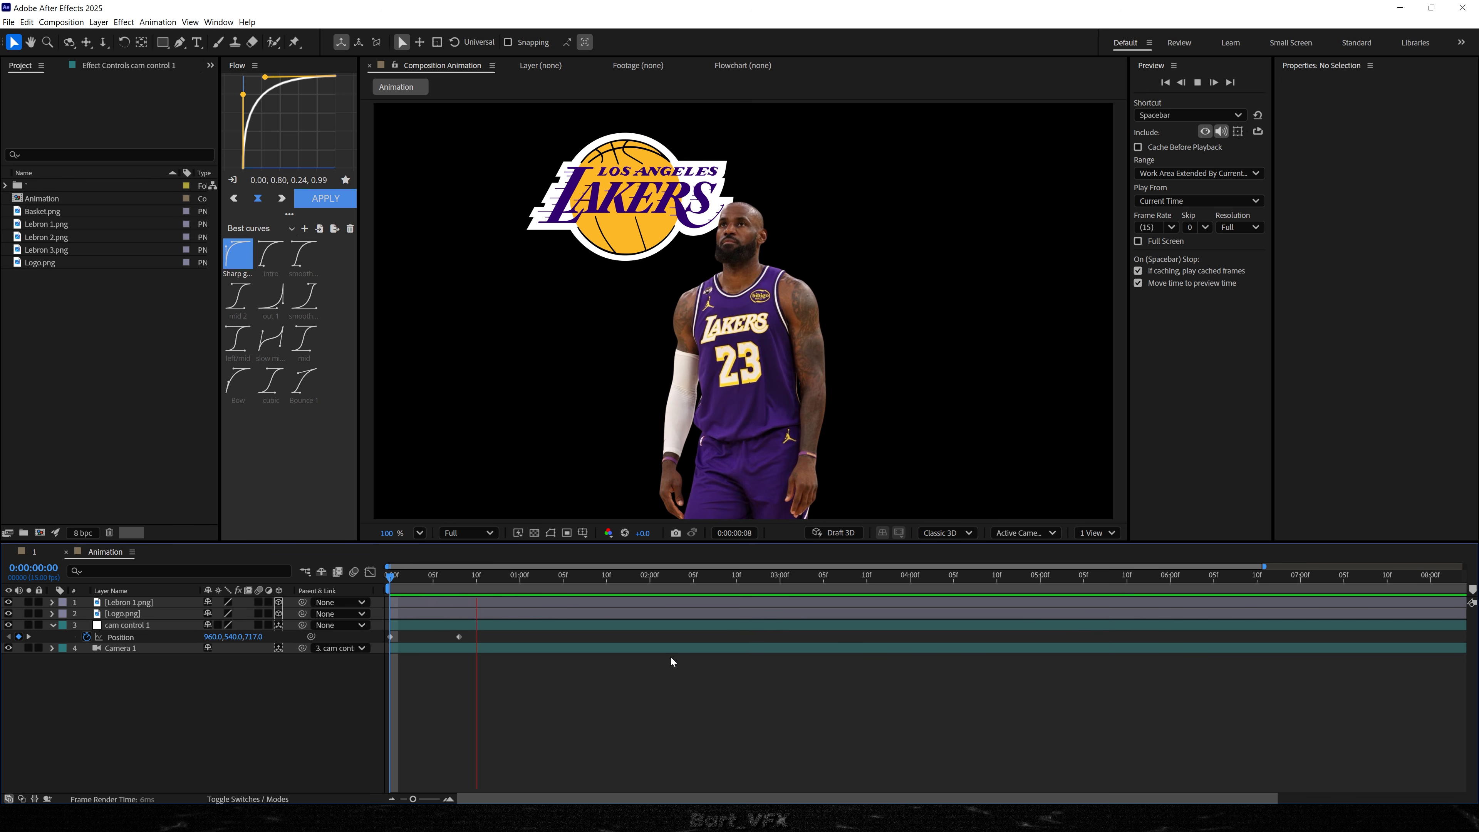
pyautogui.moveTo(465, 575); pyautogui.dragTo(389, 577)
# - Apply Easy Ease to both Position keyframes of cam control 1
pyautogui.moveTo(482, 632); pyautogui.dragTo(314, 655)
pyautogui.rightClick(391, 639)
pyautogui.moveTo(489, 633)
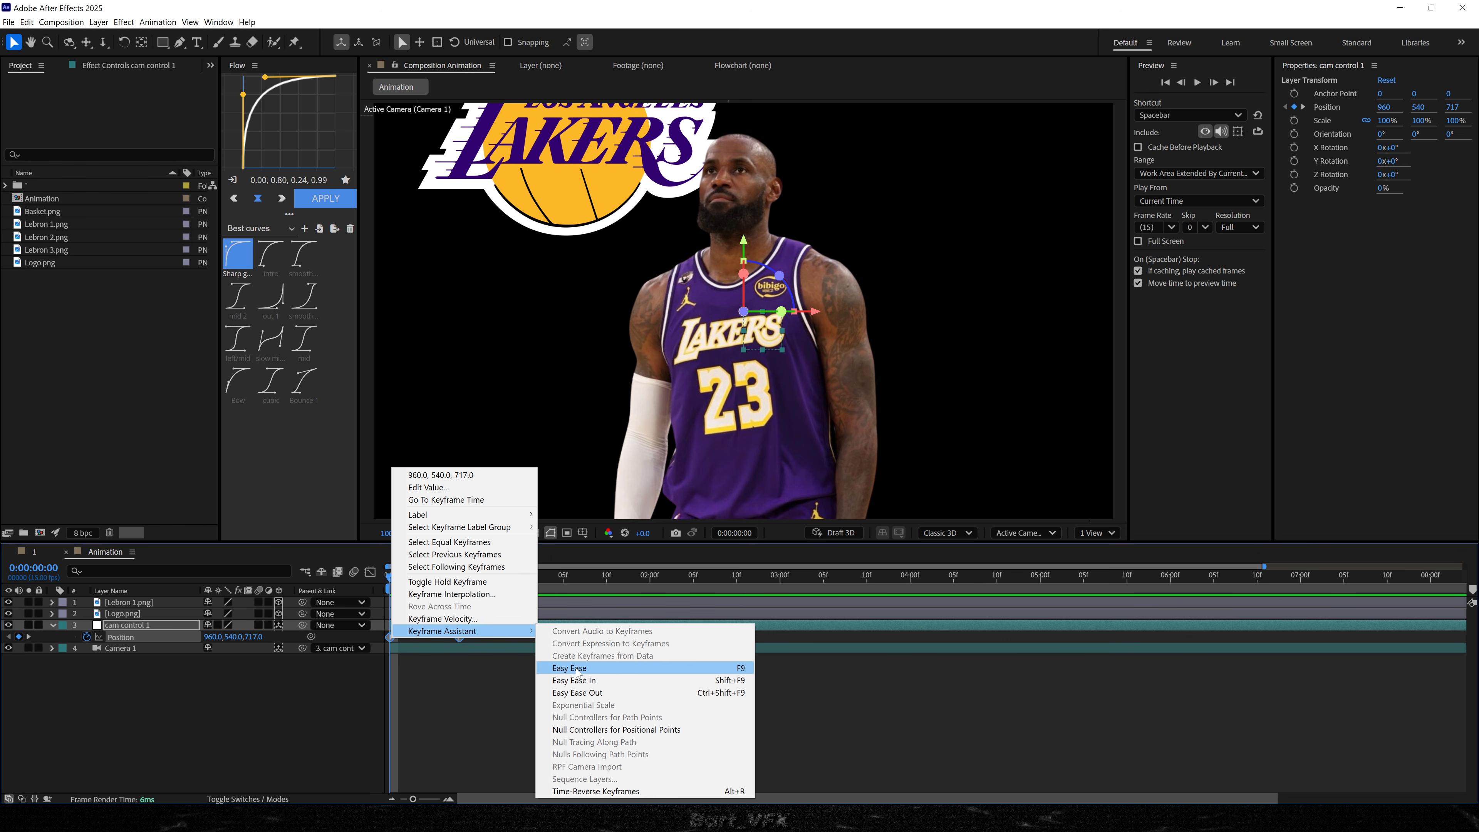
pyautogui.click(604, 672)
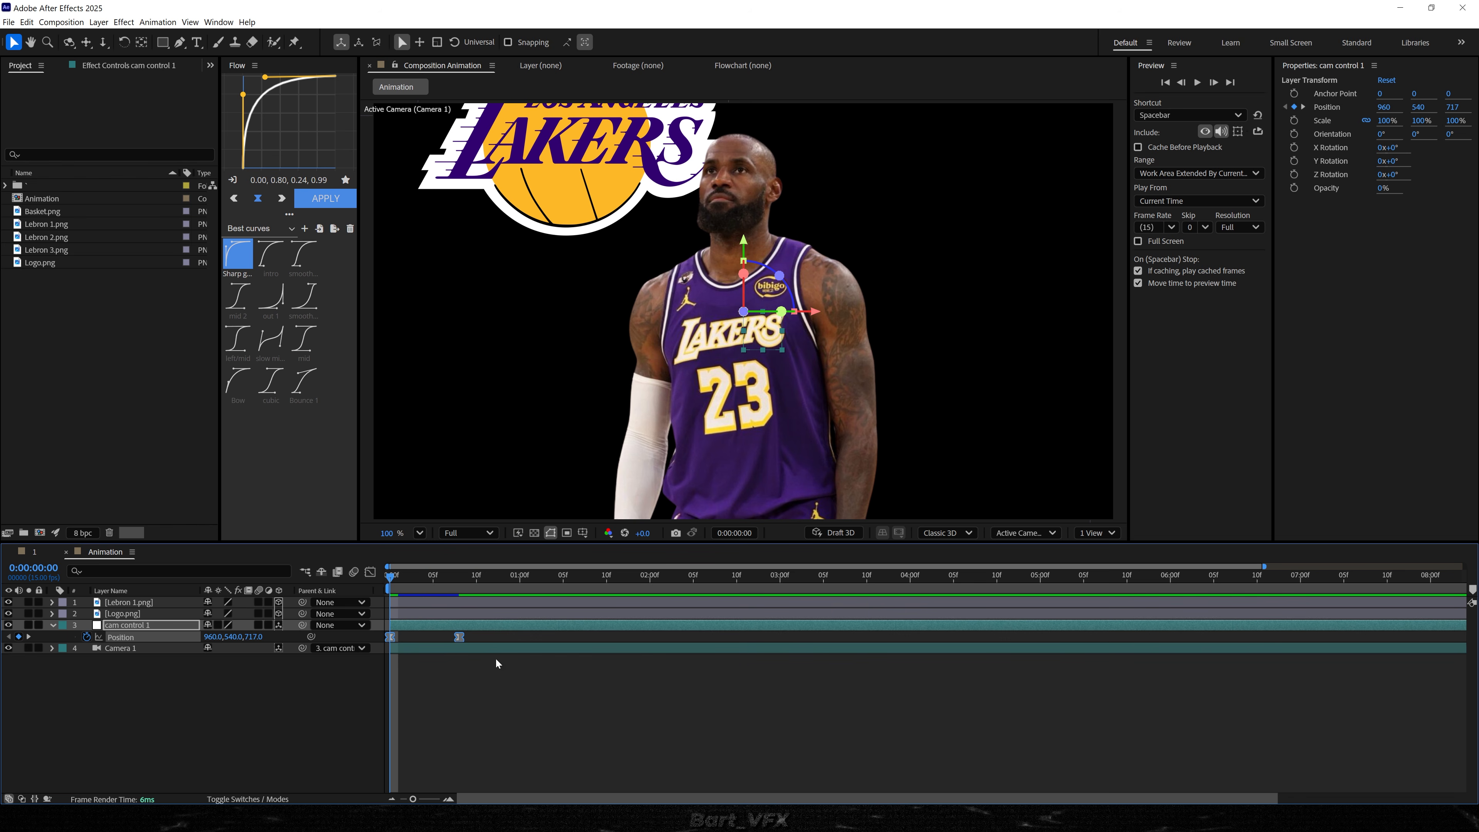
# - Reshape cam control 1's Position speed curve by stretching the last keyframe's ease influence back towards the first keyframe
pyautogui.click(371, 573)
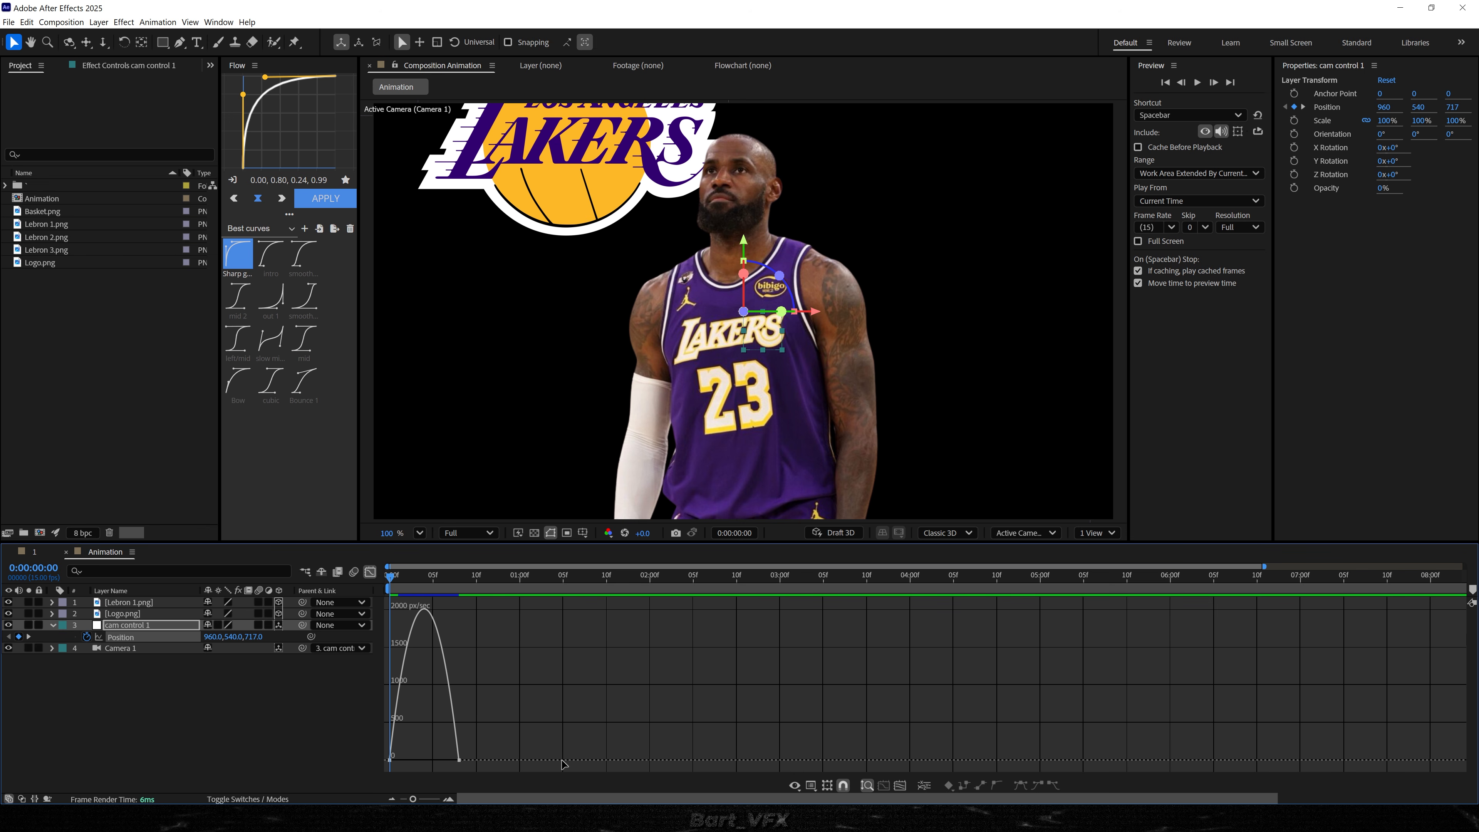
pyautogui.press('=')
pyautogui.press('=')
pyautogui.press('=')
pyautogui.press('=')
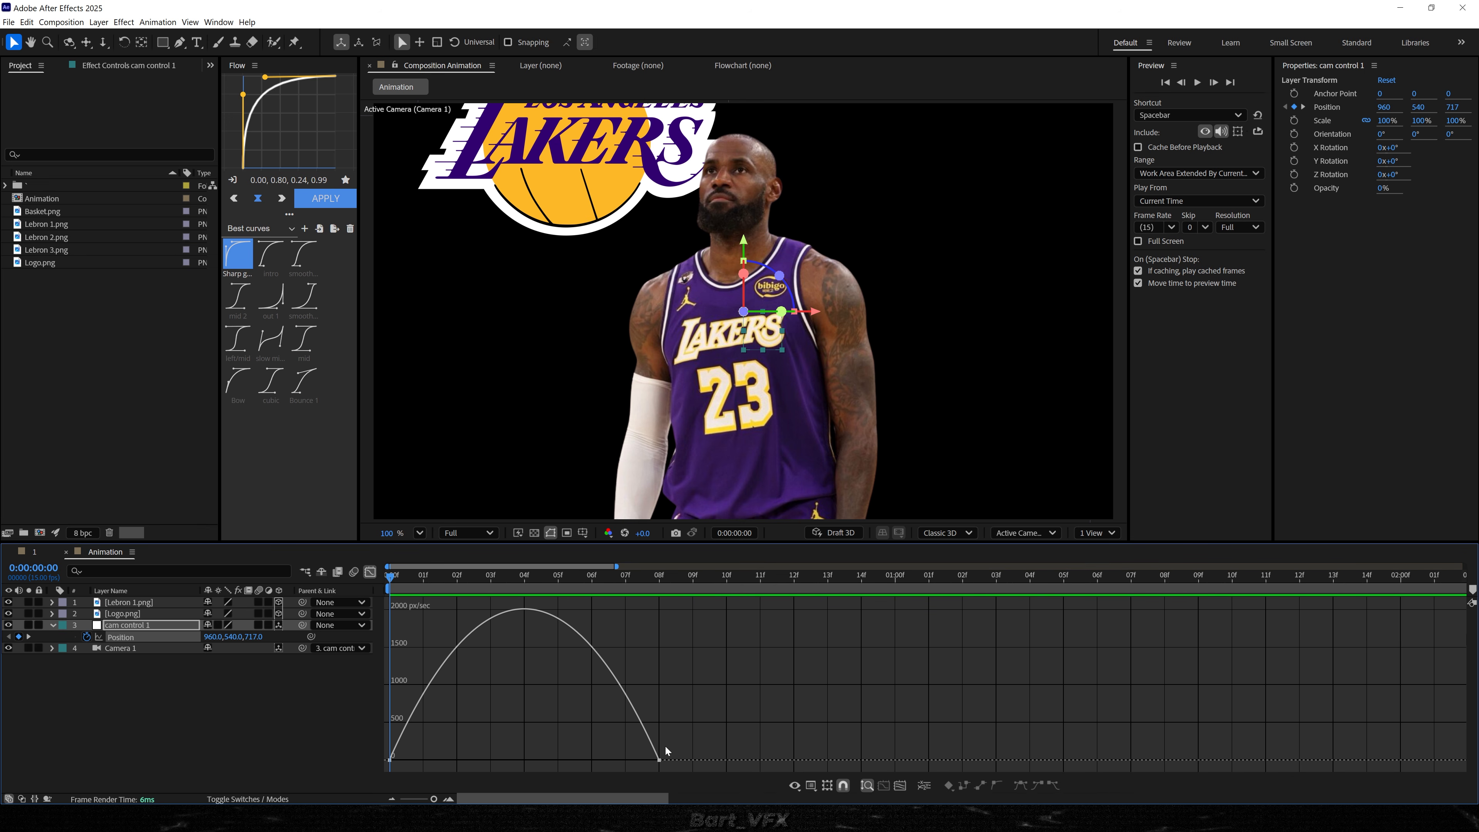
pyautogui.moveTo(637, 768); pyautogui.dragTo(396, 762)
# - Preview the camera zoom-out with the reshaped easing
pyautogui.press('space')
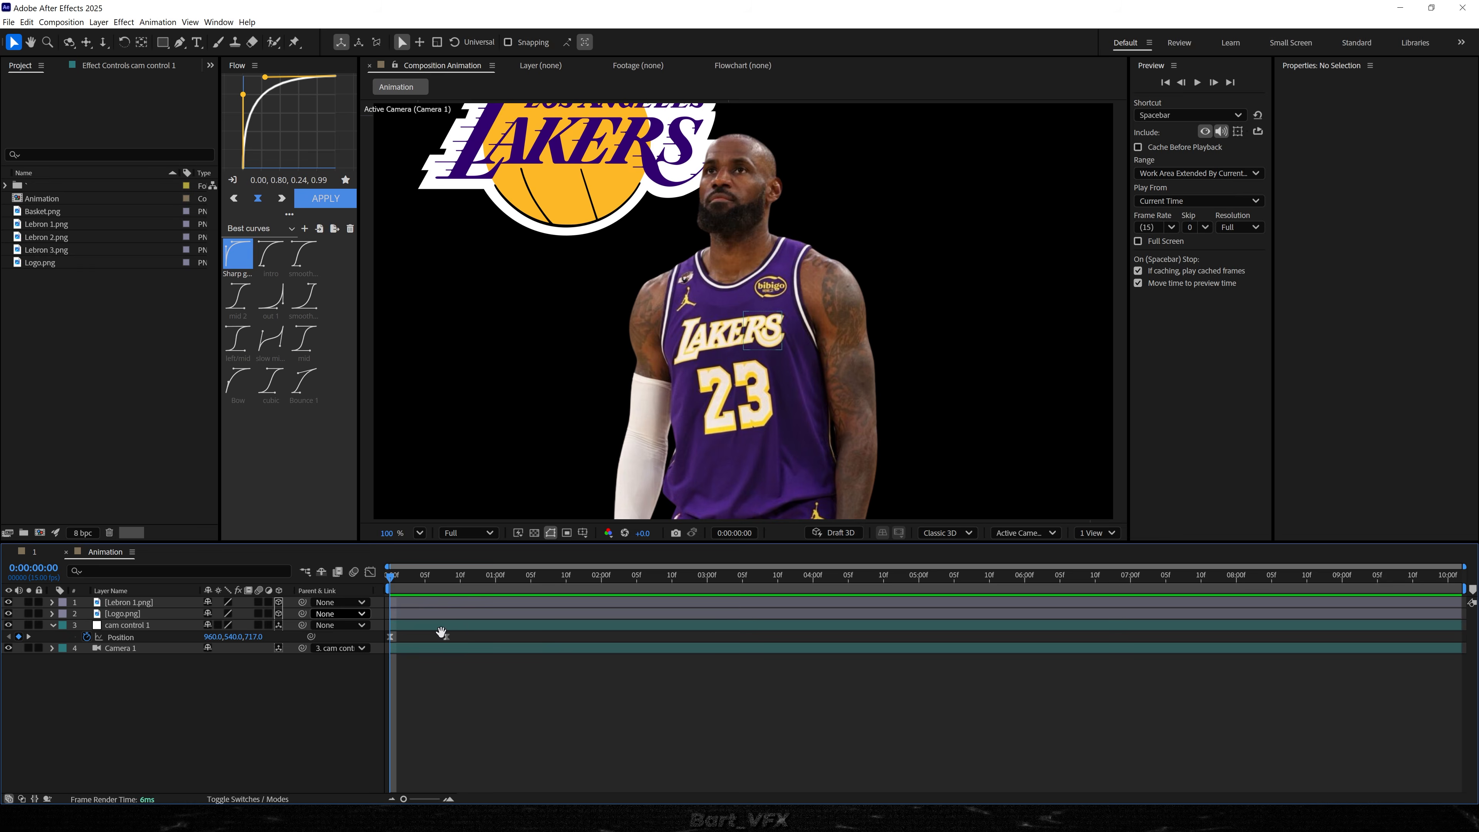
pyautogui.press('space')
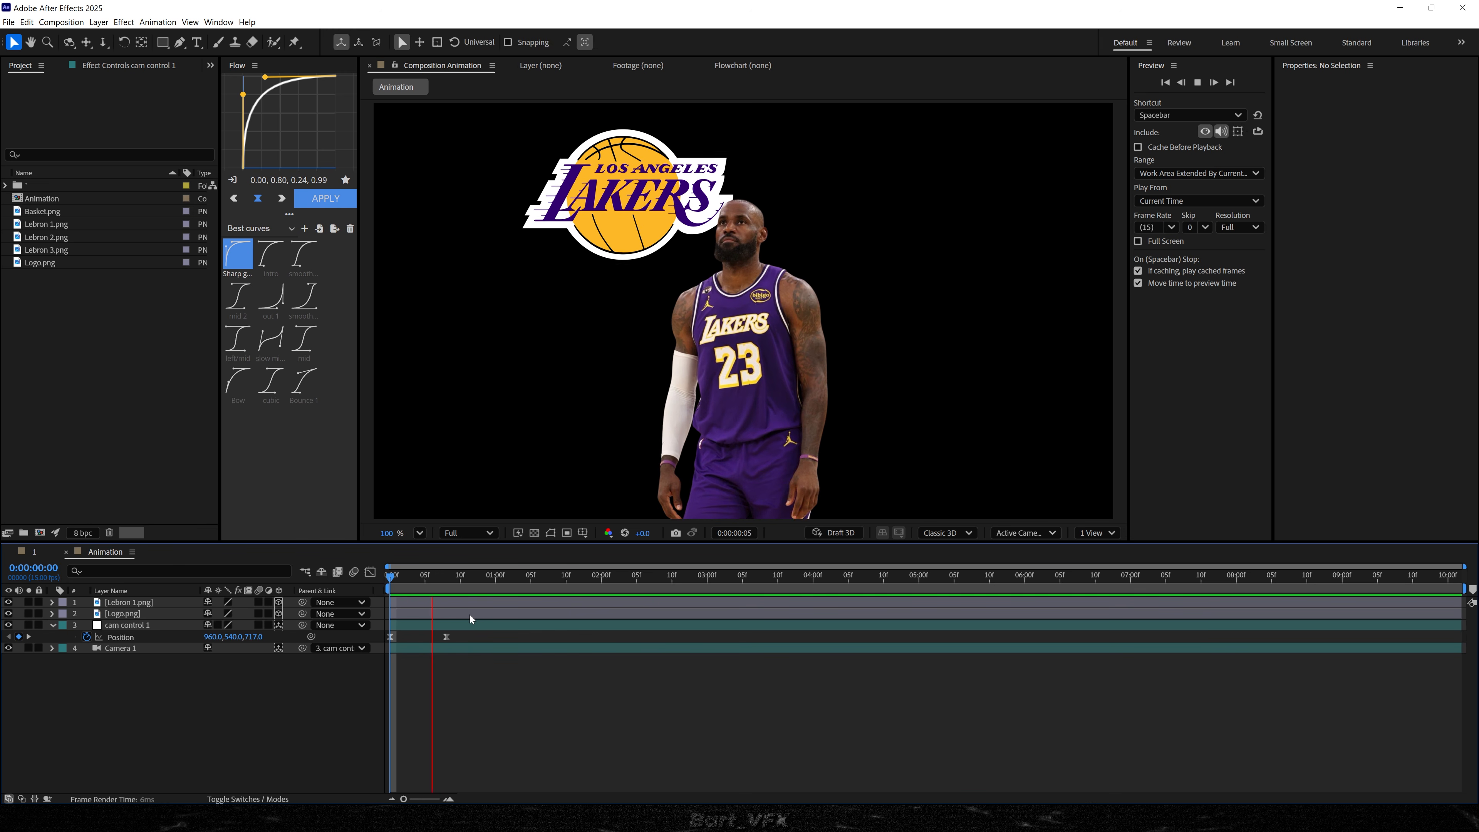
pyautogui.press('space')
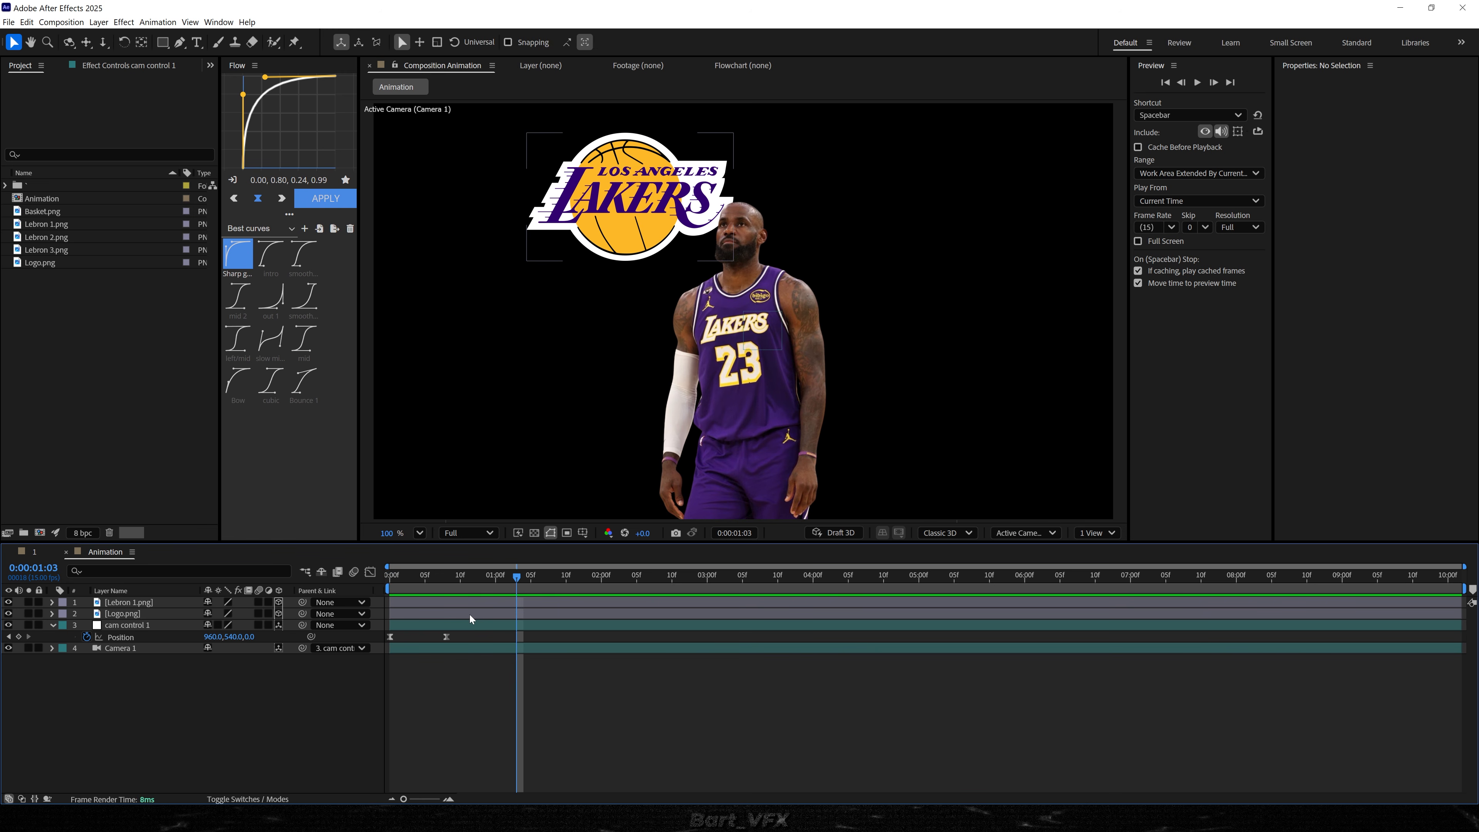
# - Duplicate cam control 1 at frame 8 and reveal the duplicate's Position property
pyautogui.click(465, 628)
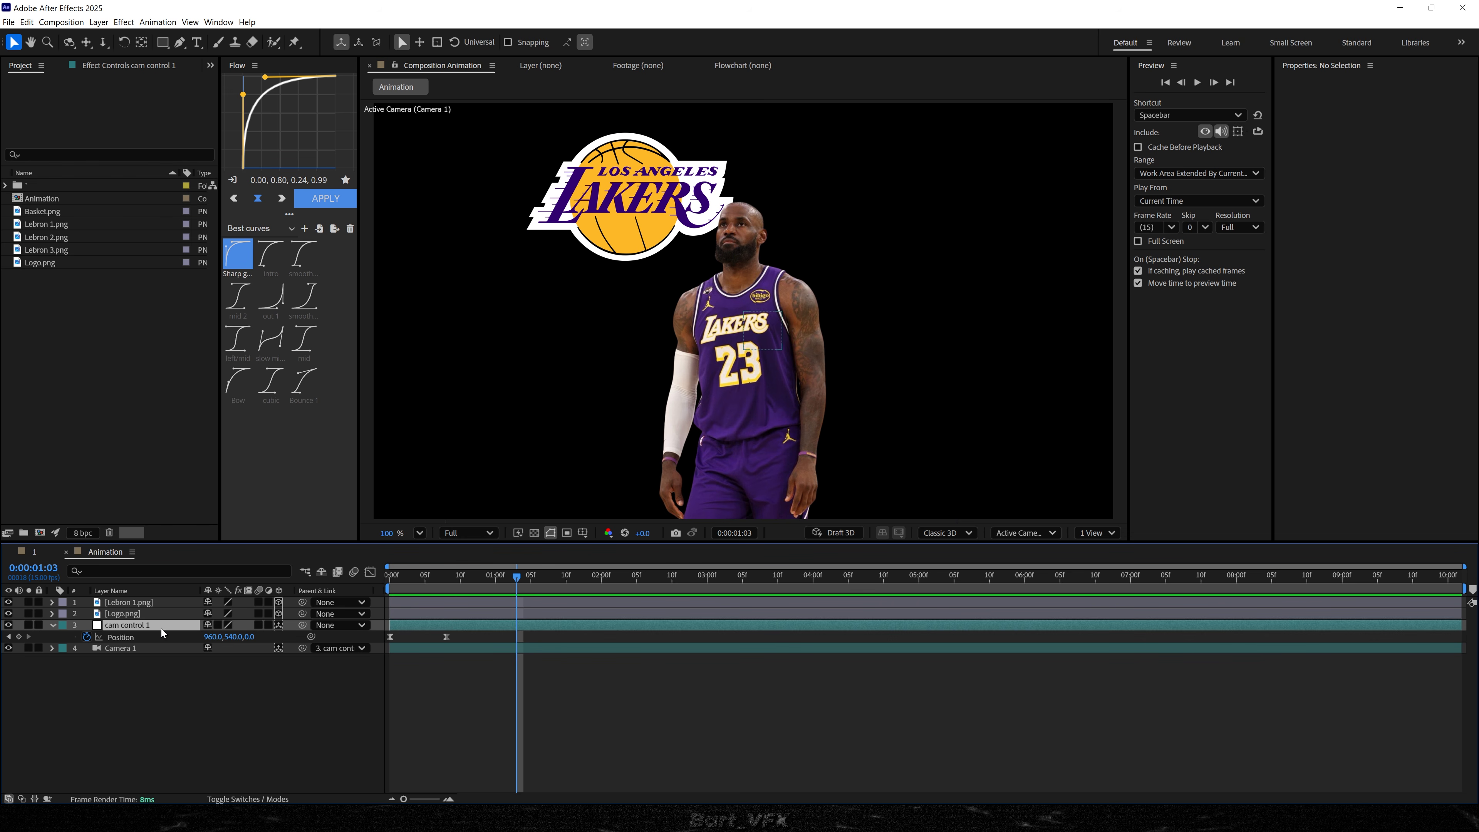
pyautogui.moveTo(416, 570)
pyautogui.mouseDown()
pyautogui.moveTo(396, 574)
pyautogui.moveTo(446, 574)
pyautogui.mouseUp()
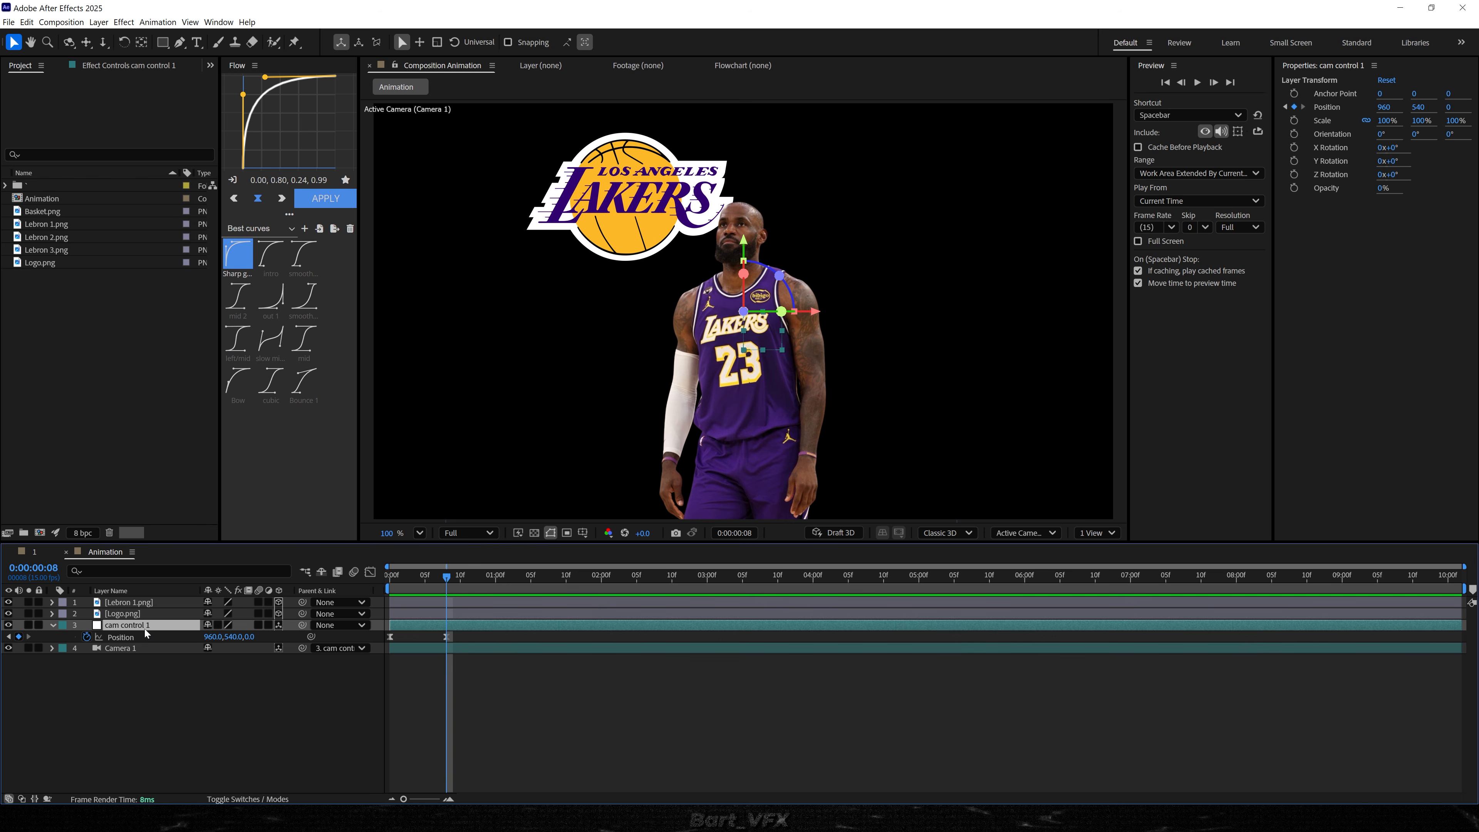
pyautogui.hotkey('ctrl', 'd')
pyautogui.press('p')
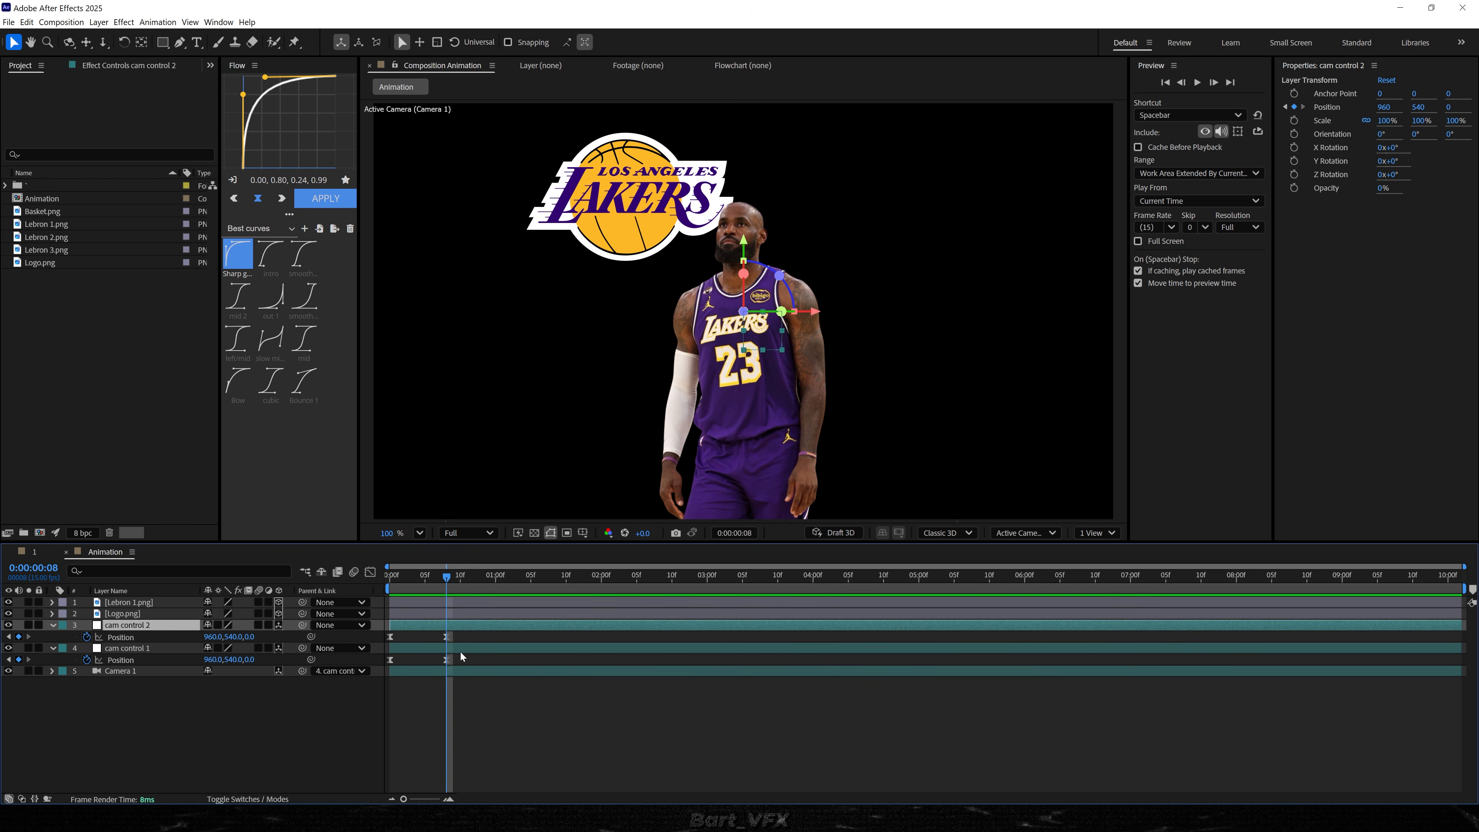
# - Delete the duplicate null's frame 8 Position keyframe and parent cam control 1 to the duplicate
pyautogui.moveTo(462, 640); pyautogui.dragTo(421, 630)
pyautogui.press('Delete')
pyautogui.moveTo(303, 647); pyautogui.dragTo(146, 627)
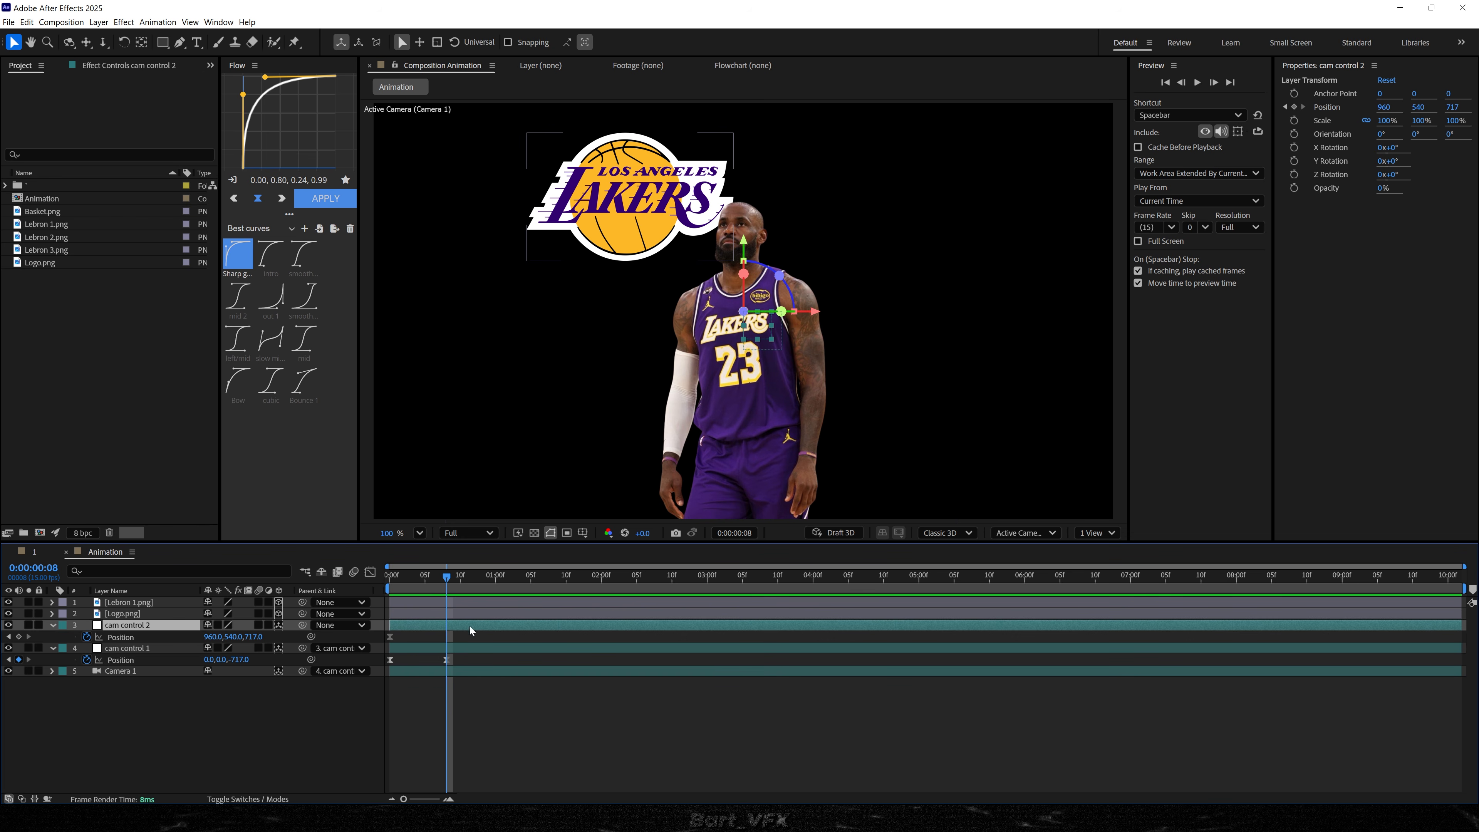
# - Keyframe cam control 2's Z position at 609 at 0:00:01:05
pyautogui.moveTo(451, 584); pyautogui.dragTo(498, 581)
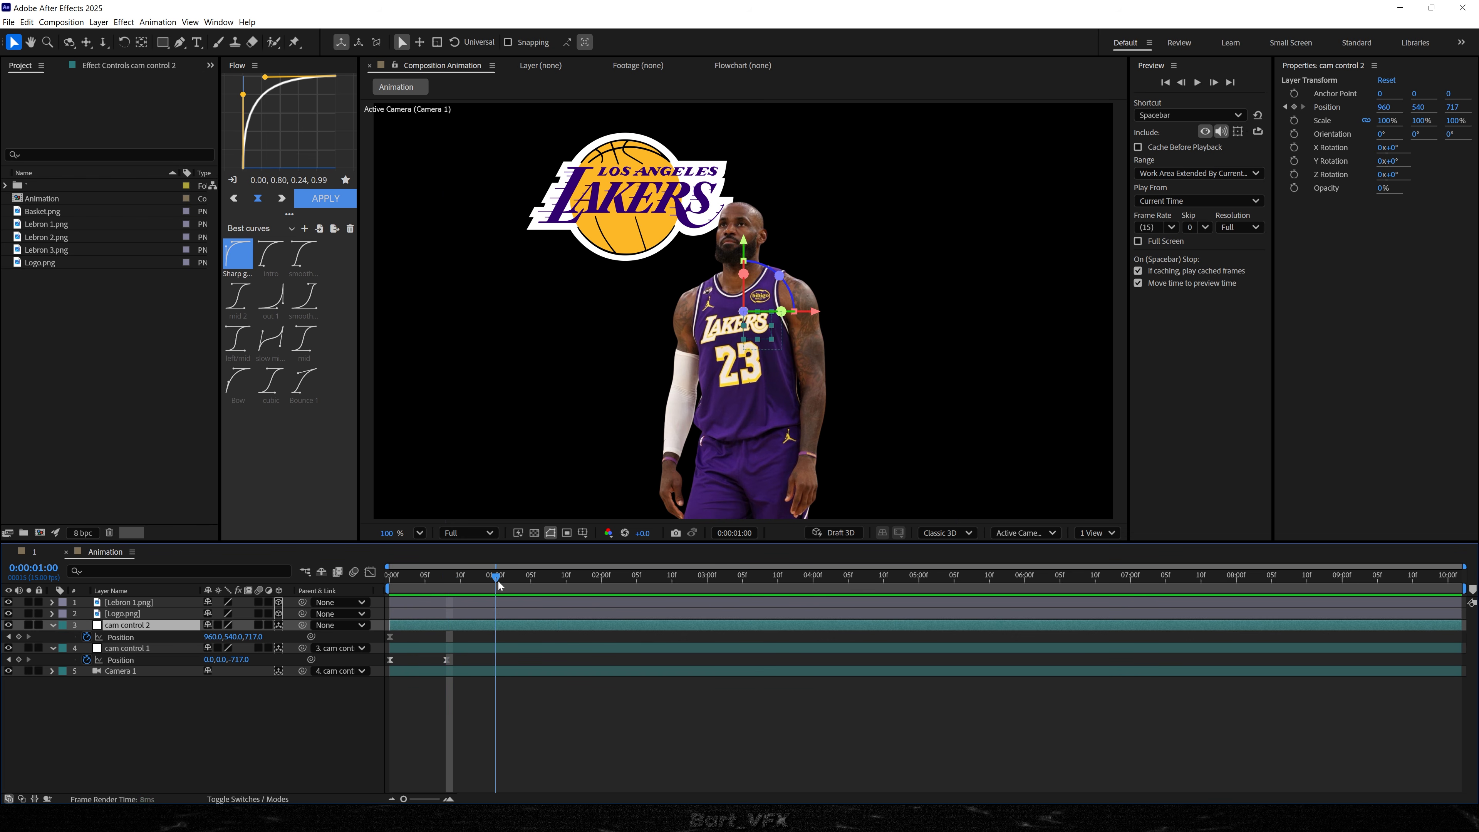
pyautogui.click(410, 649)
pyautogui.click(403, 627)
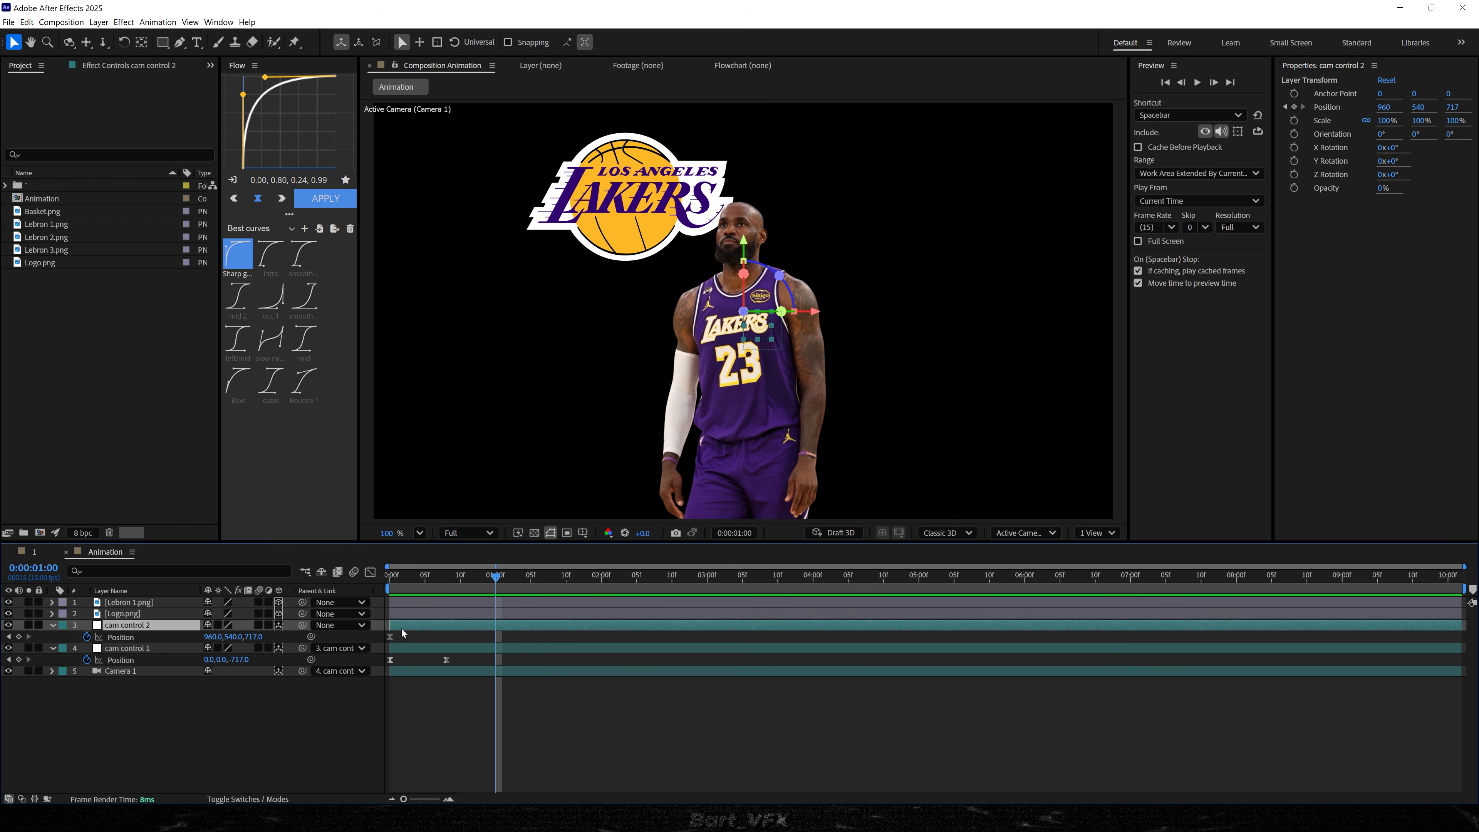
pyautogui.moveTo(475, 576); pyautogui.dragTo(528, 581)
pyautogui.moveTo(256, 636); pyautogui.dragTo(220, 649)
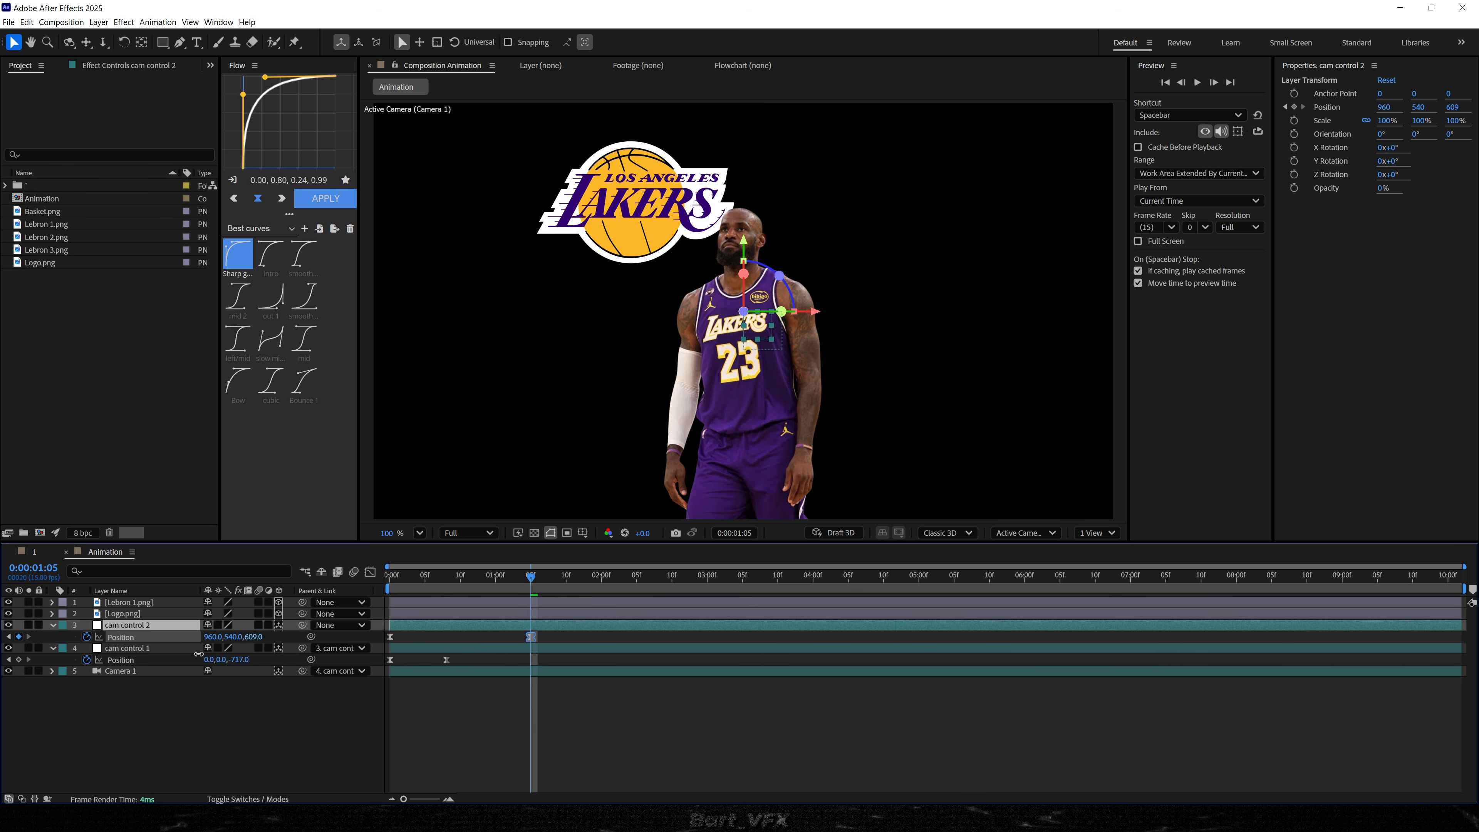
pyautogui.press('space')
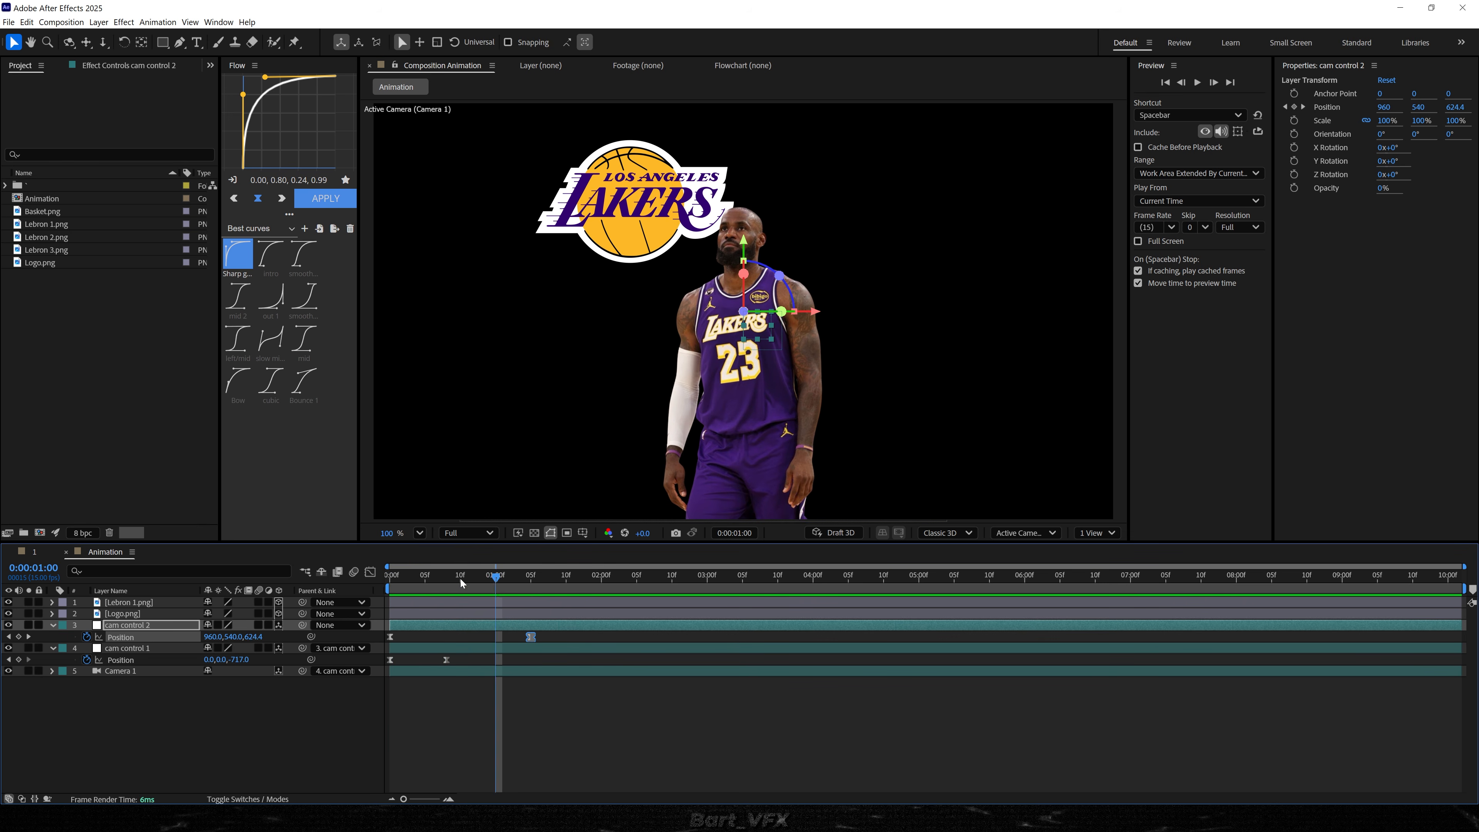
# - Set cam control 1's Z position to -655.4 on its frame 8 keyframe
pyautogui.click(446, 594)
pyautogui.click(447, 661)
pyautogui.click(433, 658)
pyautogui.moveTo(239, 662); pyautogui.dragTo(526, 645)
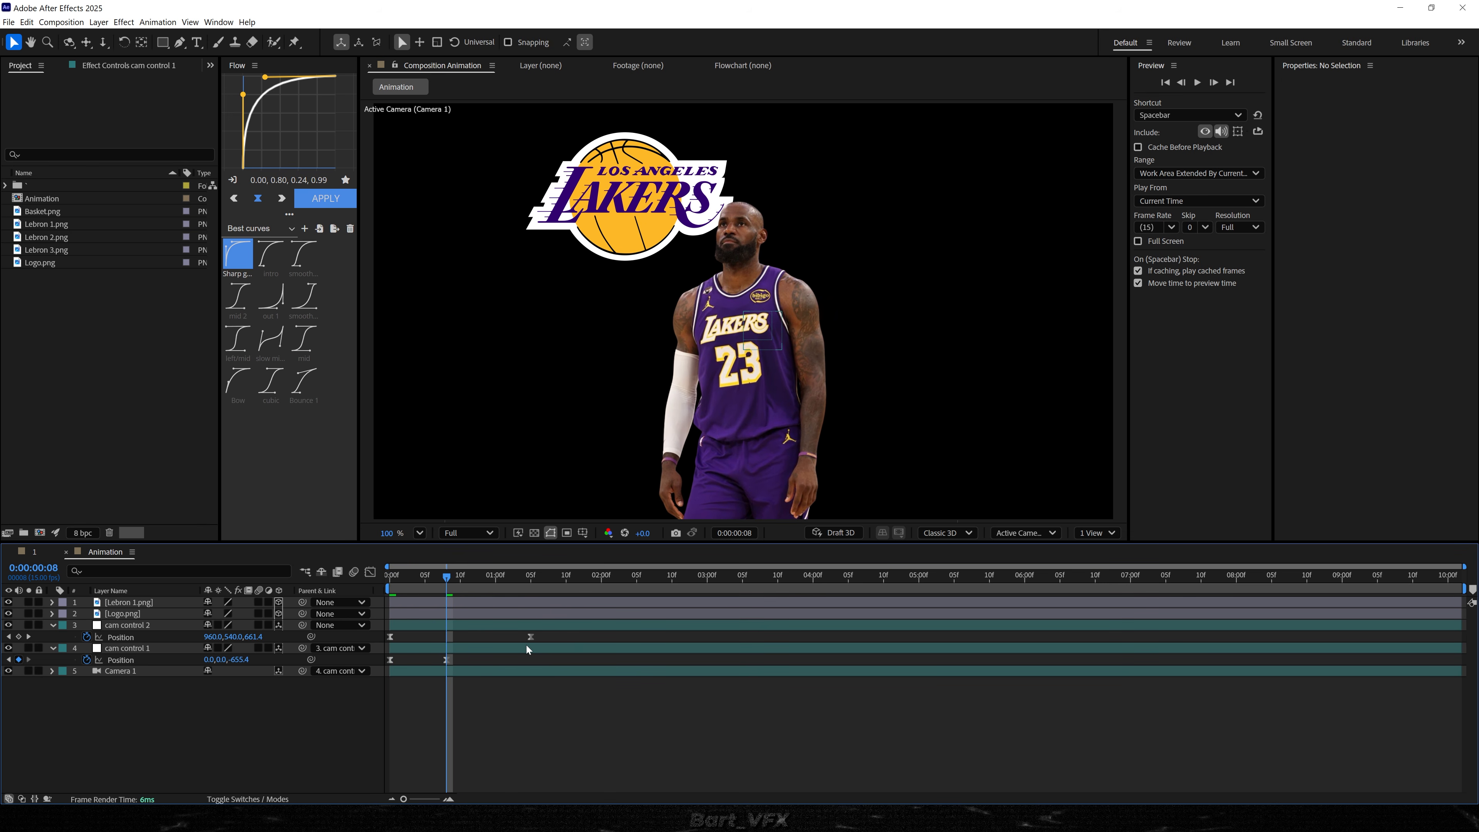
# - Set cam control 2's Z position to 560 at 0:00:01:05 and preview the camera move
pyautogui.click(534, 581)
pyautogui.moveTo(245, 638); pyautogui.dragTo(235, 645)
pyautogui.press('space')
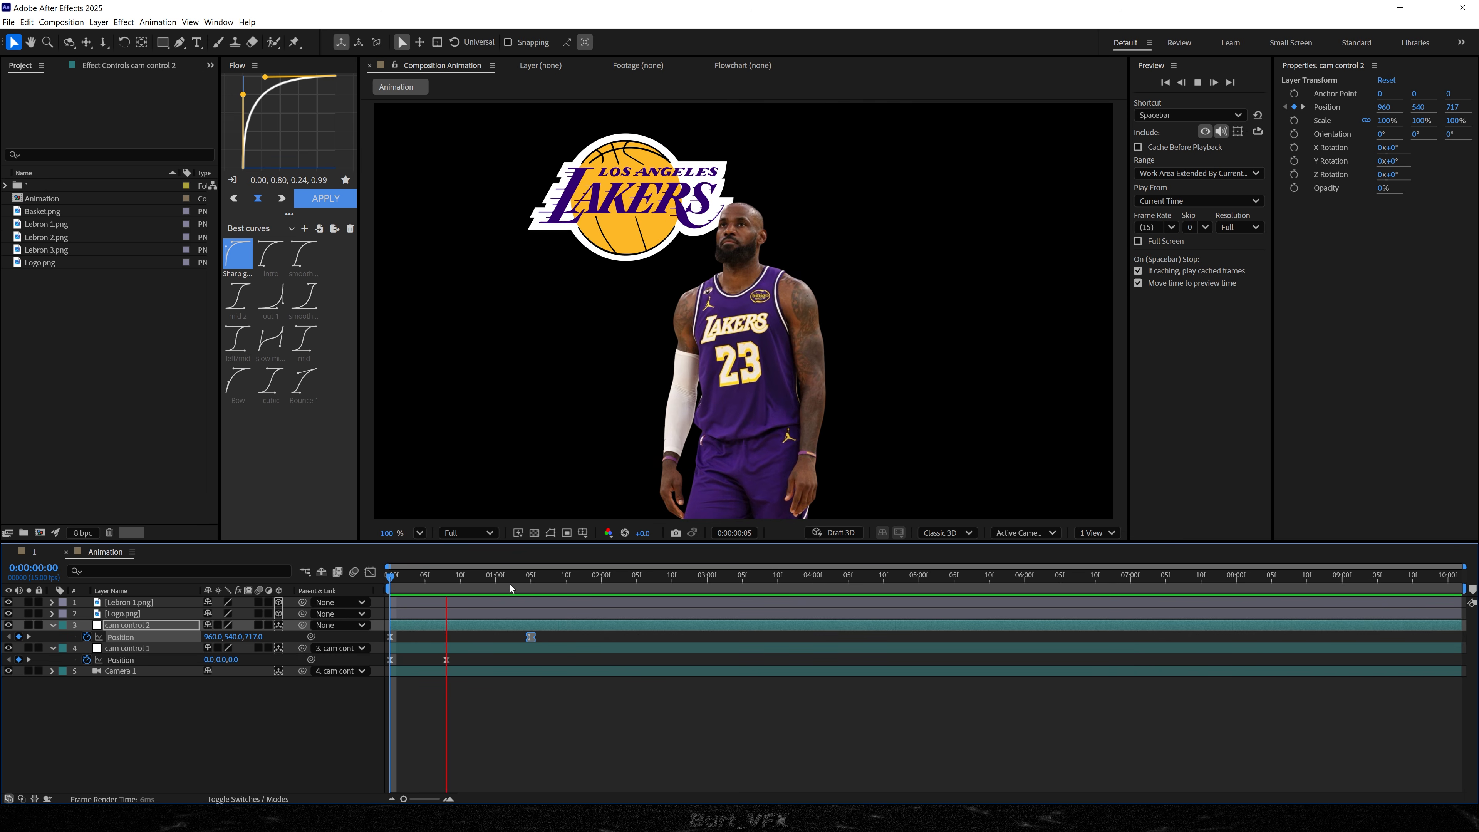
pyautogui.press('space')
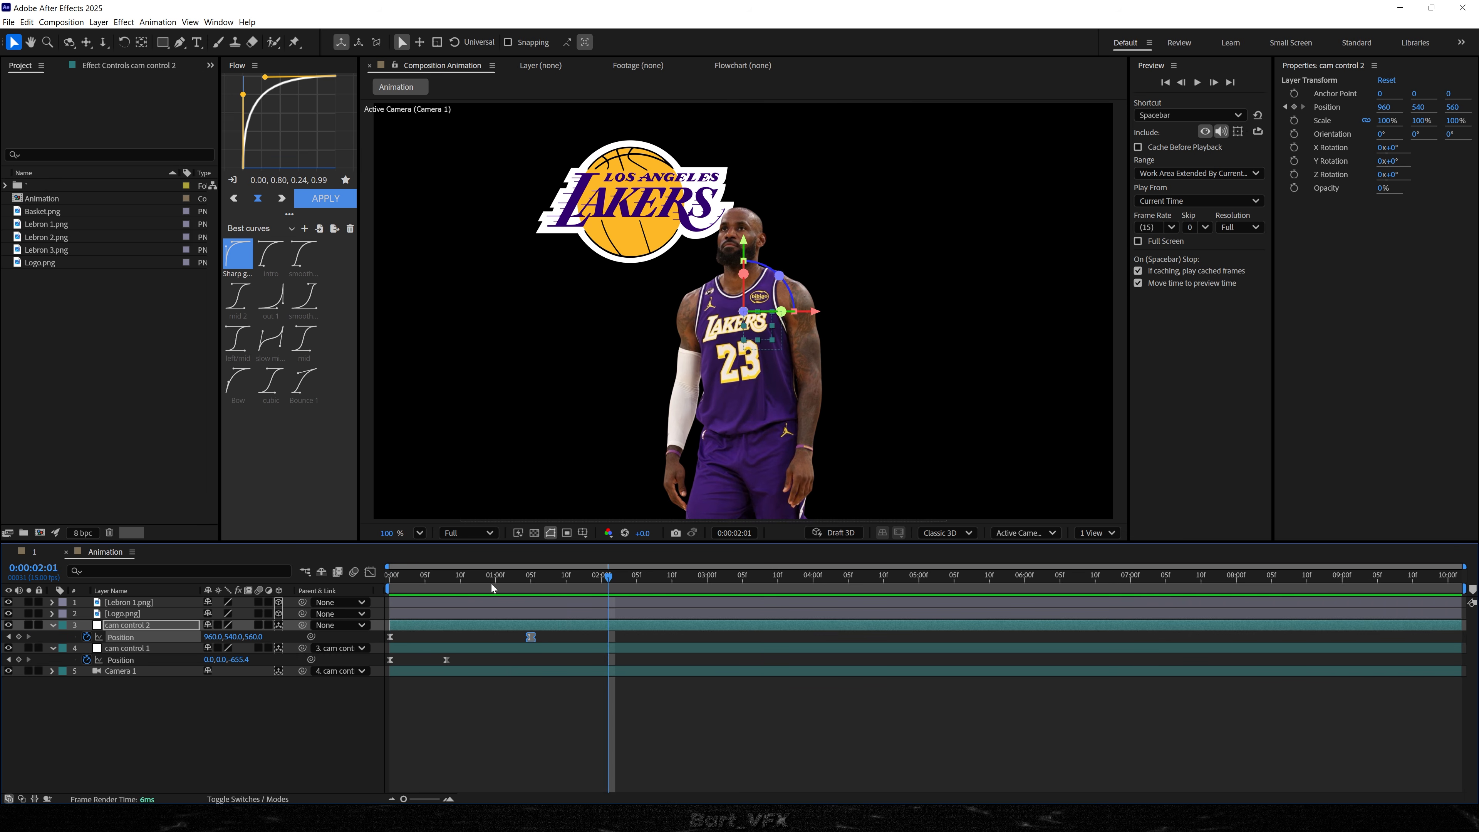
# - Reshape cam control 2's Position speed curve by stretching the last keyframe's ease influence towards the start
pyautogui.click(473, 579)
pyautogui.moveTo(473, 579); pyautogui.dragTo(460, 579)
pyautogui.moveTo(570, 636); pyautogui.dragTo(456, 641)
pyautogui.hotkey('shift', 'F3')
pyautogui.moveTo(506, 760); pyautogui.dragTo(460, 760)
pyautogui.moveTo(460, 595); pyautogui.dragTo(508, 582)
pyautogui.hotkey('shift', 'F3')
pyautogui.click(563, 721)
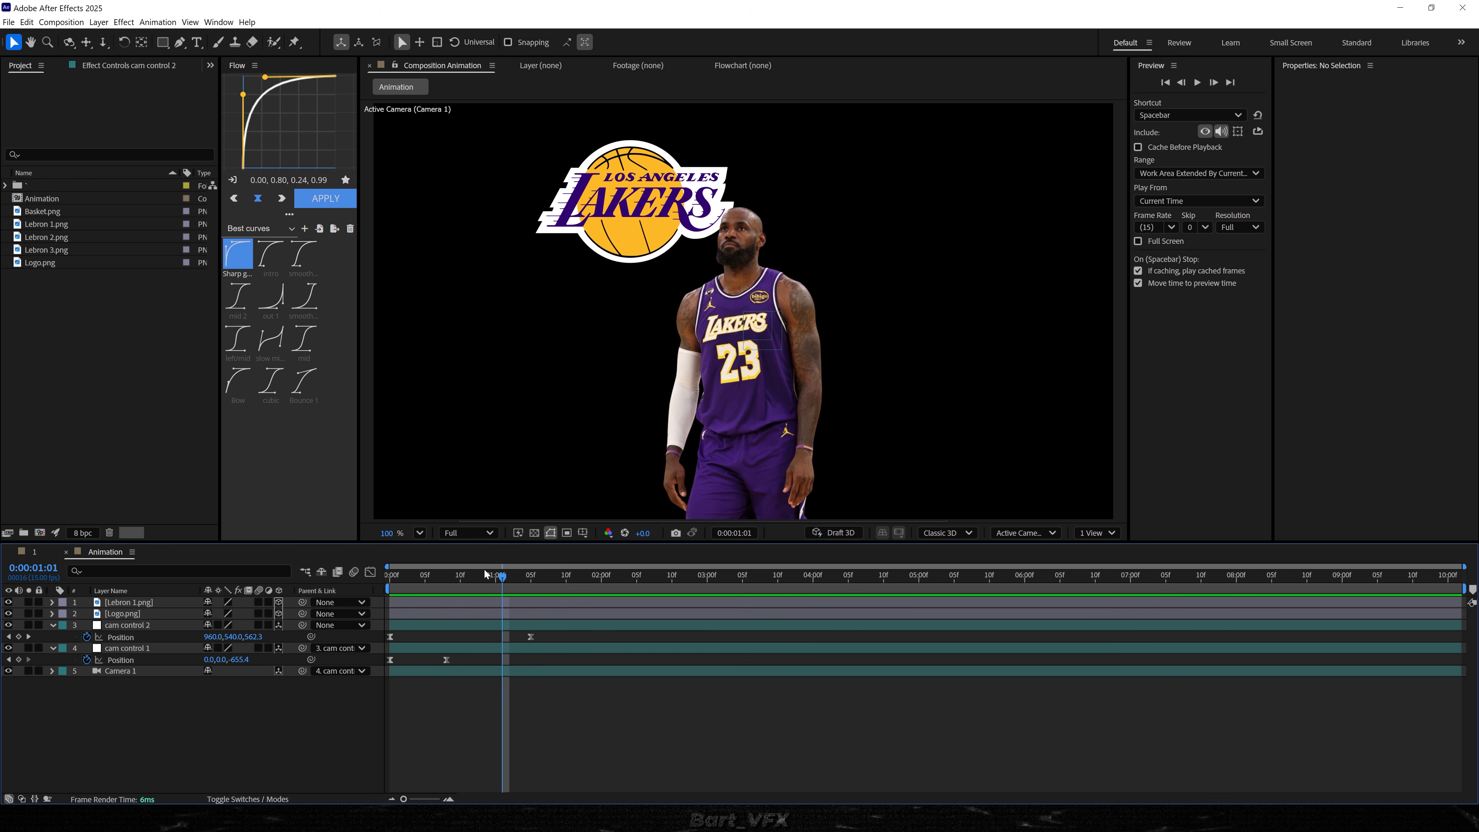
# - Add Lebron 2.png above the other layers and place it over the body of Lebron 1.png, at position 972, 778
pyautogui.press('u')
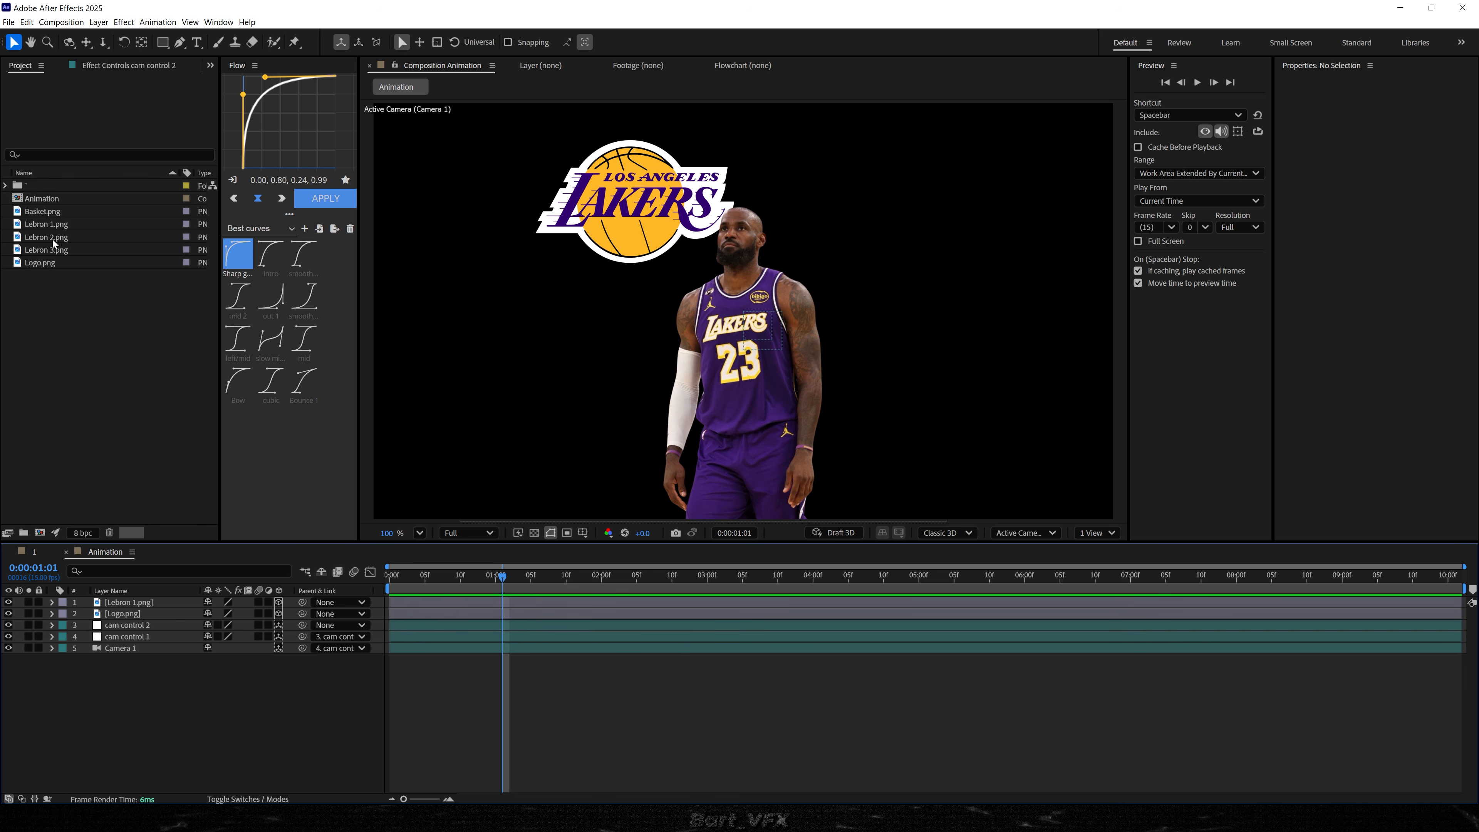
pyautogui.moveTo(52, 240); pyautogui.dragTo(221, 624)
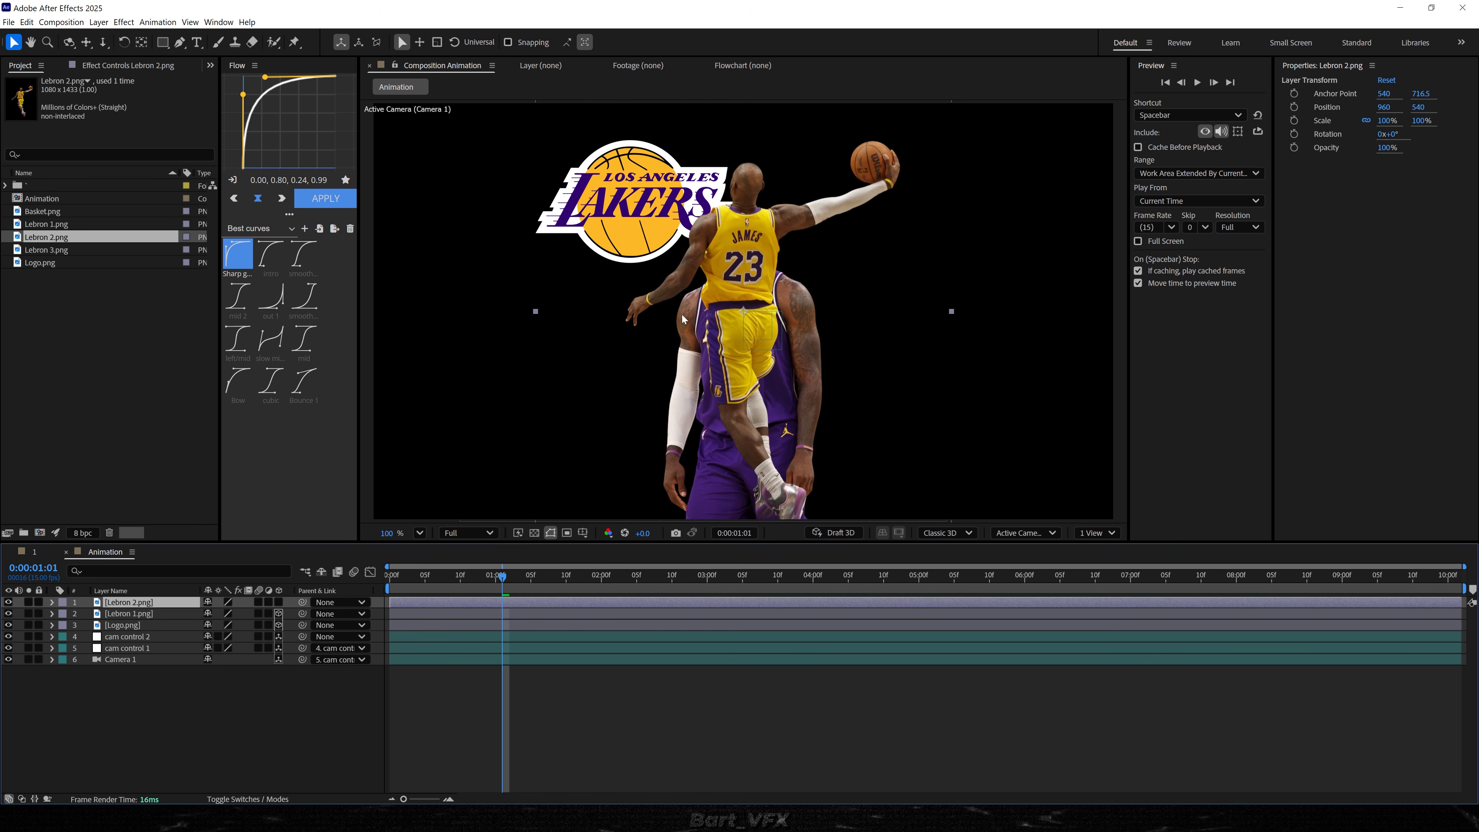
pyautogui.moveTo(736, 287); pyautogui.dragTo(856, 325)
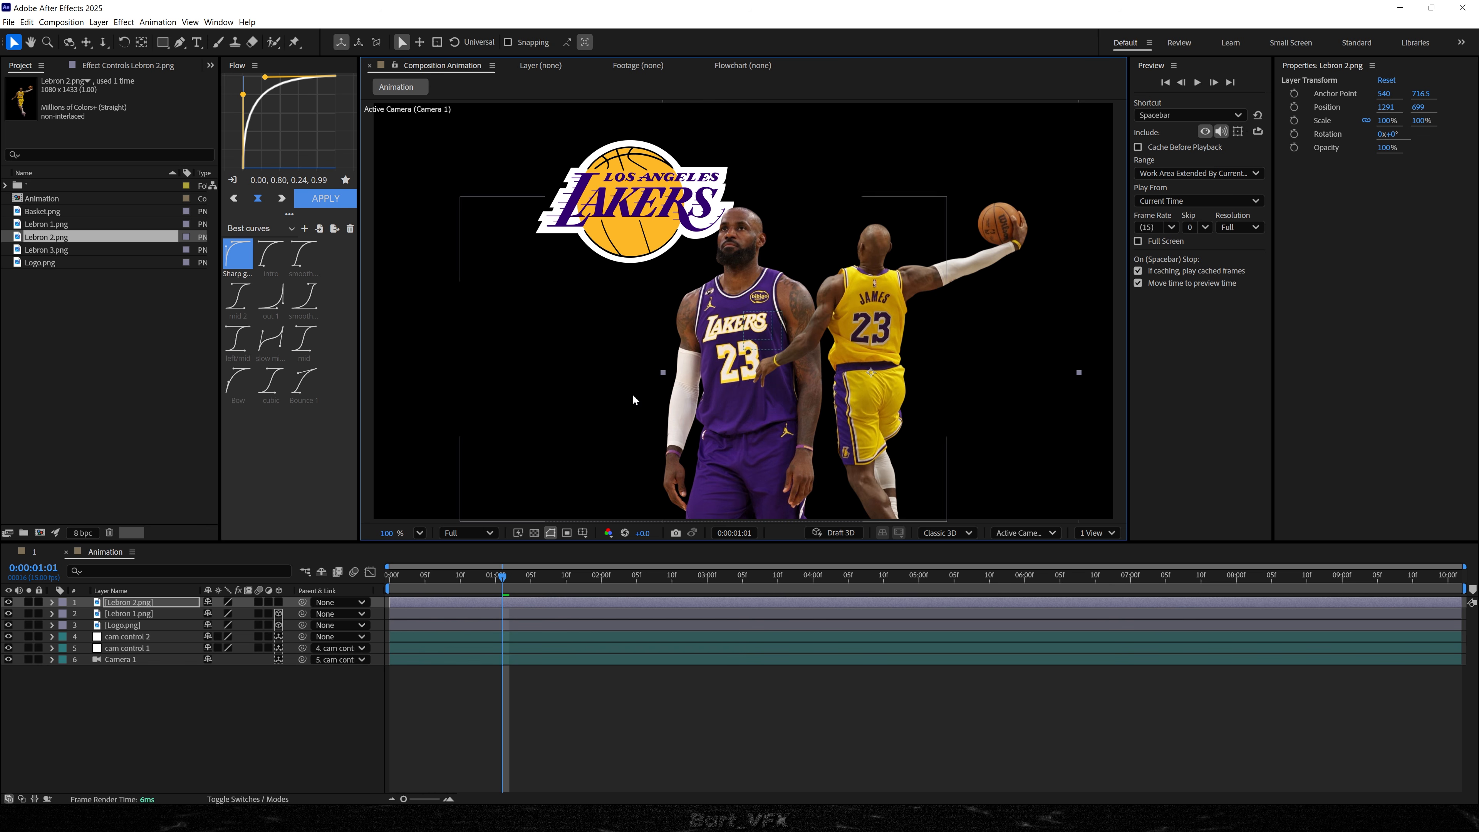
pyautogui.moveTo(877, 359); pyautogui.dragTo(754, 389)
# - Lower Lebron 2.png's opacity to 76% and make it a 3D layer
pyautogui.press('t')
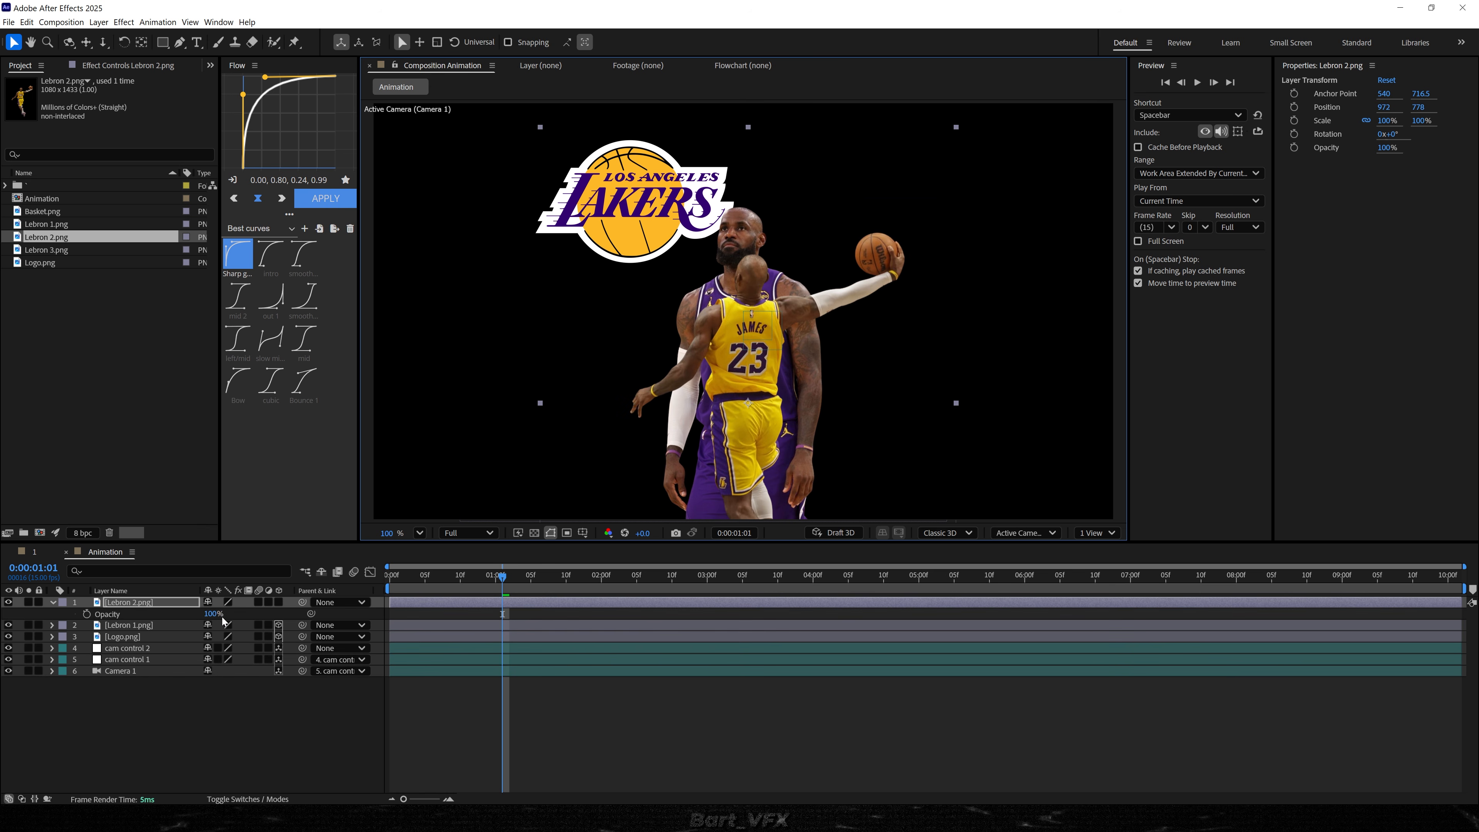
pyautogui.moveTo(214, 614); pyautogui.dragTo(200, 618)
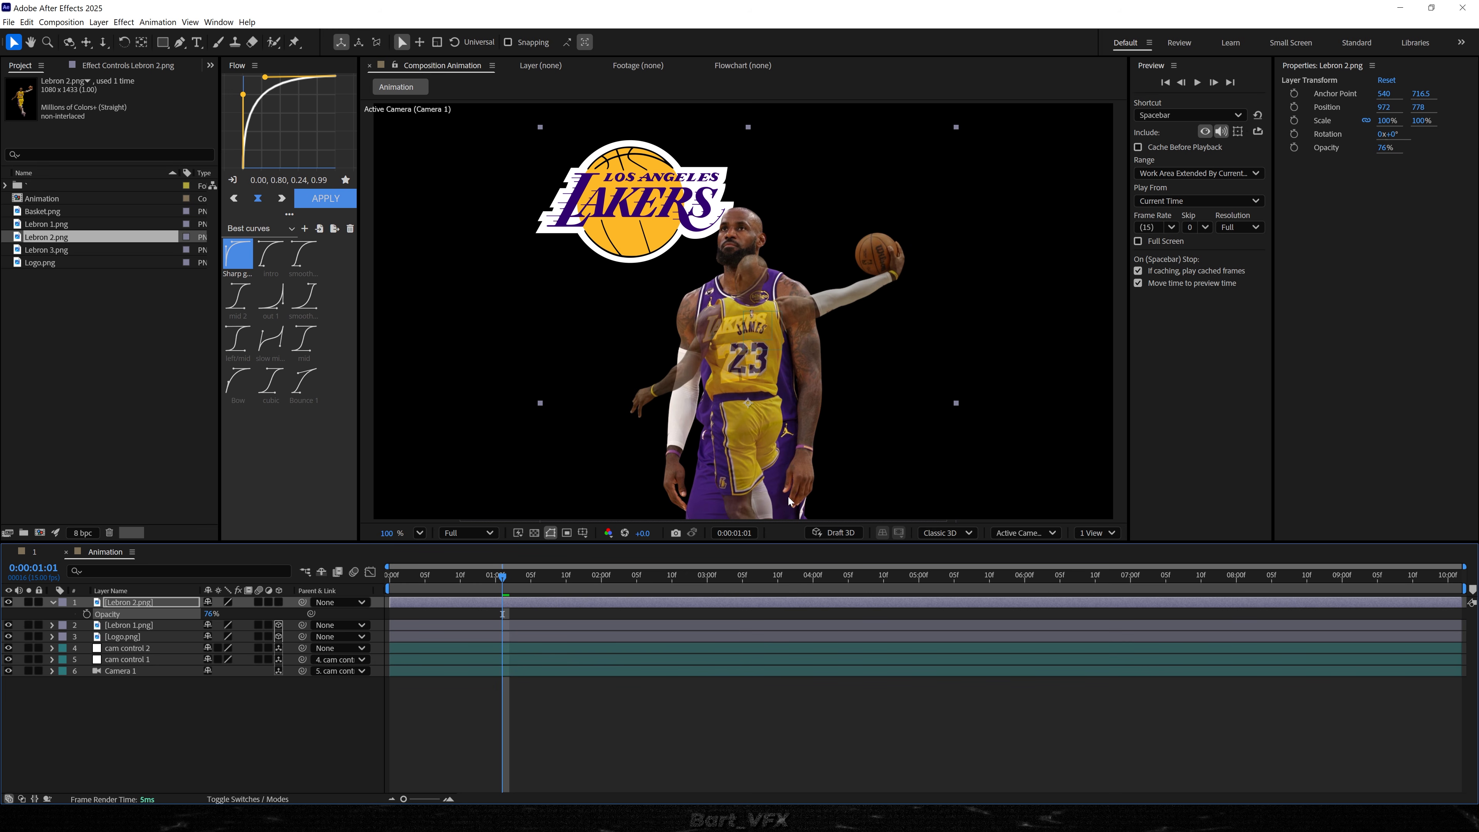
pyautogui.click(280, 603)
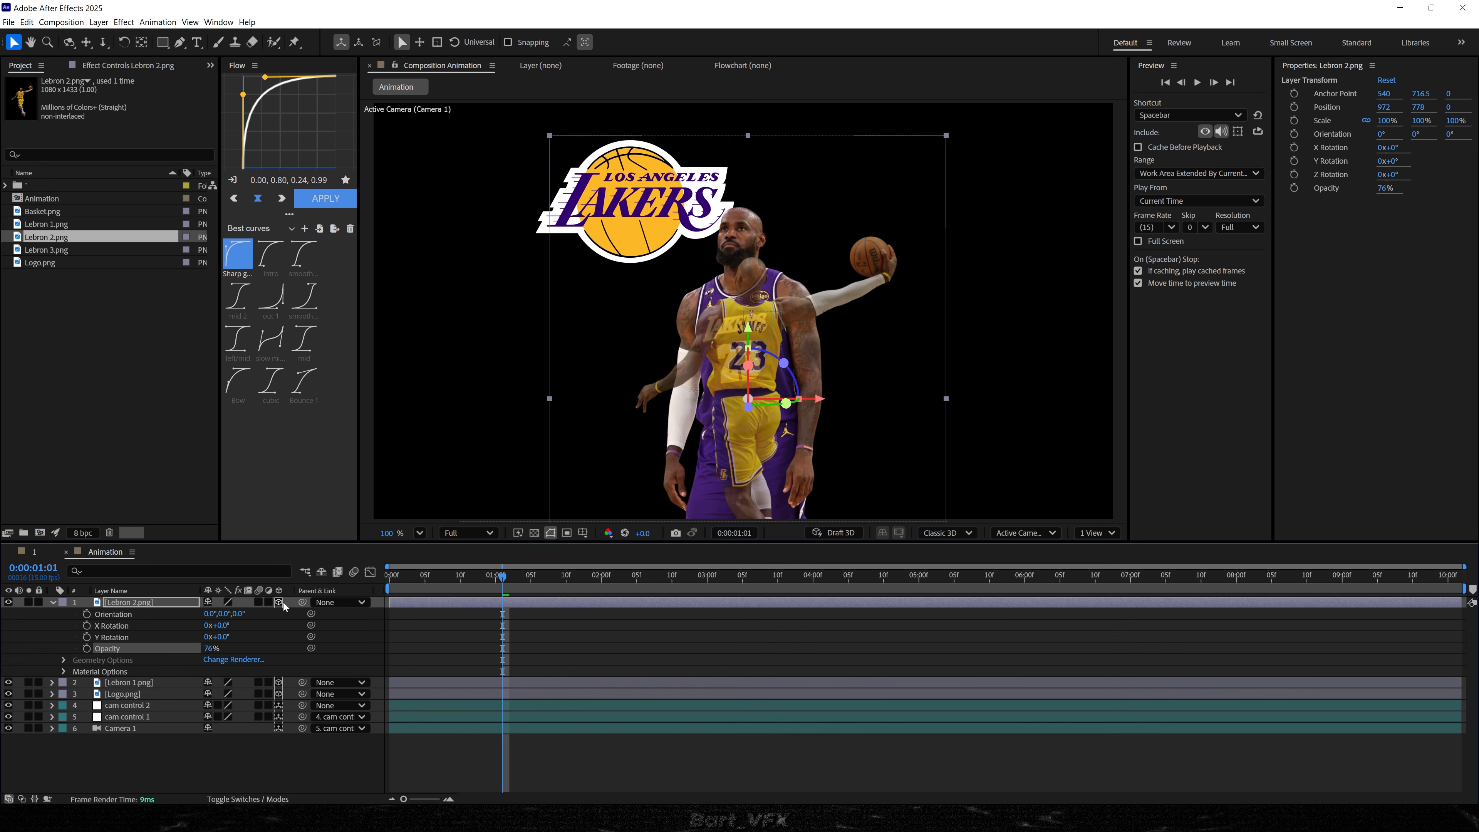
# - Copy the Position of Lebron 1.png onto Lebron 2.png
pyautogui.click(145, 605)
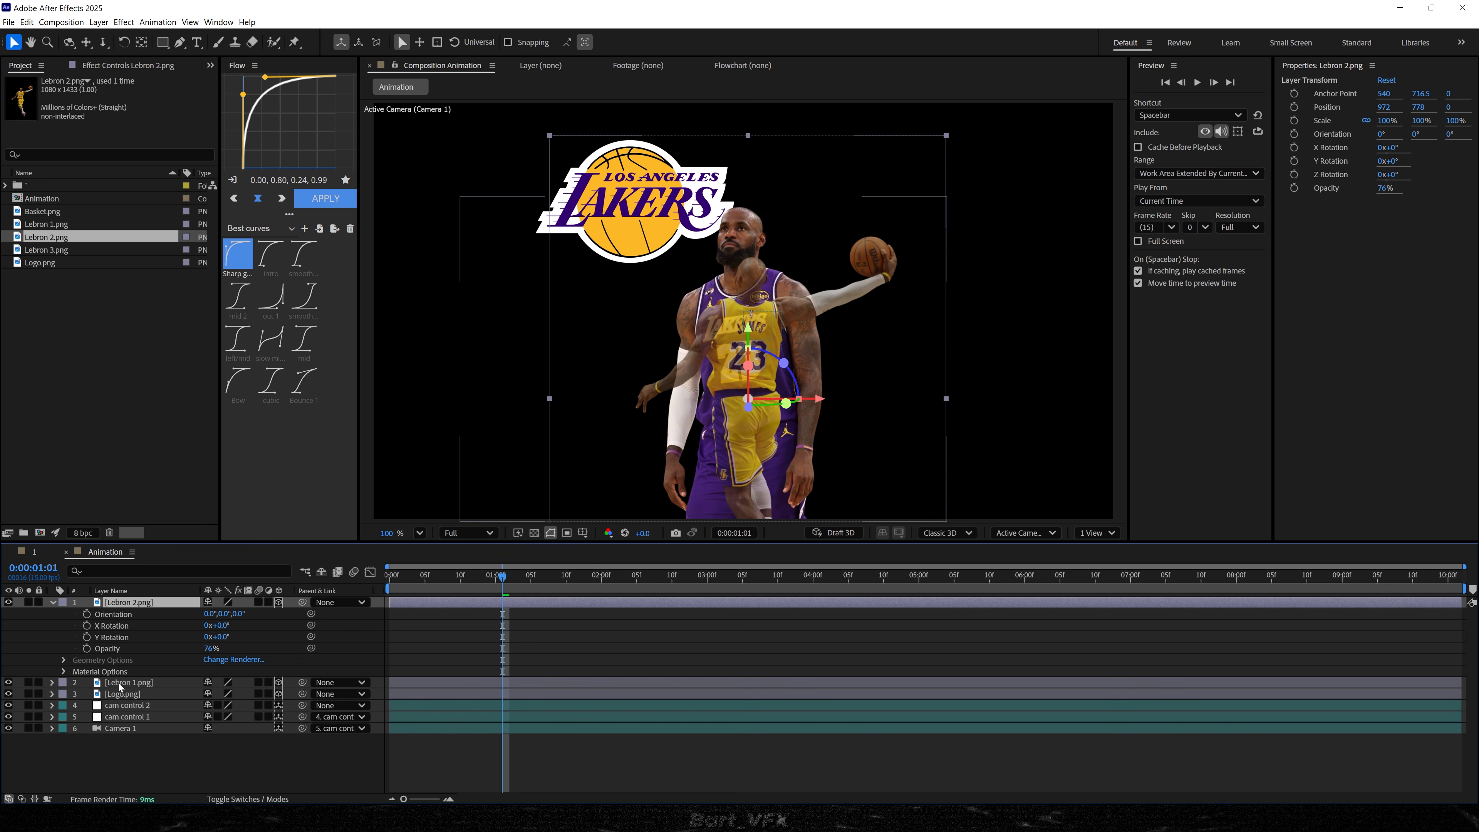
pyautogui.click(121, 684)
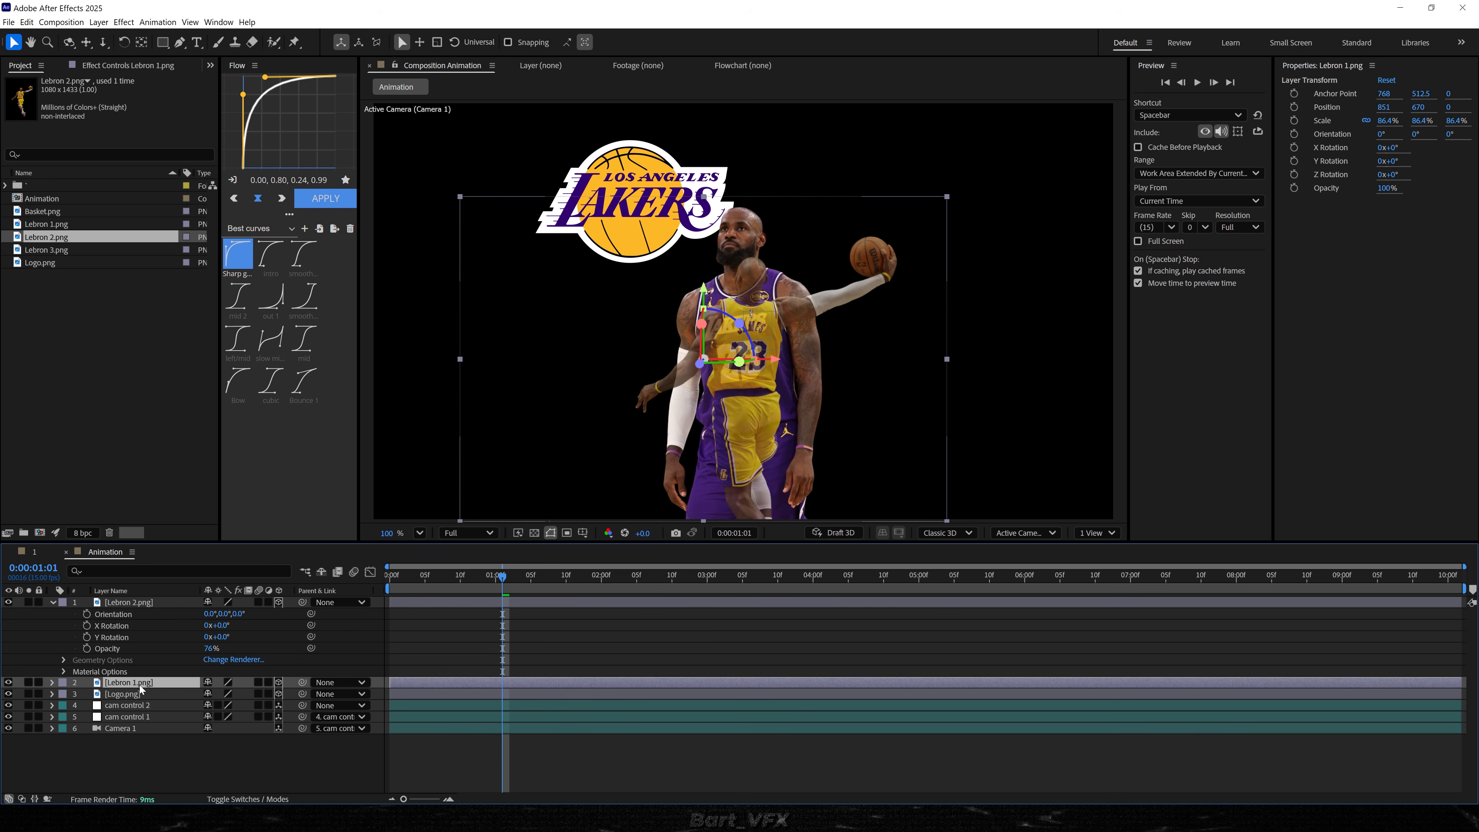
pyautogui.press('p')
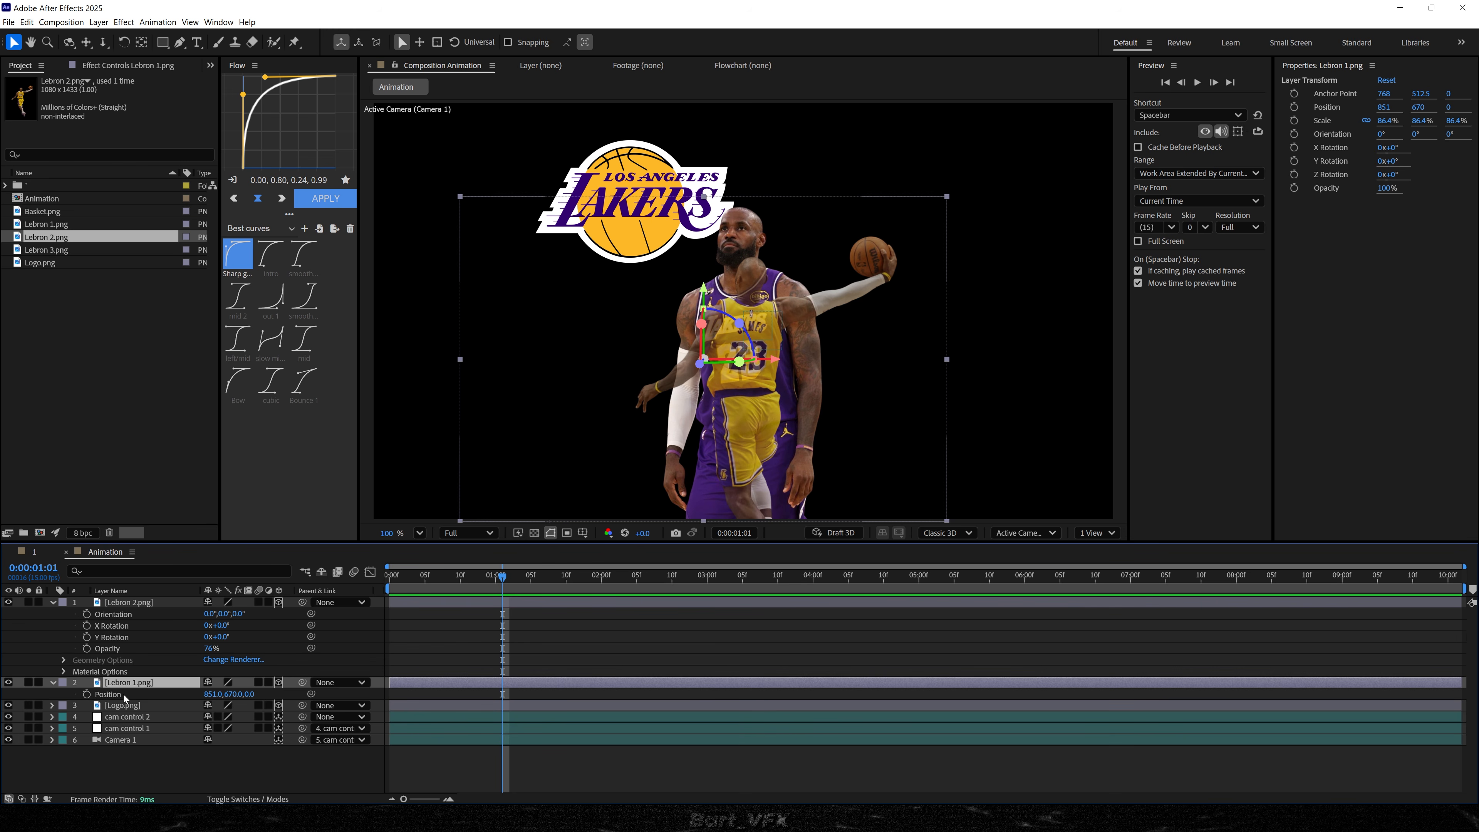
pyautogui.click(124, 694)
pyautogui.click(133, 604)
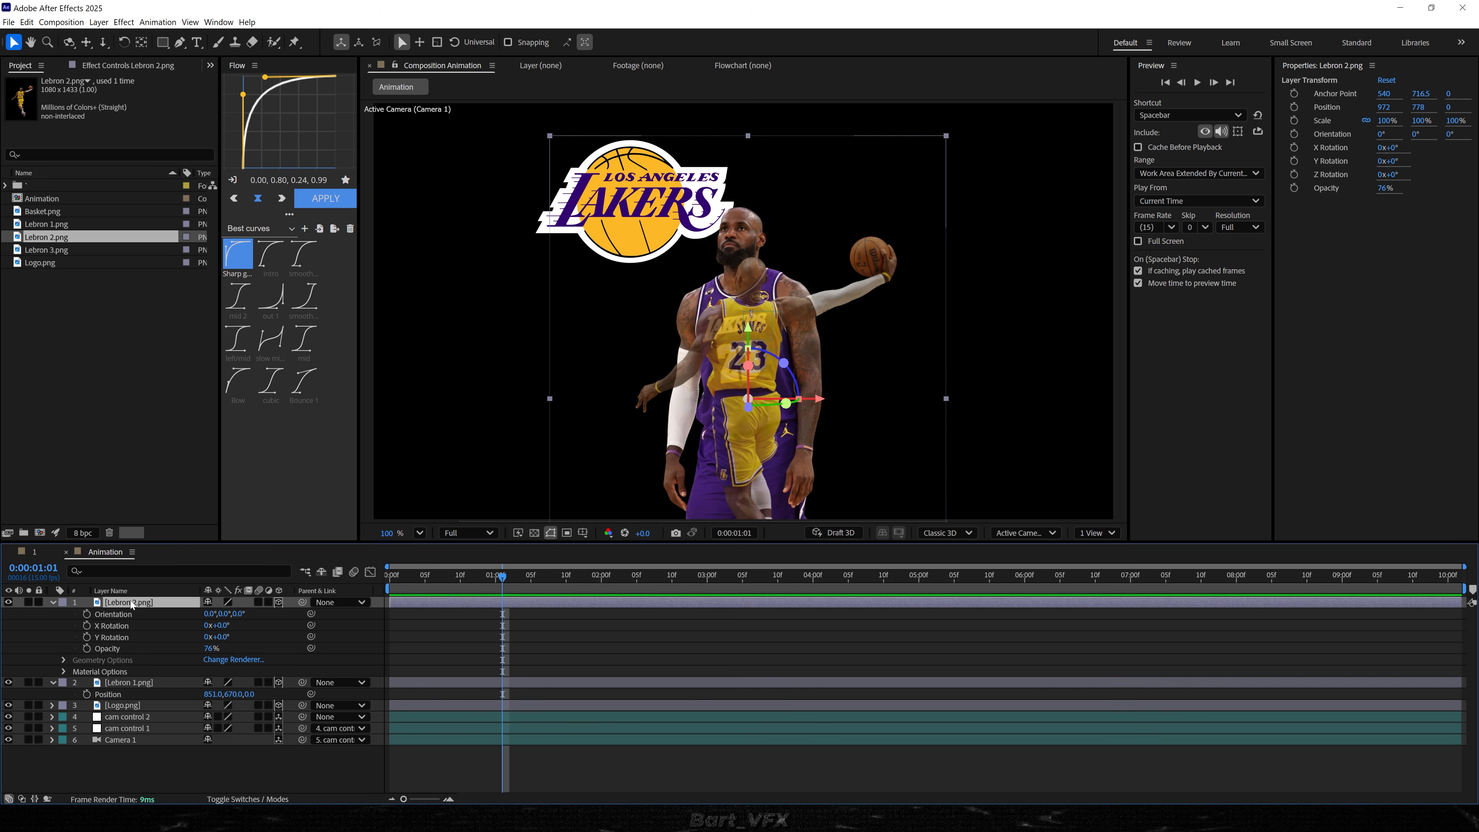
pyautogui.press('p')
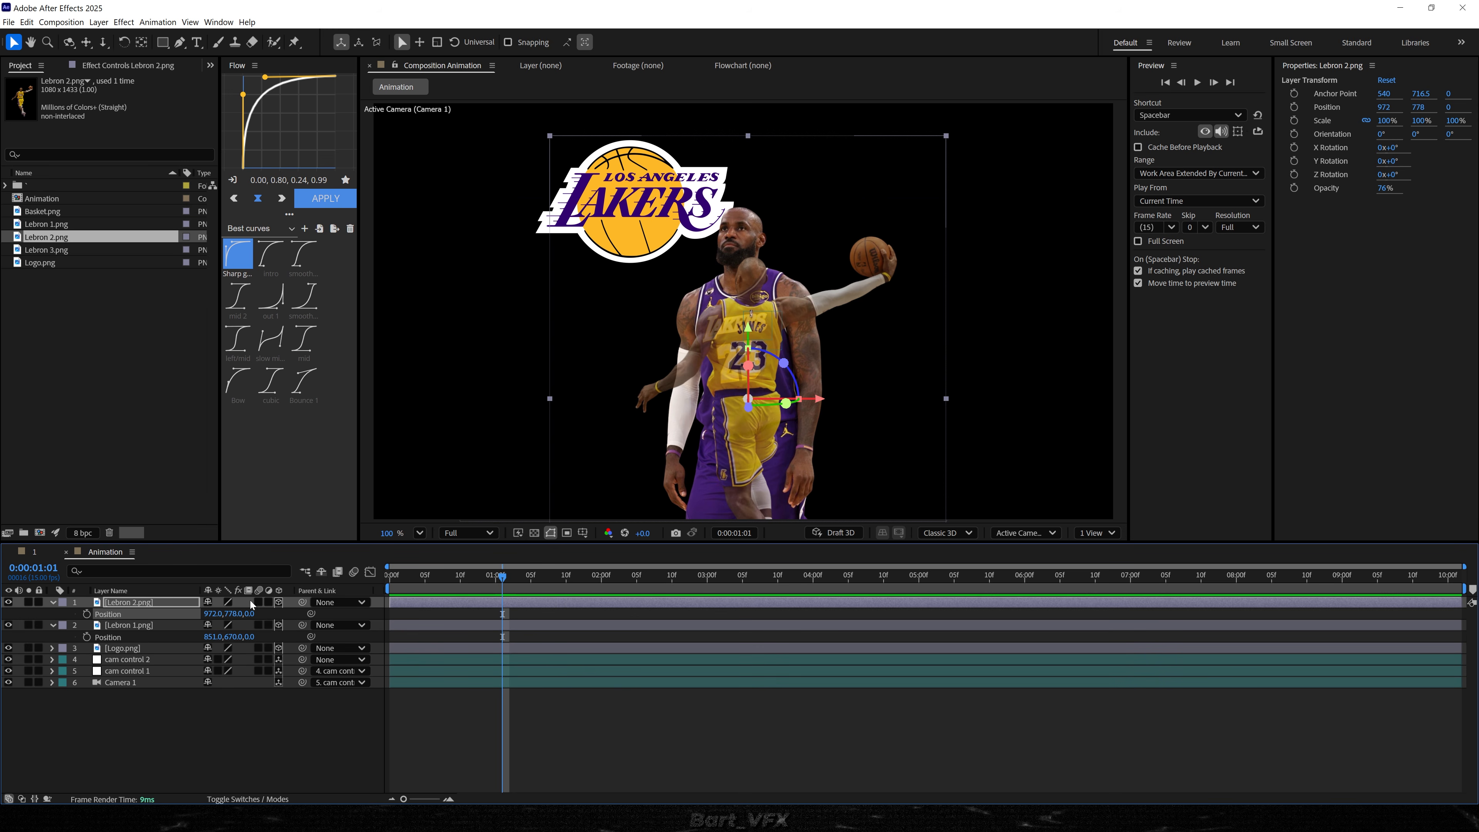
pyautogui.hotkey('ctrl', 'v')
# - Inspect the depth placement of the layers from Custom View 1 and return to the Active Camera view
pyautogui.click(1026, 533)
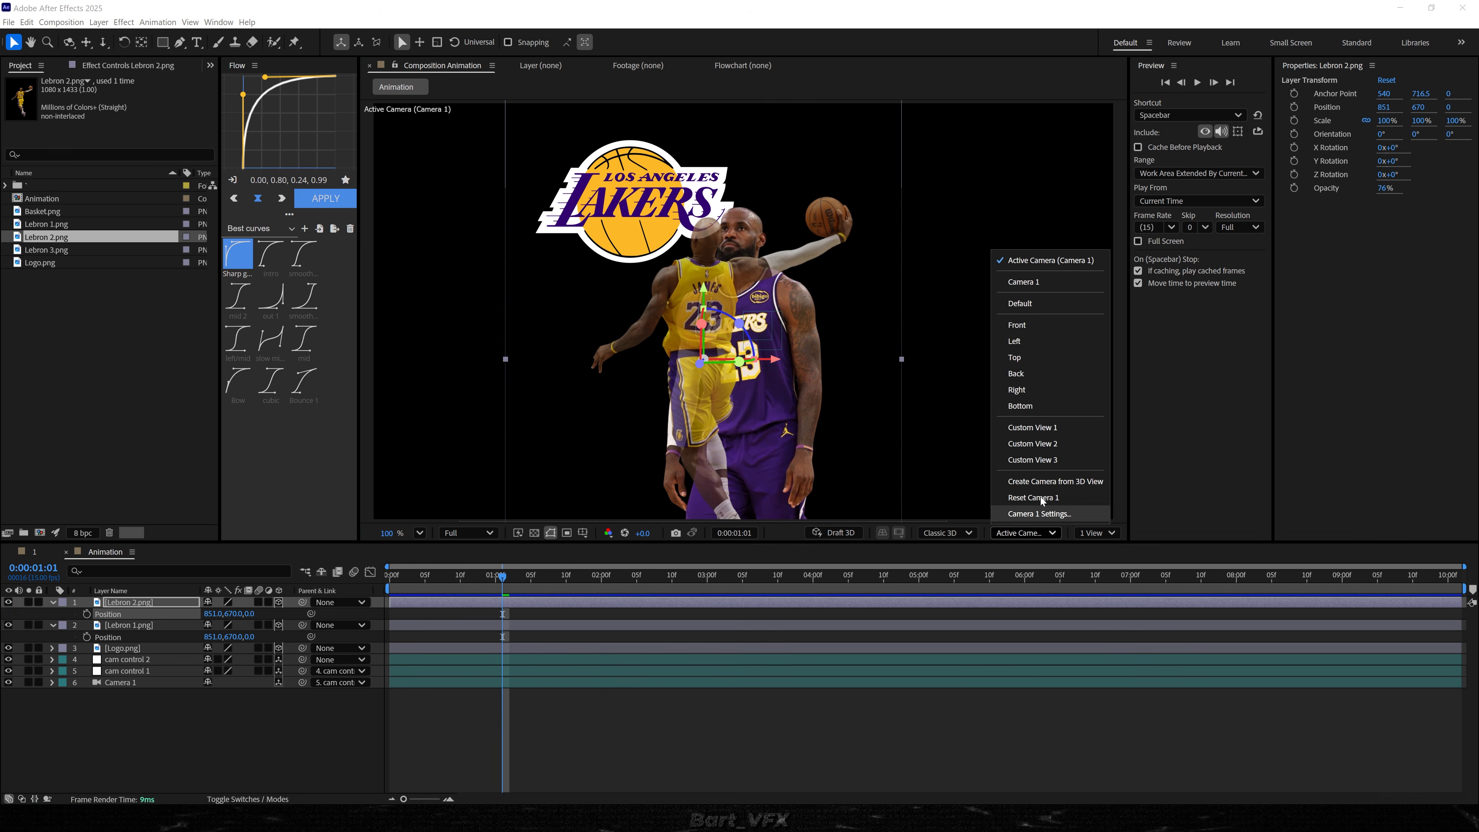
pyautogui.click(1053, 430)
pyautogui.press('c')
pyautogui.moveTo(773, 383); pyautogui.dragTo(961, 361)
pyautogui.click(1026, 533)
pyautogui.click(1045, 262)
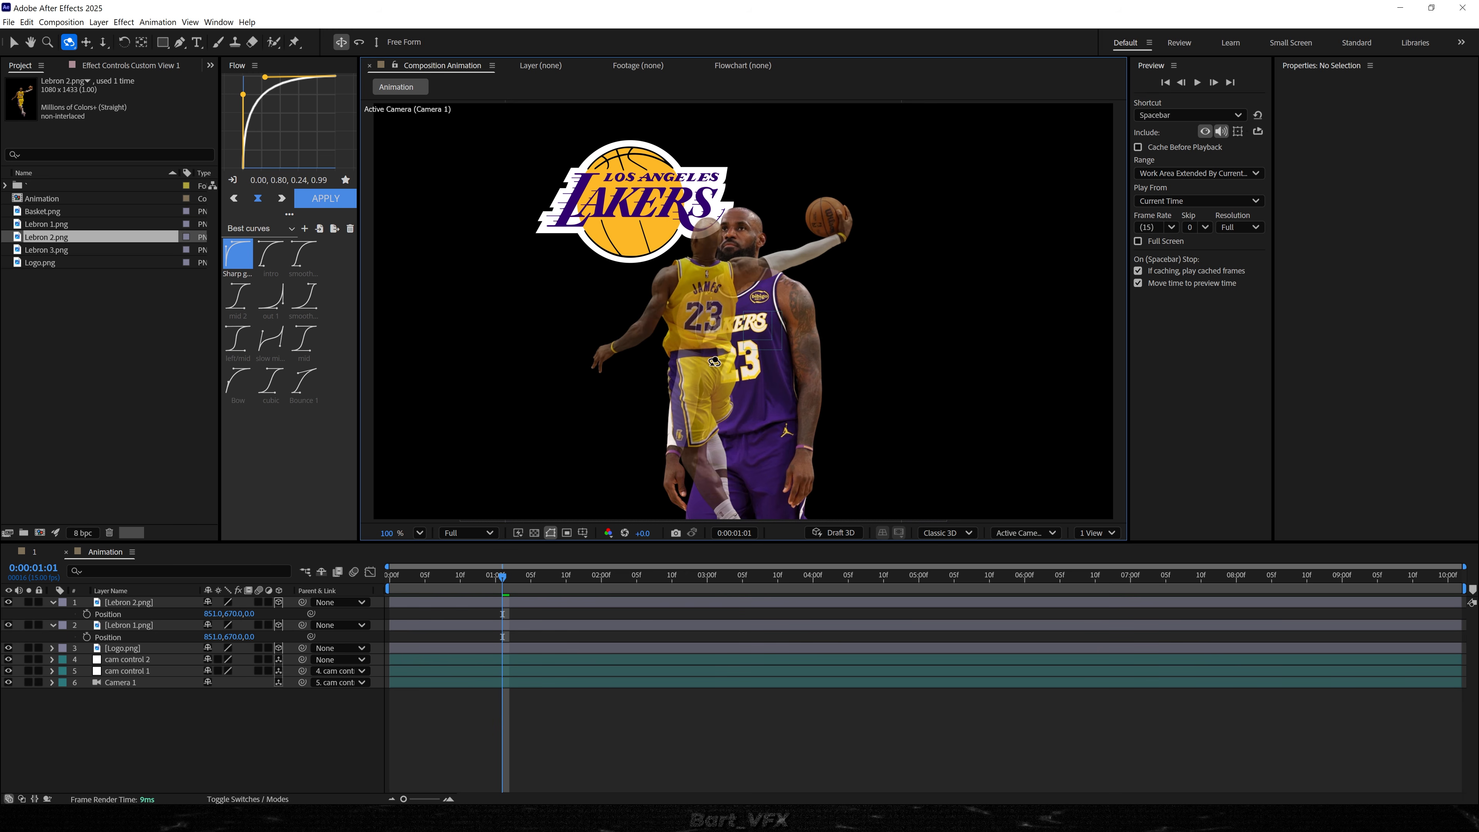
# - Move Lebron 2.png over the torso of Lebron 1.png, to about position 952.8, 790.7
pyautogui.press('v')
pyautogui.moveTo(695, 348); pyautogui.dragTo(731, 394)
pyautogui.scroll(5, 733, 357)
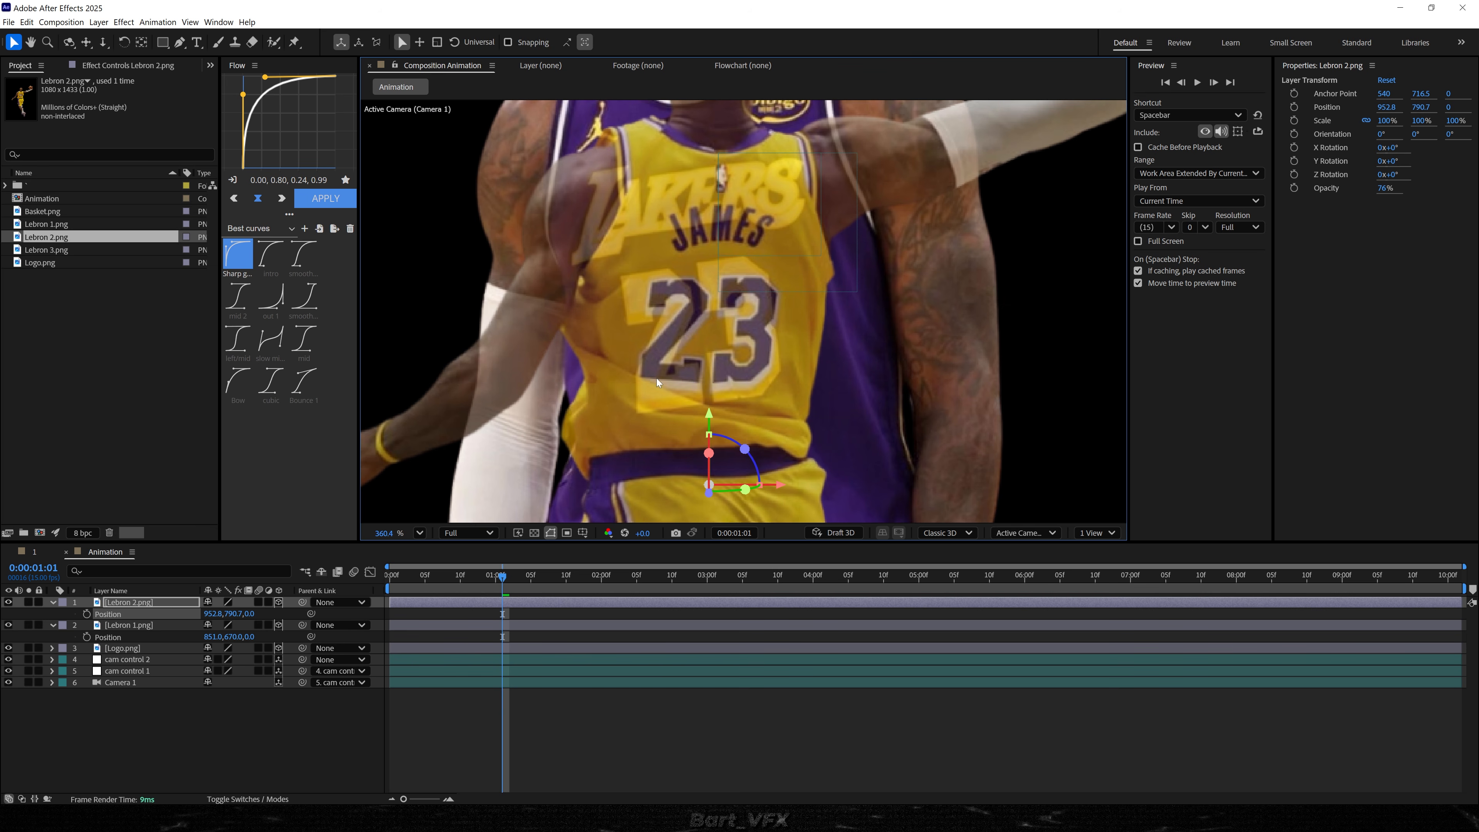
# - Scale Lebron 2.png to 120.3% and align its jersey number over the 23 of Lebron 1.png
pyautogui.press('s')
pyautogui.moveTo(229, 615); pyautogui.dragTo(250, 615)
pyautogui.moveTo(649, 464); pyautogui.dragTo(639, 523)
pyautogui.click(221, 614)
pyautogui.click(205, 697)
pyautogui.click(203, 684)
pyautogui.moveTo(226, 615); pyautogui.dragTo(219, 615)
pyautogui.keyDown('shift'); pyautogui.click(218, 625); pyautogui.keyUp('shift')
pyautogui.moveTo(709, 419); pyautogui.dragTo(711, 406)
pyautogui.hotkey('ctrl', 'z')
pyautogui.click(524, 728)
pyautogui.click(507, 600)
pyautogui.moveTo(699, 474); pyautogui.dragTo(700, 447)
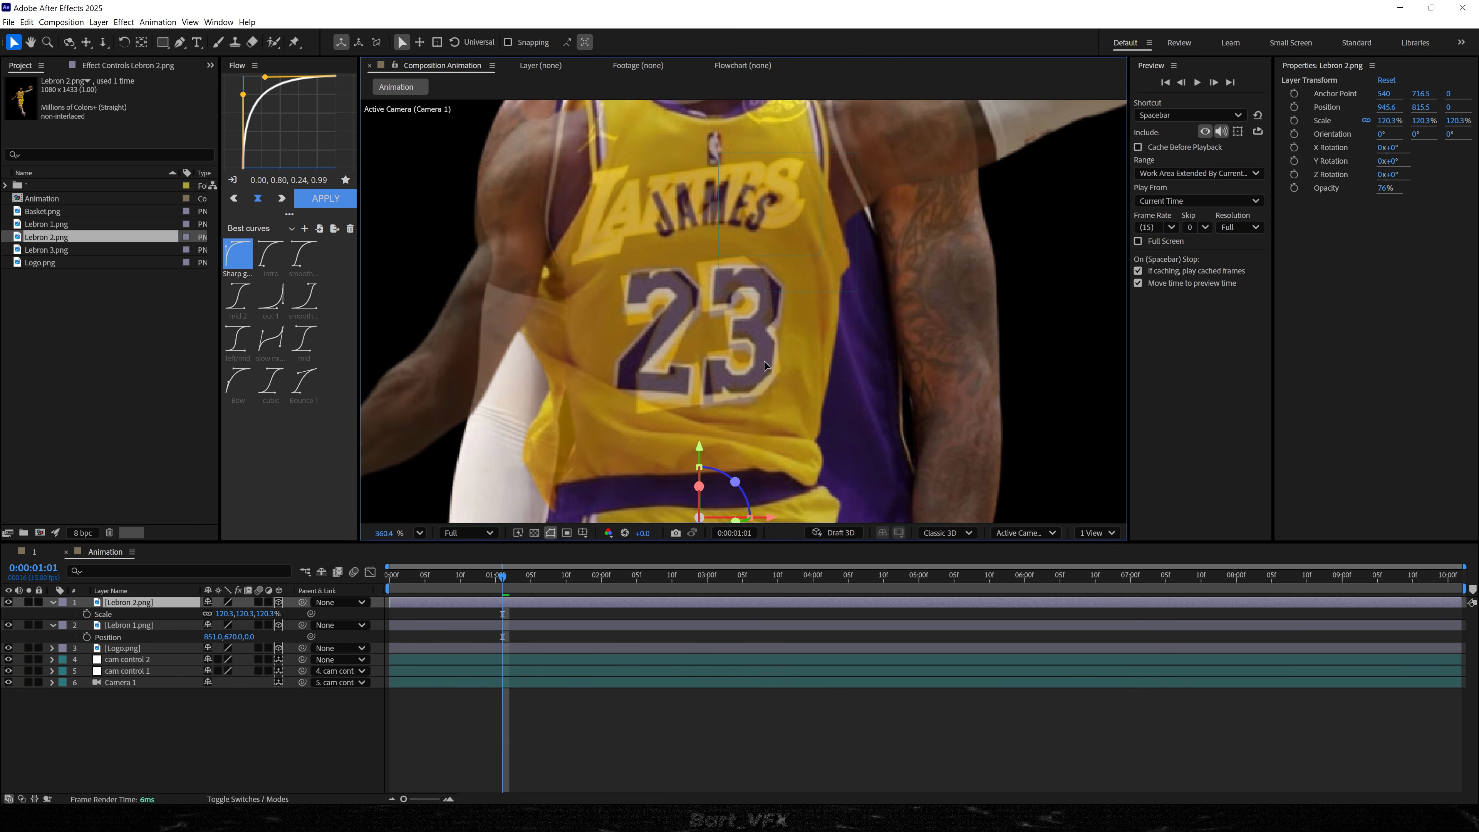
# - Rotate Lebron 2.png to -8° on Z, scale it to 122%, and realign its jersey number with Lebron 1.png
pyautogui.scroll(-2, 714, 373)
pyautogui.press('r')
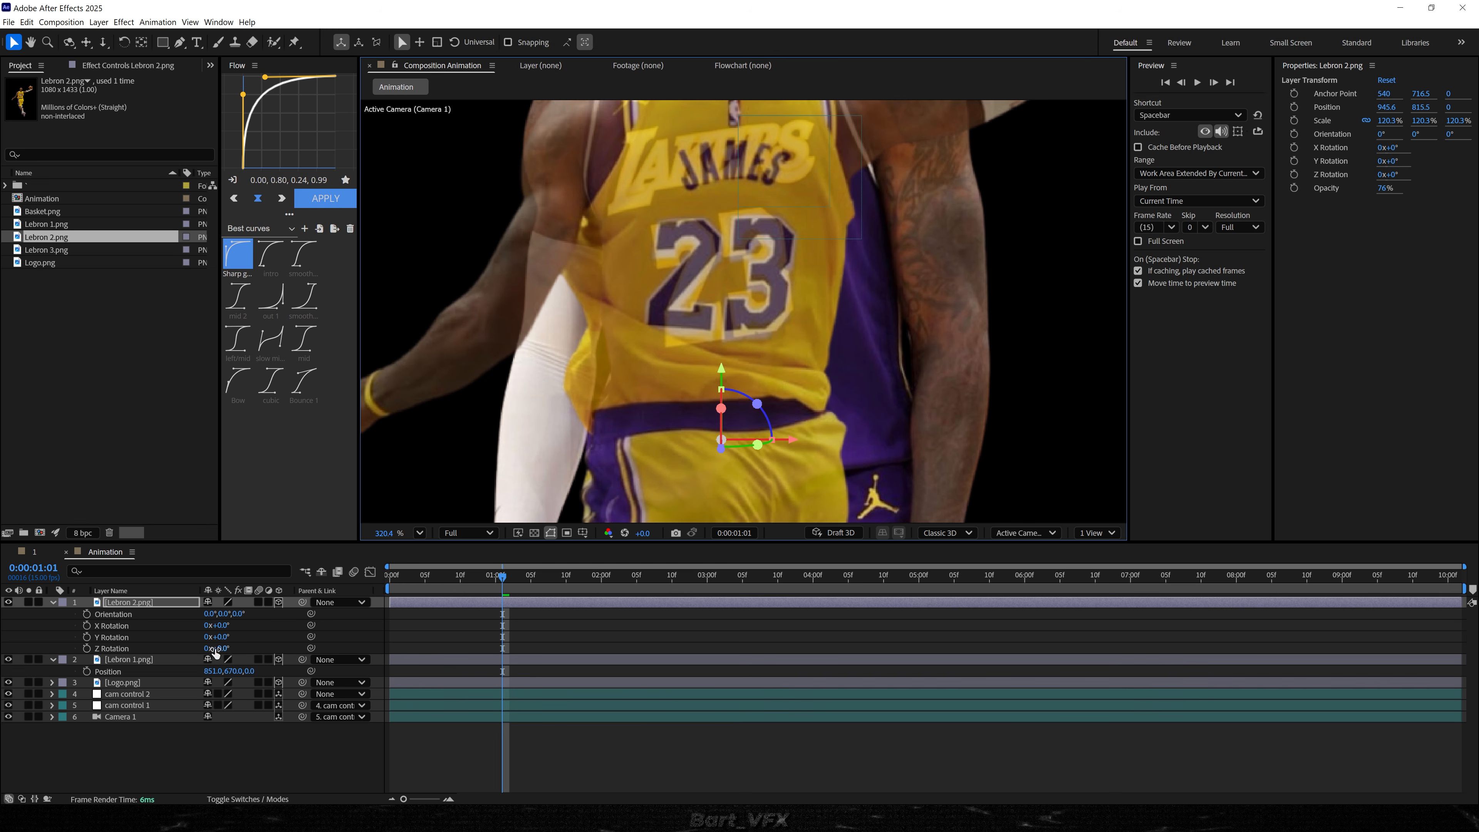
pyautogui.moveTo(217, 649); pyautogui.dragTo(213, 649)
pyautogui.moveTo(662, 425); pyautogui.dragTo(686, 428)
pyautogui.press('s')
pyautogui.moveTo(244, 614); pyautogui.dragTo(246, 614)
pyautogui.moveTo(624, 398); pyautogui.dragTo(625, 397)
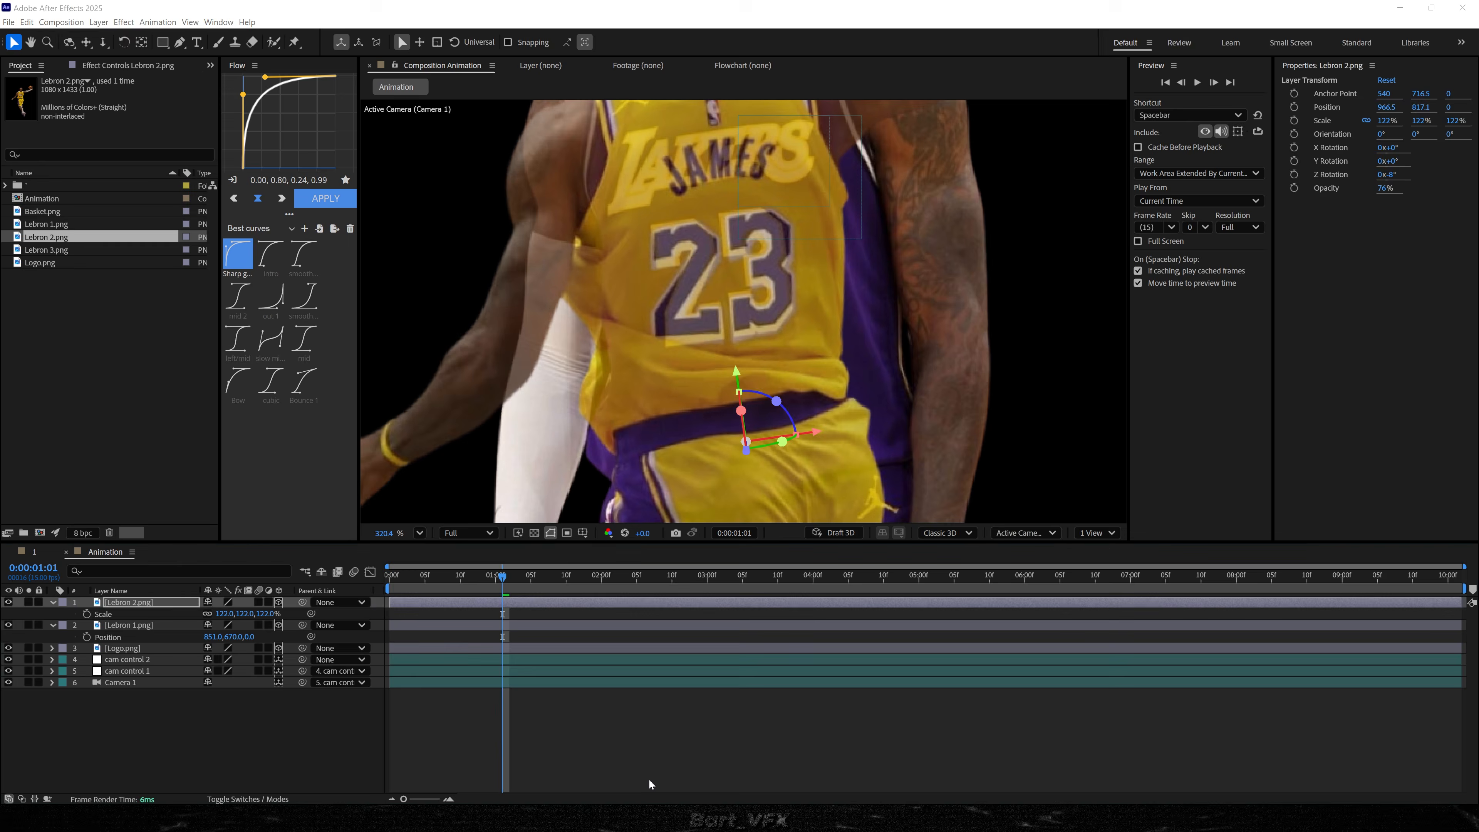
pyautogui.click(648, 778)
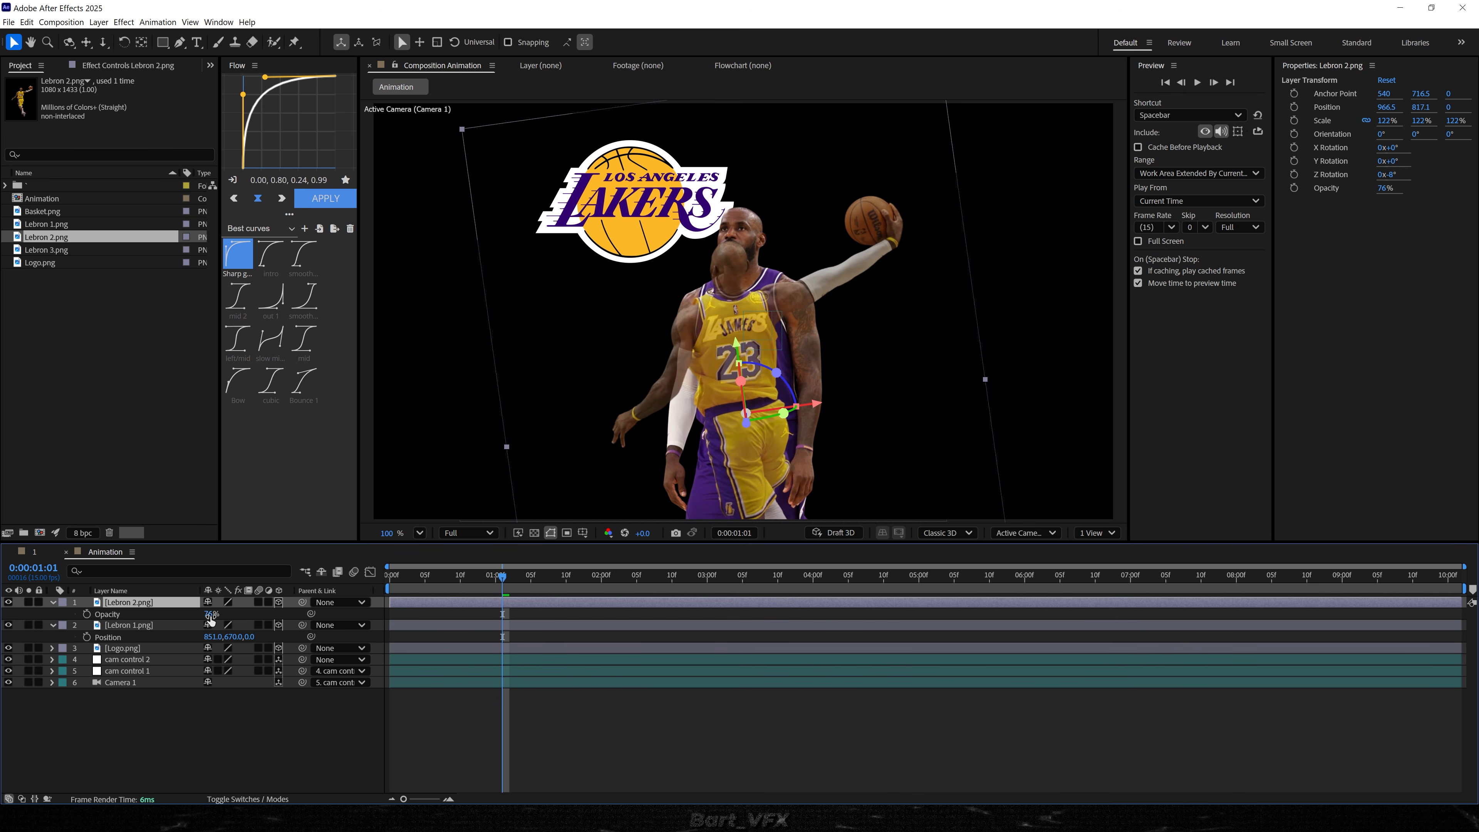
# - Collapse the layer properties and trim the start of Lebron 2.png to 0:00:01:01
pyautogui.click(617, 663)
pyautogui.hotkey('ctrl', 'a')
pyautogui.press('u')
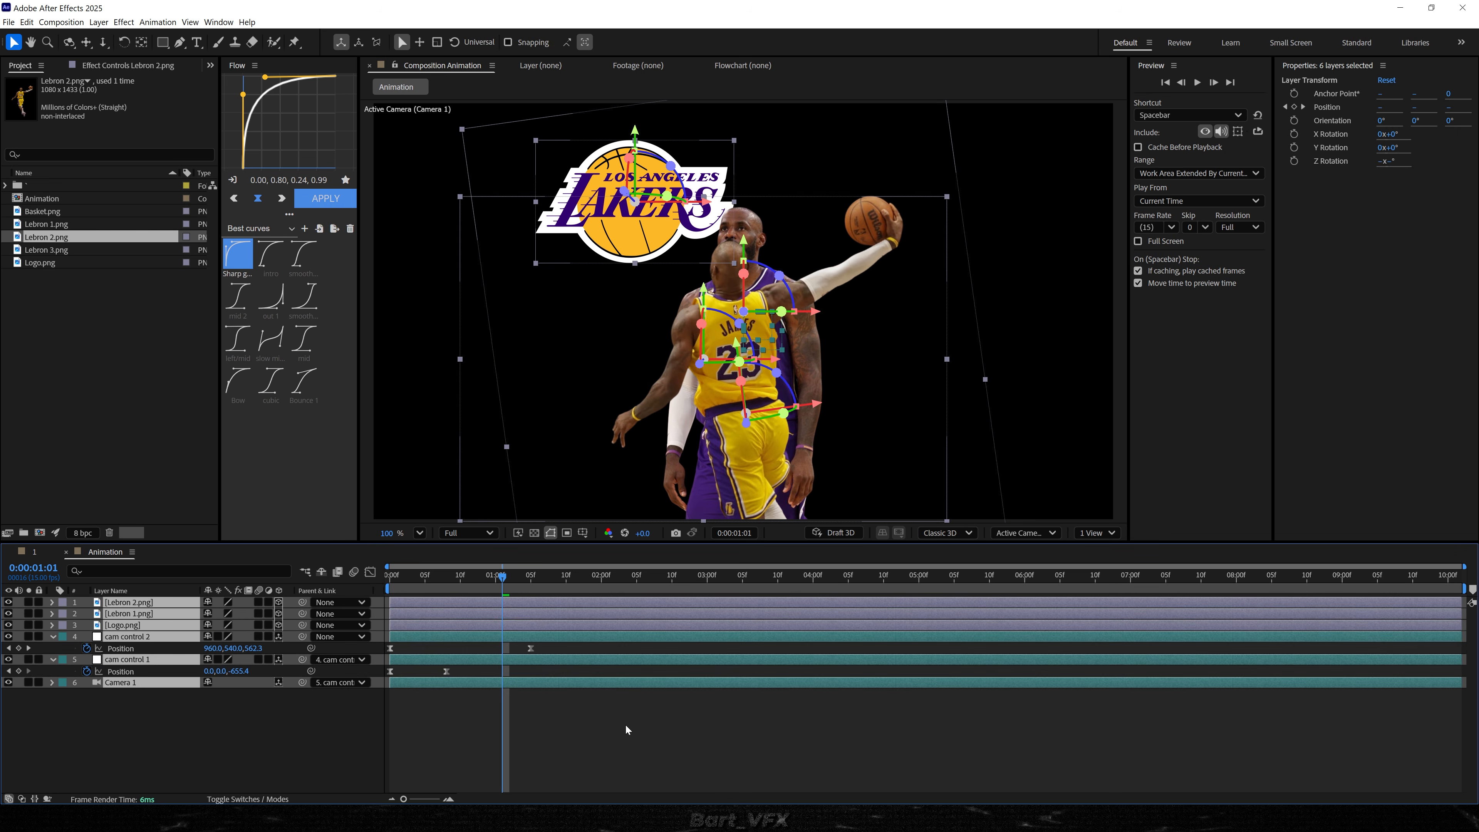
pyautogui.press('u')
pyautogui.click(572, 751)
pyautogui.click(139, 603)
pyautogui.moveTo(507, 579)
pyautogui.mouseDown()
pyautogui.moveTo(531, 581)
pyautogui.moveTo(490, 581)
pyautogui.mouseUp()
pyautogui.hotkey('alt', '[')
pyautogui.click(518, 723)
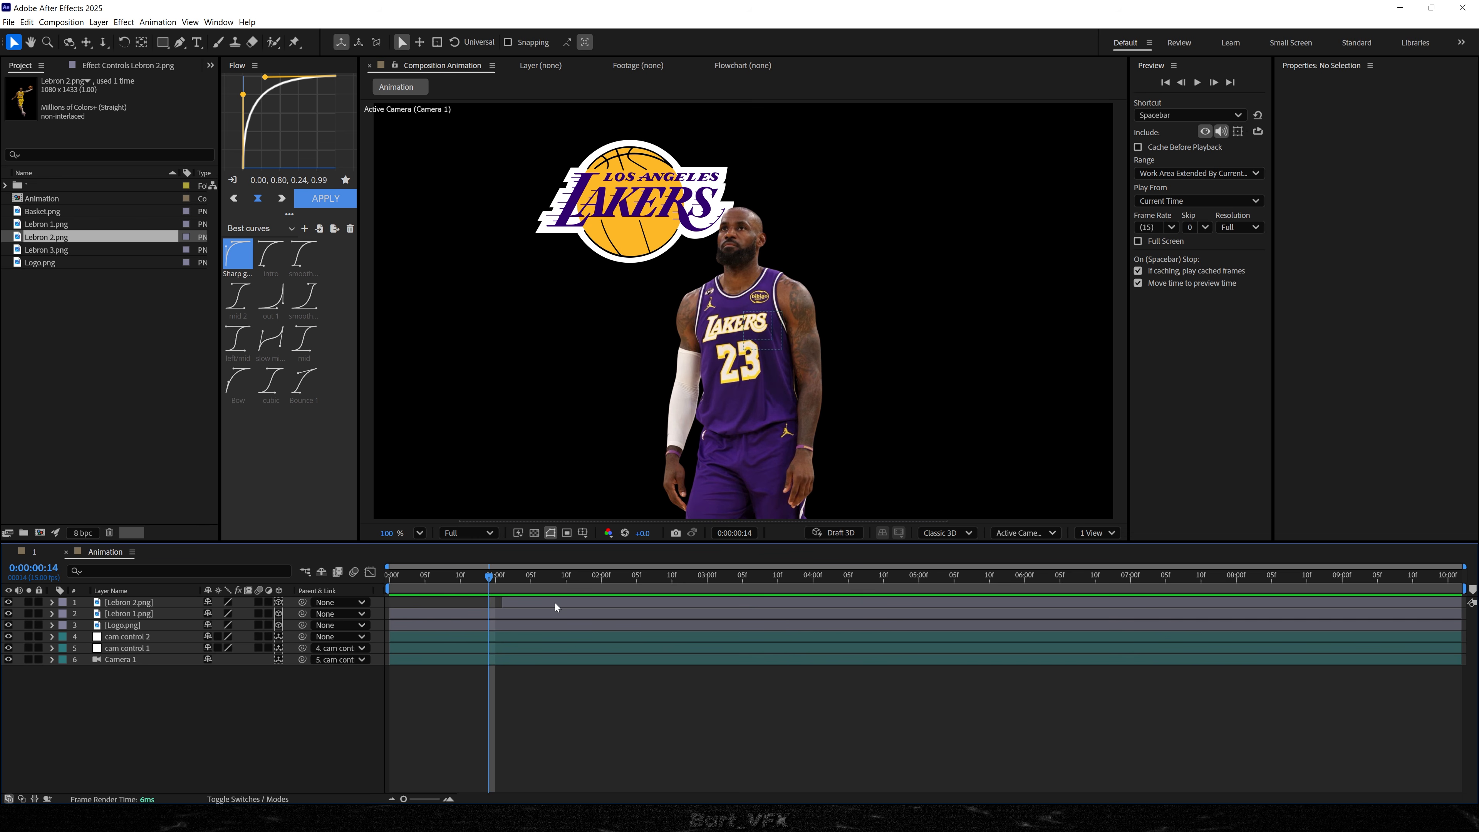
# - Trim the ends of Lebron 1.png and Logo.png at 0:00:01:00
pyautogui.click(505, 613)
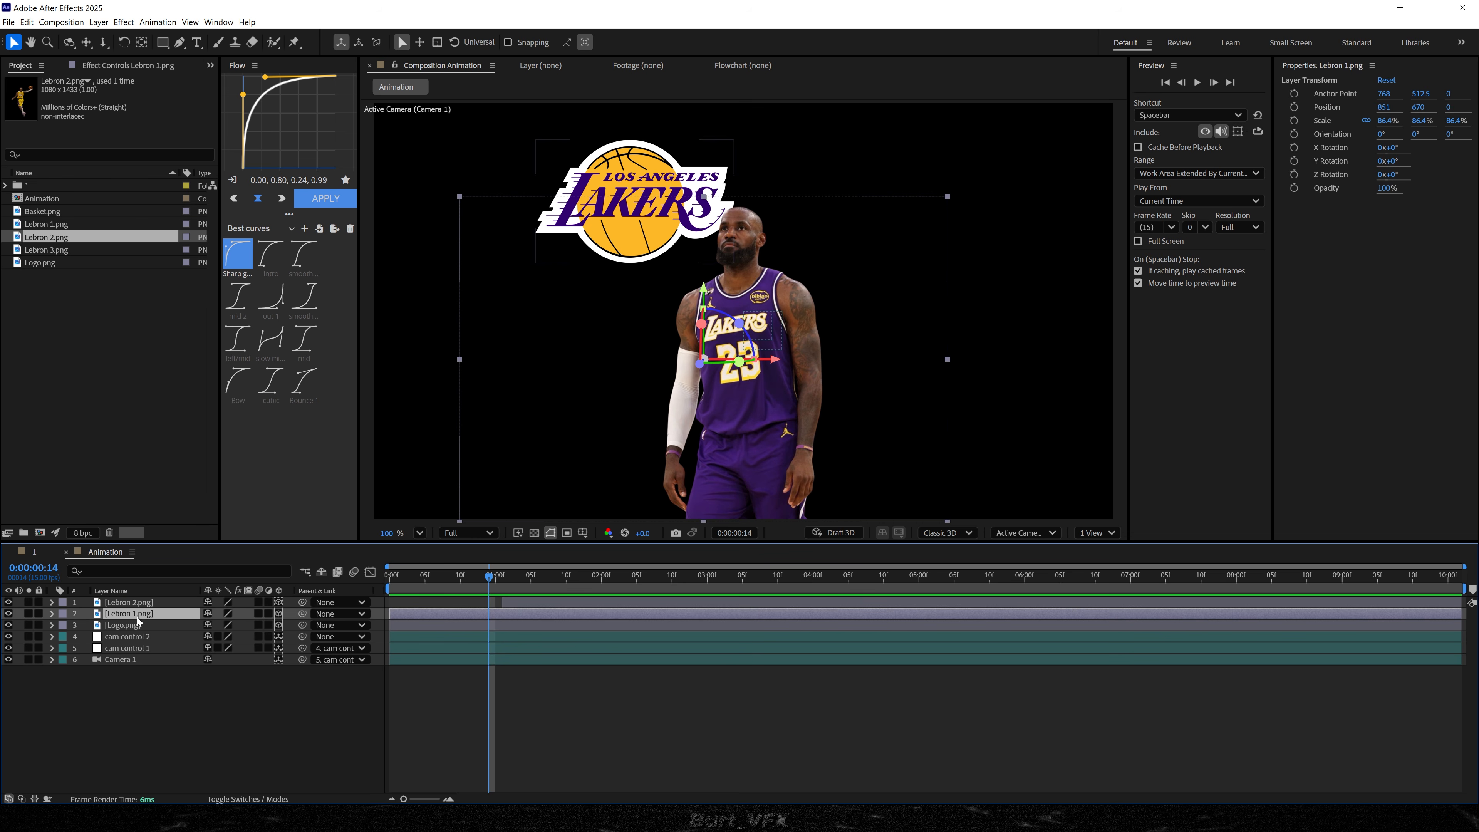
pyautogui.moveTo(496, 586); pyautogui.dragTo(495, 587)
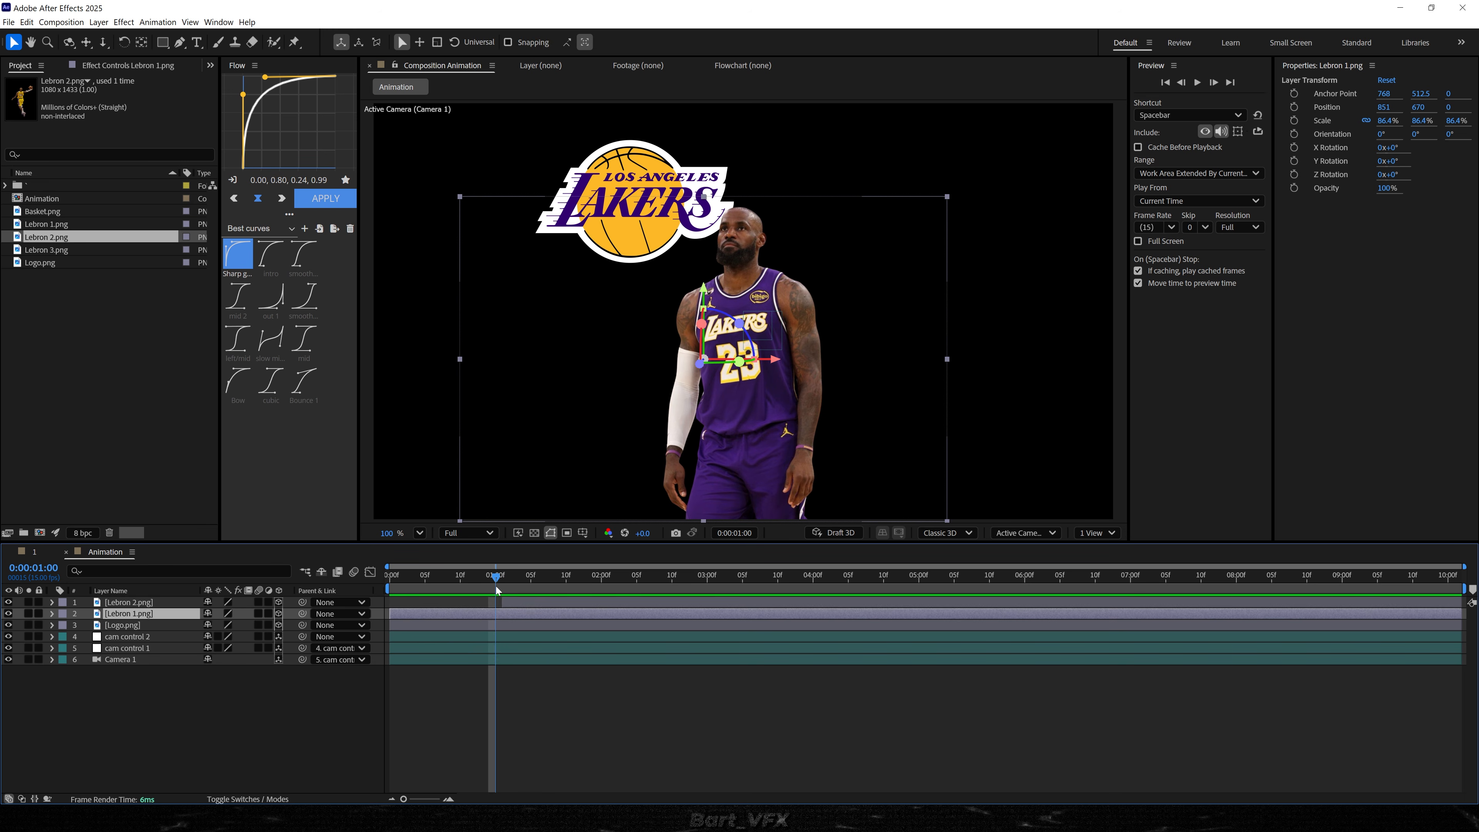
pyautogui.hotkey('alt', ']')
pyautogui.click(498, 623)
pyautogui.hotkey('alt', ']')
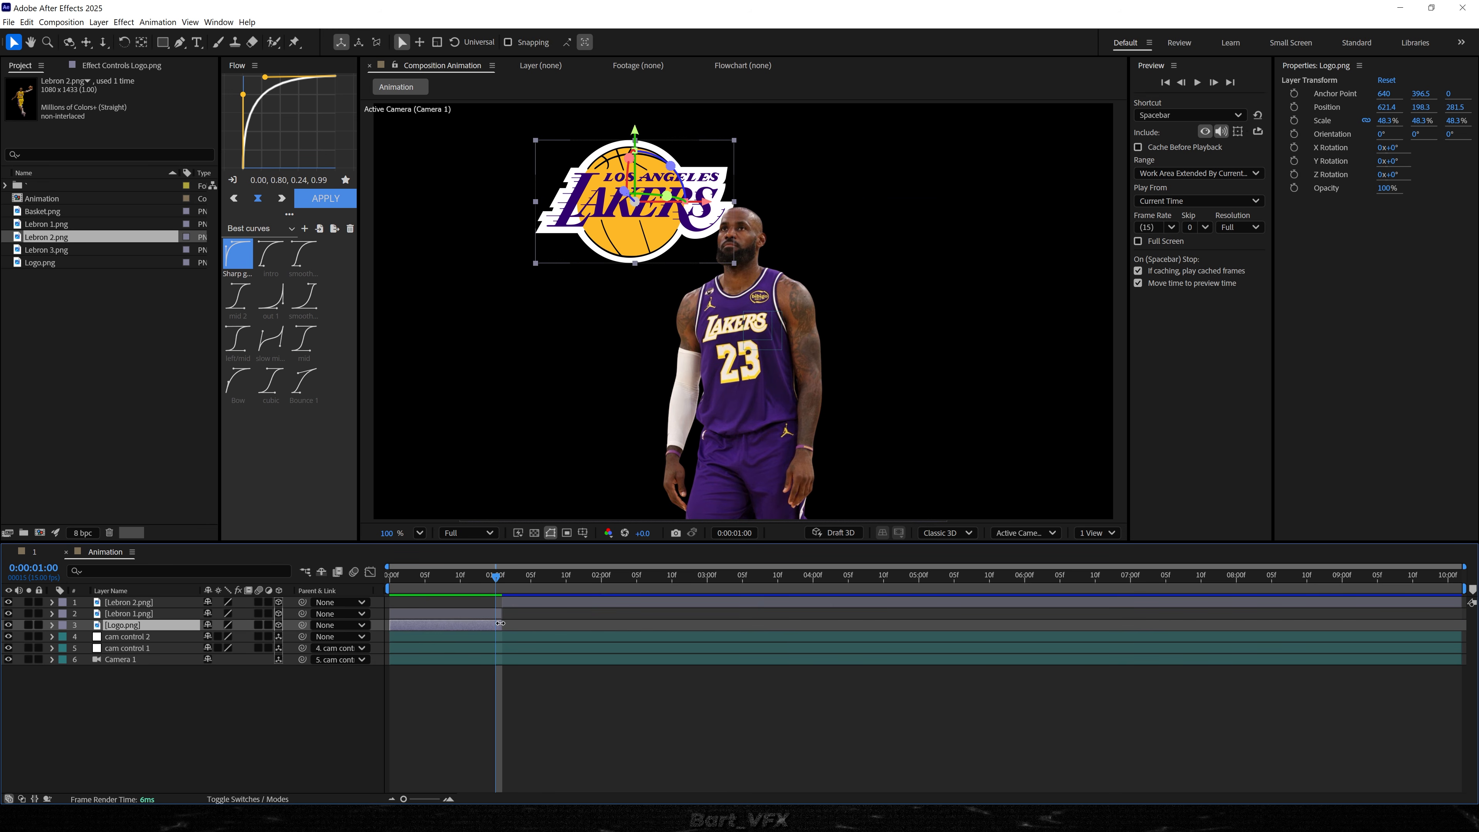
# - Duplicate the cam control 2 null and delete the duplicate's second Position keyframe
pyautogui.moveTo(493, 582)
pyautogui.mouseDown()
pyautogui.moveTo(475, 581)
pyautogui.moveTo(504, 591)
pyautogui.moveTo(474, 590)
pyautogui.mouseUp()
pyautogui.click(326, 693)
pyautogui.click(138, 639)
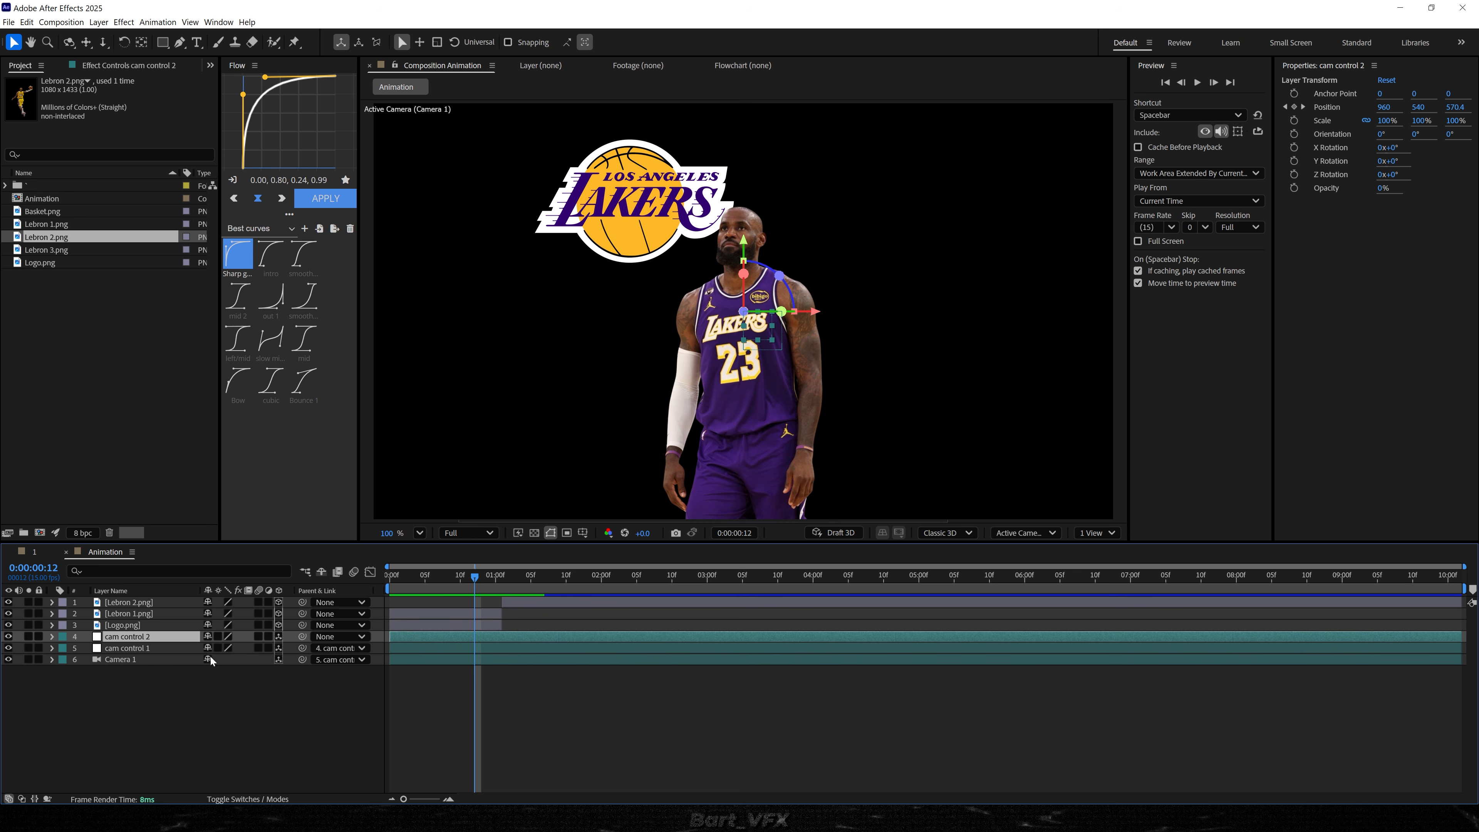
pyautogui.hotkey('ctrl', 'd')
pyautogui.press('p')
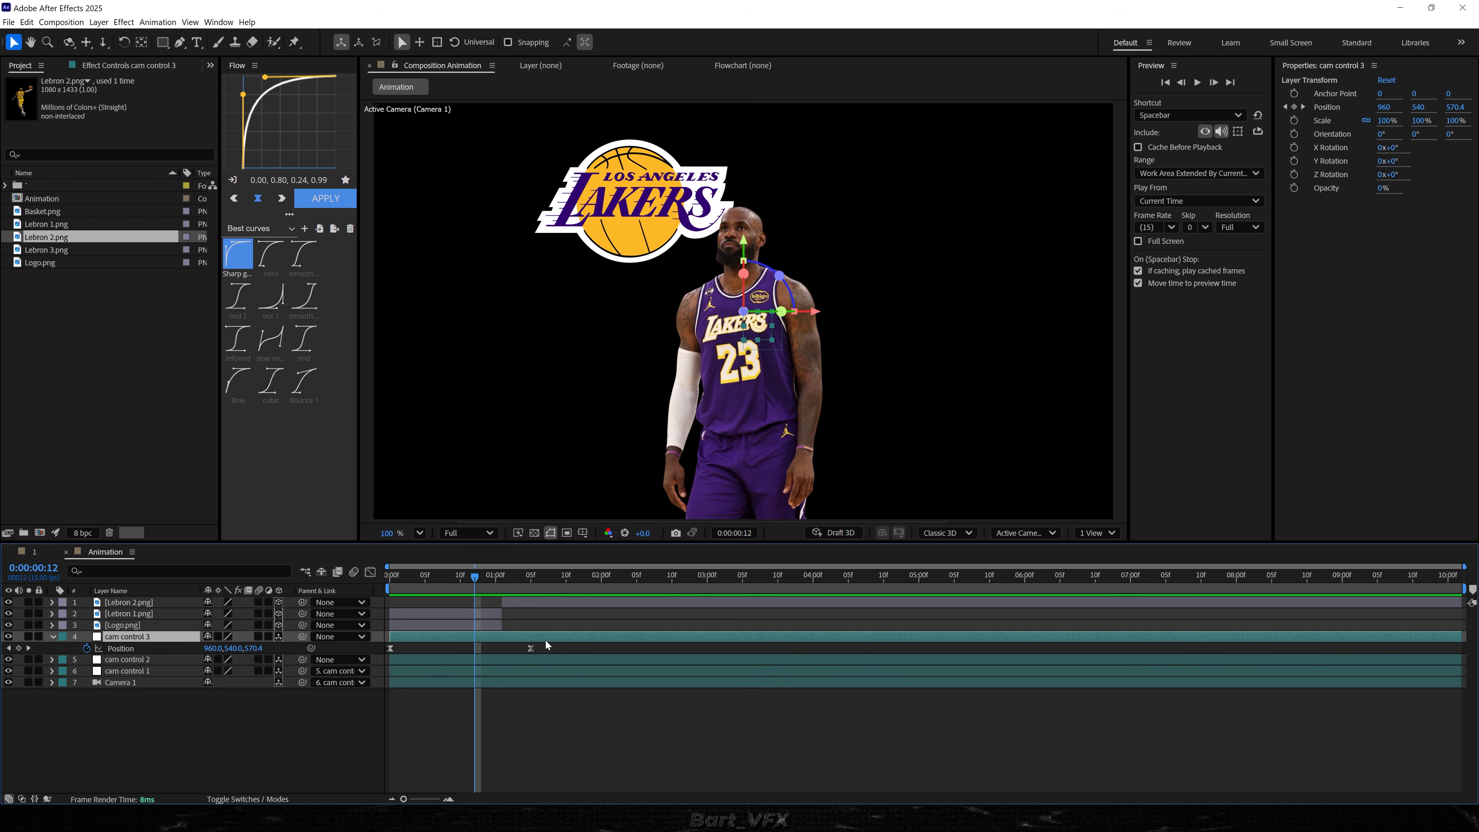
pyautogui.click(530, 648)
pyautogui.press('Delete')
# - Parent cam control 2 to cam control 3 and shift the cam control 3 layer to start at 0:00:00:12
pyautogui.moveTo(302, 658); pyautogui.dragTo(134, 636)
pyautogui.hotkey('ctrl', 'a')
pyautogui.press('u')
pyautogui.click(528, 709)
pyautogui.moveTo(453, 636); pyautogui.dragTo(534, 635)
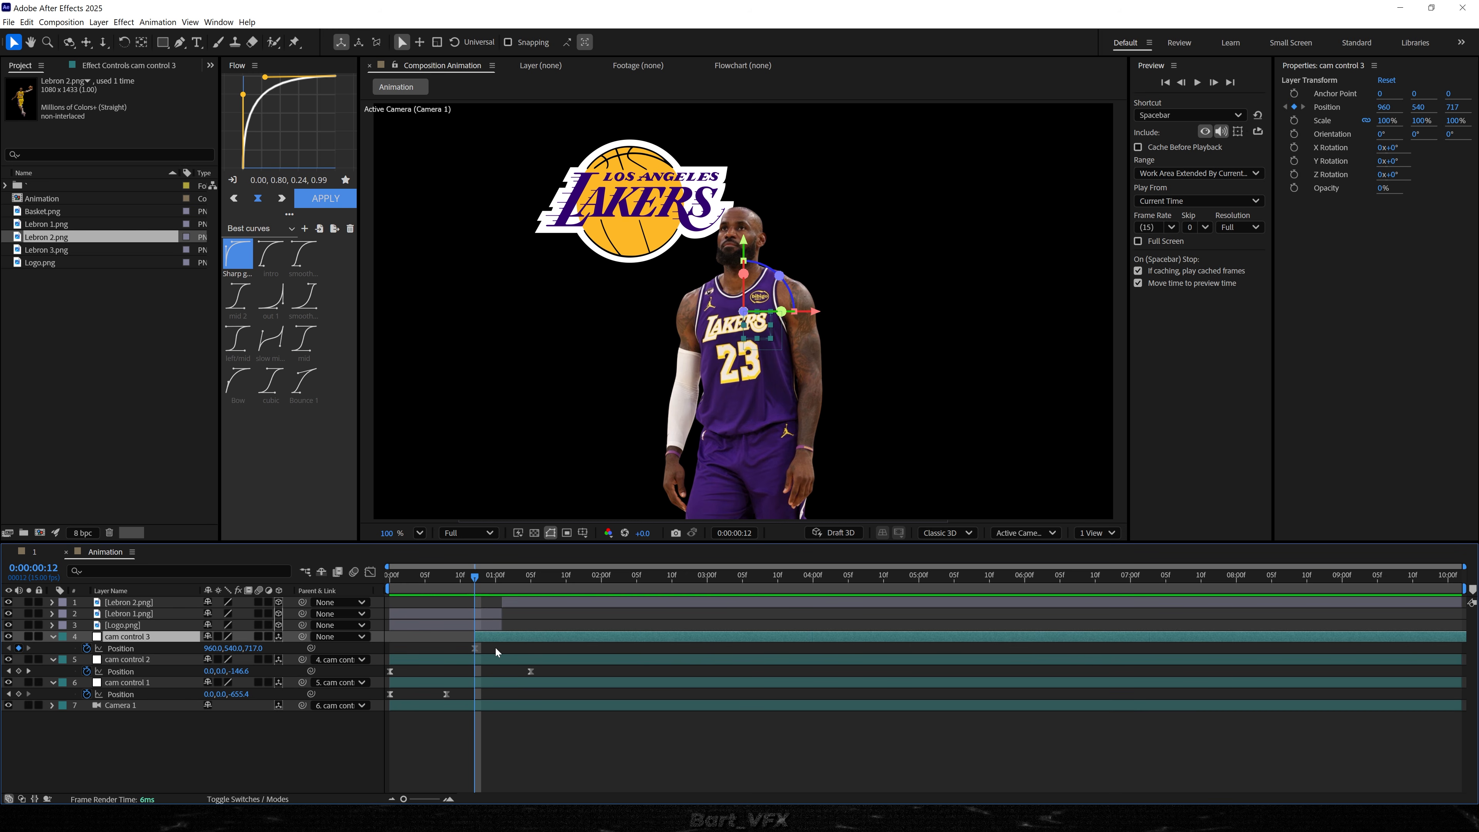
pyautogui.click(421, 683)
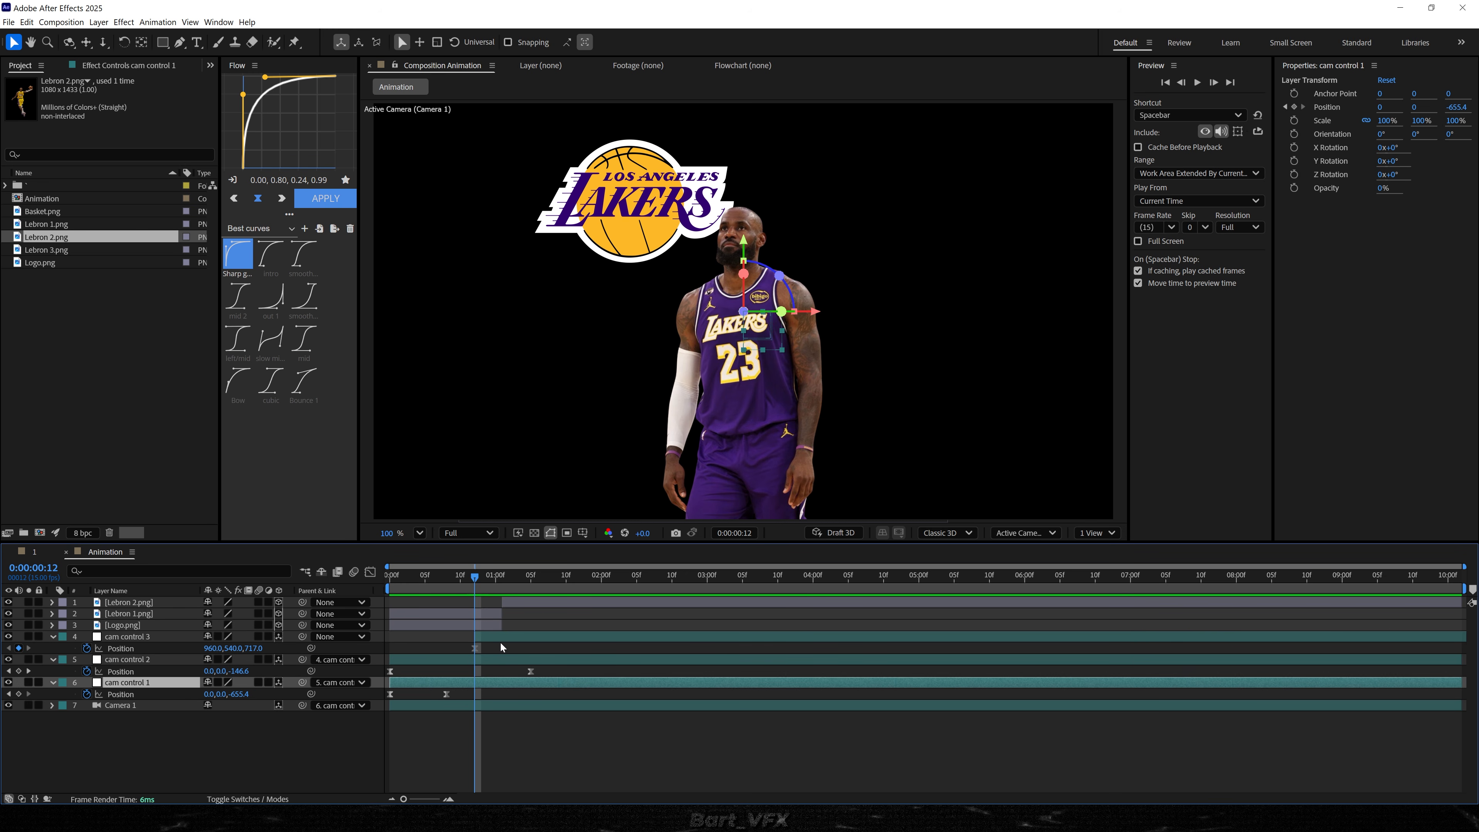
pyautogui.click(480, 640)
pyautogui.click(416, 662)
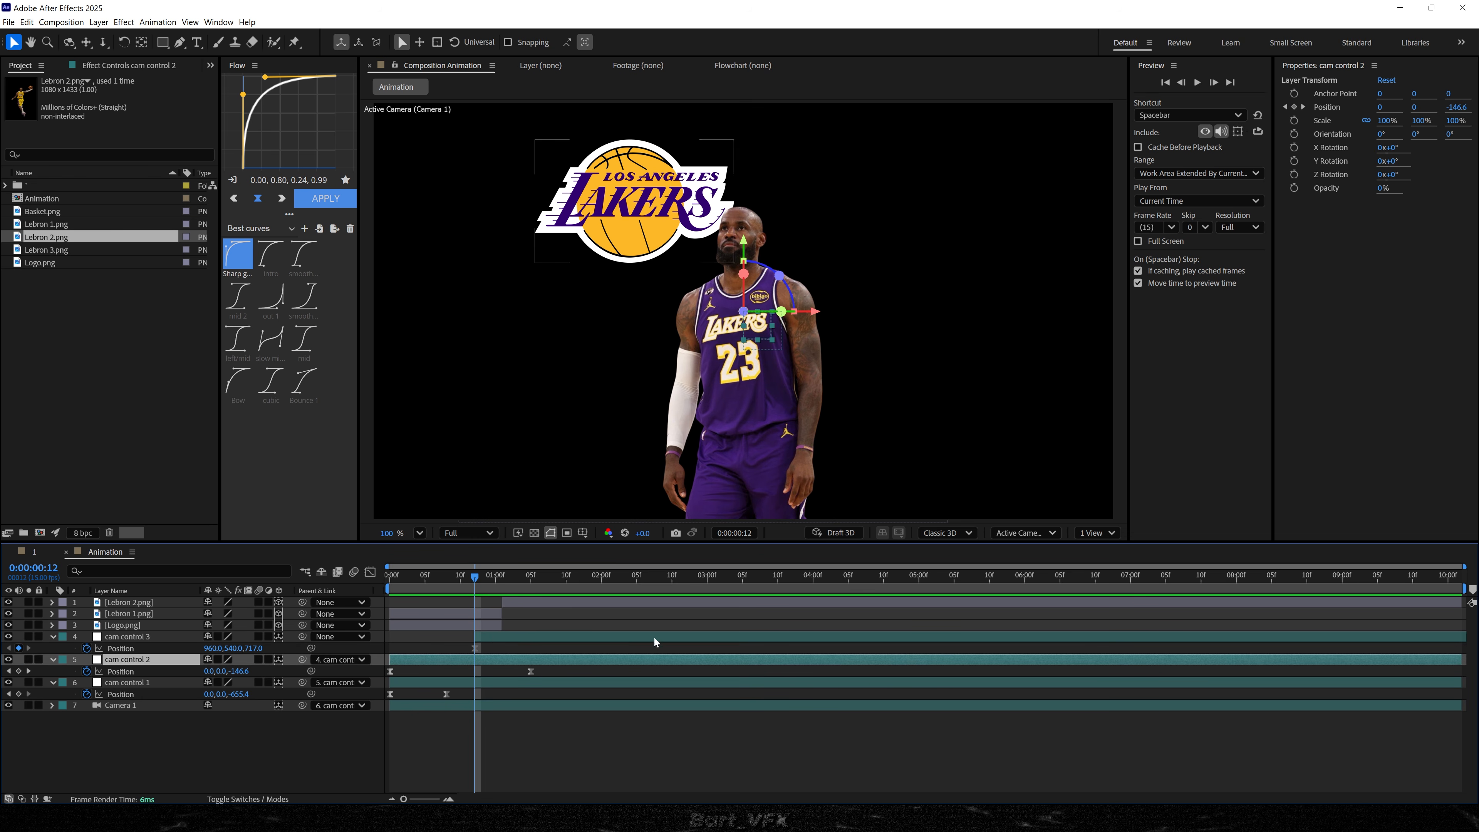
pyautogui.click(161, 633)
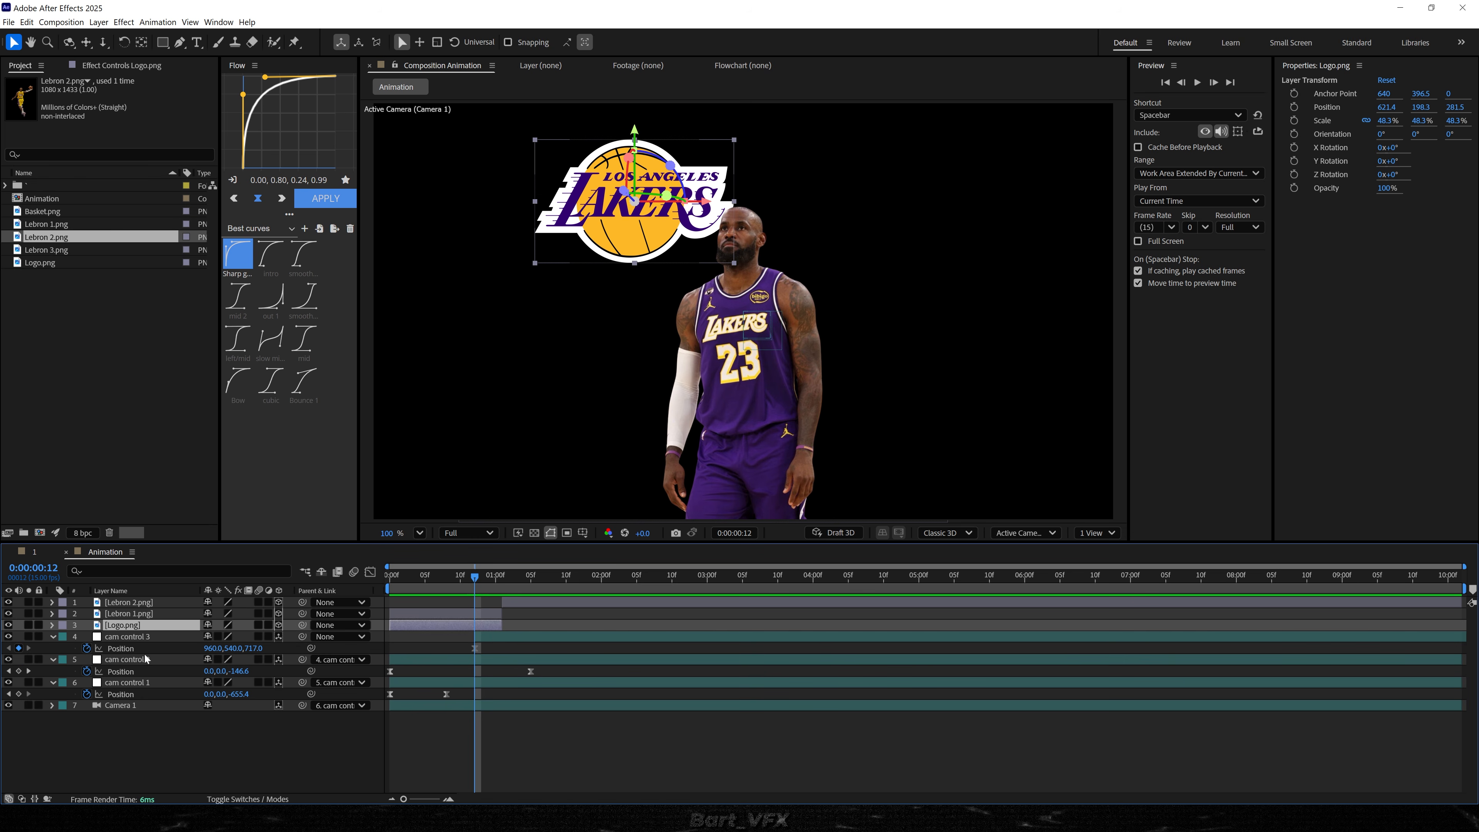
# - Keyframe cam control 3's Position at 0:00:01:06 with Y 641 and Z -167.2, and preview the move
pyautogui.moveTo(484, 582); pyautogui.dragTo(540, 577)
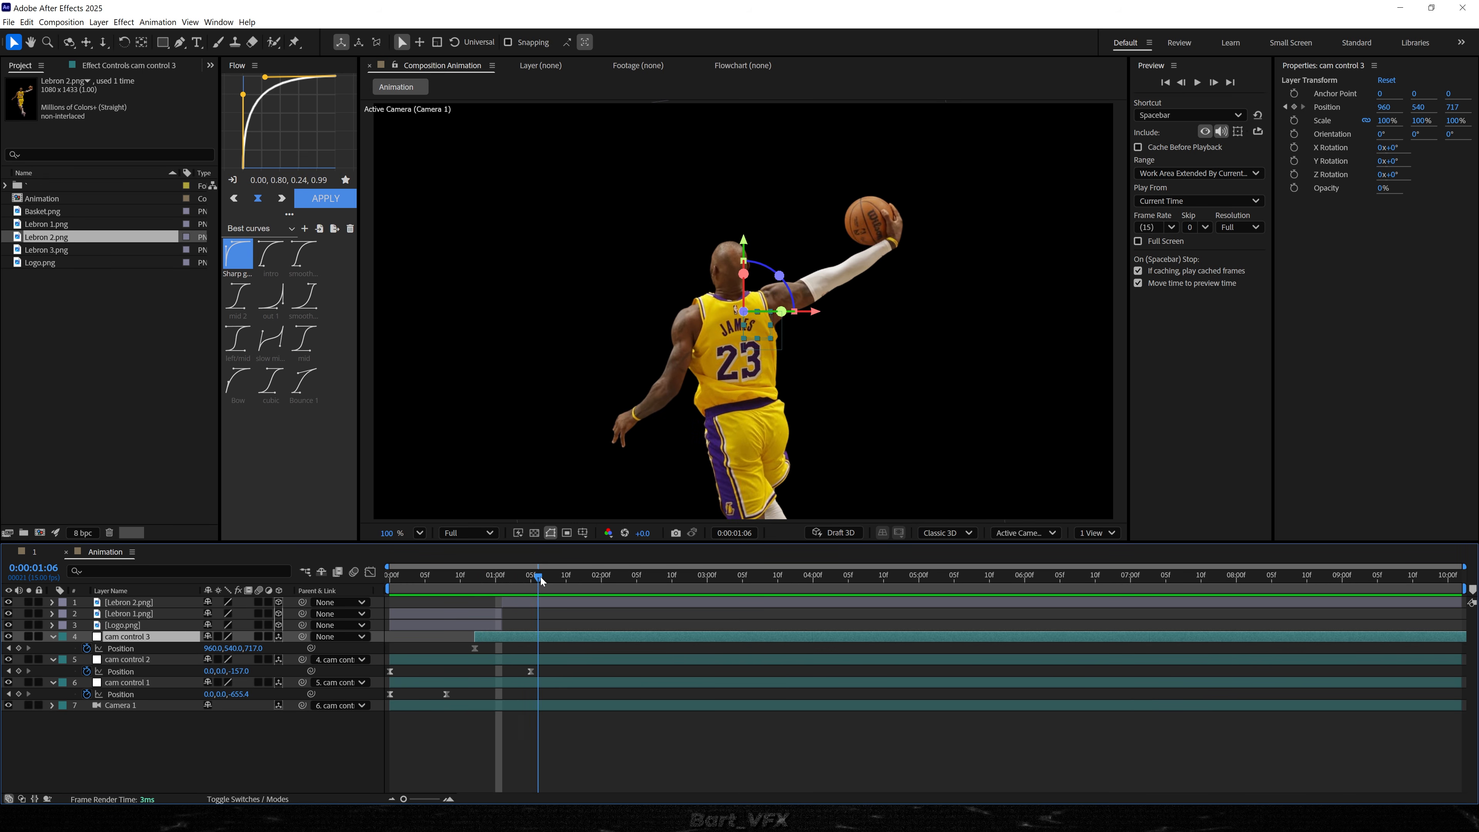
pyautogui.moveTo(255, 648); pyautogui.dragTo(125, 614)
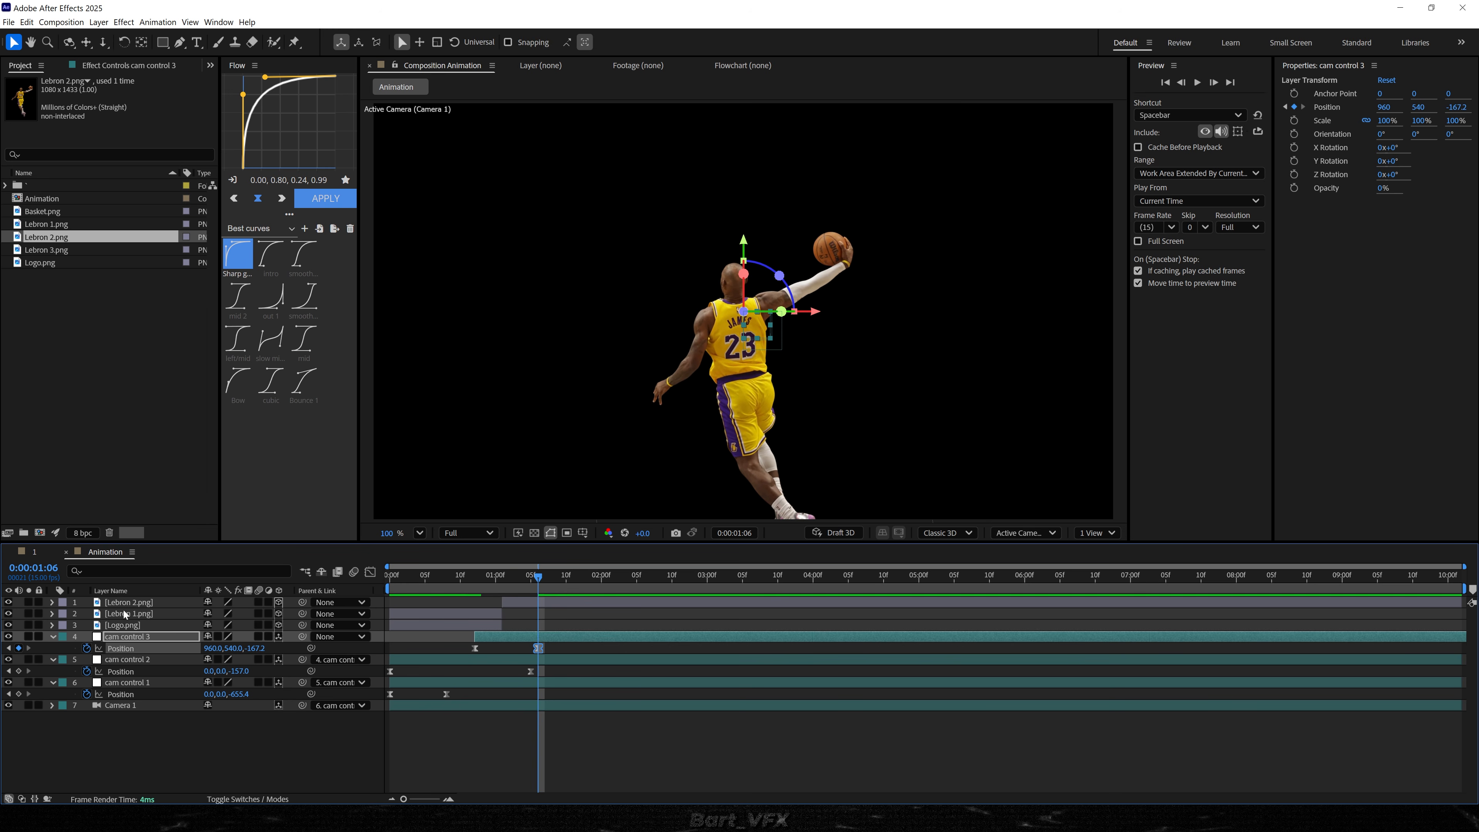
pyautogui.moveTo(240, 657)
pyautogui.mouseDown()
pyautogui.moveTo(312, 650)
pyautogui.moveTo(220, 657)
pyautogui.mouseUp()
pyautogui.click(472, 586)
pyautogui.press('space')
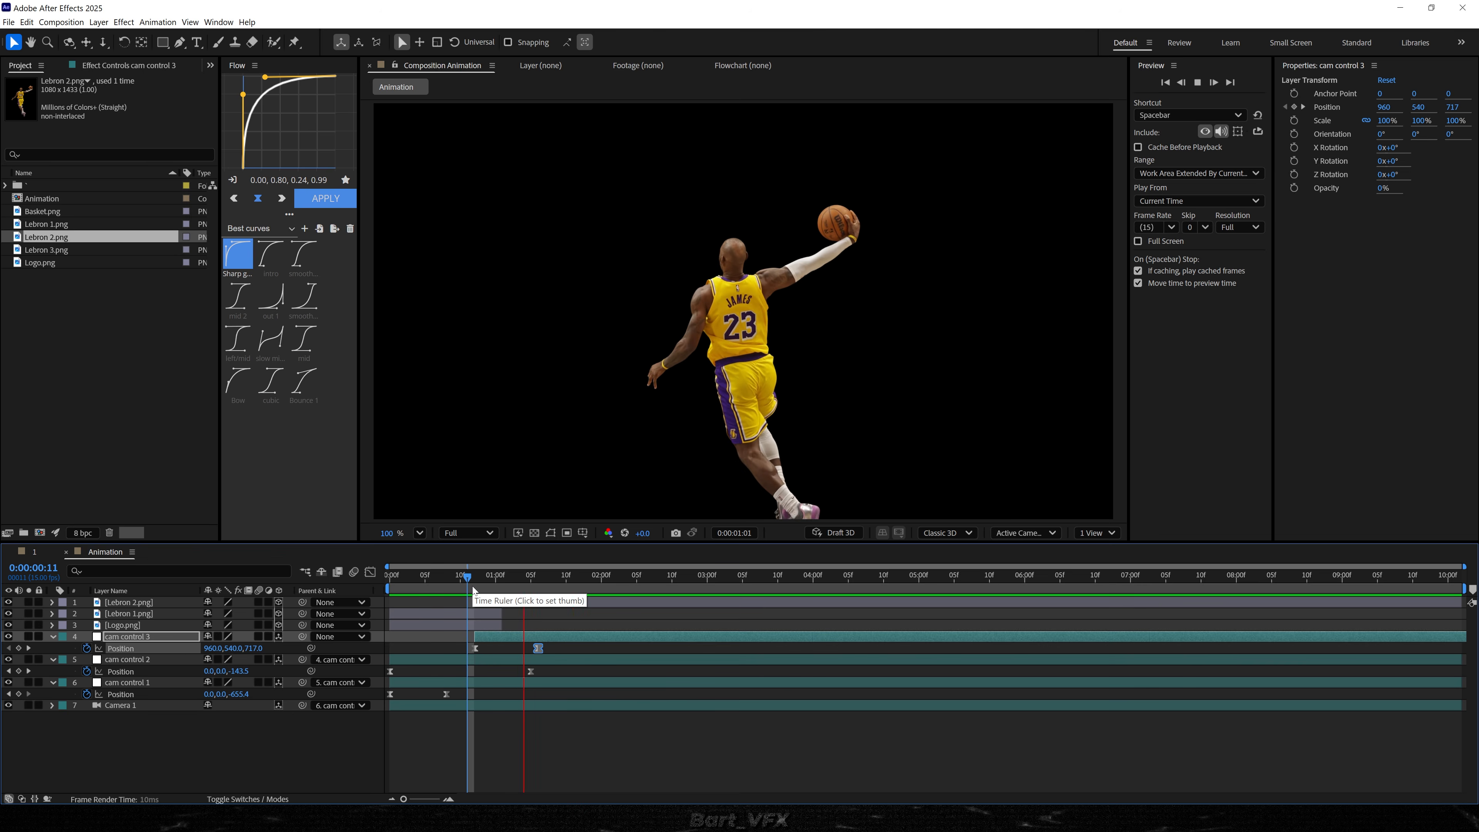
pyautogui.click(514, 586)
pyautogui.moveTo(514, 586); pyautogui.dragTo(530, 587)
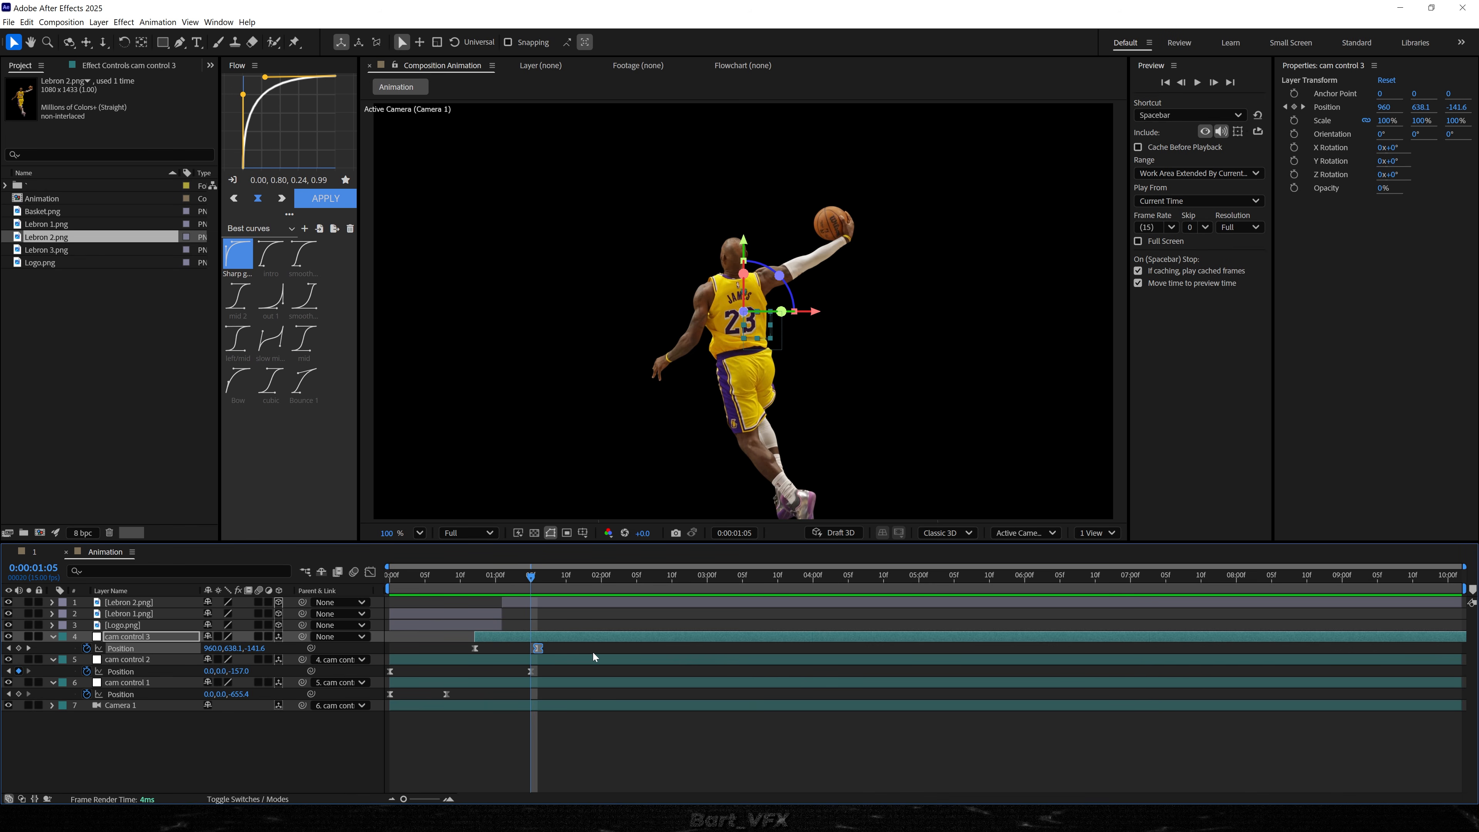
# - Apply Easy Ease to both Position keyframes of cam control 3
pyautogui.press('pageup')
pyautogui.press('pageup')
pyautogui.press('pageup')
pyautogui.press('pageup')
pyautogui.moveTo(582, 655); pyautogui.dragTo(444, 645)
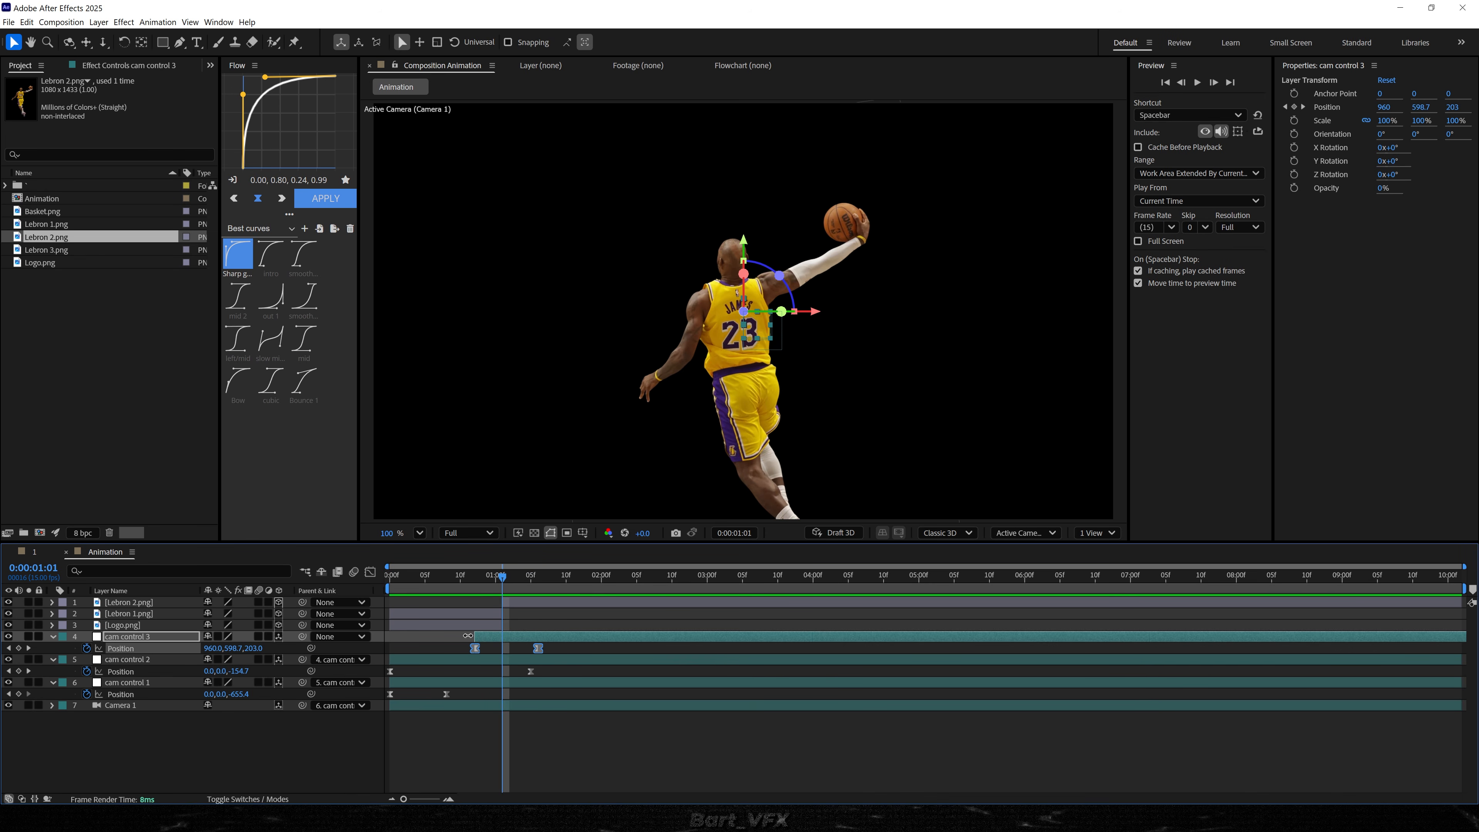
pyautogui.press('F9')
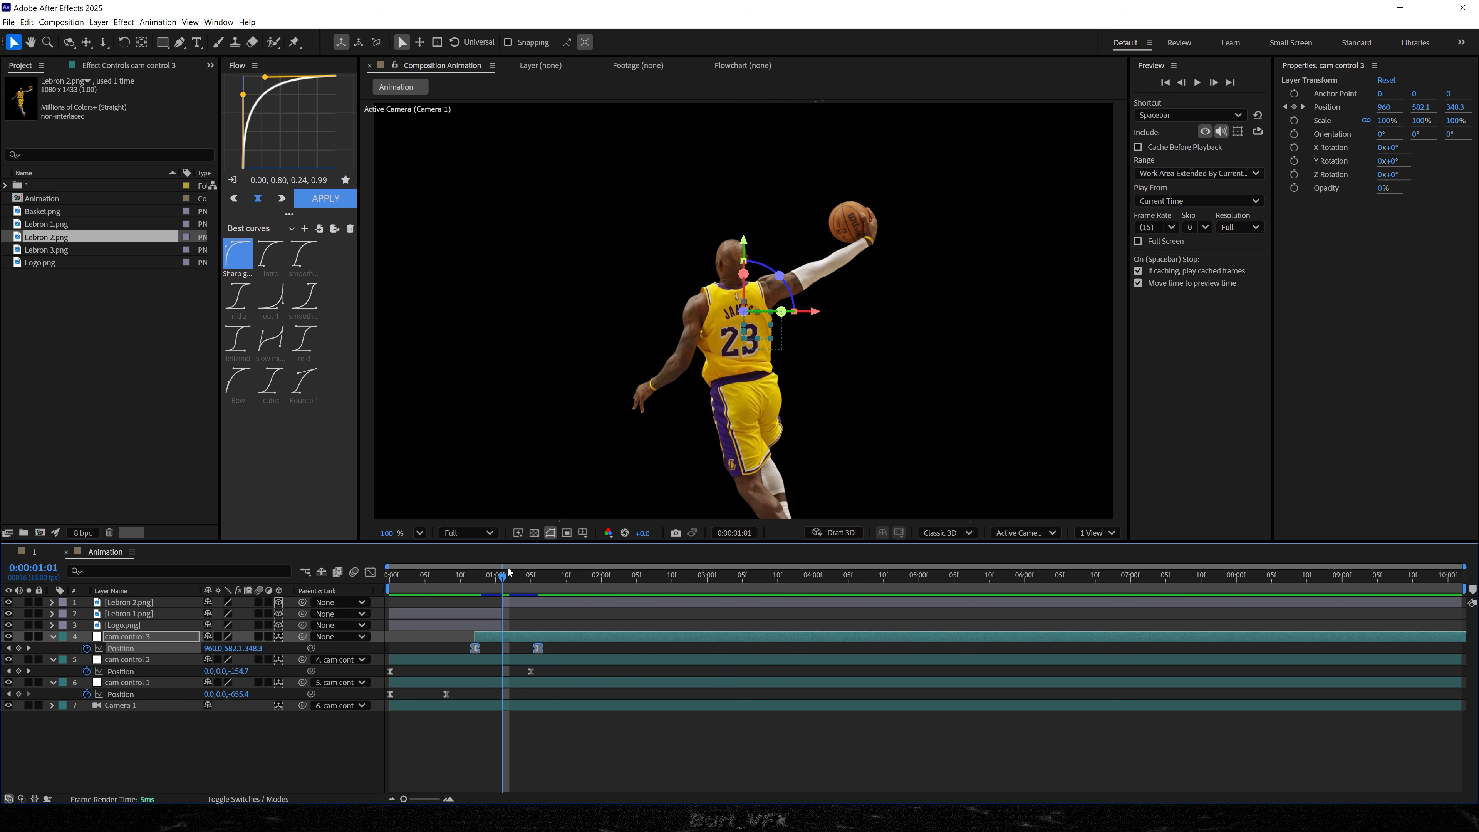
# - Reshape cam control 3's Position speed curve into a sharp peak near 0:00:01:01 and play back the animation from the start
pyautogui.click(371, 572)
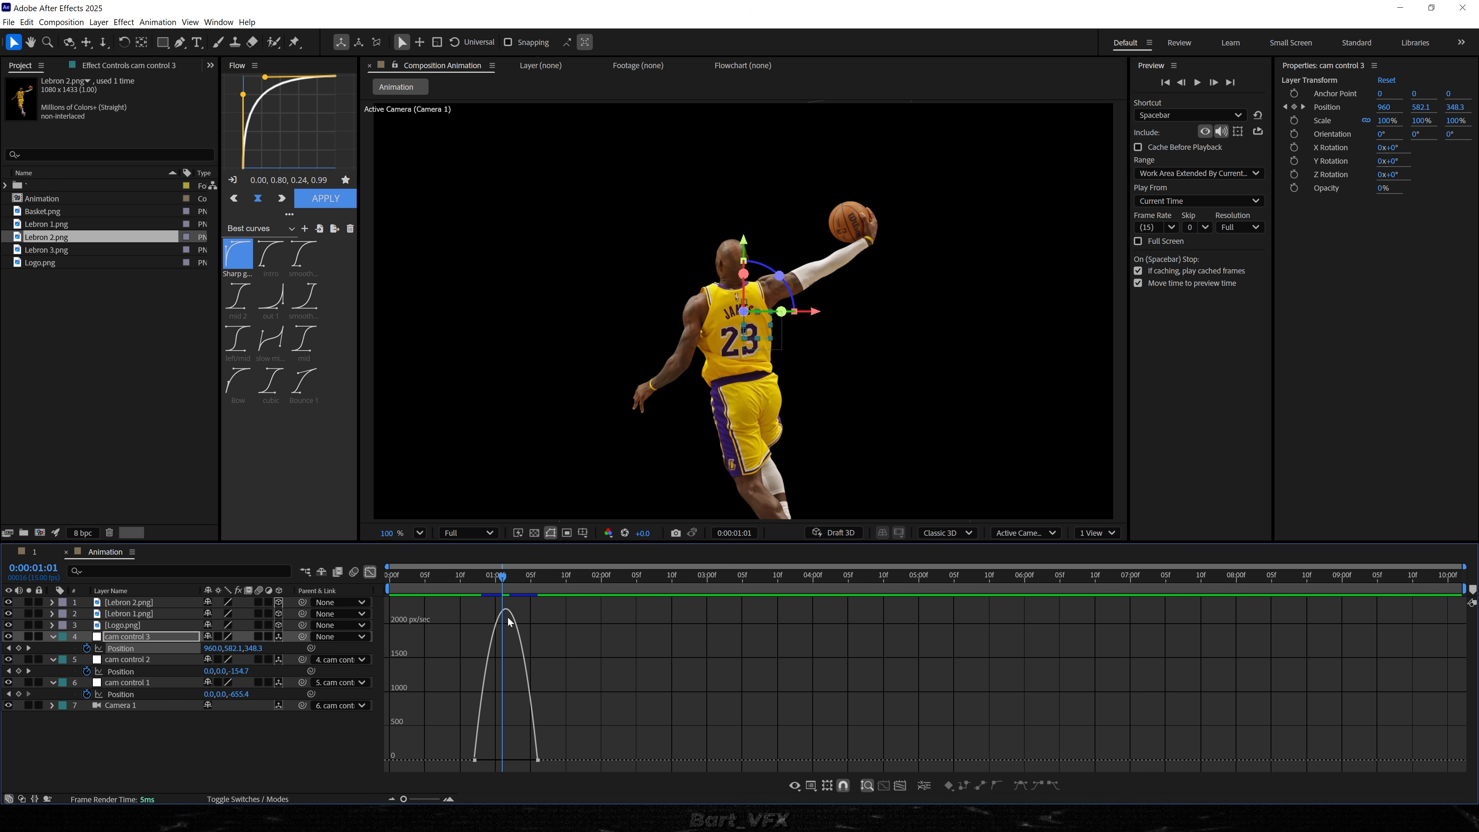
pyautogui.scroll(2, 475, 670)
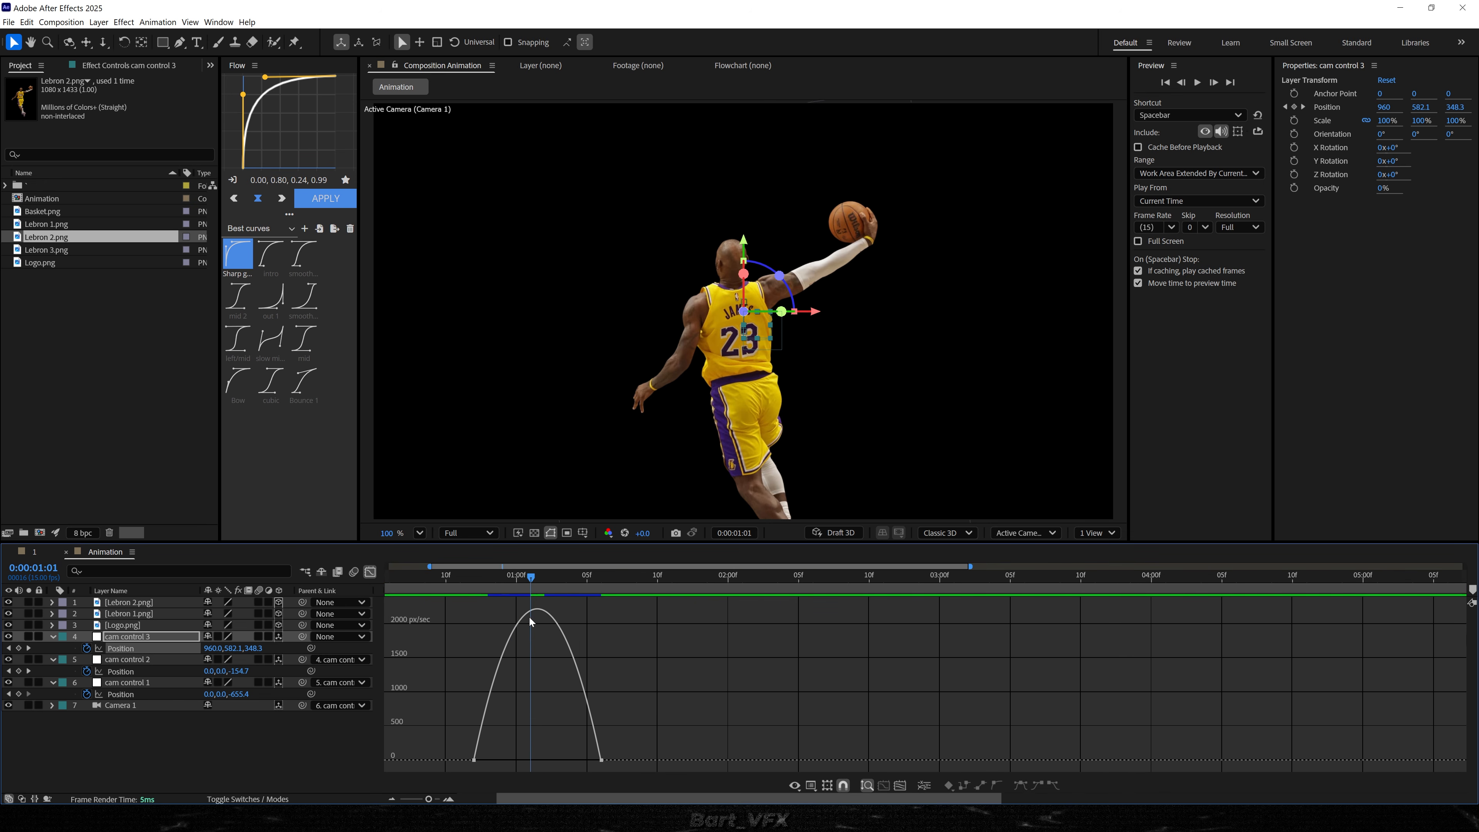
pyautogui.moveTo(618, 753); pyautogui.dragTo(522, 760)
pyautogui.press('space')
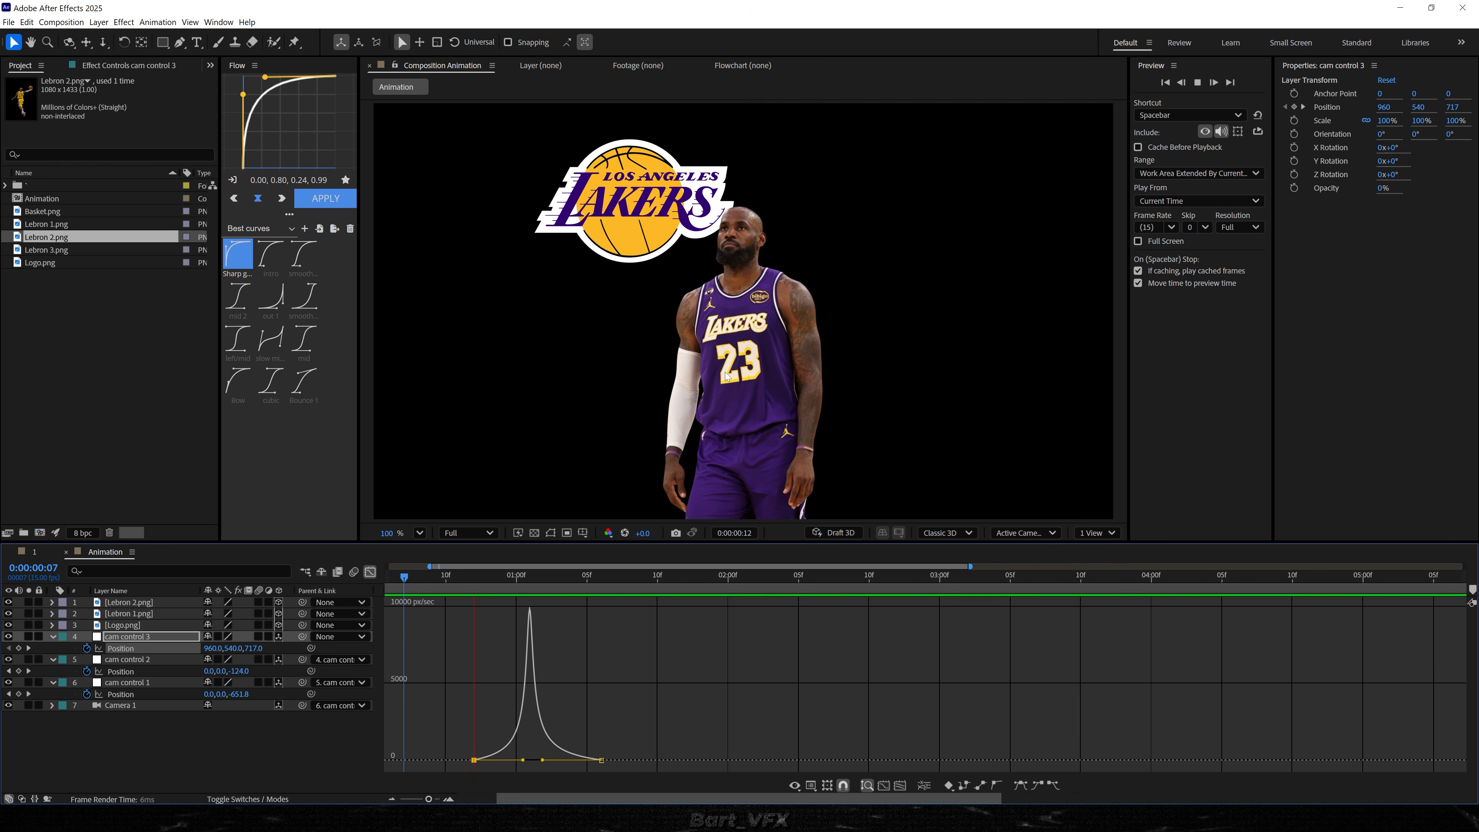
pyautogui.press('space')
pyautogui.moveTo(508, 574); pyautogui.dragTo(391, 589)
pyautogui.press('space')
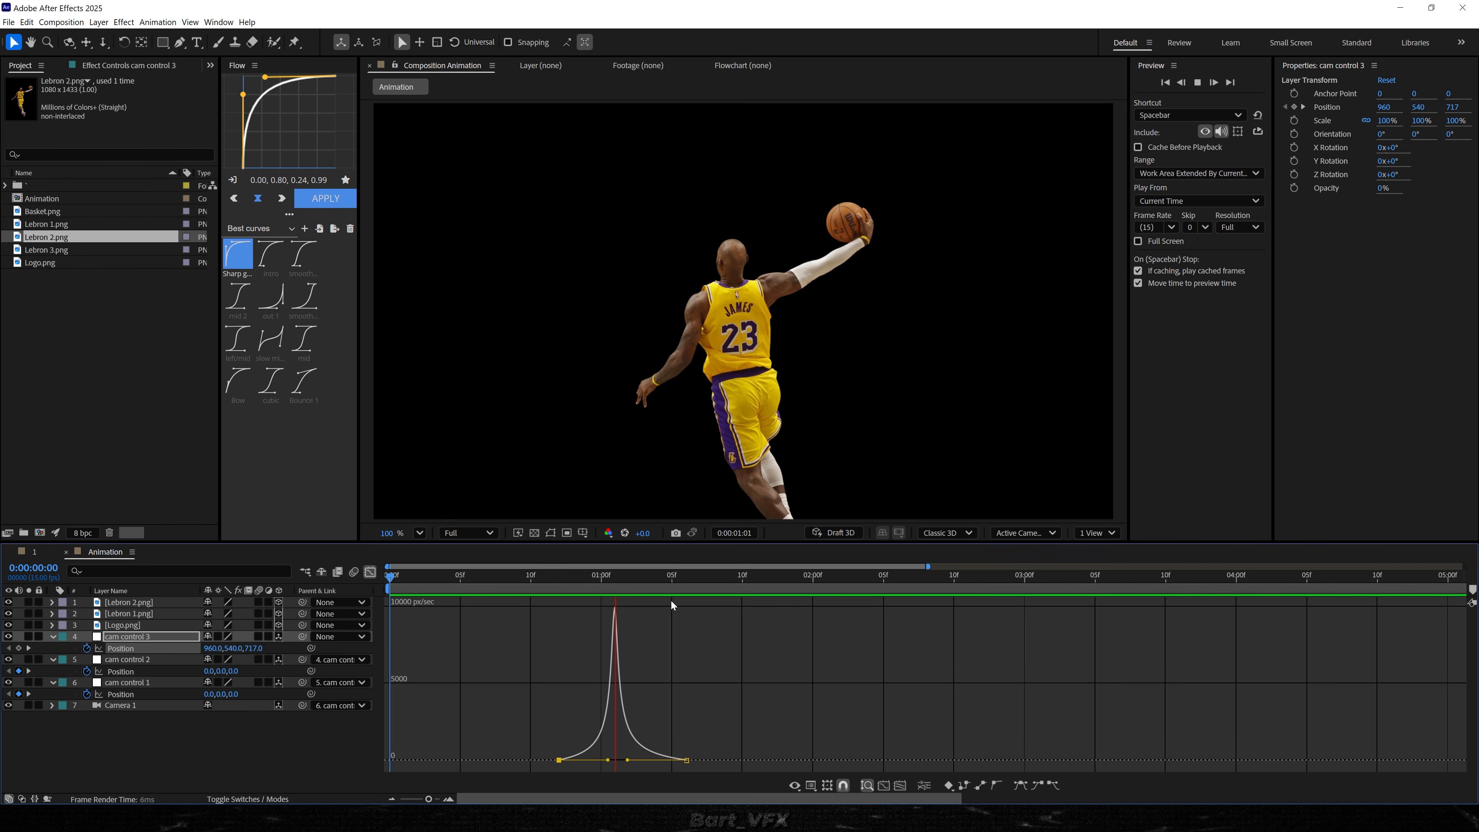
pyautogui.press('space')
# - Shift the peak of cam control 3's speed curve to about 0:00:01:00 and preview the transition between the player images
pyautogui.moveTo(548, 580); pyautogui.dragTo(601, 582)
pyautogui.hotkey('shift', 'F3')
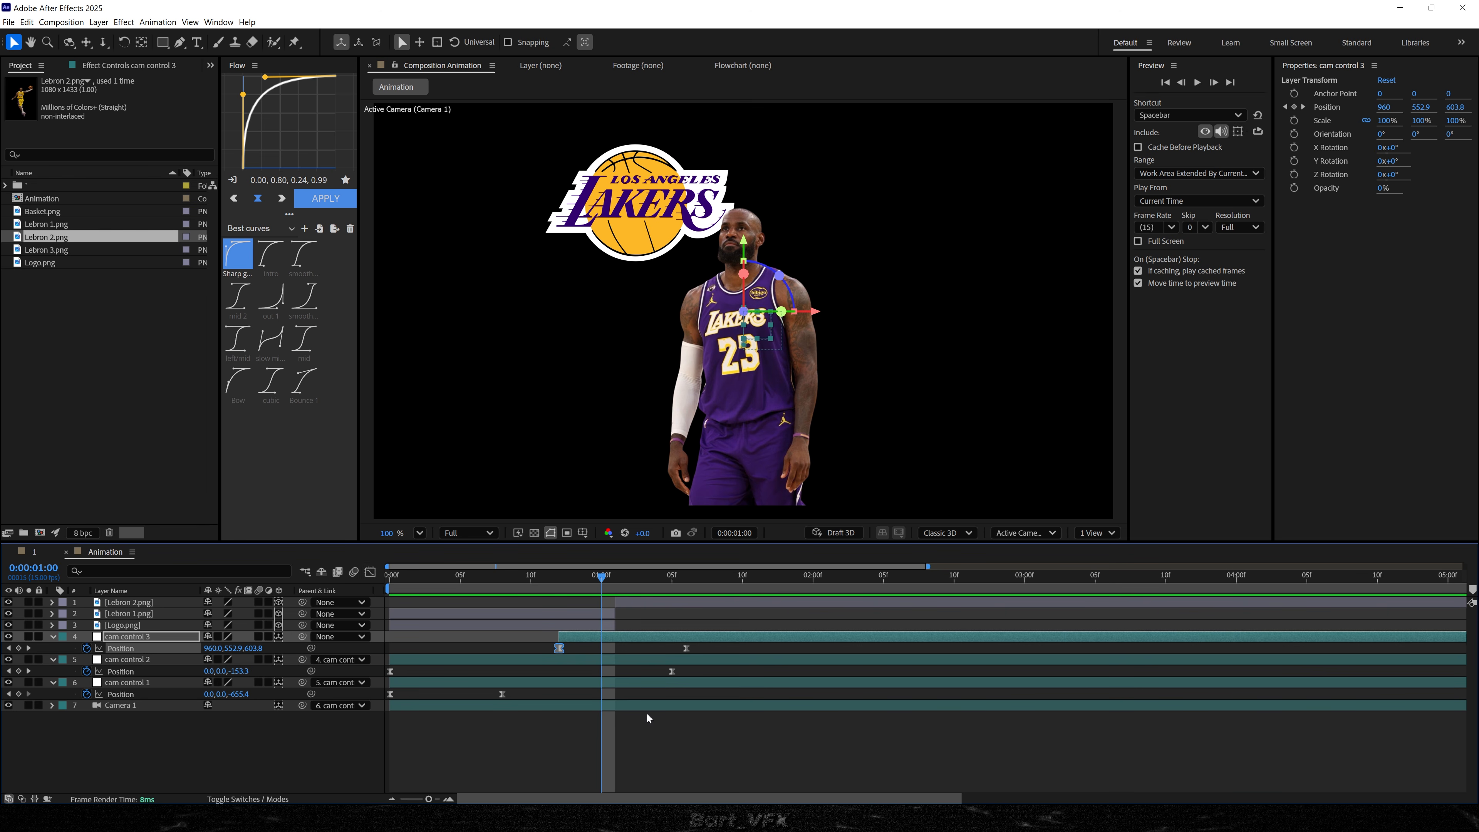
pyautogui.click(370, 572)
pyautogui.moveTo(607, 758)
pyautogui.mouseDown()
pyautogui.moveTo(594, 761)
pyautogui.moveTo(621, 763)
pyautogui.mouseUp()
pyautogui.press('space')
pyautogui.press('space')
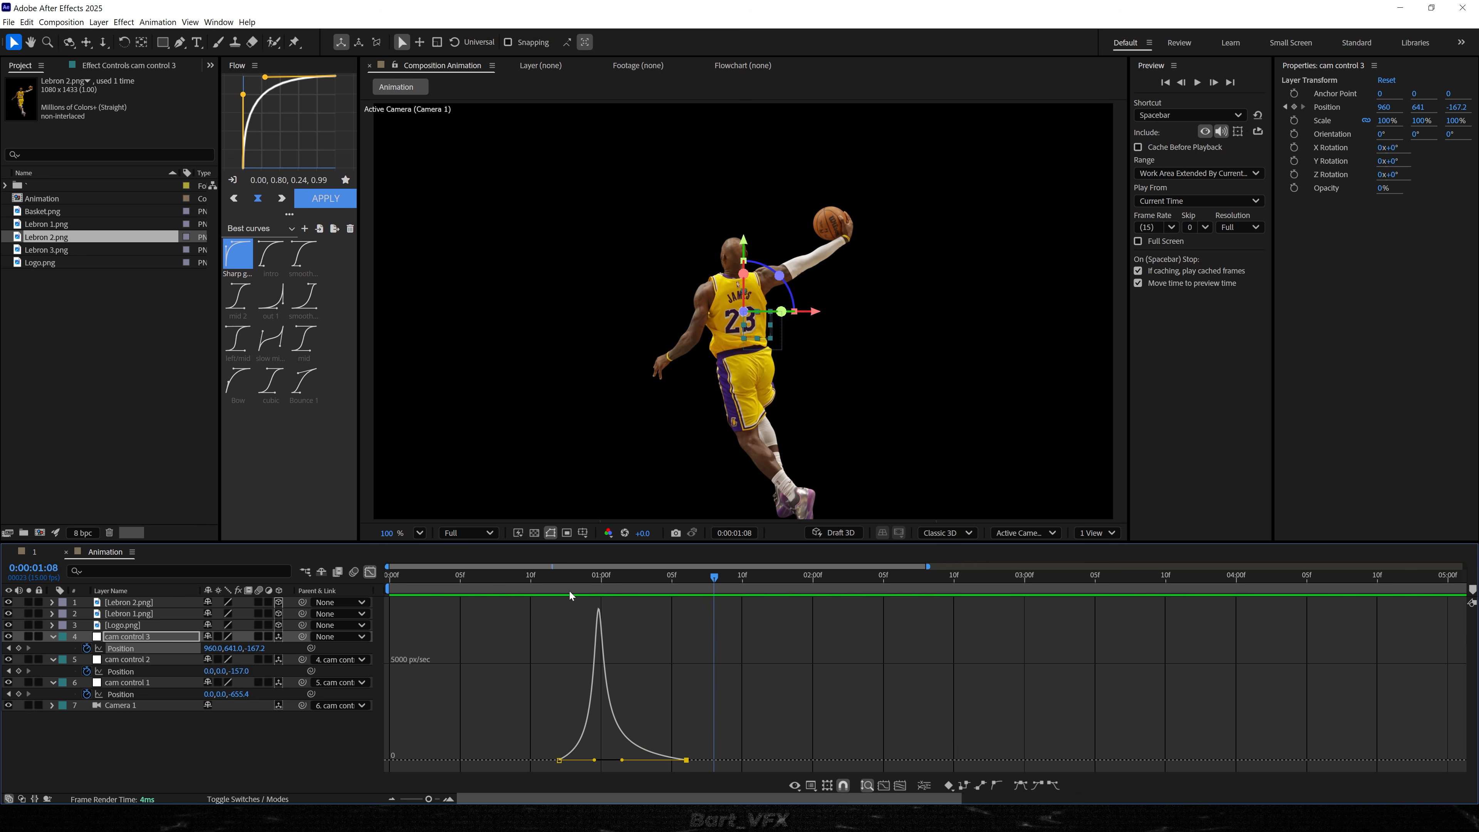
pyautogui.press('space')
pyautogui.press('space')
pyautogui.hotkey('shift', 'F3')
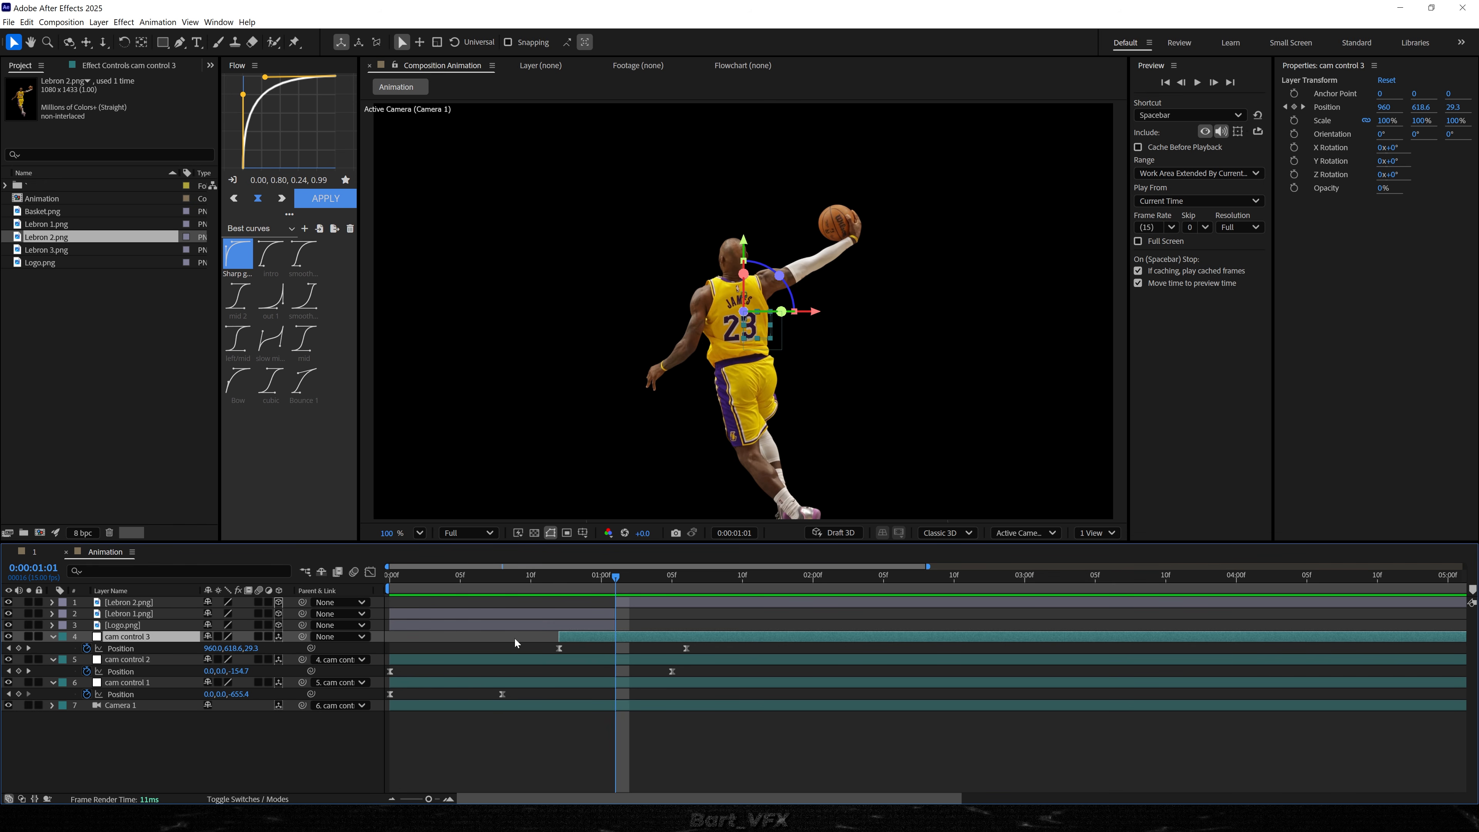
# - Duplicate cam control 3 with only its first Position keyframe, parent cam control 3 to the duplicate, and start the duplicate at 0:00:01:01
pyautogui.hotkey('ctrl', 'd')
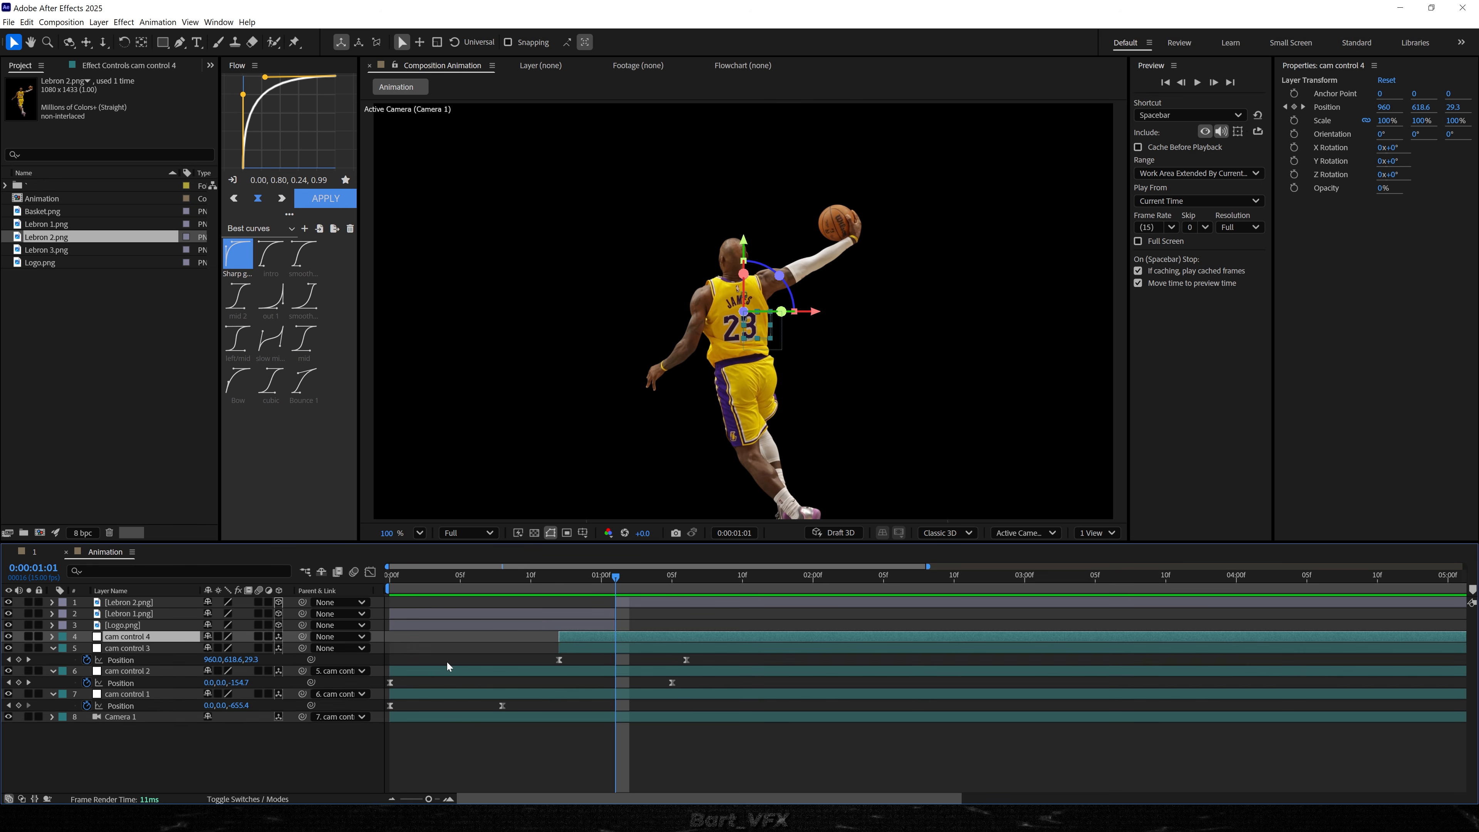
pyautogui.press('p')
pyautogui.click(685, 647)
pyautogui.press('Delete')
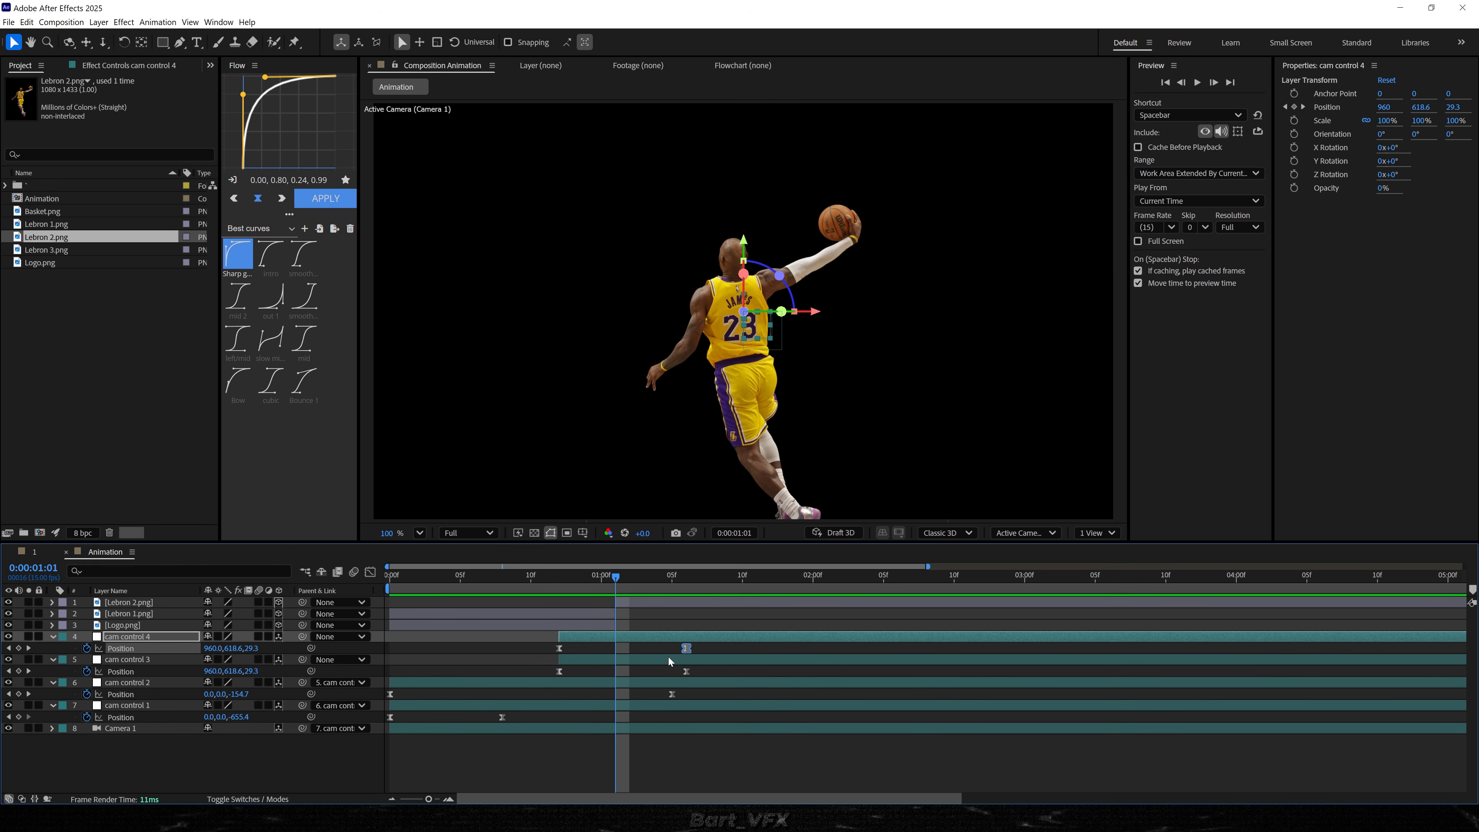
pyautogui.moveTo(302, 659); pyautogui.dragTo(158, 640)
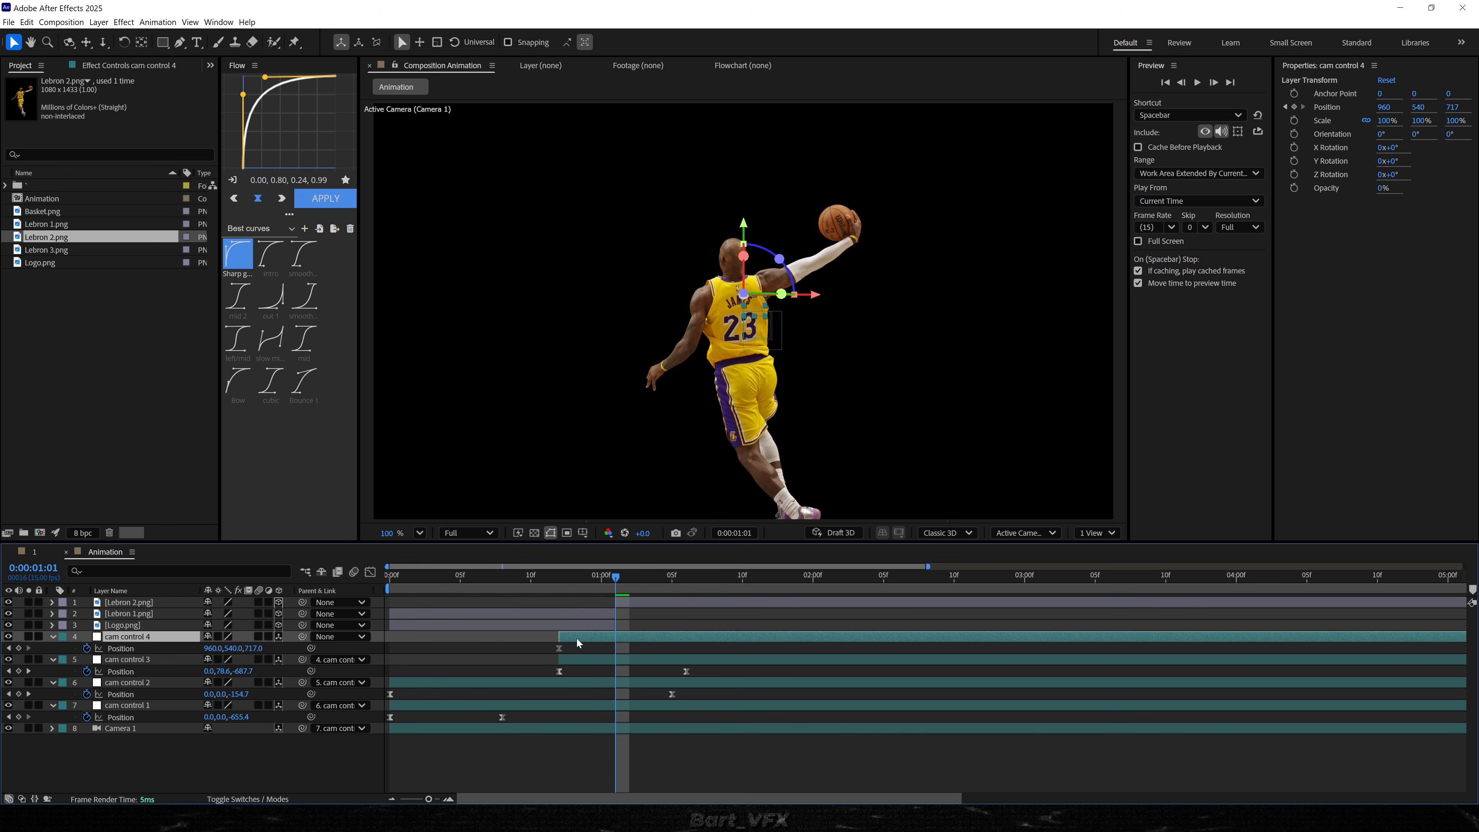
pyautogui.moveTo(583, 639); pyautogui.dragTo(614, 639)
# - Keyframe cam control 4's Position at 0:00:02:01 with Z 406 and a higher Y value, and preview the move
pyautogui.moveTo(620, 596); pyautogui.dragTo(828, 596)
pyautogui.moveTo(256, 647); pyautogui.dragTo(97, 692)
pyautogui.moveTo(97, 691); pyautogui.dragTo(93, 692)
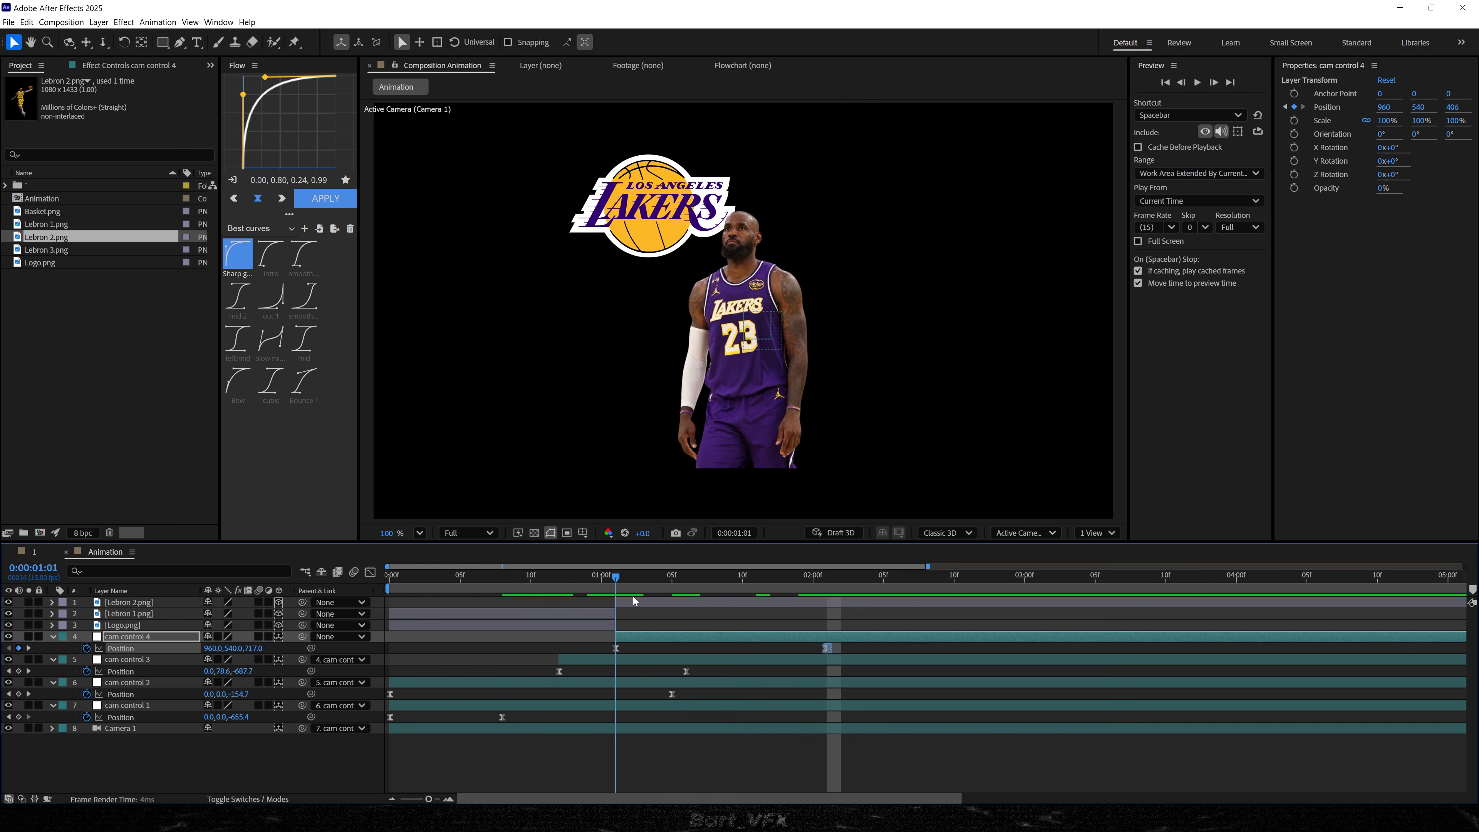
pyautogui.moveTo(633, 599); pyautogui.dragTo(829, 602)
pyautogui.moveTo(234, 647); pyautogui.dragTo(288, 649)
pyautogui.moveTo(747, 593); pyautogui.dragTo(514, 581)
pyautogui.press('space')
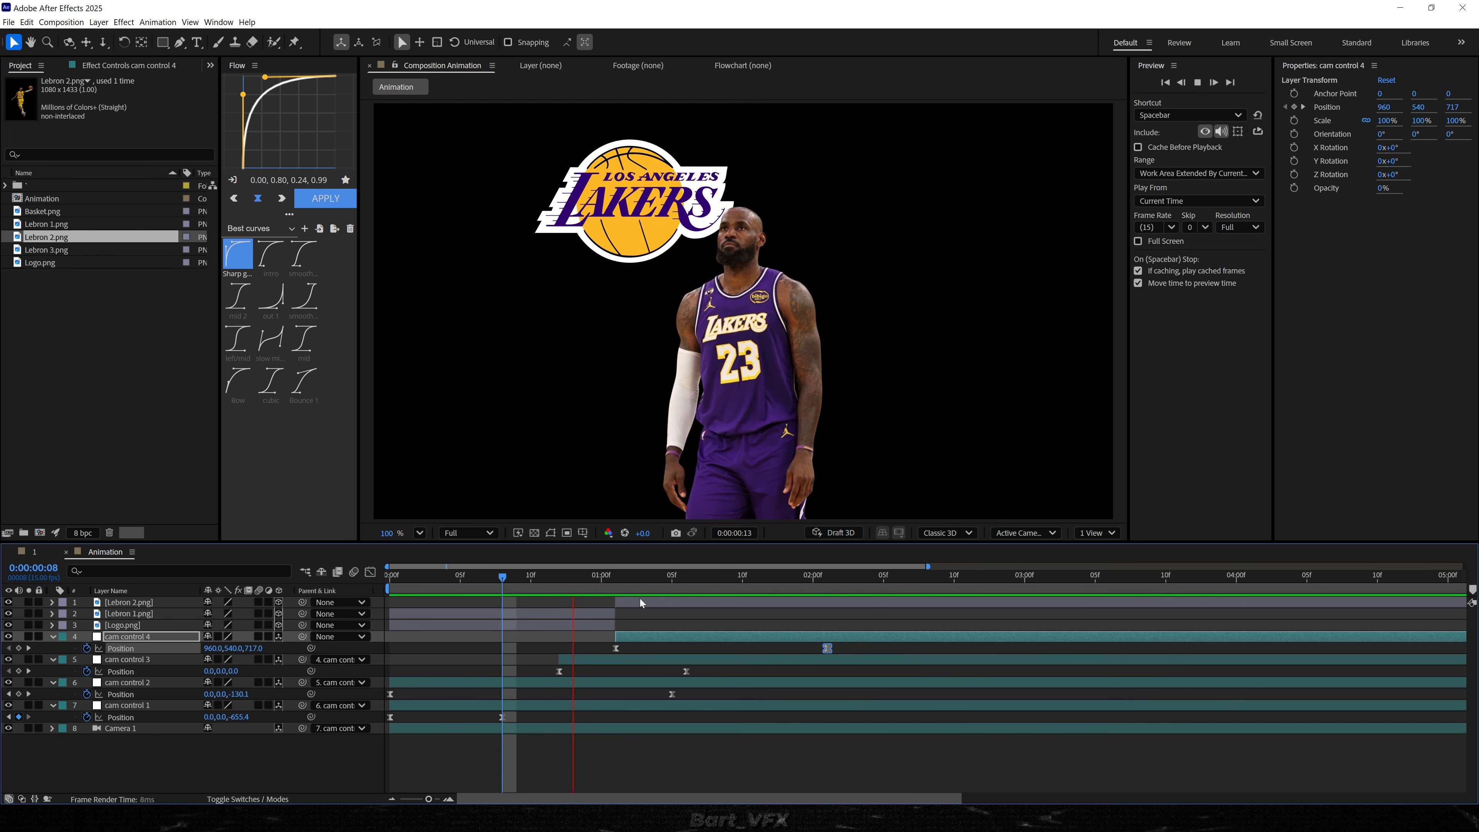
pyautogui.press('space')
# - Move cam control 4's last Position keyframe to 0:00:02:05 and shape the speed curve to peak sharply at 0:00:01:01 with a long slowdown
pyautogui.moveTo(828, 649); pyautogui.dragTo(578, 653)
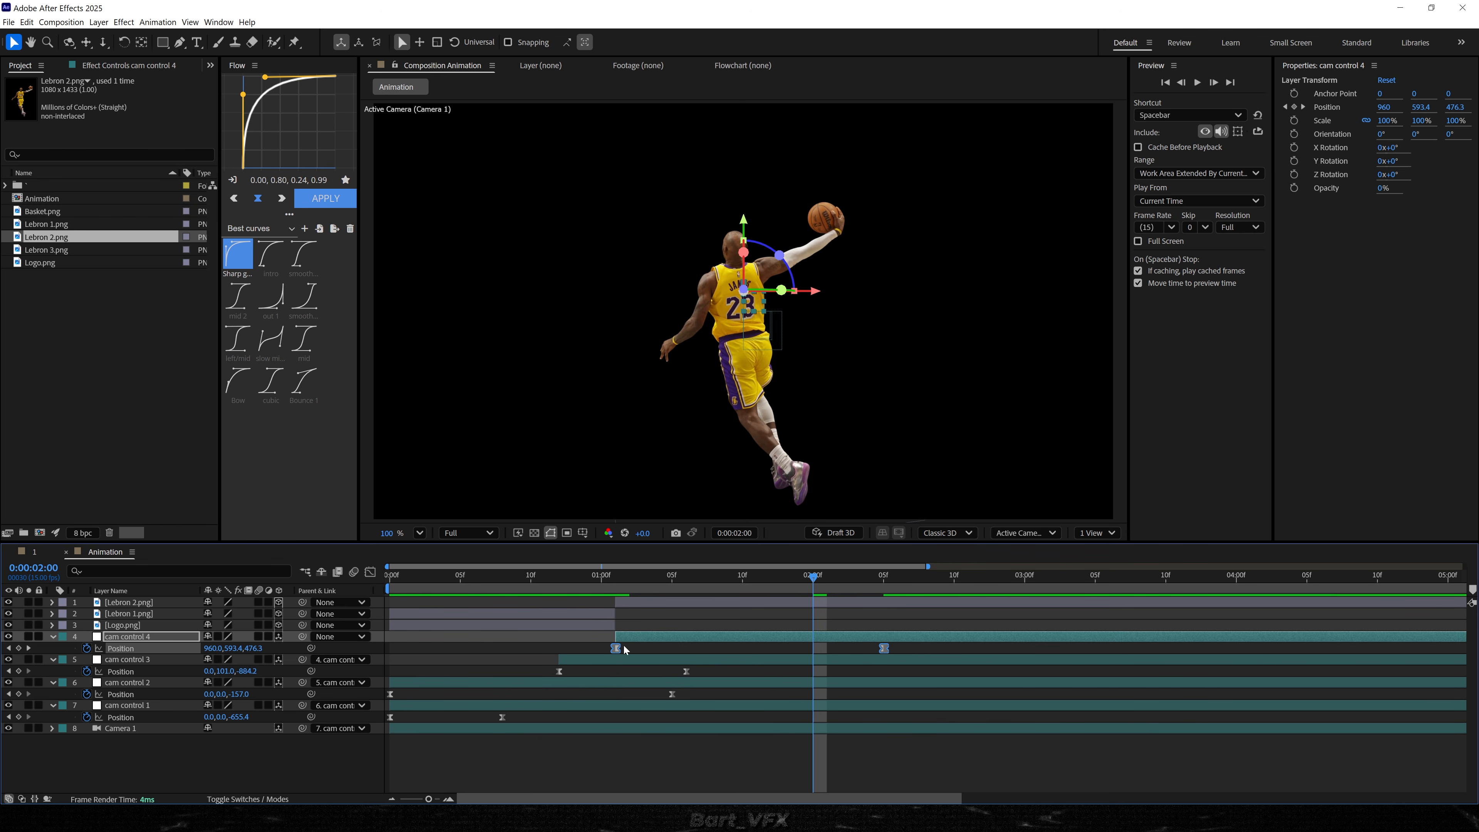
pyautogui.click(372, 572)
pyautogui.moveTo(634, 752); pyautogui.dragTo(604, 767)
pyautogui.moveTo(838, 759); pyautogui.dragTo(616, 764)
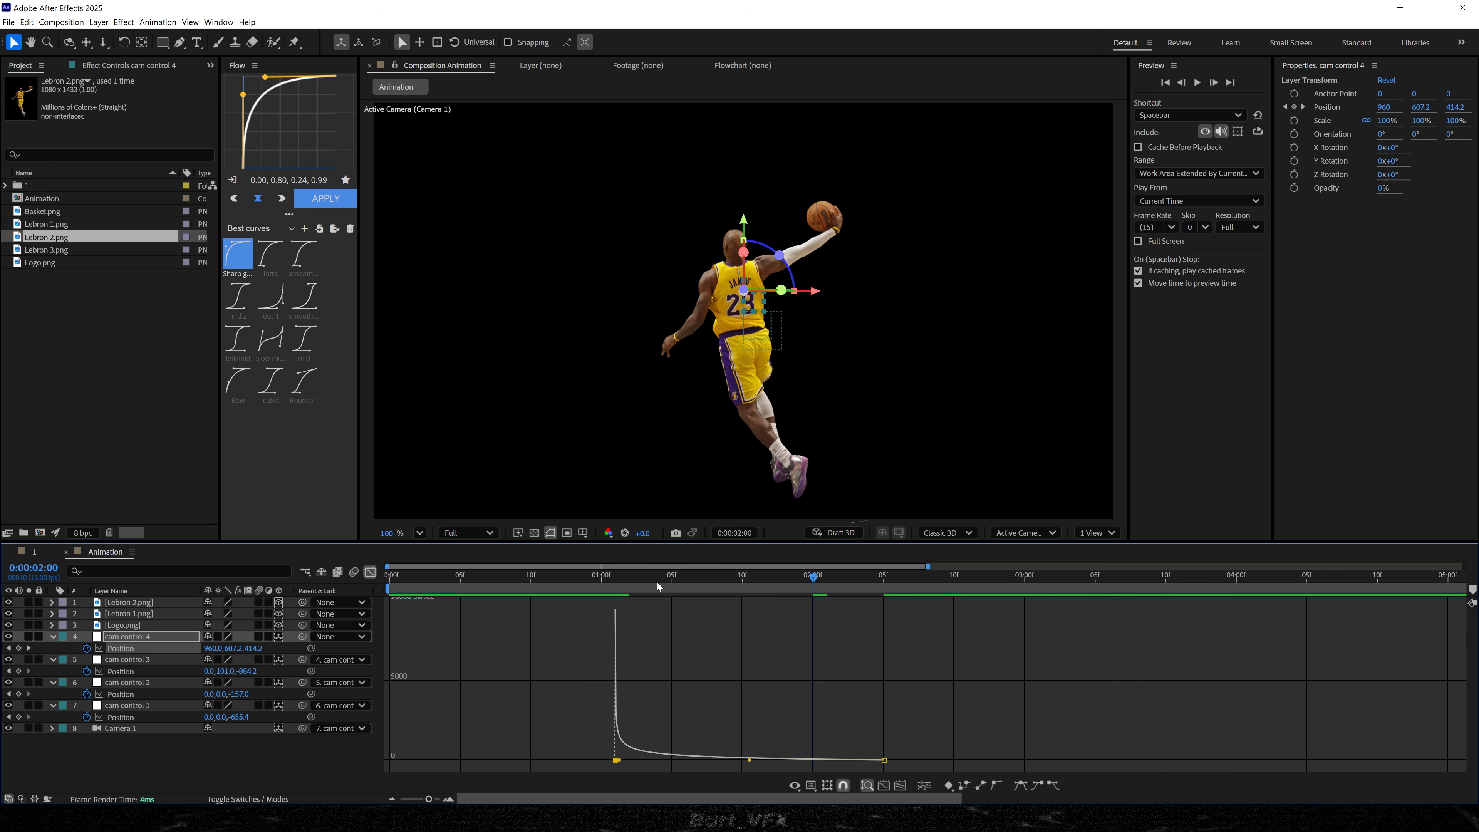
pyautogui.press('space')
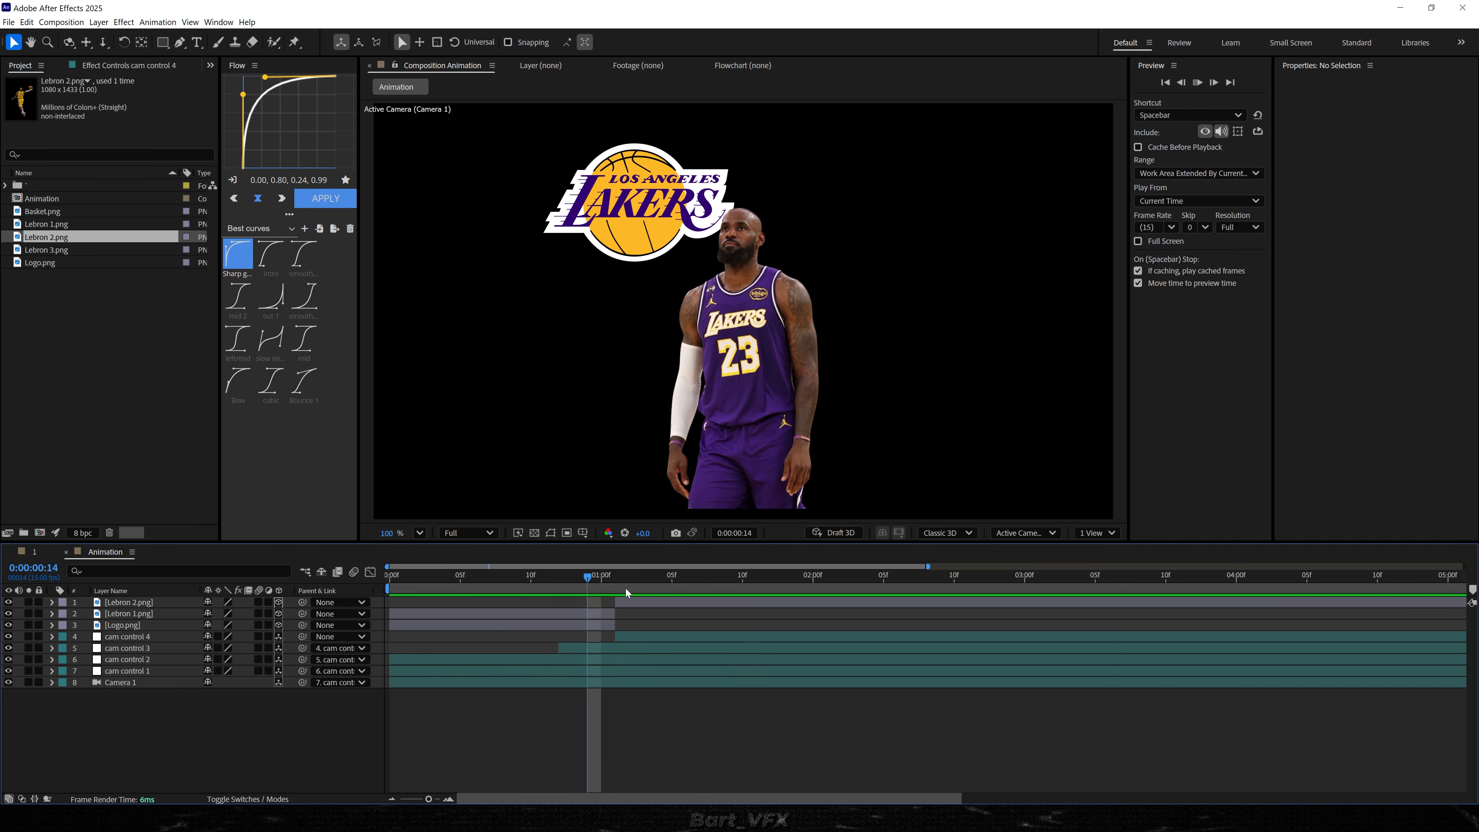
# - Add Basket.png to the composition starting at 0:00:01:01 and place its layer directly below Lebron 2.png
pyautogui.moveTo(624, 587); pyautogui.dragTo(770, 588)
pyautogui.click(95, 384)
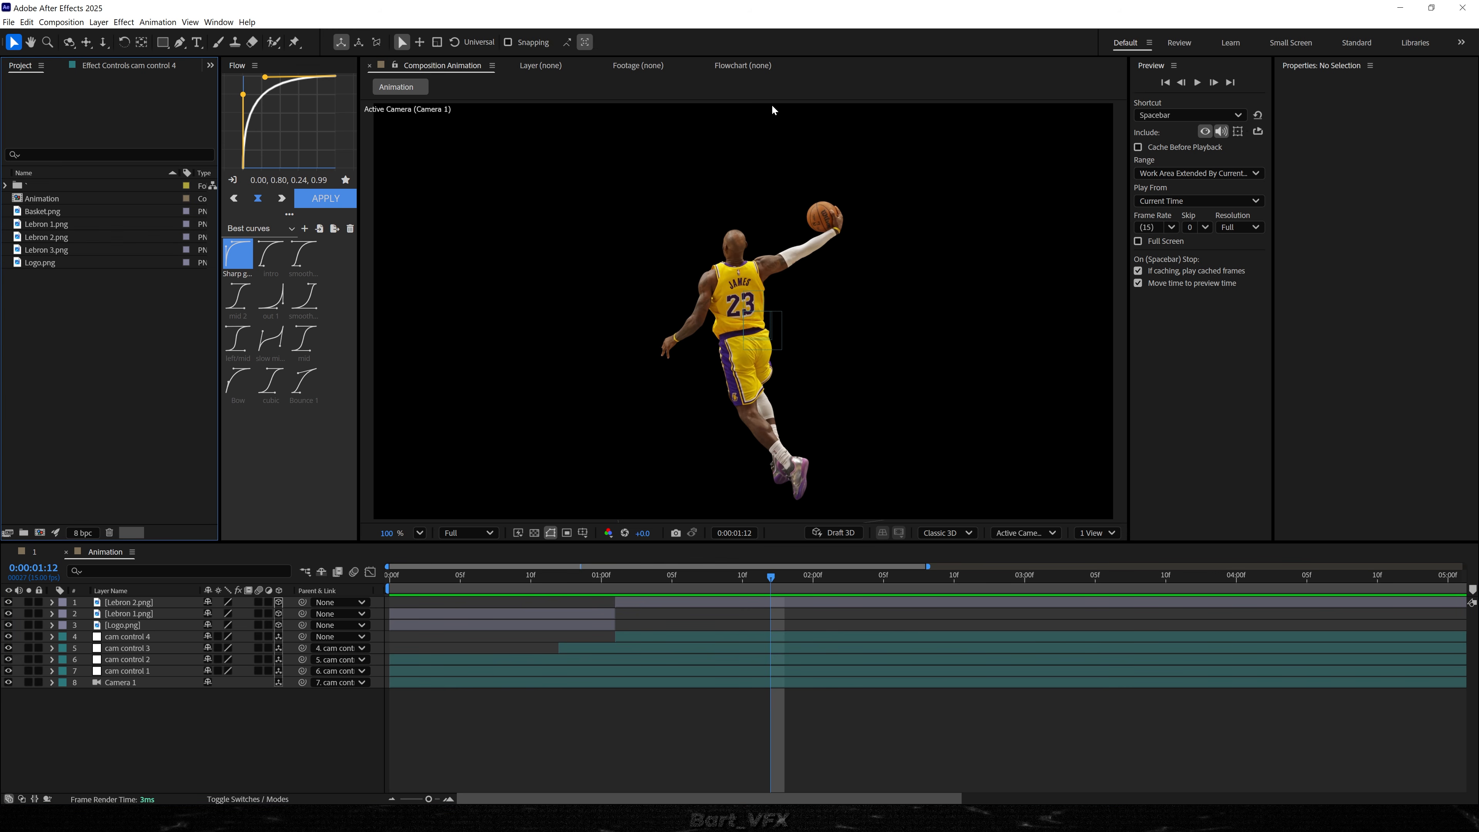
pyautogui.moveTo(47, 212); pyautogui.dragTo(618, 605)
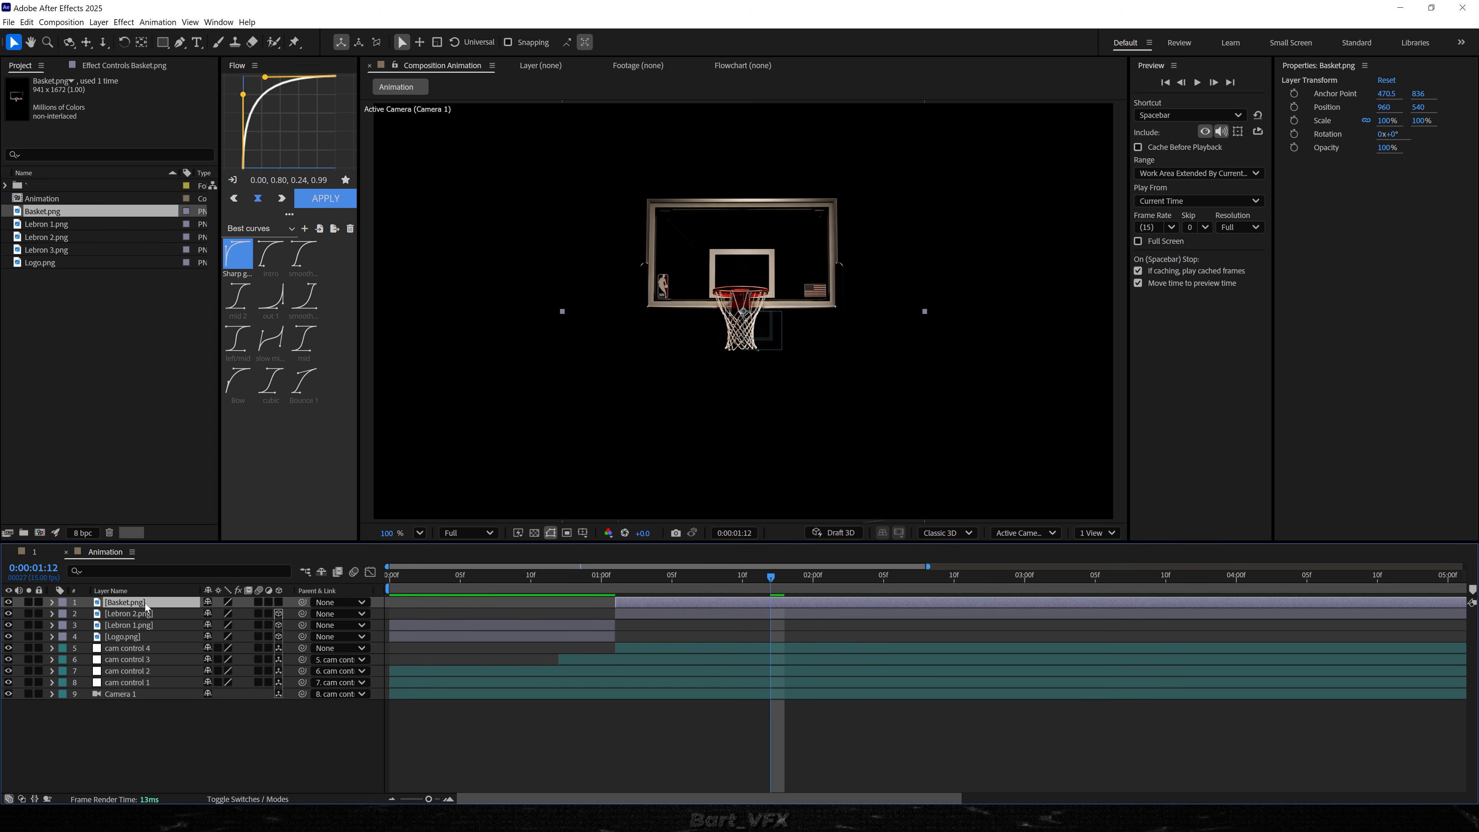
pyautogui.moveTo(146, 607); pyautogui.dragTo(170, 623)
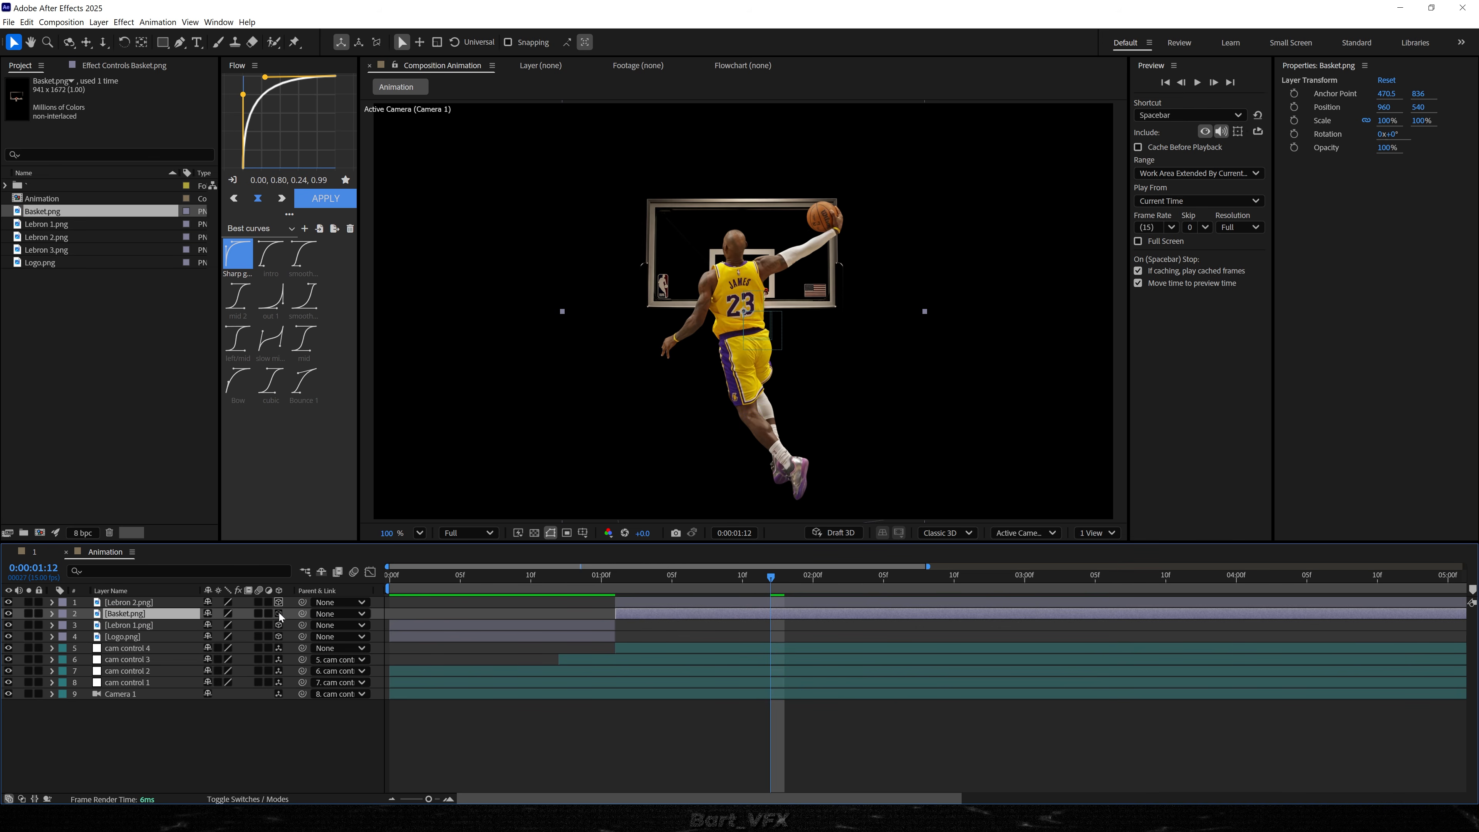
# - Make Basket.png a 3D layer and move it beside the player's head at about X 567, Y 458
pyautogui.click(279, 615)
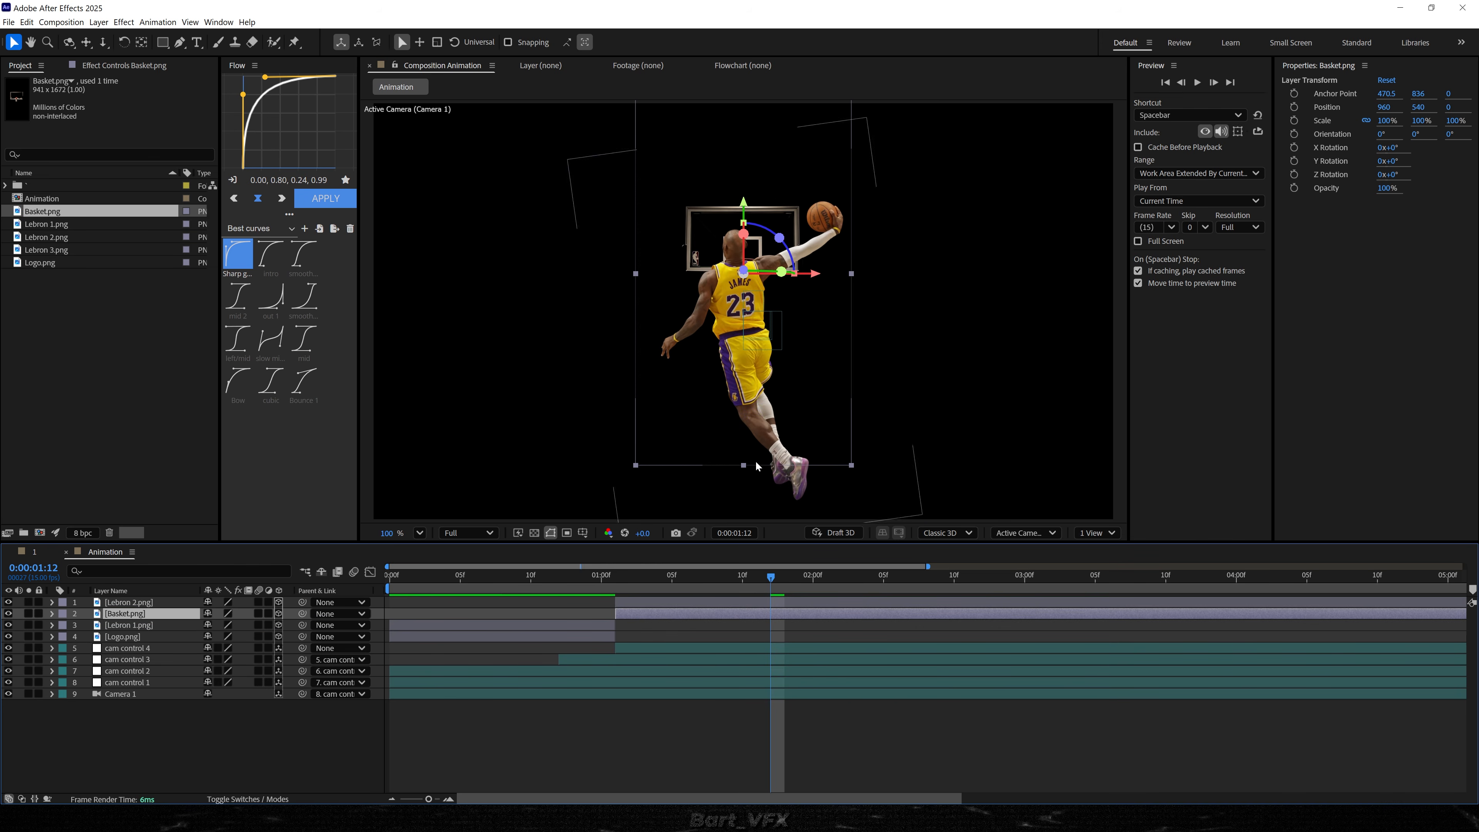
pyautogui.moveTo(713, 422); pyautogui.dragTo(623, 403)
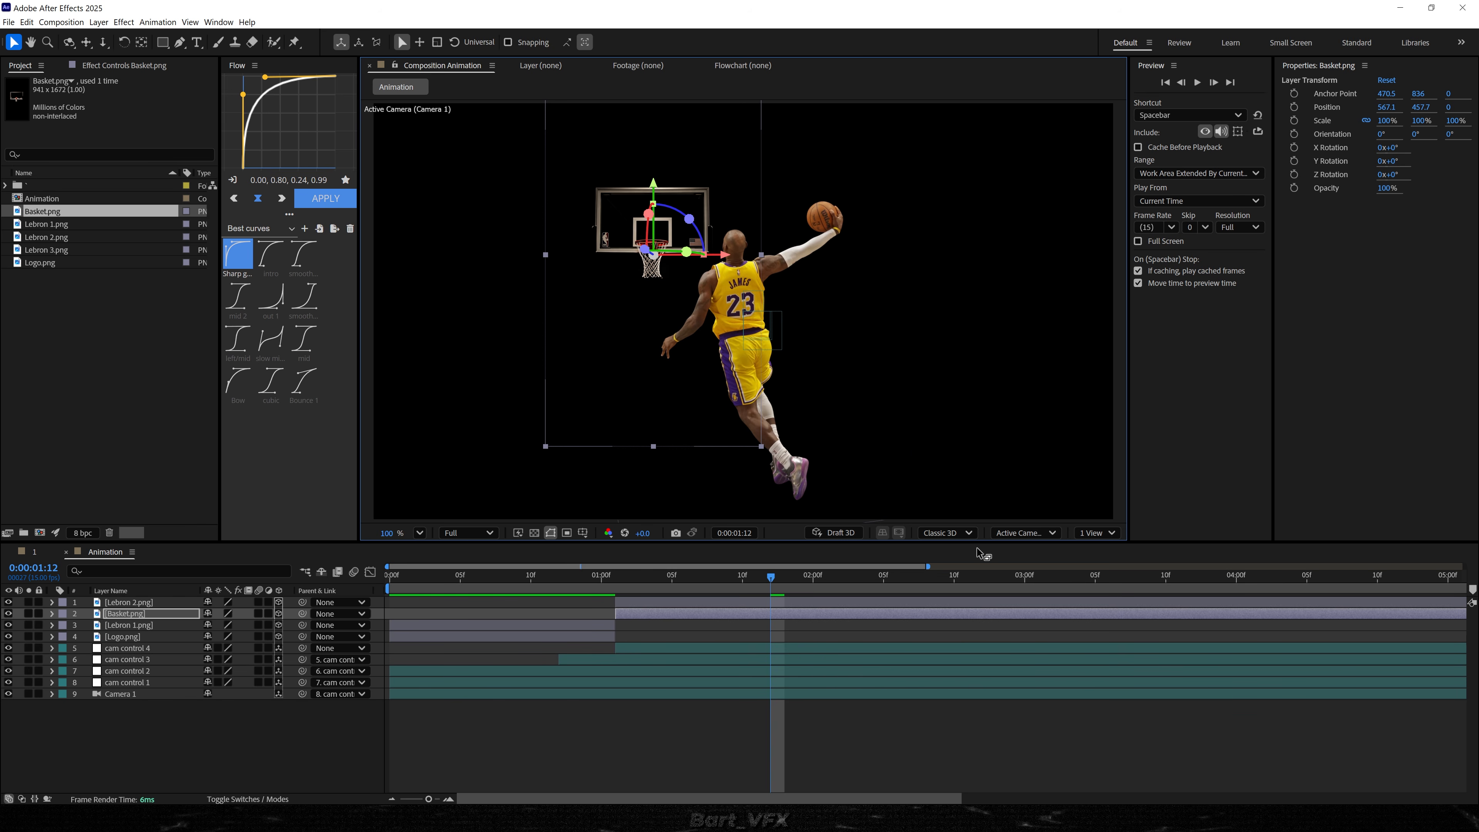
# - Push Basket.png back in depth to Z 200.1 using Custom View 1, and return to the active camera view
pyautogui.click(1024, 532)
pyautogui.click(1059, 431)
pyautogui.press('c')
pyautogui.press('c')
pyautogui.moveTo(686, 370); pyautogui.dragTo(859, 294)
pyautogui.press('c')
pyautogui.press('c')
pyautogui.press('v')
pyautogui.moveTo(860, 294); pyautogui.dragTo(860, 294)
pyautogui.click(880, 314)
pyautogui.press('s')
pyautogui.click(786, 327)
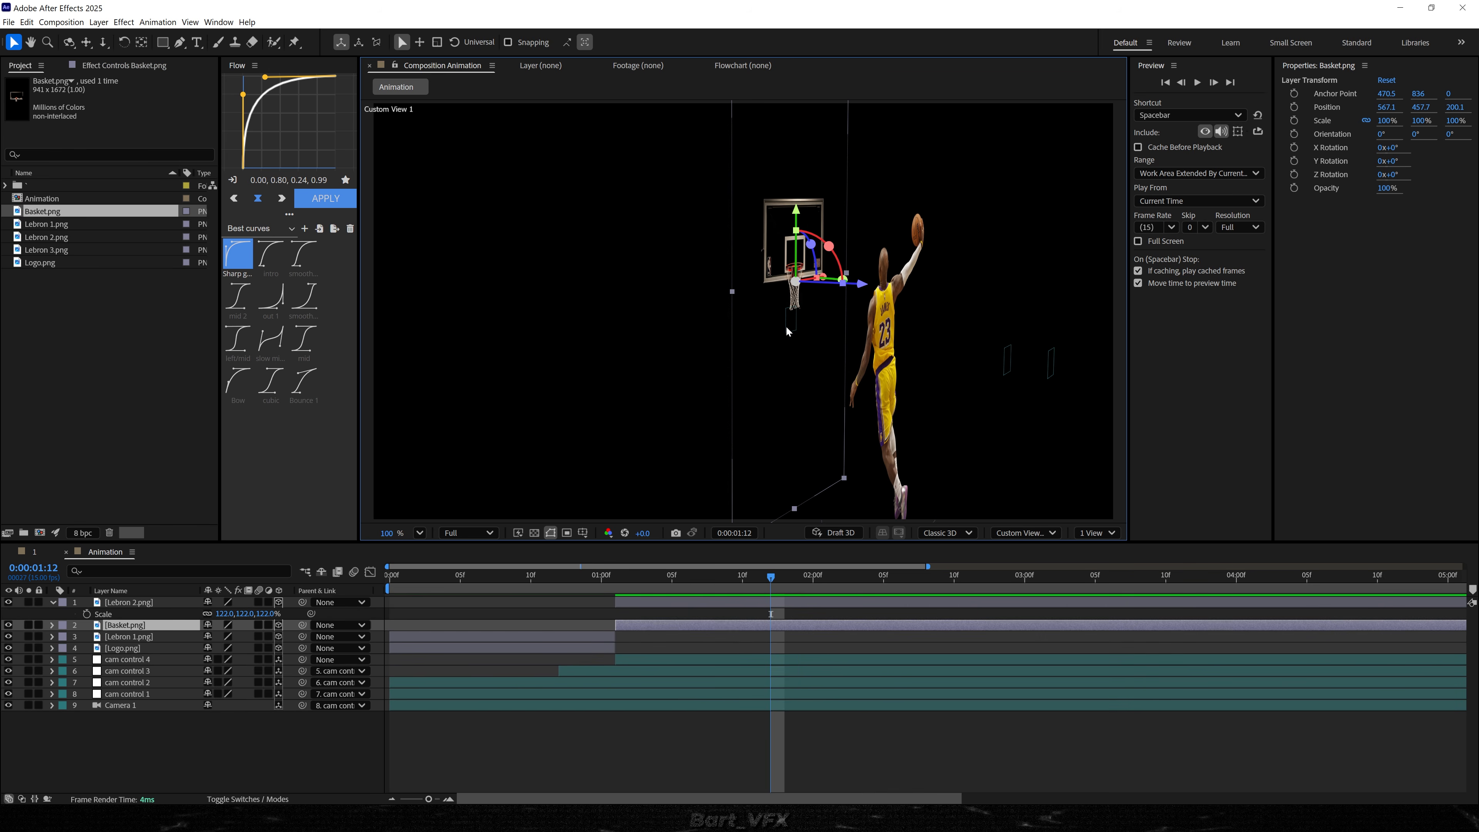
pyautogui.click(1054, 533)
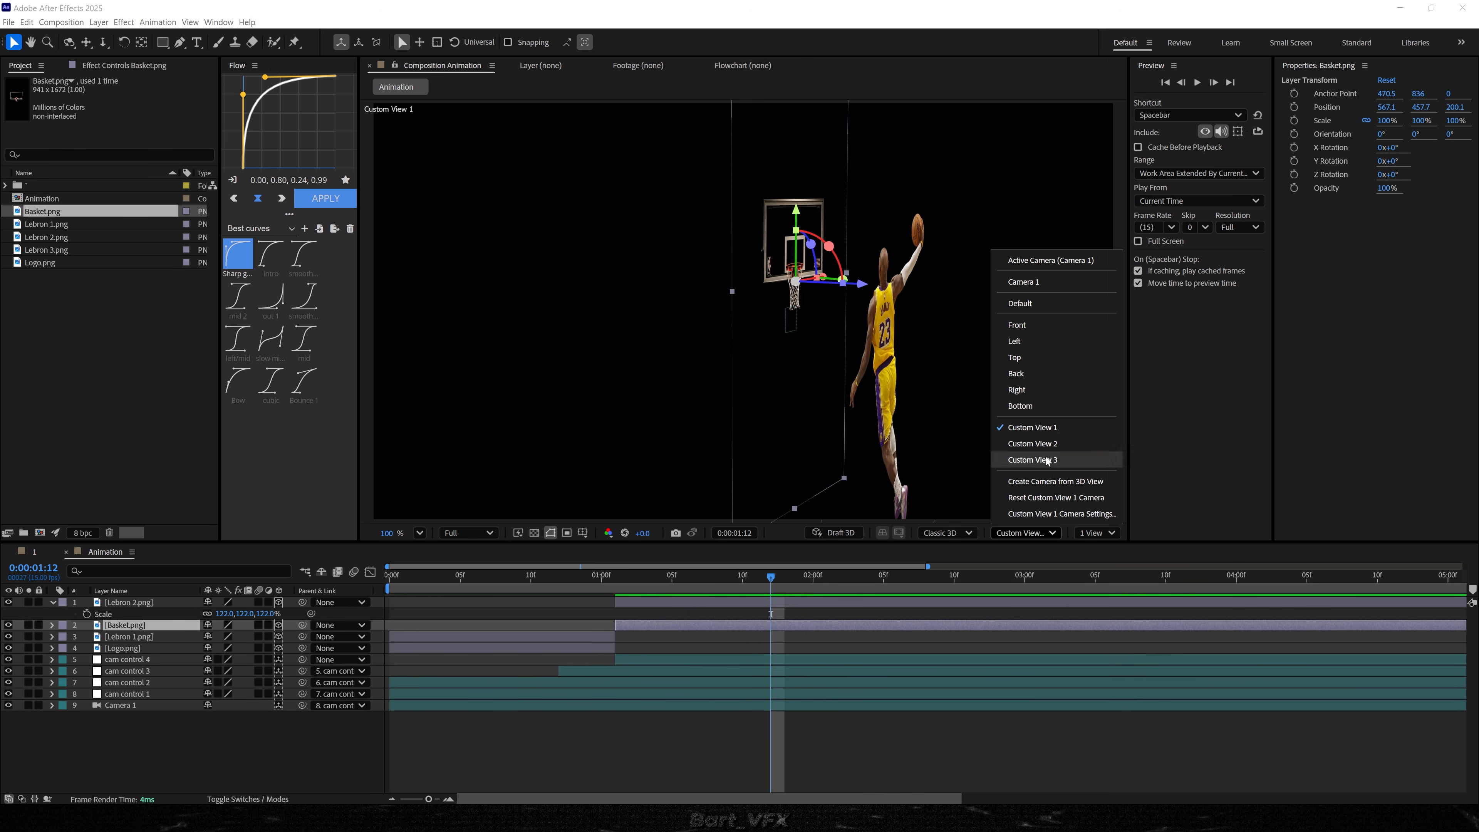
pyautogui.click(1063, 261)
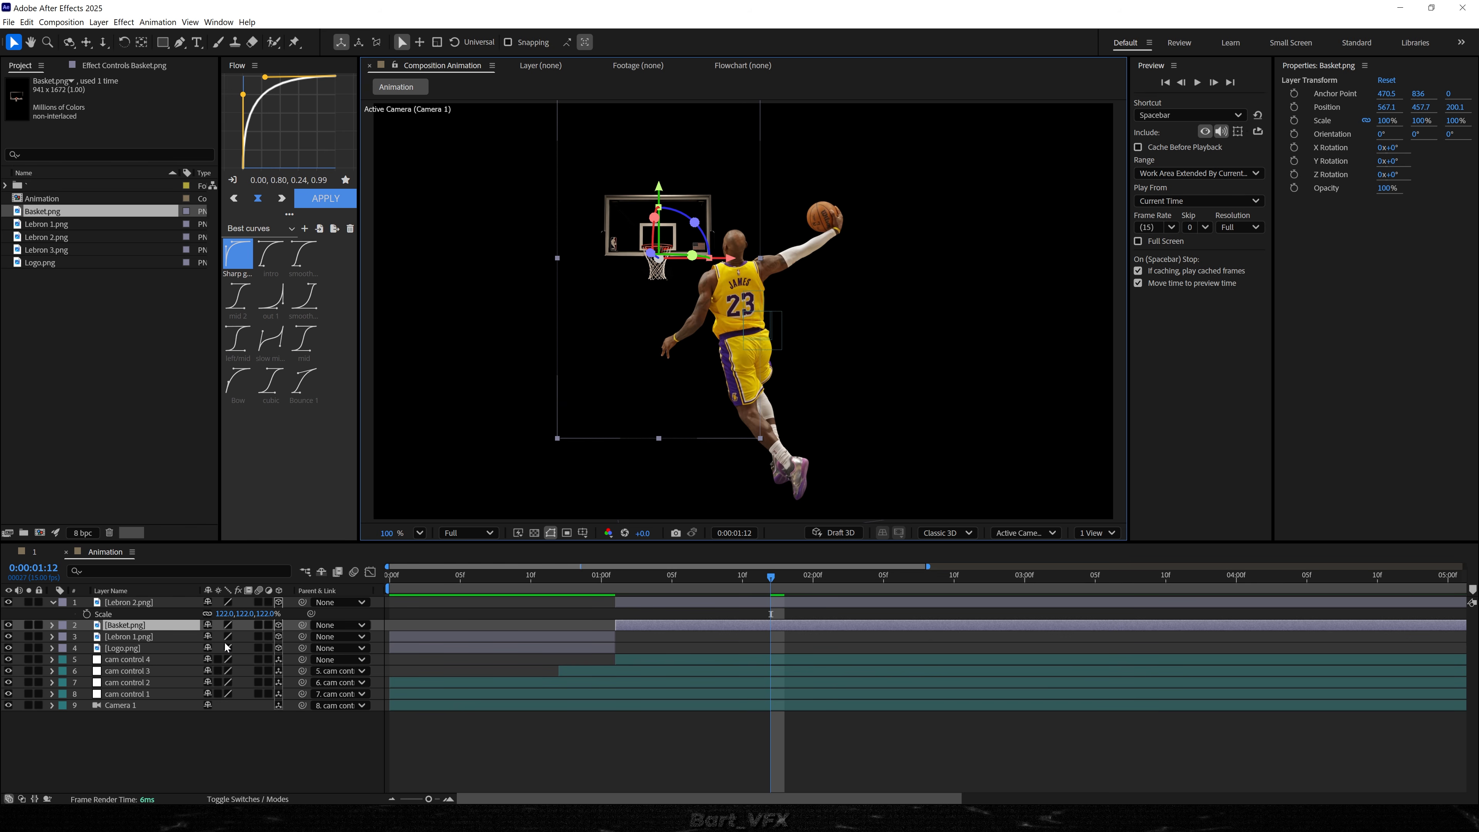
# - Scale Basket.png to 149.1%, reposition it to about X 576, Y 392 using the frames after the cut, and preview the animation
pyautogui.press('s')
pyautogui.moveTo(227, 638); pyautogui.dragTo(257, 637)
pyautogui.moveTo(616, 404); pyautogui.dragTo(609, 371)
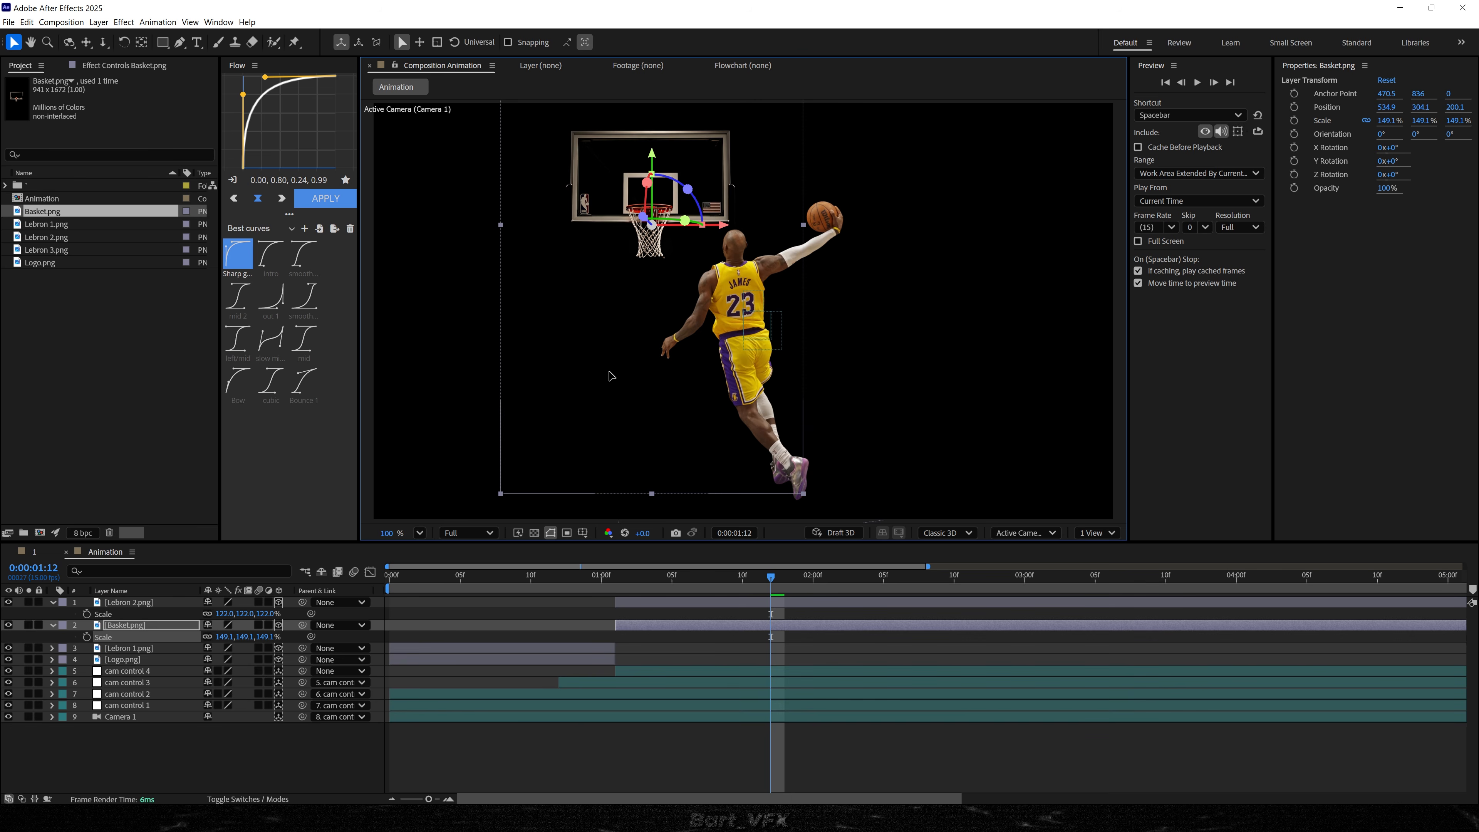
pyautogui.moveTo(606, 576); pyautogui.dragTo(630, 576)
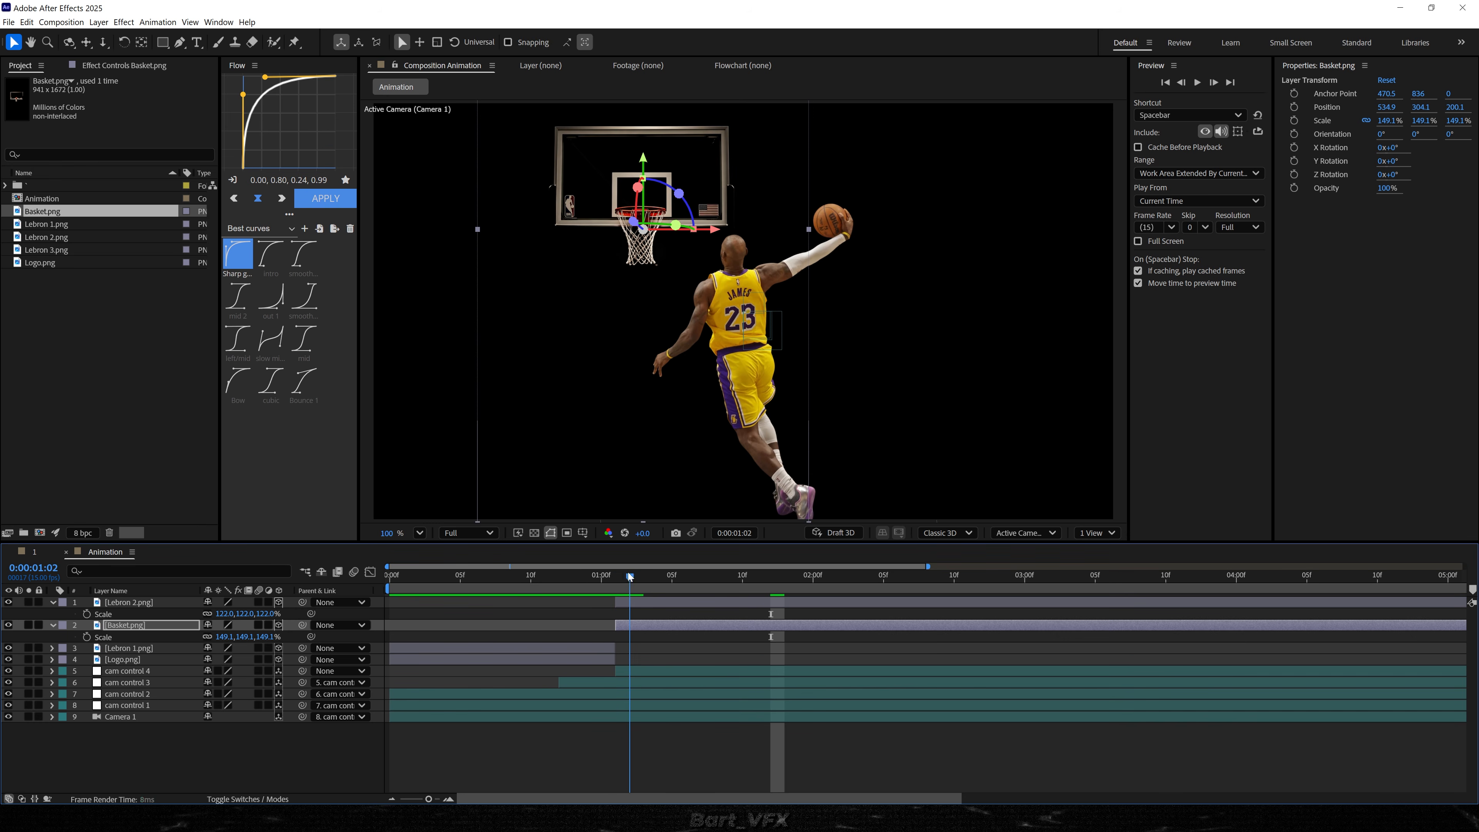
pyautogui.moveTo(650, 383); pyautogui.dragTo(652, 401)
pyautogui.moveTo(600, 576); pyautogui.dragTo(657, 577)
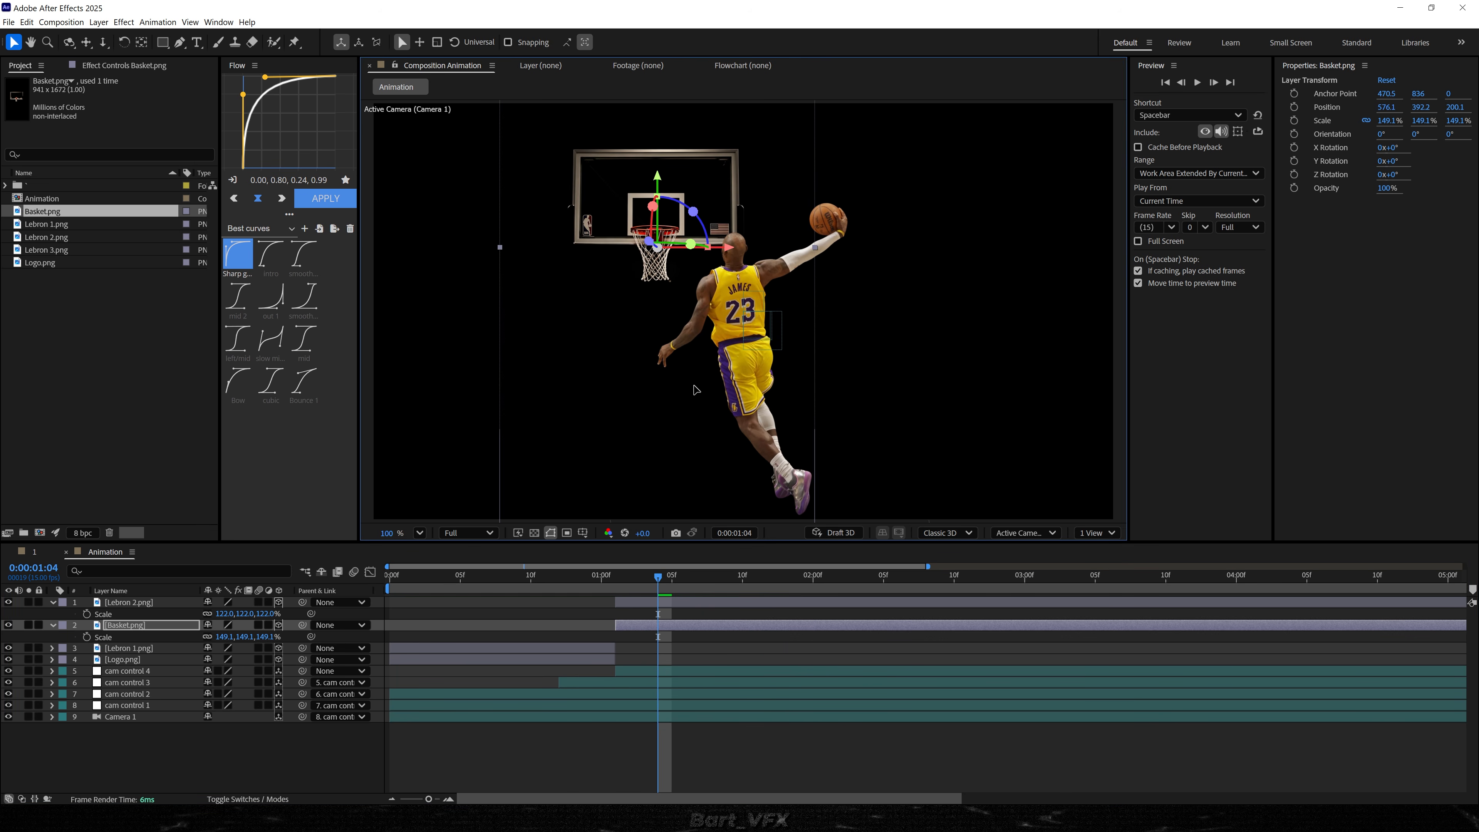
pyautogui.click(533, 576)
pyautogui.press('space')
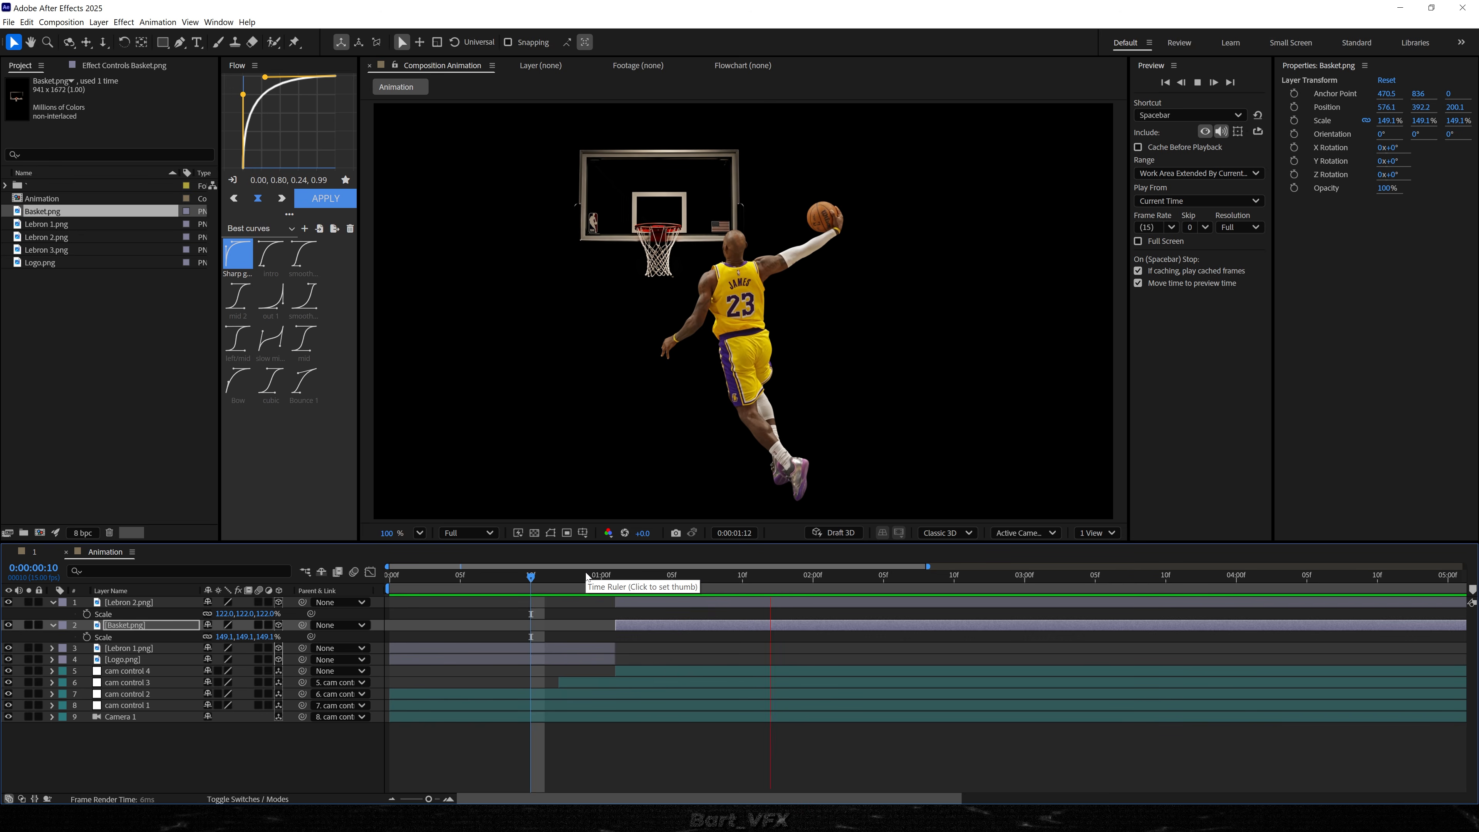
# - Push Basket.png farther back to Z 484.1, enlarge it to 173.3%, and preview the animation
pyautogui.press('space')
pyautogui.moveTo(589, 580); pyautogui.dragTo(638, 603)
pyautogui.press('space')
pyautogui.press('p')
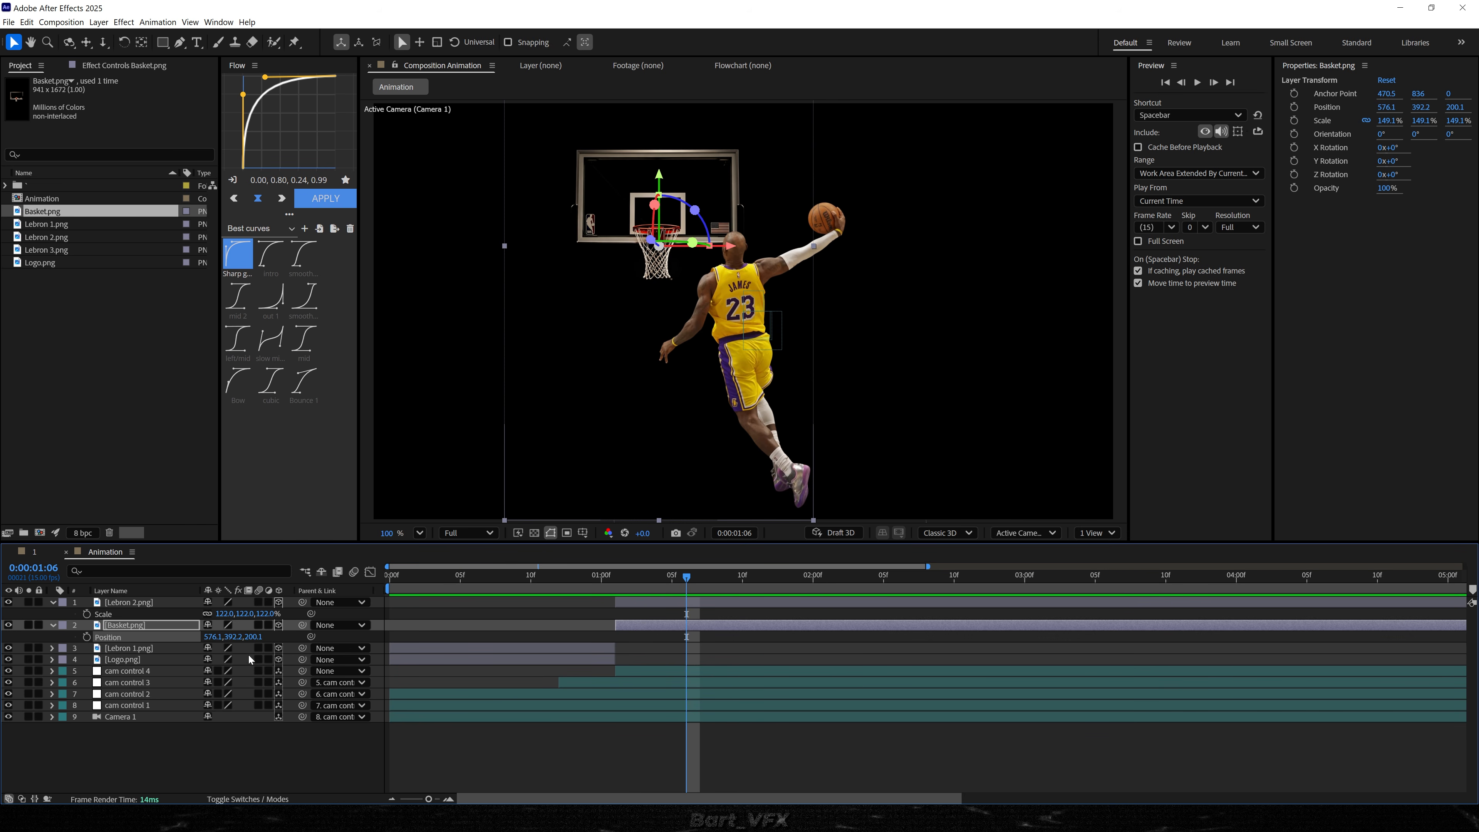
pyautogui.moveTo(264, 637)
pyautogui.mouseDown()
pyautogui.moveTo(430, 637)
pyautogui.moveTo(235, 637)
pyautogui.mouseUp()
pyautogui.press('s')
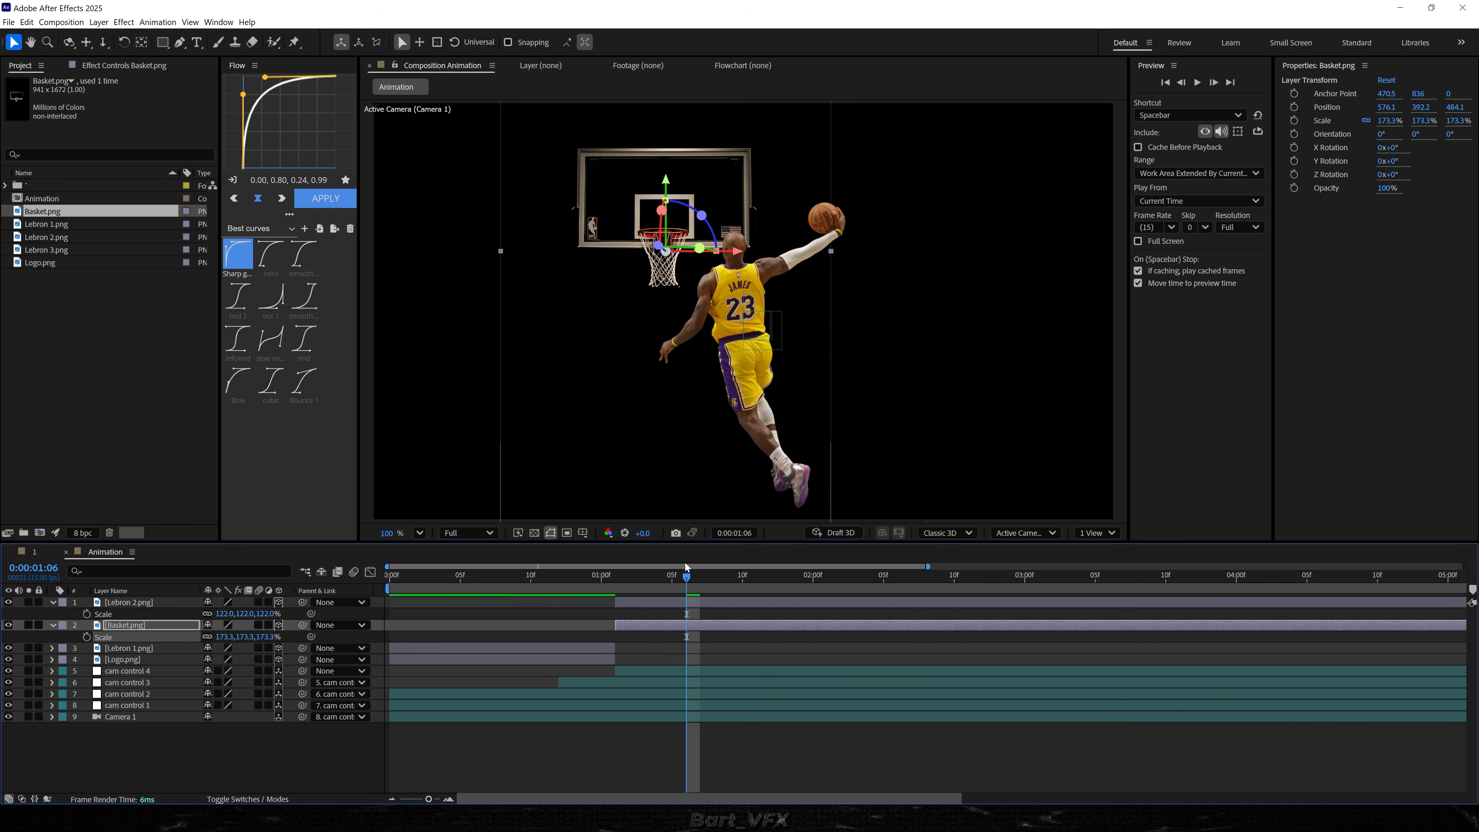
pyautogui.click(530, 575)
pyautogui.press('space')
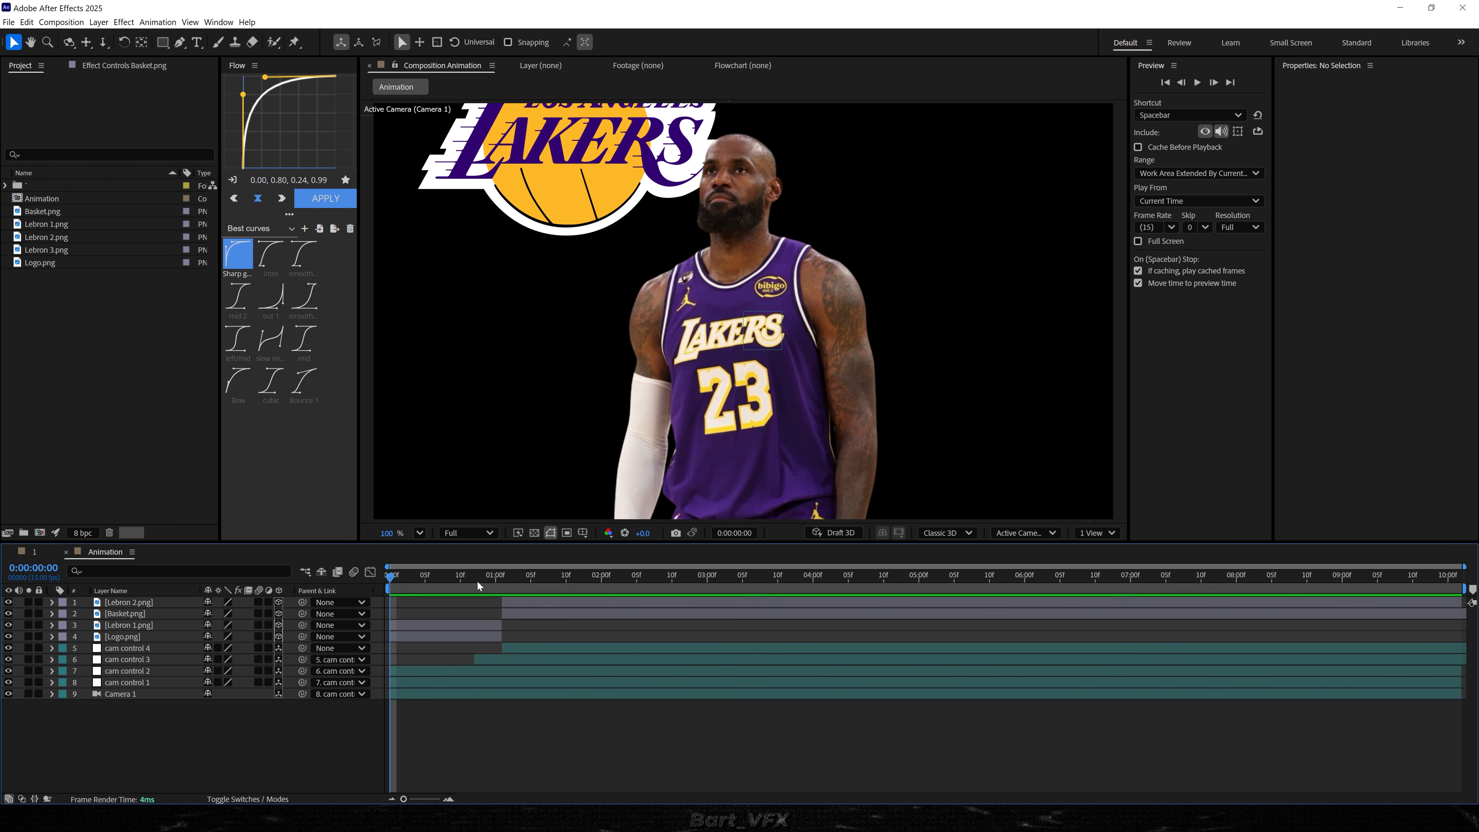
# - Trim the Lebron 2.png and Basket.png layers to end at 0:00:02:02
pyautogui.moveTo(474, 579); pyautogui.dragTo(498, 574)
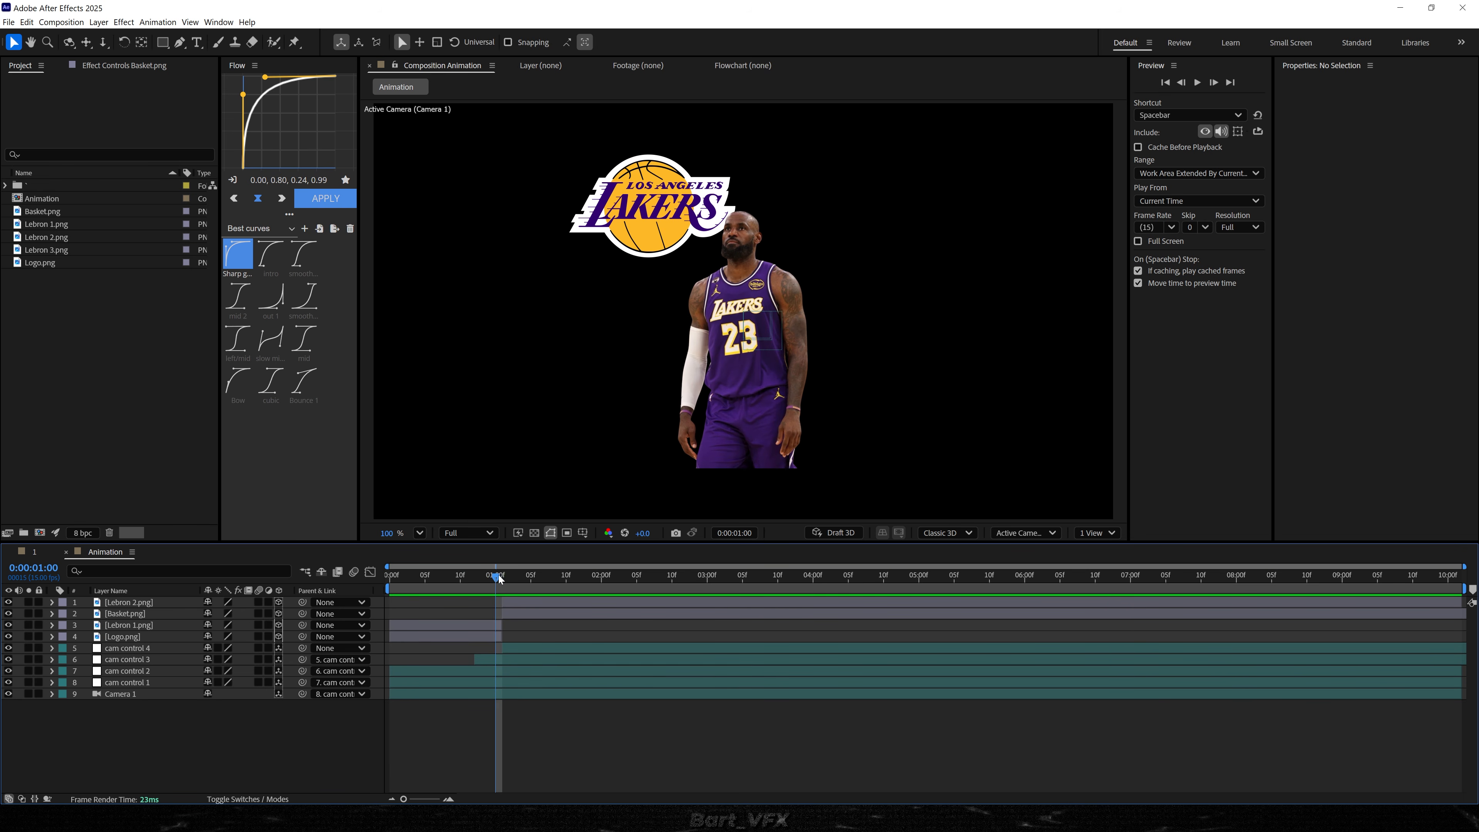
pyautogui.press('pagedown')
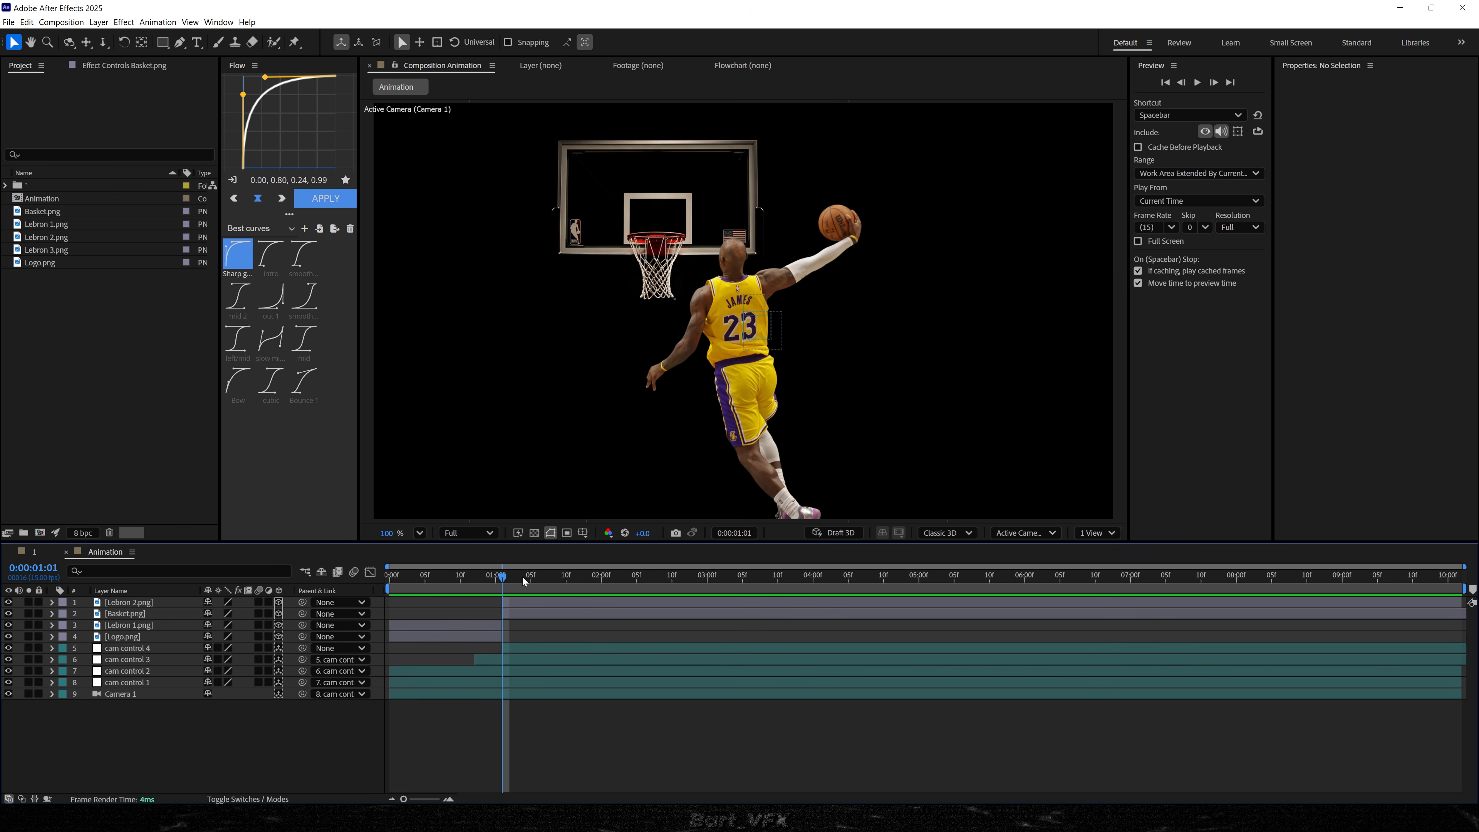
pyautogui.hotkey('shift', 'pagedown')
pyautogui.press('pagedown')
pyautogui.press('pagedown')
pyautogui.press('pagedown')
pyautogui.press('pagedown')
pyautogui.press('pagedown')
pyautogui.press('pagedown')
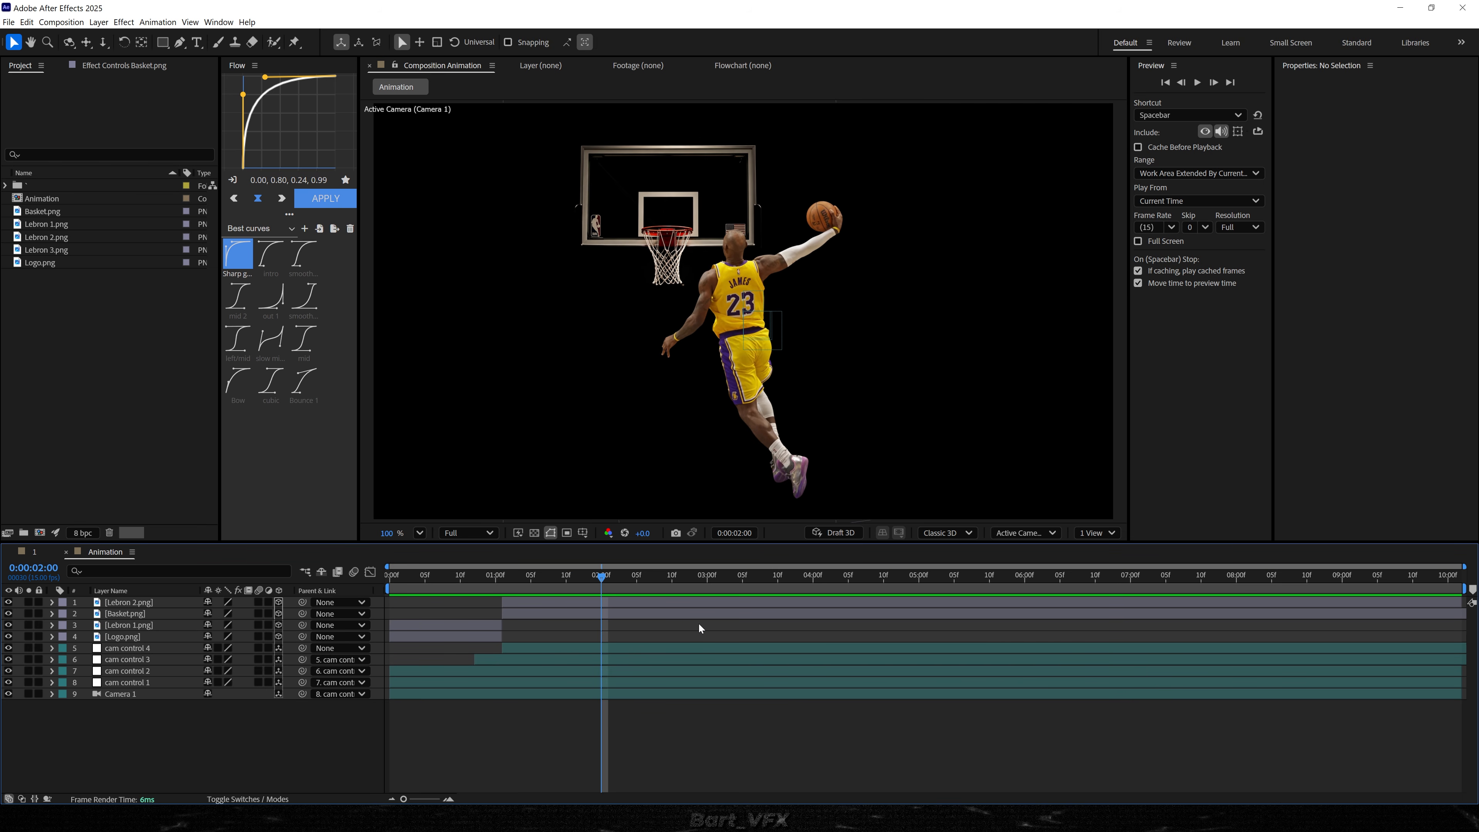
pyautogui.click(625, 616)
pyautogui.keyDown('shift'); pyautogui.click(619, 602); pyautogui.keyUp('shift')
pyautogui.hotkey('alt', ']')
pyautogui.scroll(2, 604, 615)
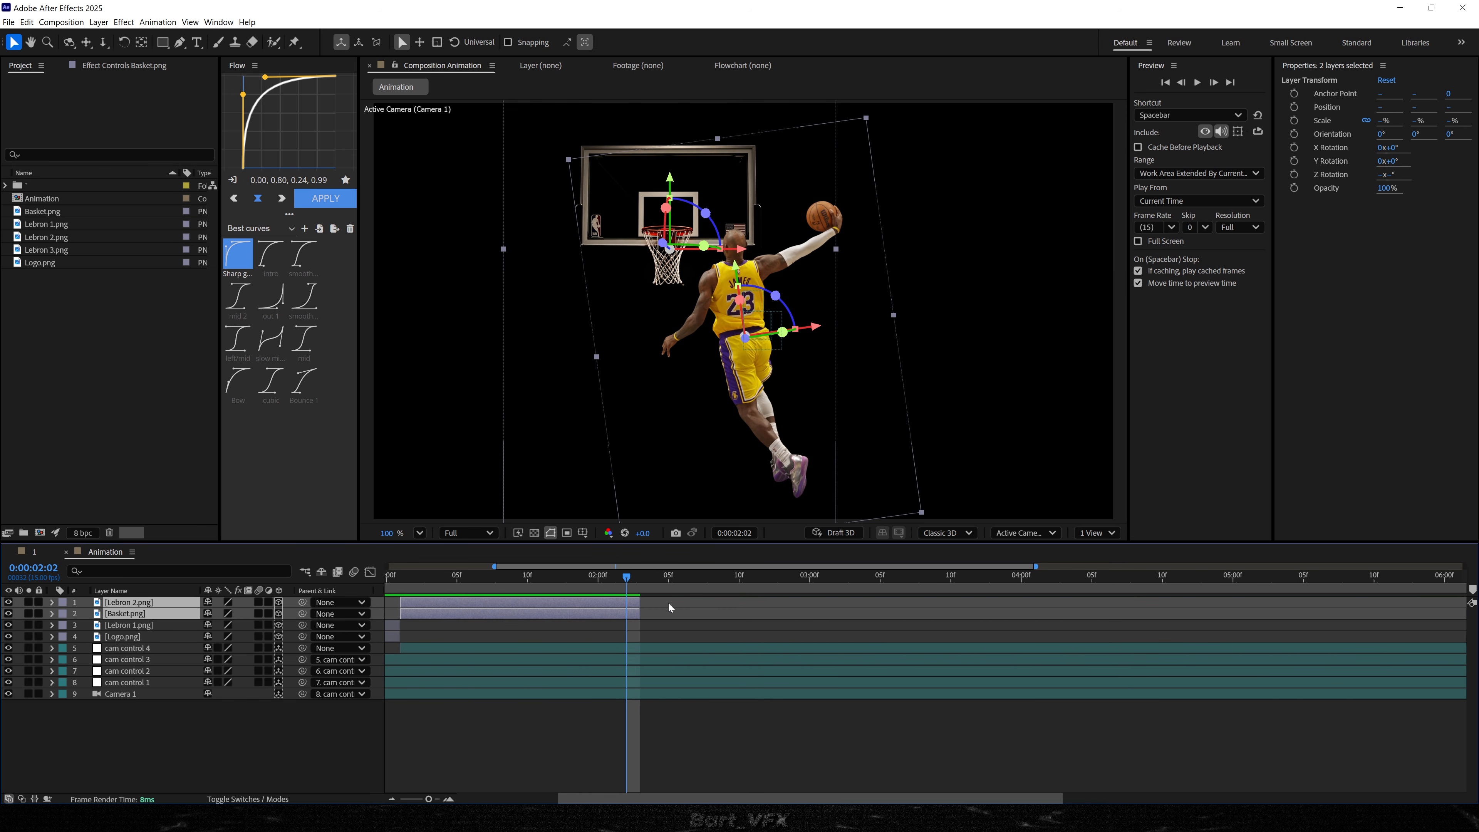
pyautogui.moveTo(642, 602); pyautogui.dragTo(628, 604)
pyautogui.scroll(-2, 637, 589)
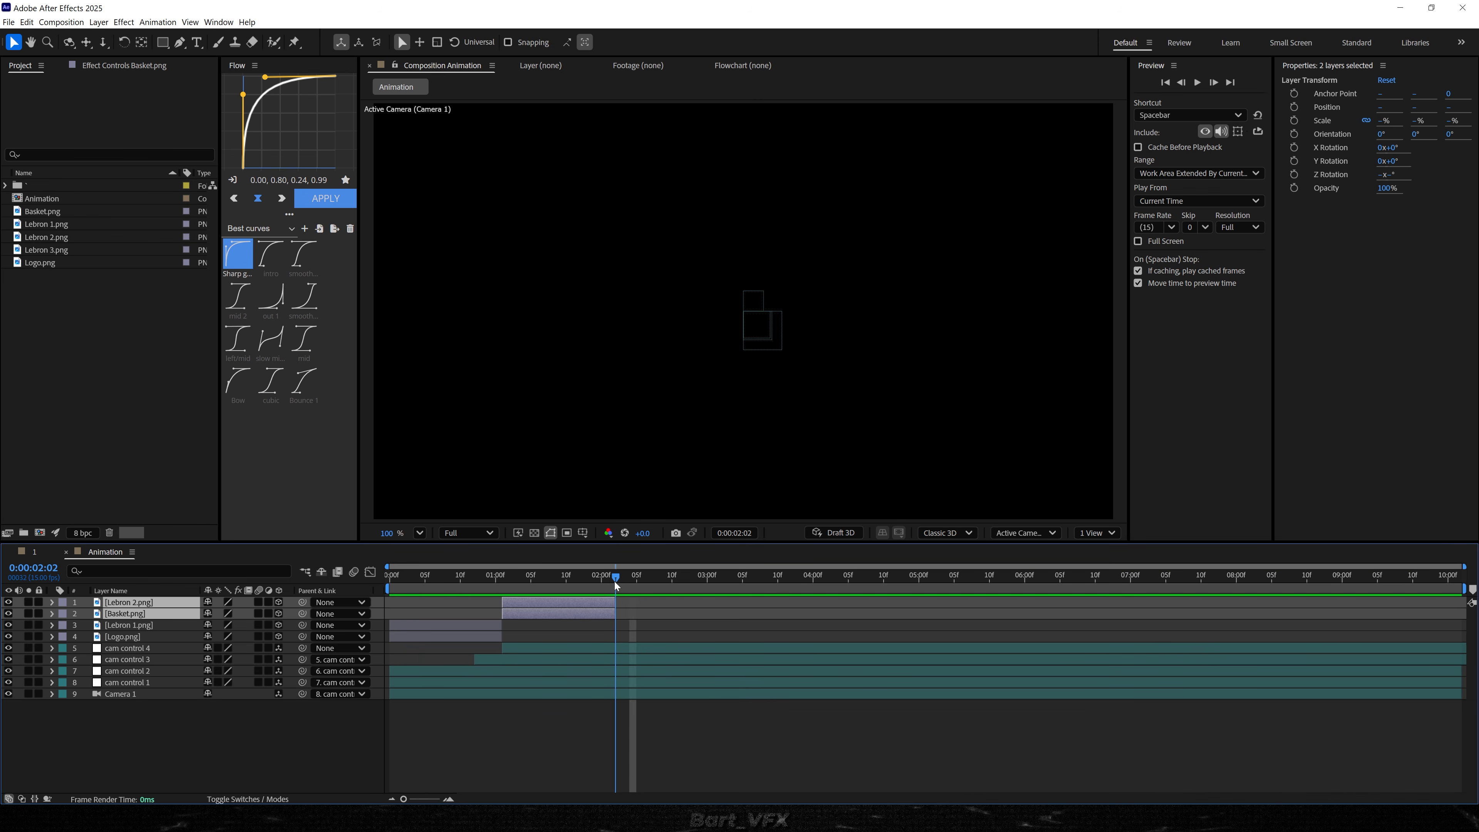
# - Add Lebron 3.png to the composition as the uppermost layer starting at 0:00:02:02
pyautogui.click(62, 333)
pyautogui.click(42, 252)
pyautogui.moveTo(42, 254); pyautogui.dragTo(630, 585)
pyautogui.press('[')
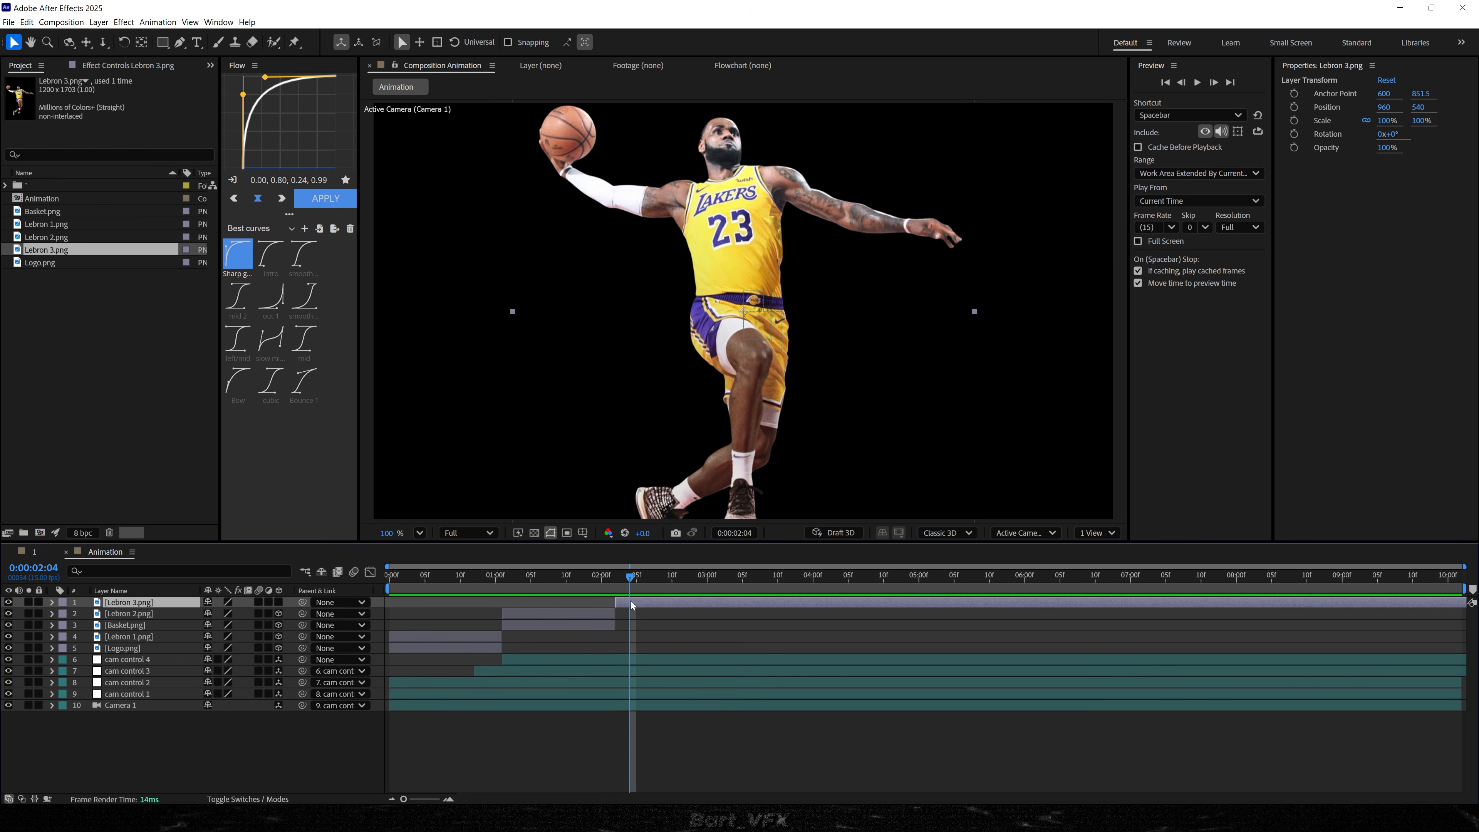
# - Set Lebron 3.png's Opacity to 47% and make it a 3D layer
pyautogui.press('t')
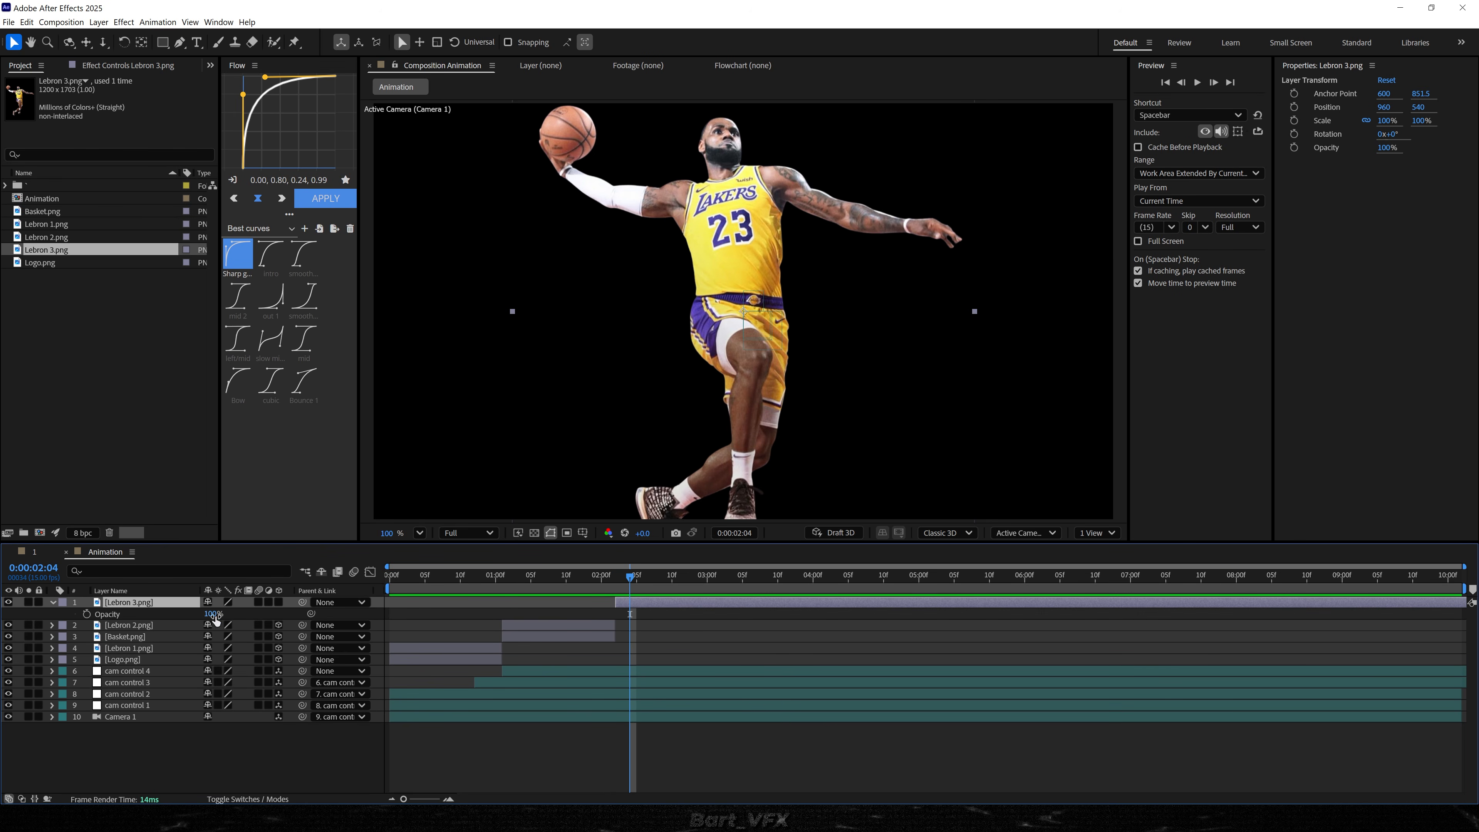
pyautogui.click(215, 616)
pyautogui.write('47')
pyautogui.press('Return')
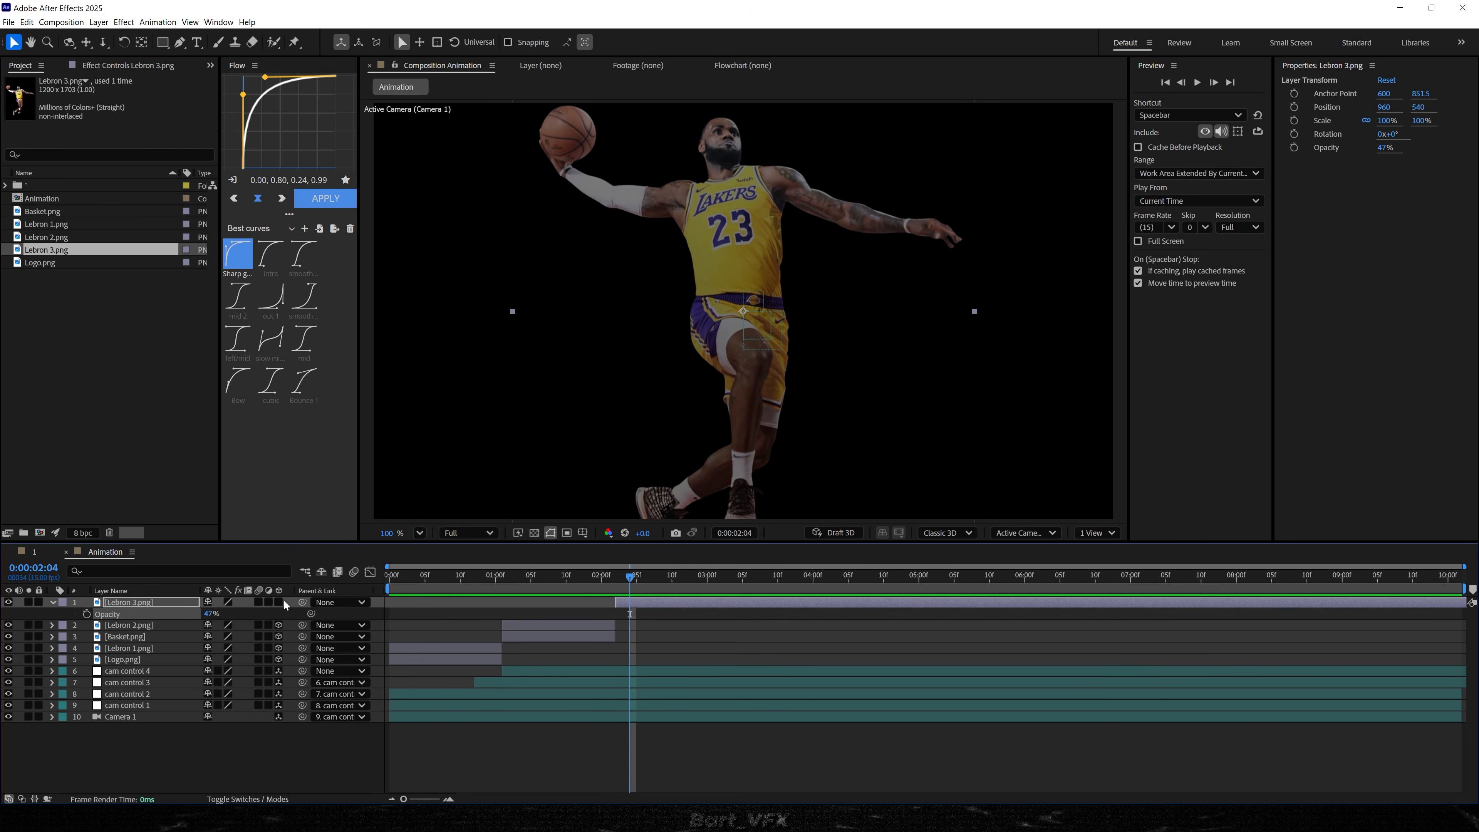
pyautogui.click(279, 602)
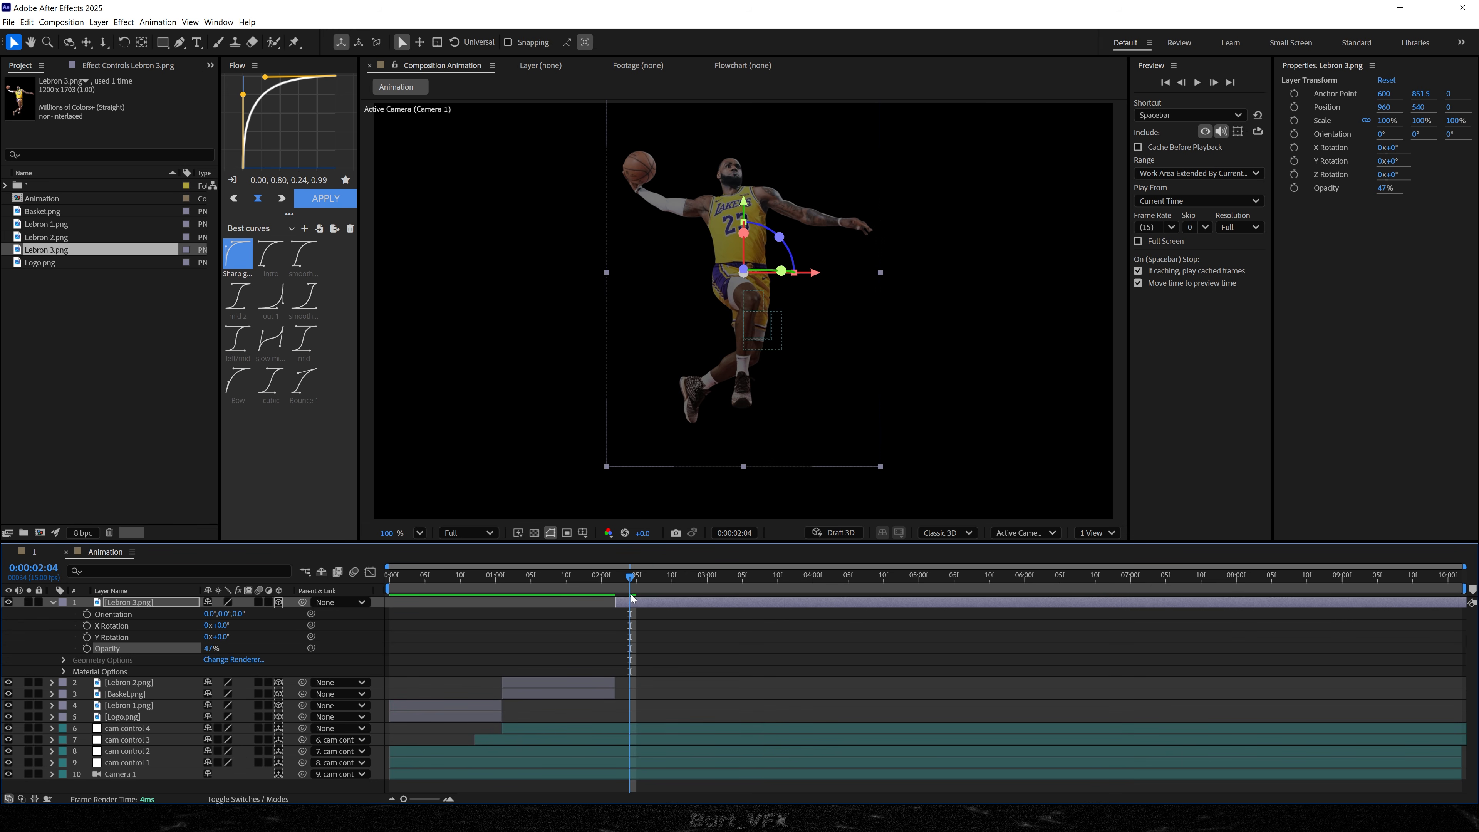
# - Extend Lebron 3.png's start back to 0:00:02:01 and copy Lebron 2.png's Position onto it
pyautogui.scroll(2, 582, 612)
pyautogui.click(737, 604)
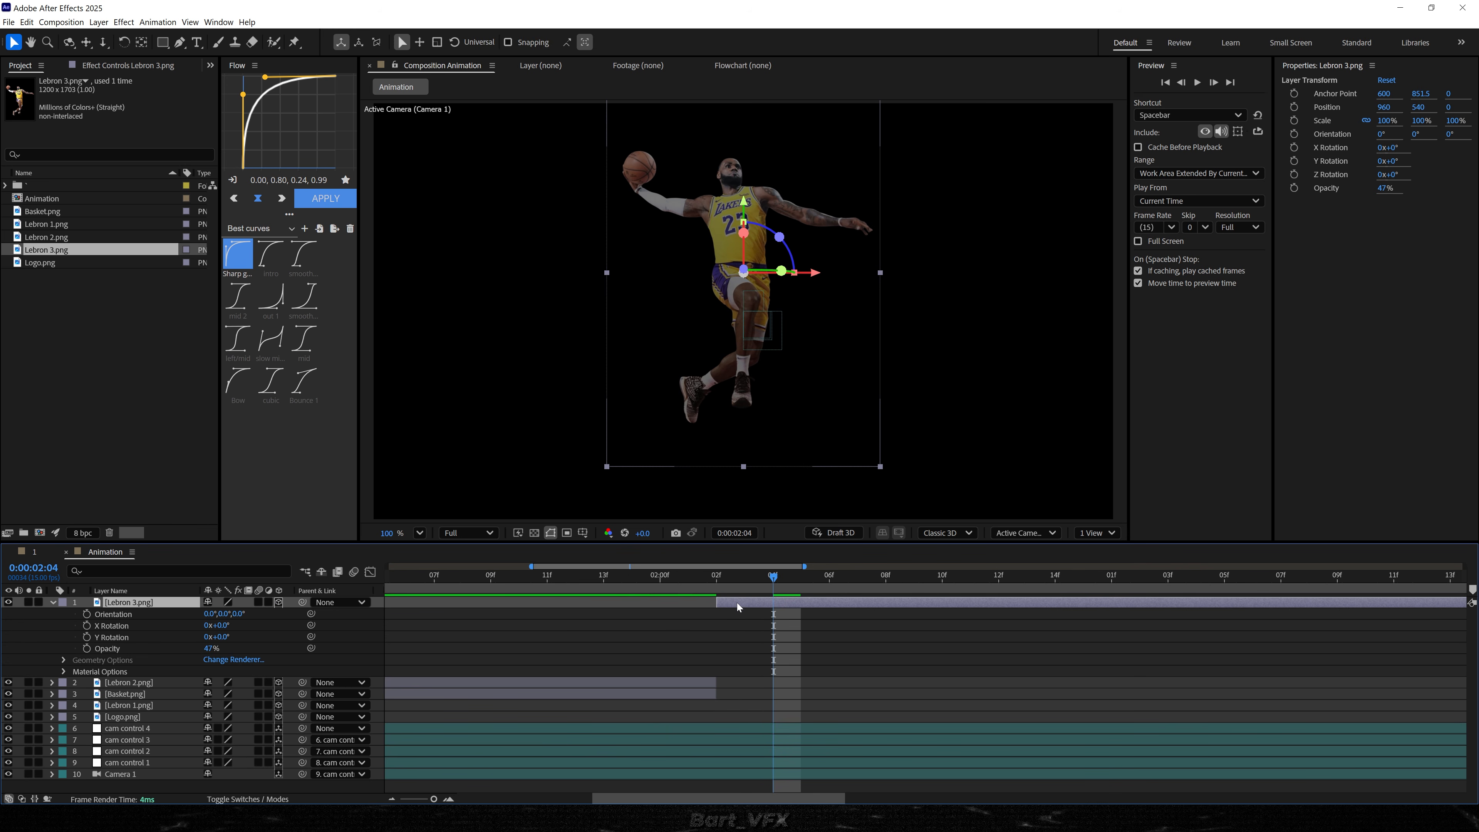
pyautogui.click(690, 579)
pyautogui.press('p')
pyautogui.click(130, 626)
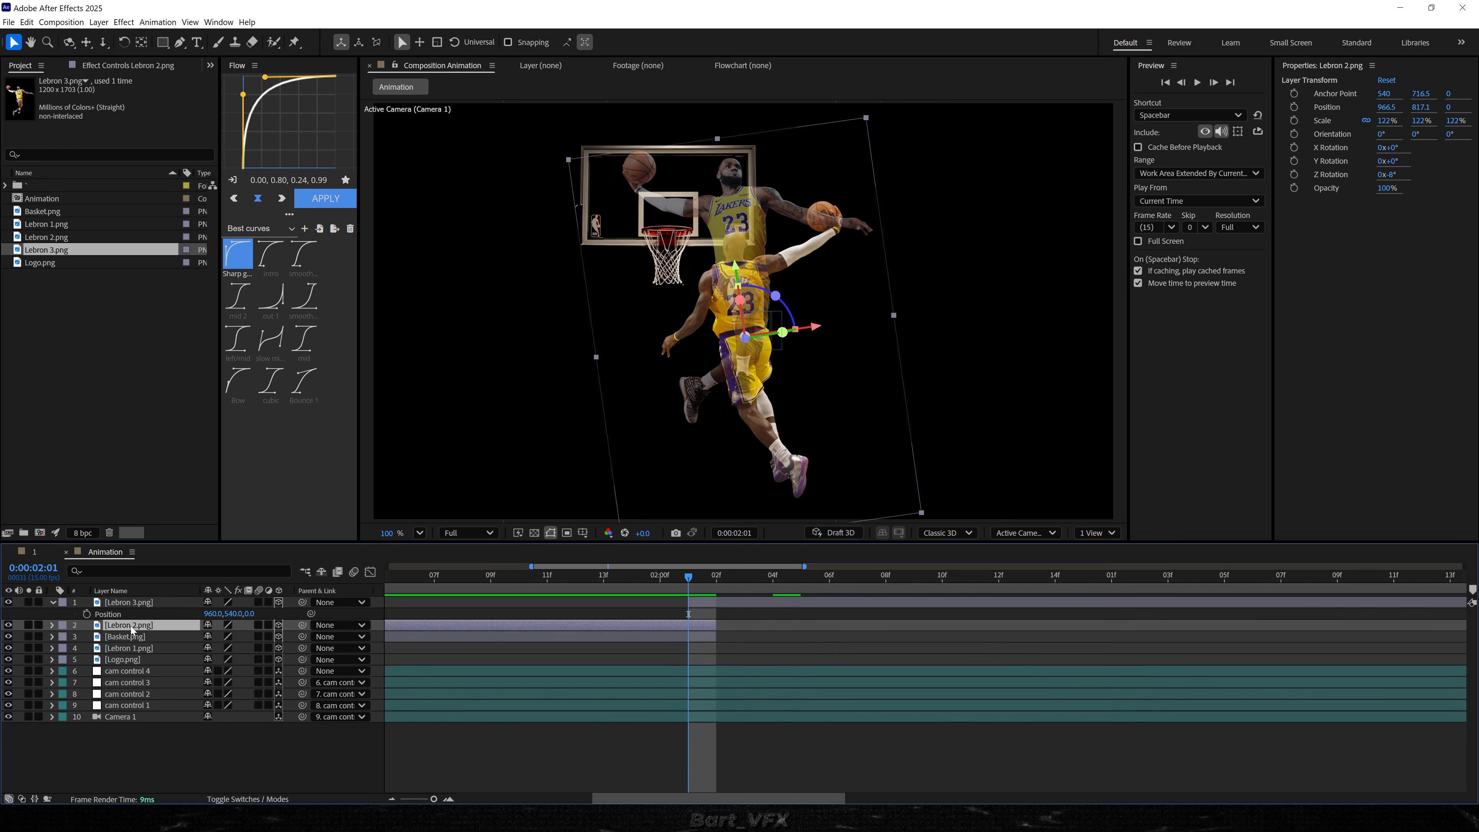
pyautogui.press('p')
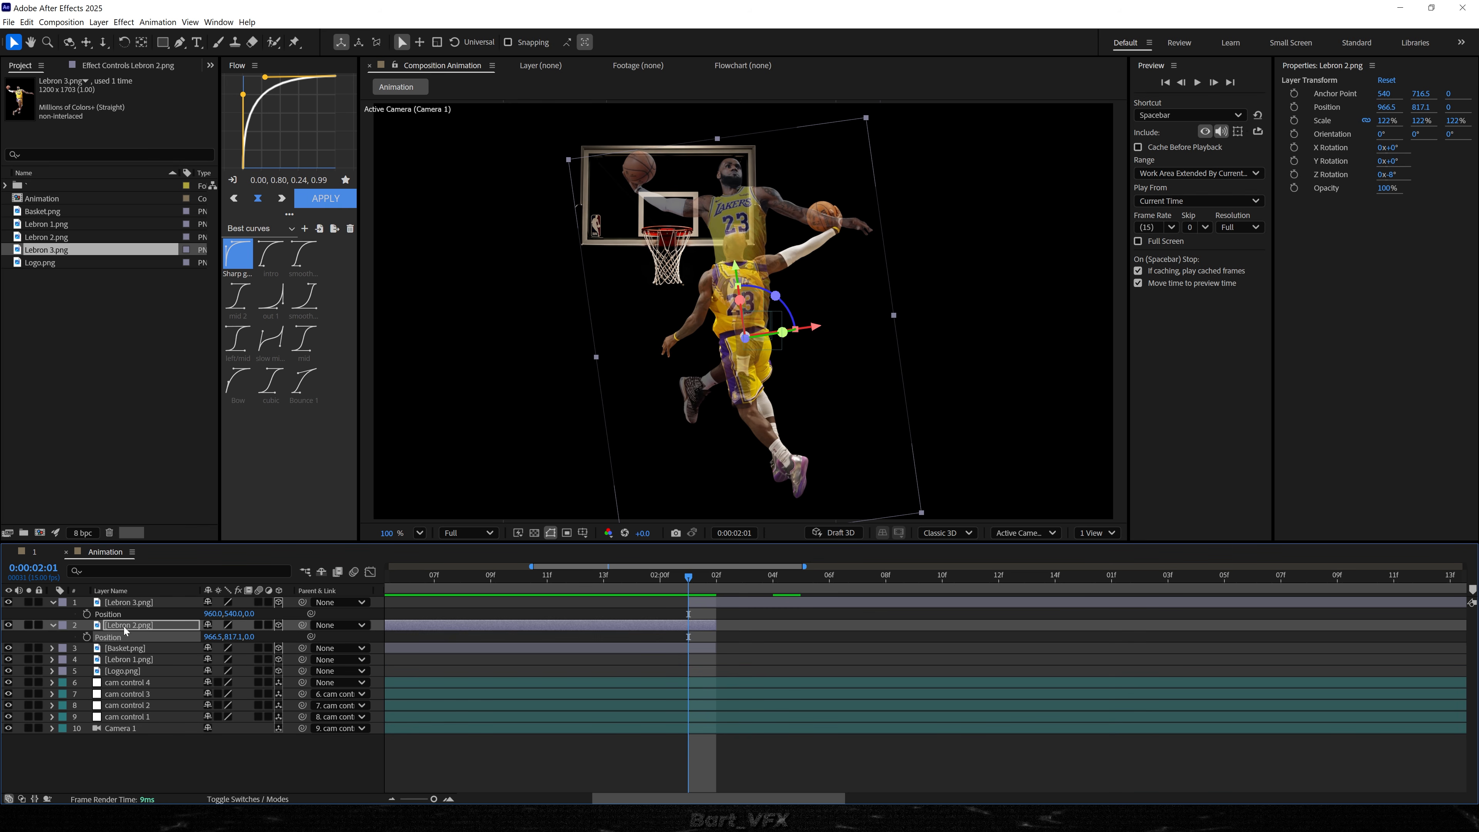
pyautogui.click(122, 616)
pyautogui.hotkey('ctrl', 'v')
# - Align Lebron 3.png's torso with Lebron 2.png by moving it to about X 981, Y 904 and scaling it to 105.7%
pyautogui.scroll(5, 767, 289)
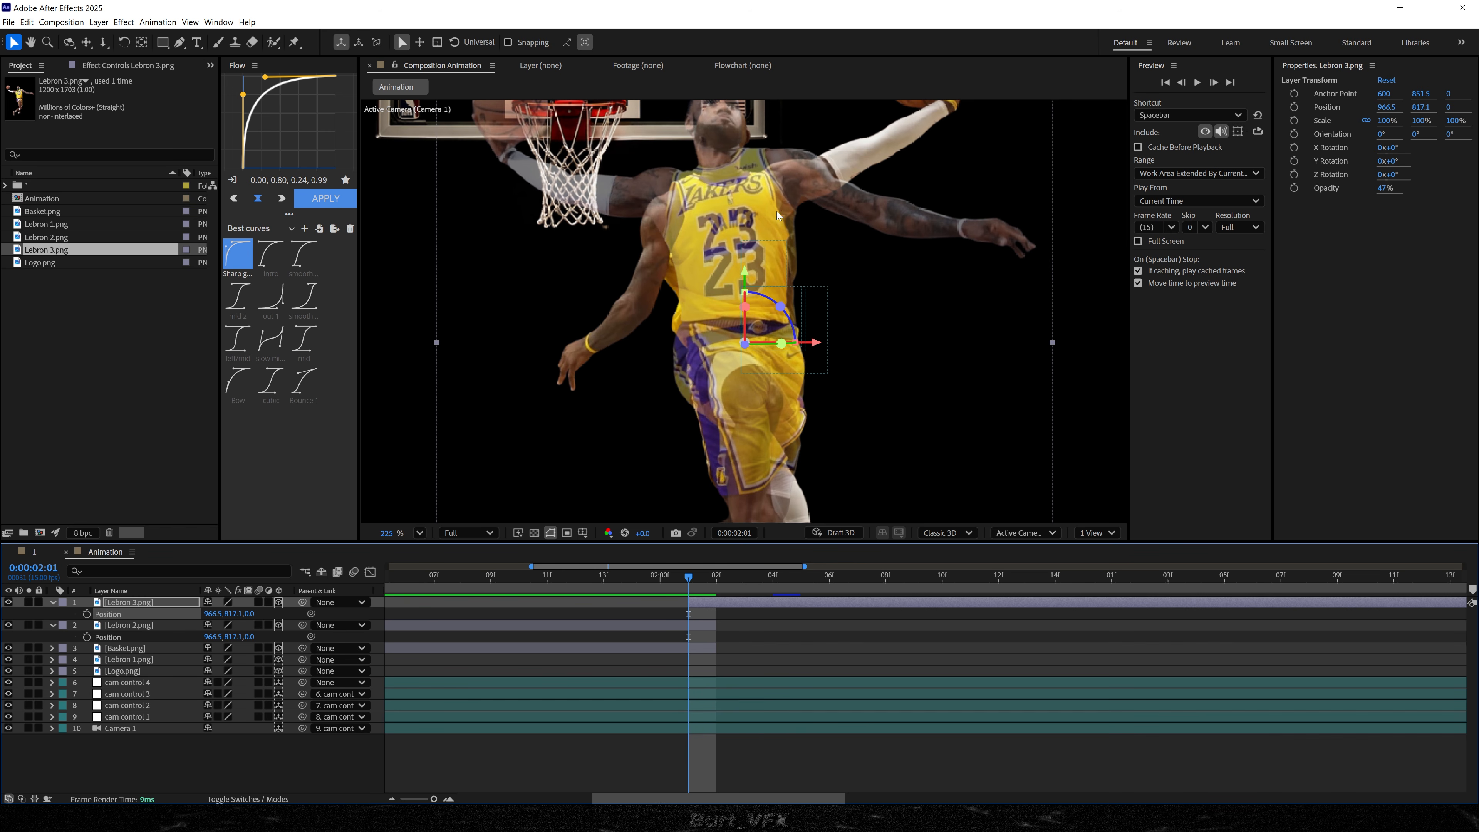
pyautogui.moveTo(694, 268); pyautogui.dragTo(702, 309)
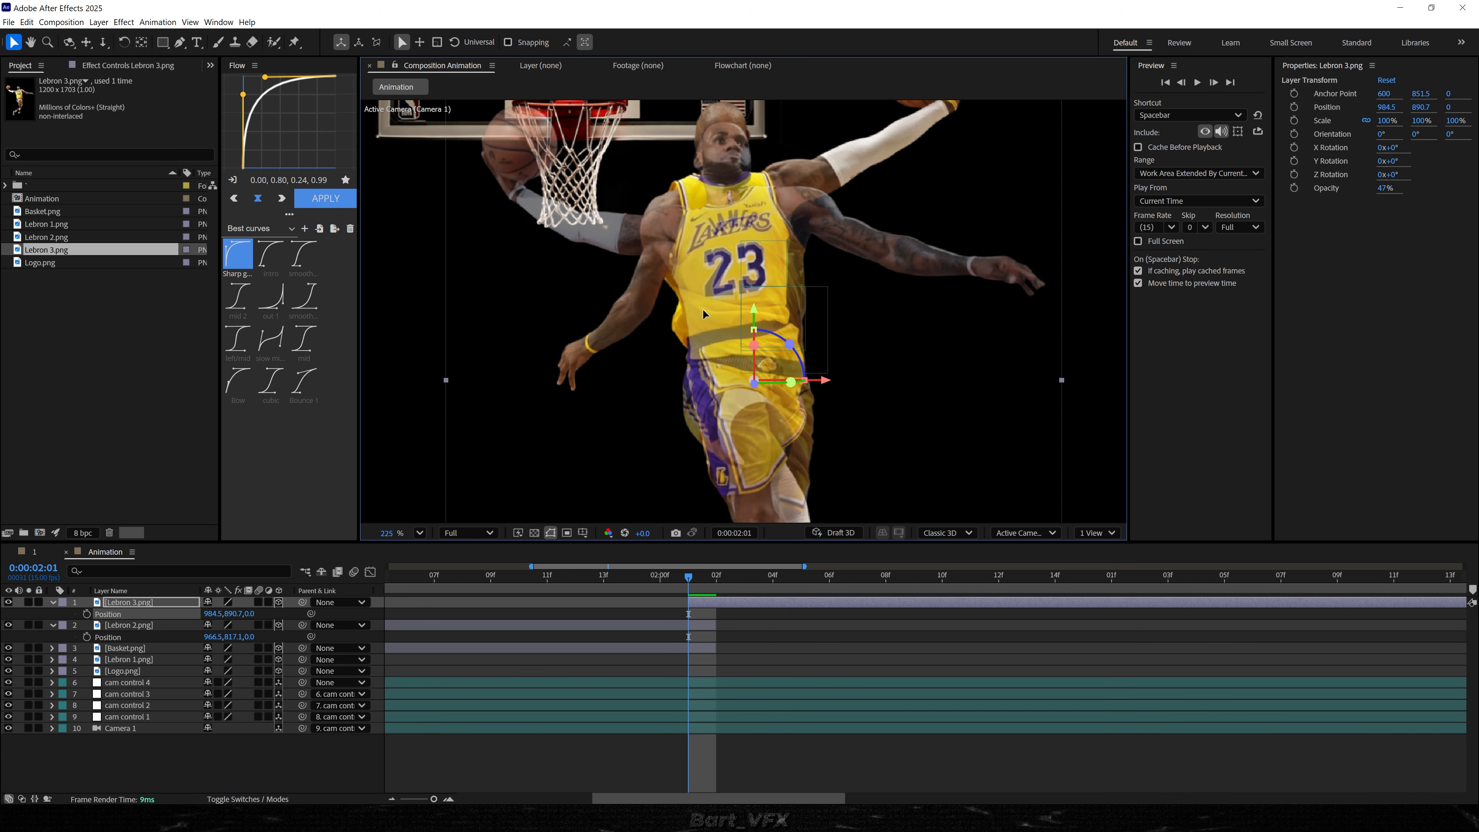
pyautogui.press('s')
pyautogui.moveTo(220, 616); pyautogui.dragTo(248, 616)
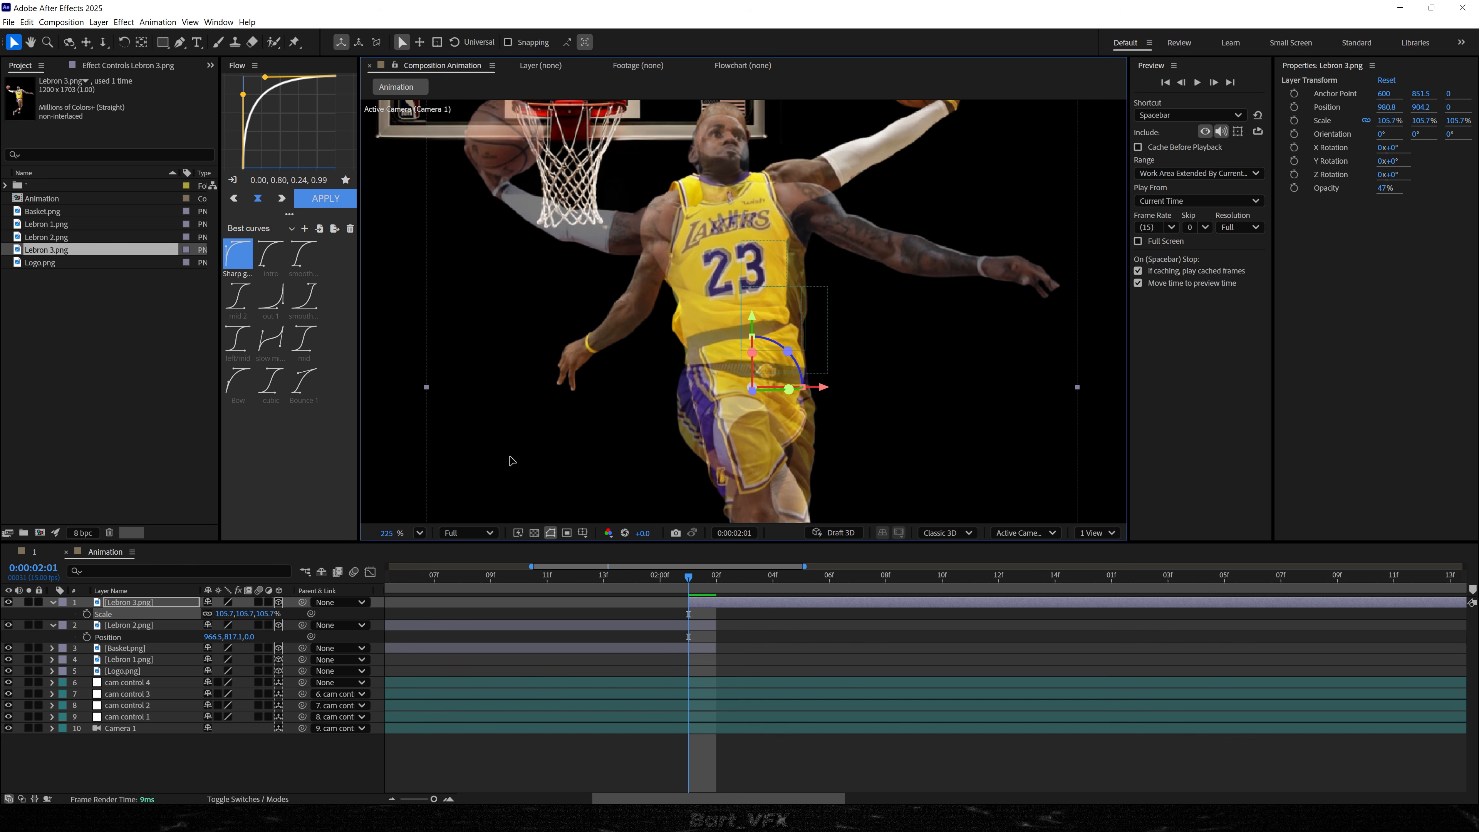
# - Trim Lebron 3.png's start to 0:00:02:02, restore its Opacity to 100%, and check the cut from Lebron 2.png
pyautogui.moveTo(687, 602); pyautogui.dragTo(712, 602)
pyautogui.click(742, 623)
pyautogui.click(802, 578)
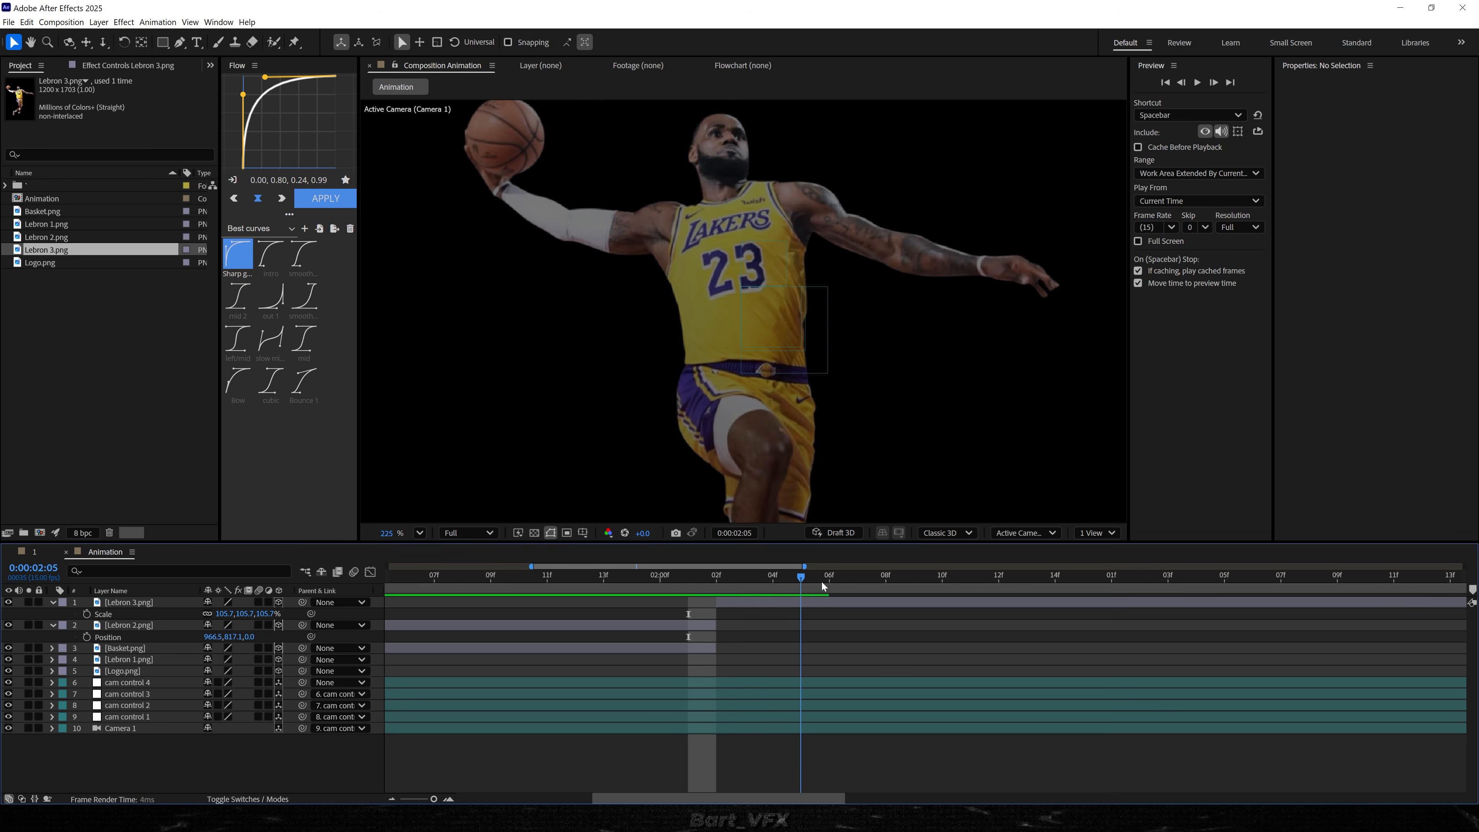
pyautogui.moveTo(790, 589); pyautogui.dragTo(856, 600)
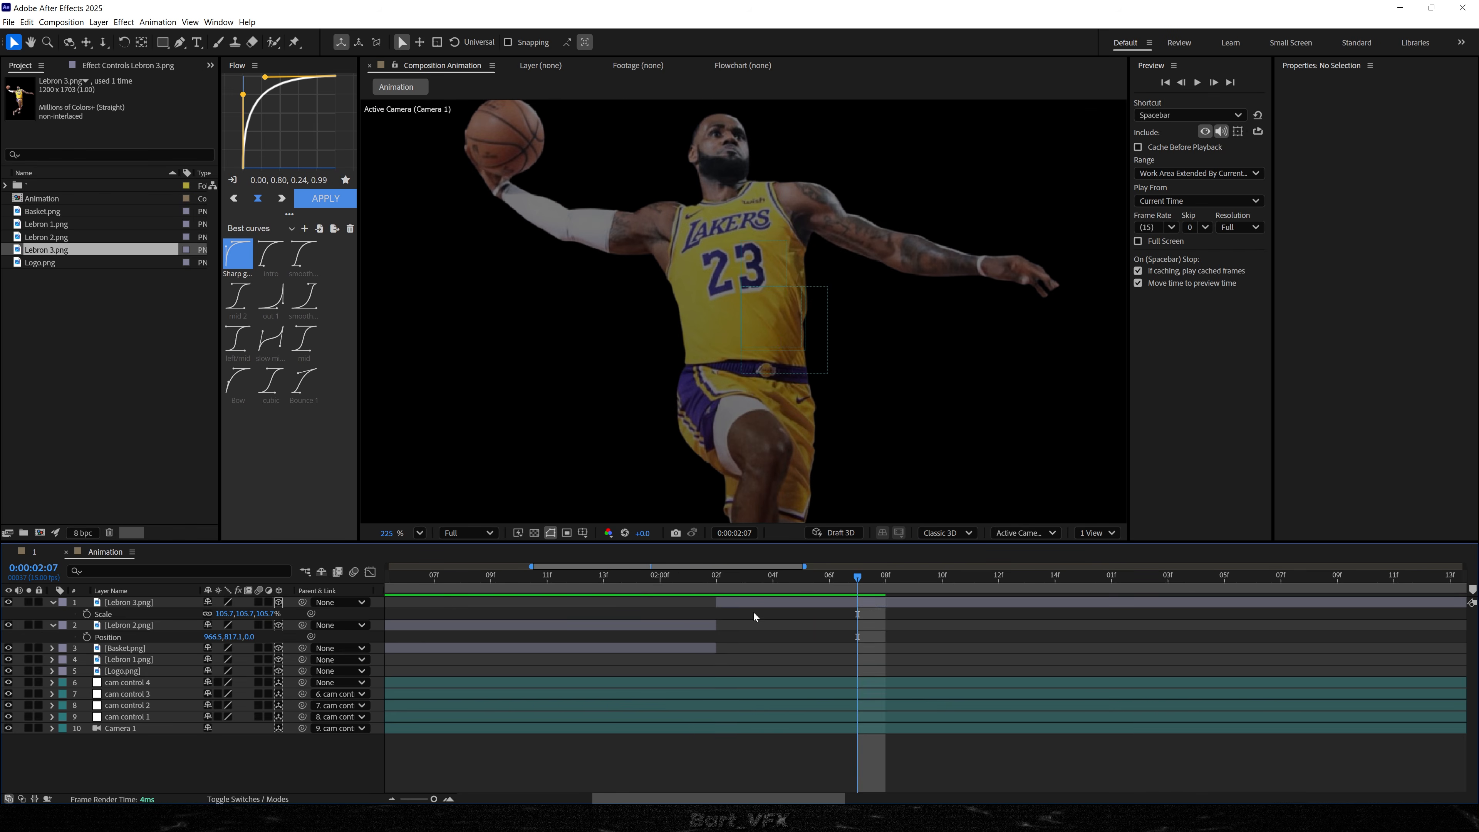
pyautogui.click(756, 603)
pyautogui.press('t')
pyautogui.moveTo(212, 613); pyautogui.dragTo(393, 612)
pyautogui.moveTo(735, 589); pyautogui.dragTo(620, 583)
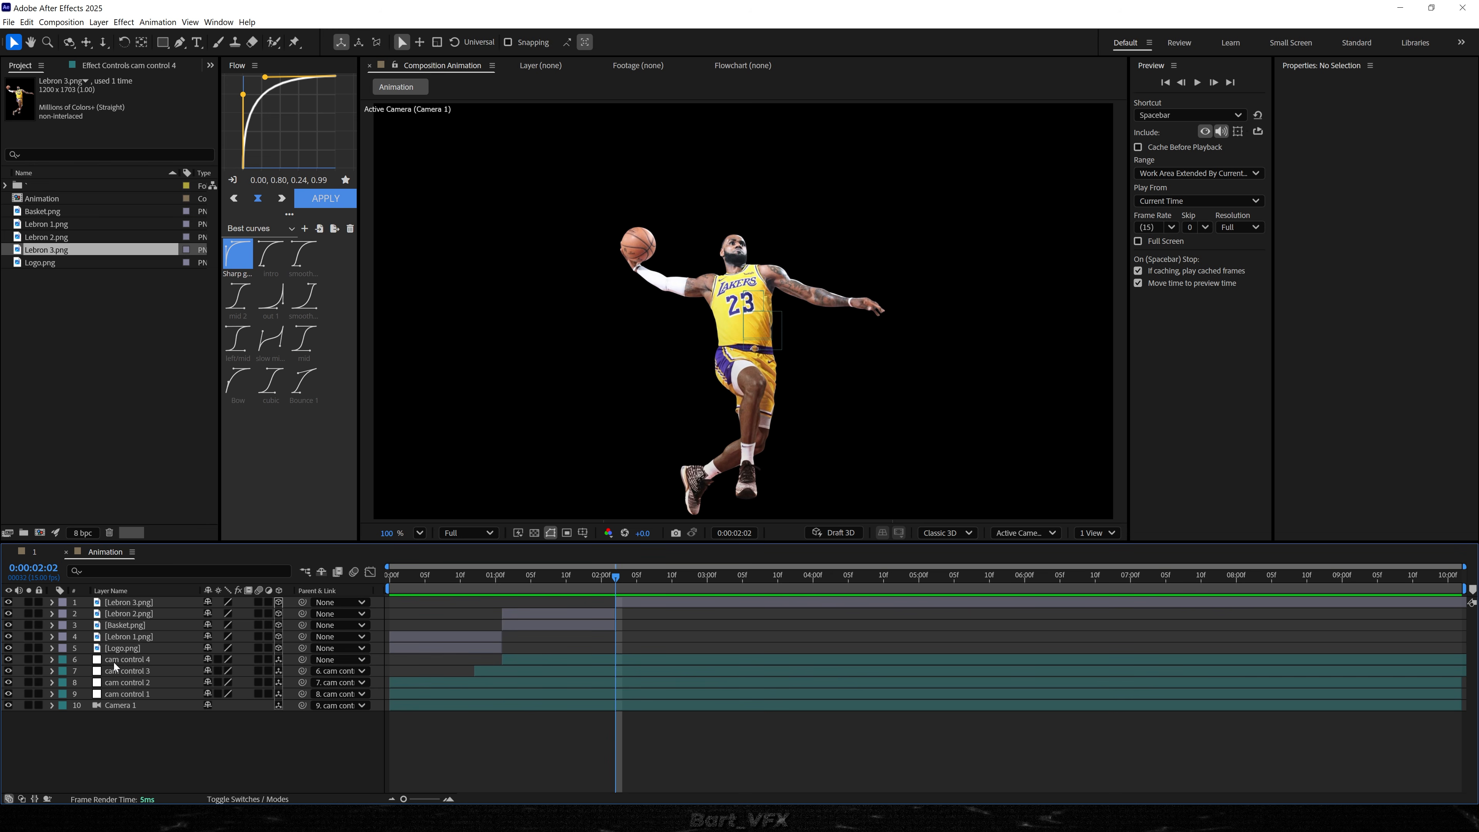
# - Duplicate cam control 4 with only its first Position keyframe, parent cam control 4 to the duplicate, and start the duplicate shortly before the Lebron 3.png cut
pyautogui.click(138, 660)
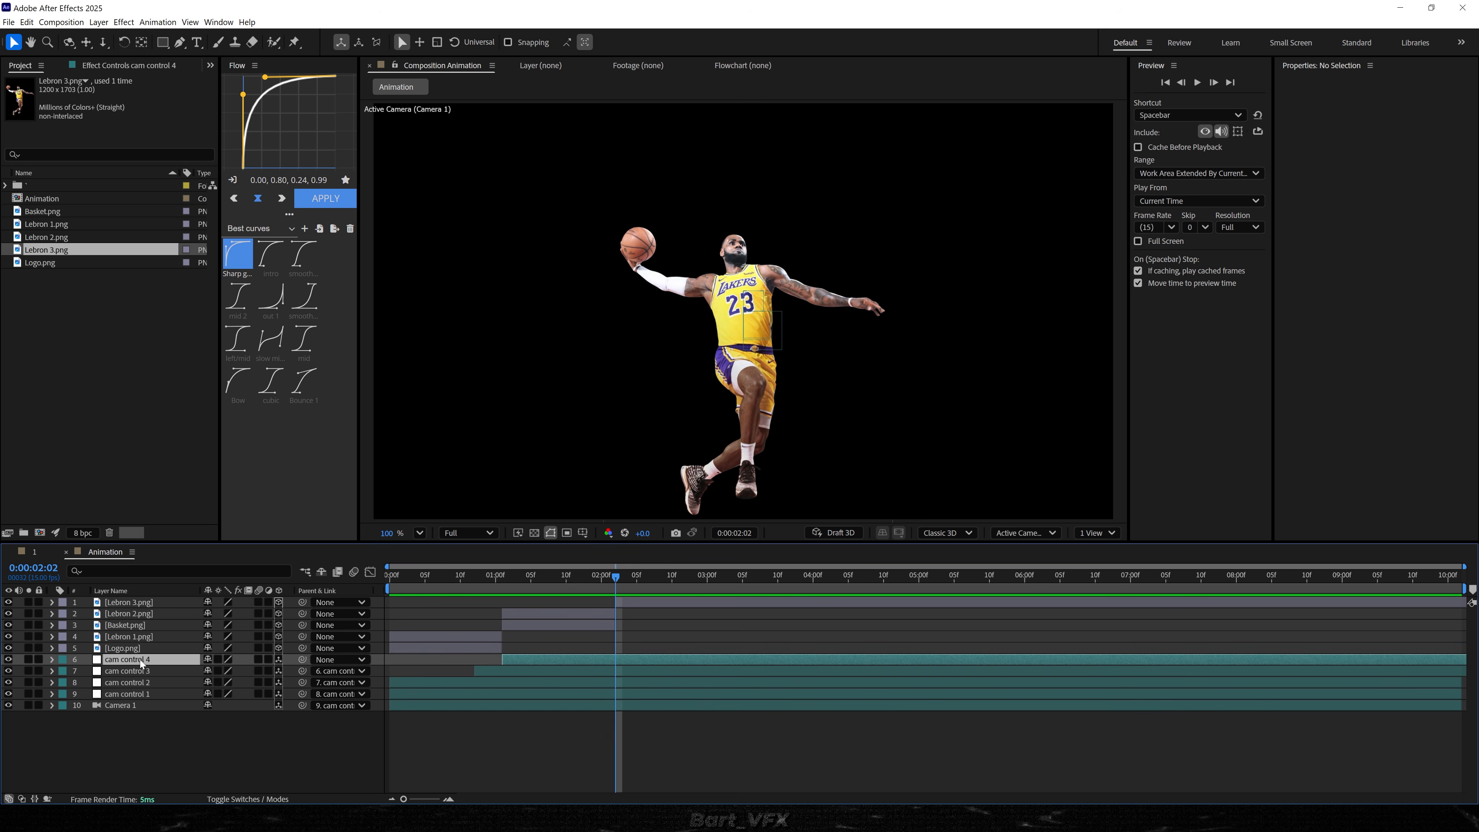
pyautogui.hotkey('ctrl', 'd')
pyautogui.press('p')
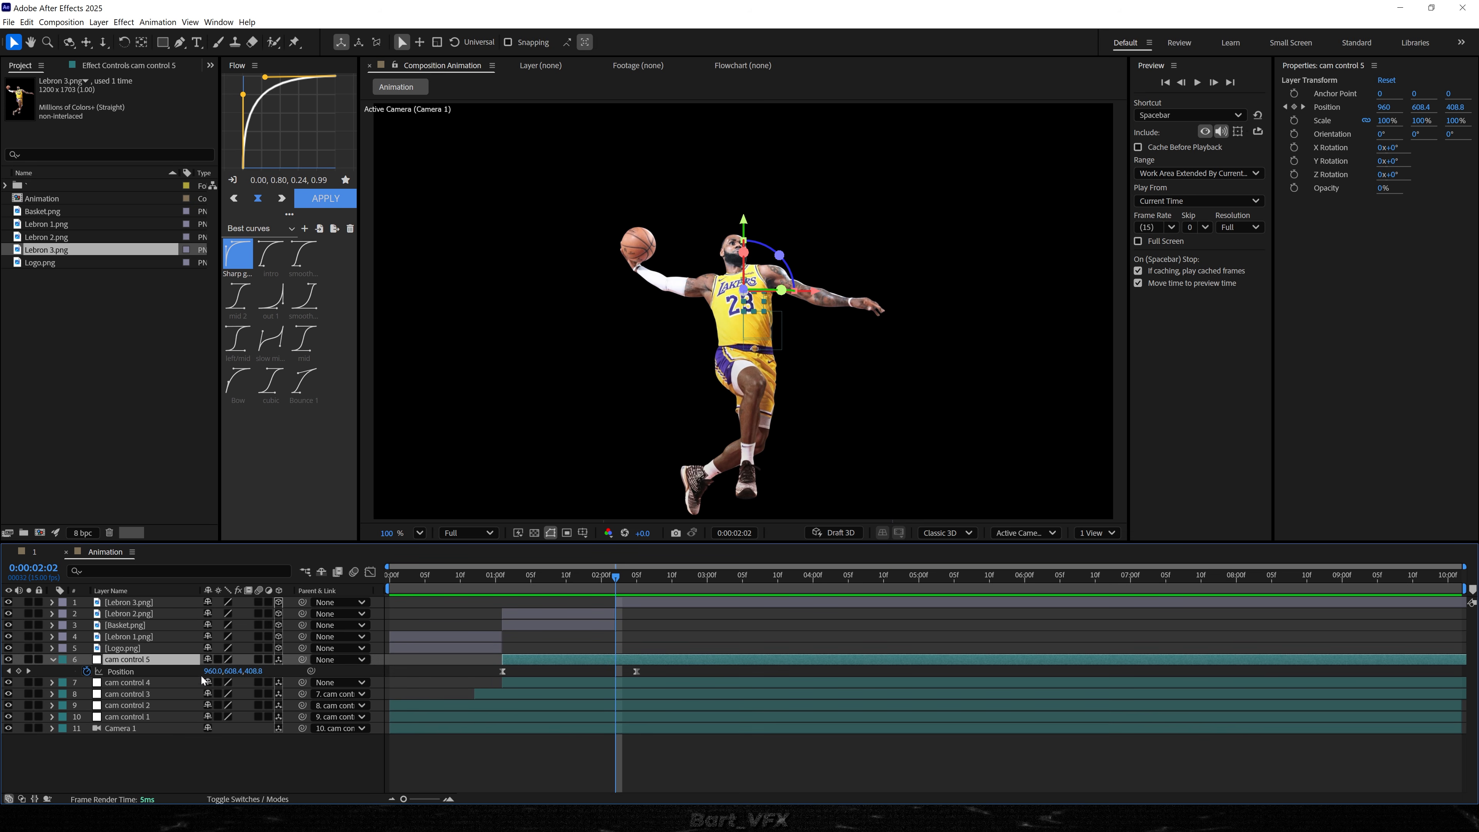
pyautogui.moveTo(647, 662); pyautogui.dragTo(620, 678)
pyautogui.press('Delete')
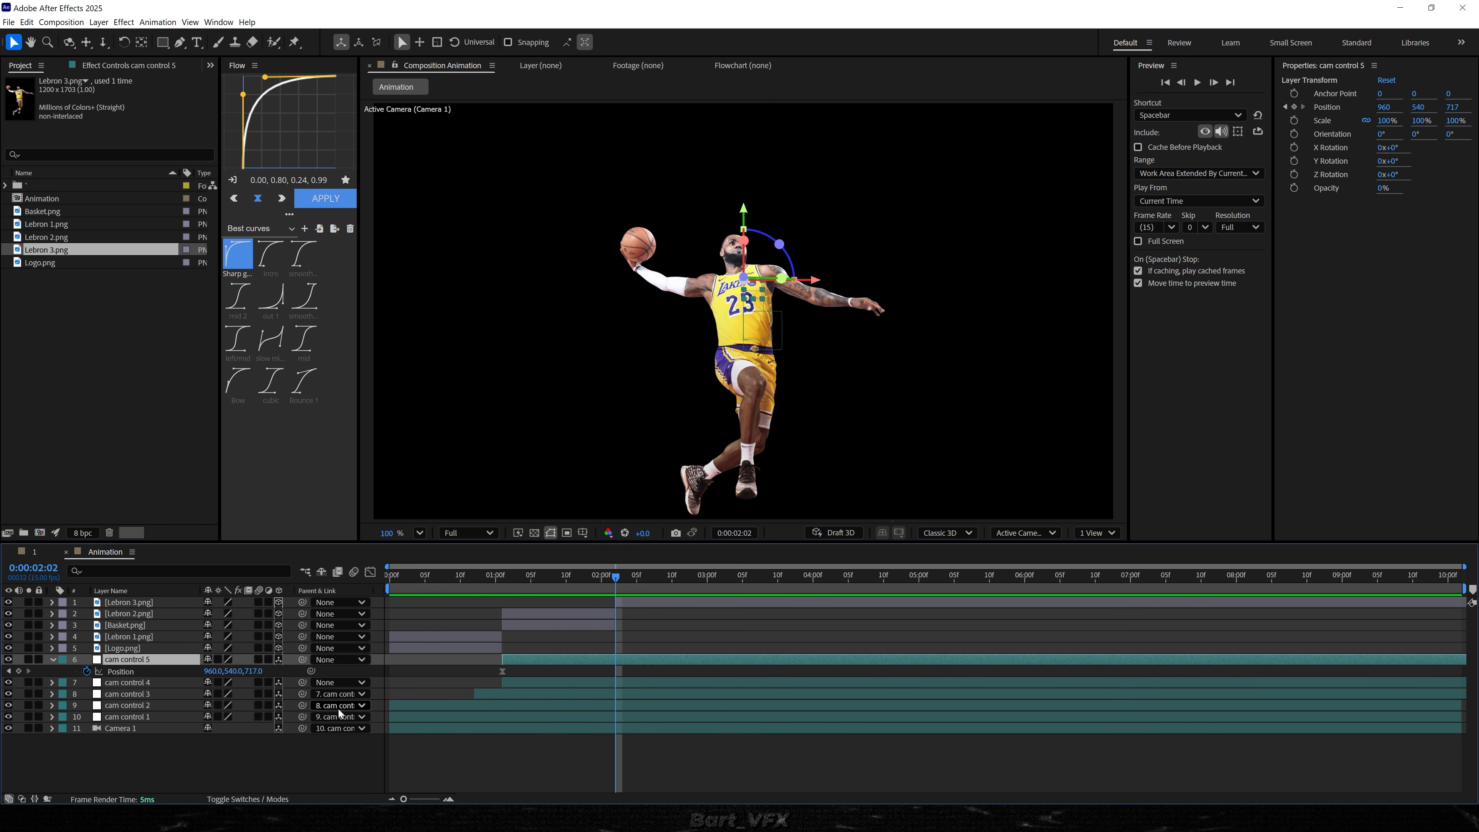
pyautogui.moveTo(305, 681); pyautogui.dragTo(124, 659)
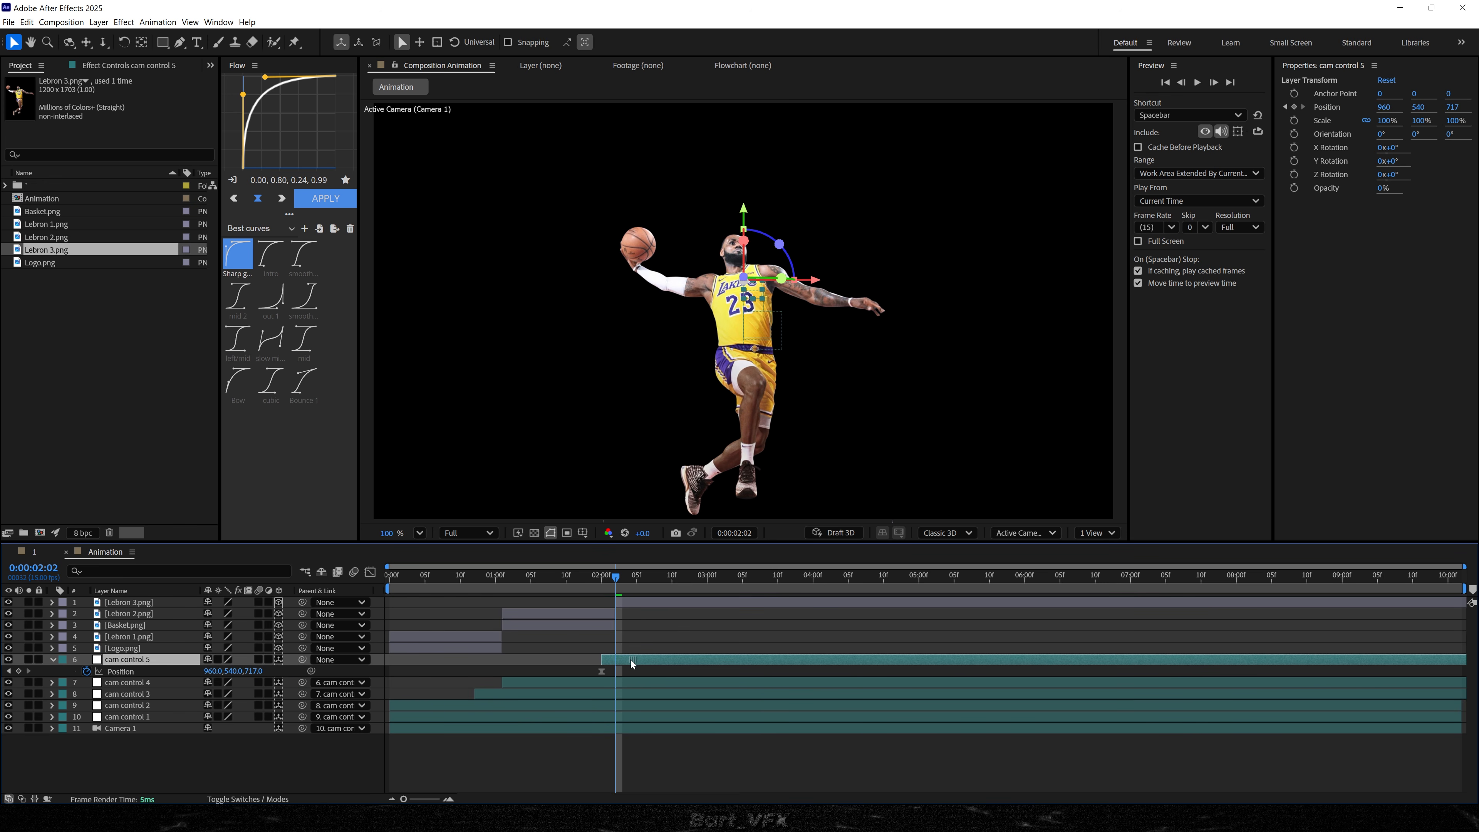
pyautogui.scroll(2, 627, 660)
pyautogui.moveTo(594, 576); pyautogui.dragTo(729, 576)
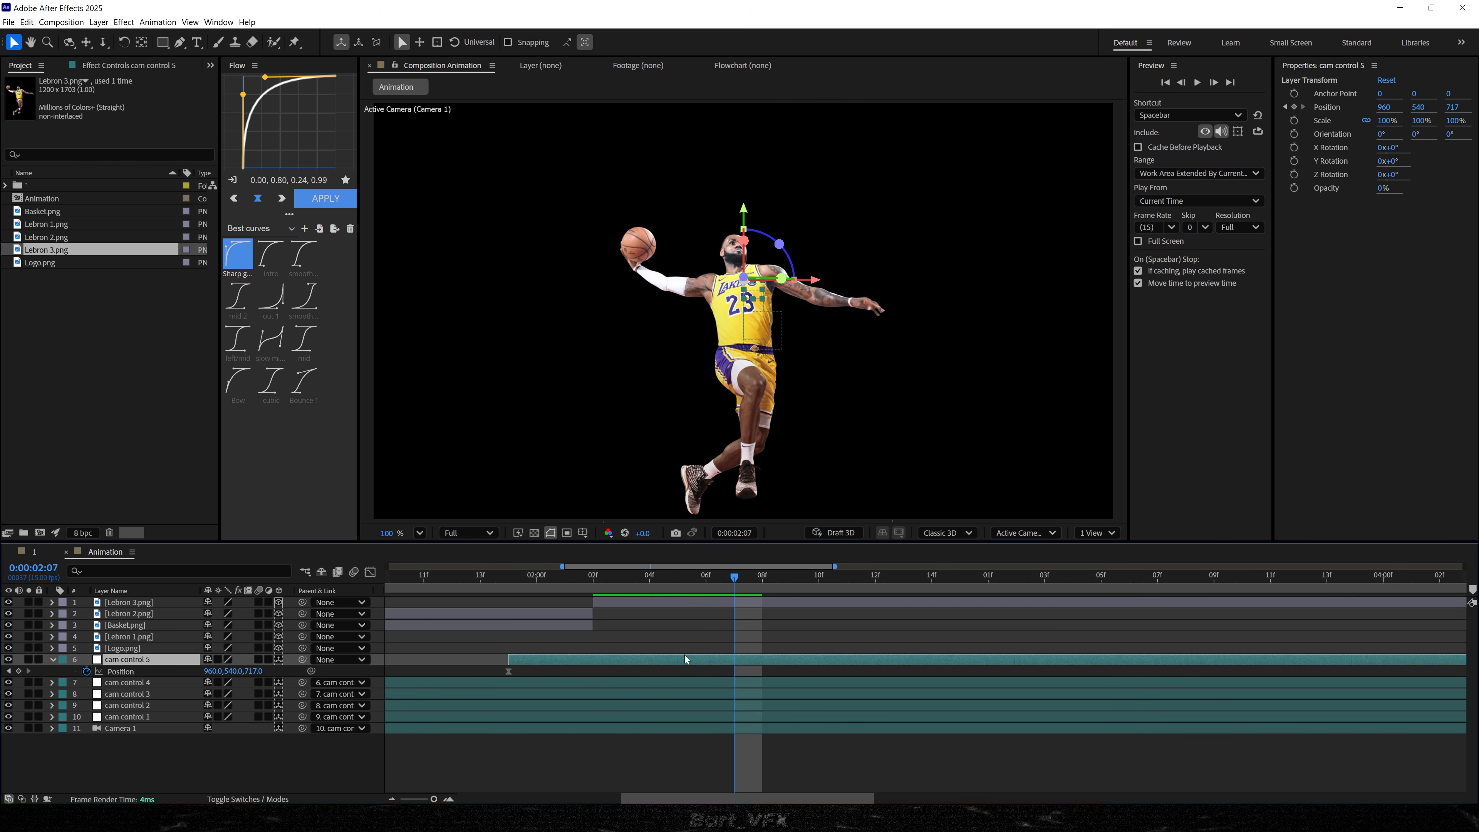
# - Keyframe cam control 5's Position at 0:00:02:07 with Y 669 and Z 328, and select both Position keyframes
pyautogui.moveTo(253, 676); pyautogui.dragTo(317, 678)
pyautogui.scroll(-1, 717, 649)
pyautogui.moveTo(755, 674); pyautogui.dragTo(552, 662)
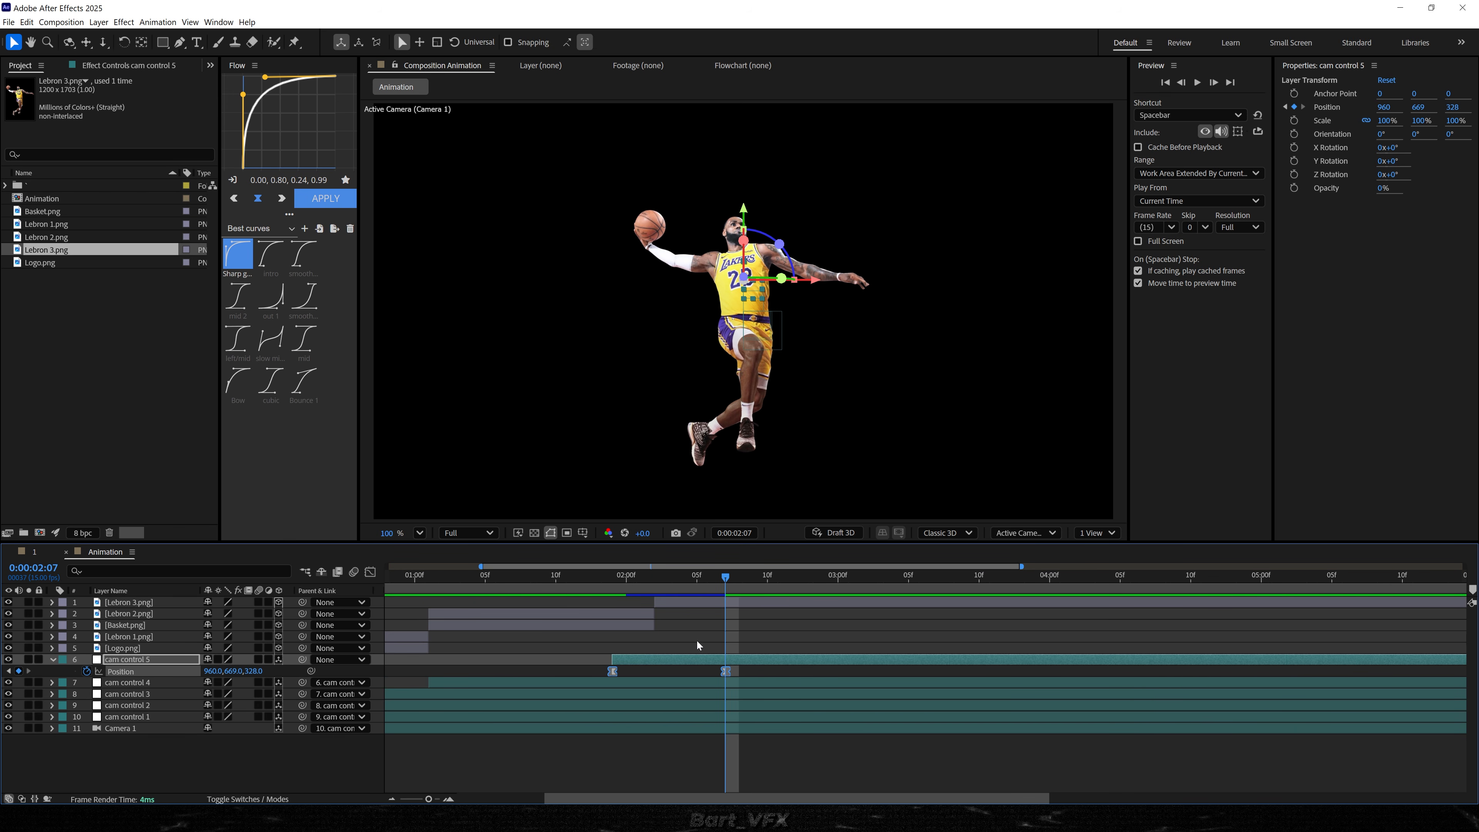
# - Shape cam control 5's Position speed curve to peak near the cut, with about 55% outgoing influence on the first keyframe, and preview it
pyautogui.click(369, 571)
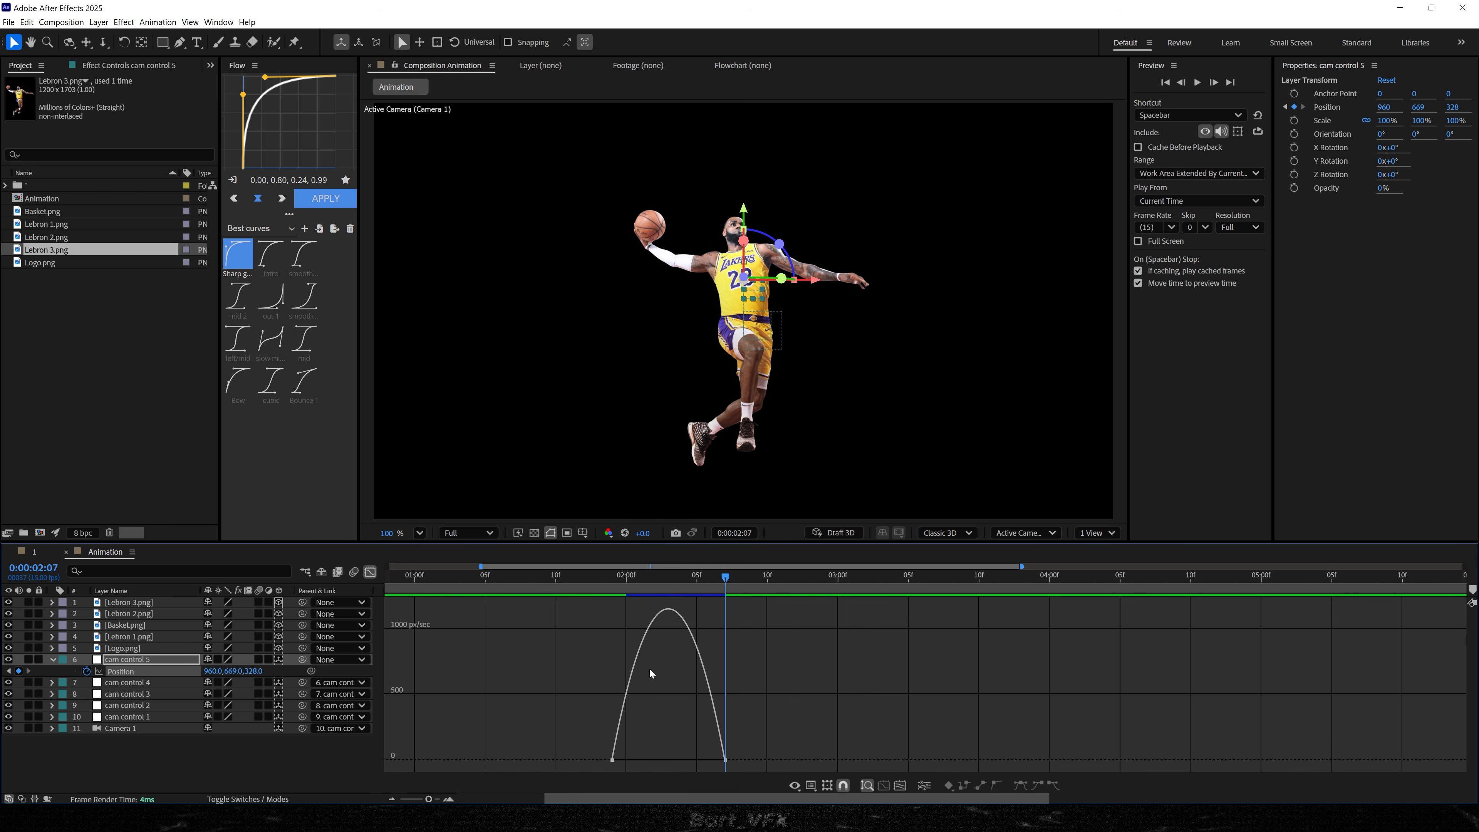
pyautogui.moveTo(656, 584)
pyautogui.mouseDown()
pyautogui.moveTo(641, 585)
pyautogui.moveTo(654, 584)
pyautogui.mouseUp()
pyautogui.click(726, 760)
pyautogui.moveTo(706, 760); pyautogui.dragTo(648, 760)
pyautogui.scroll(3, 645, 726)
pyautogui.moveTo(533, 581)
pyautogui.mouseDown()
pyautogui.moveTo(515, 586)
pyautogui.moveTo(538, 583)
pyautogui.moveTo(527, 590)
pyautogui.mouseUp()
pyautogui.moveTo(528, 760); pyautogui.dragTo(424, 765)
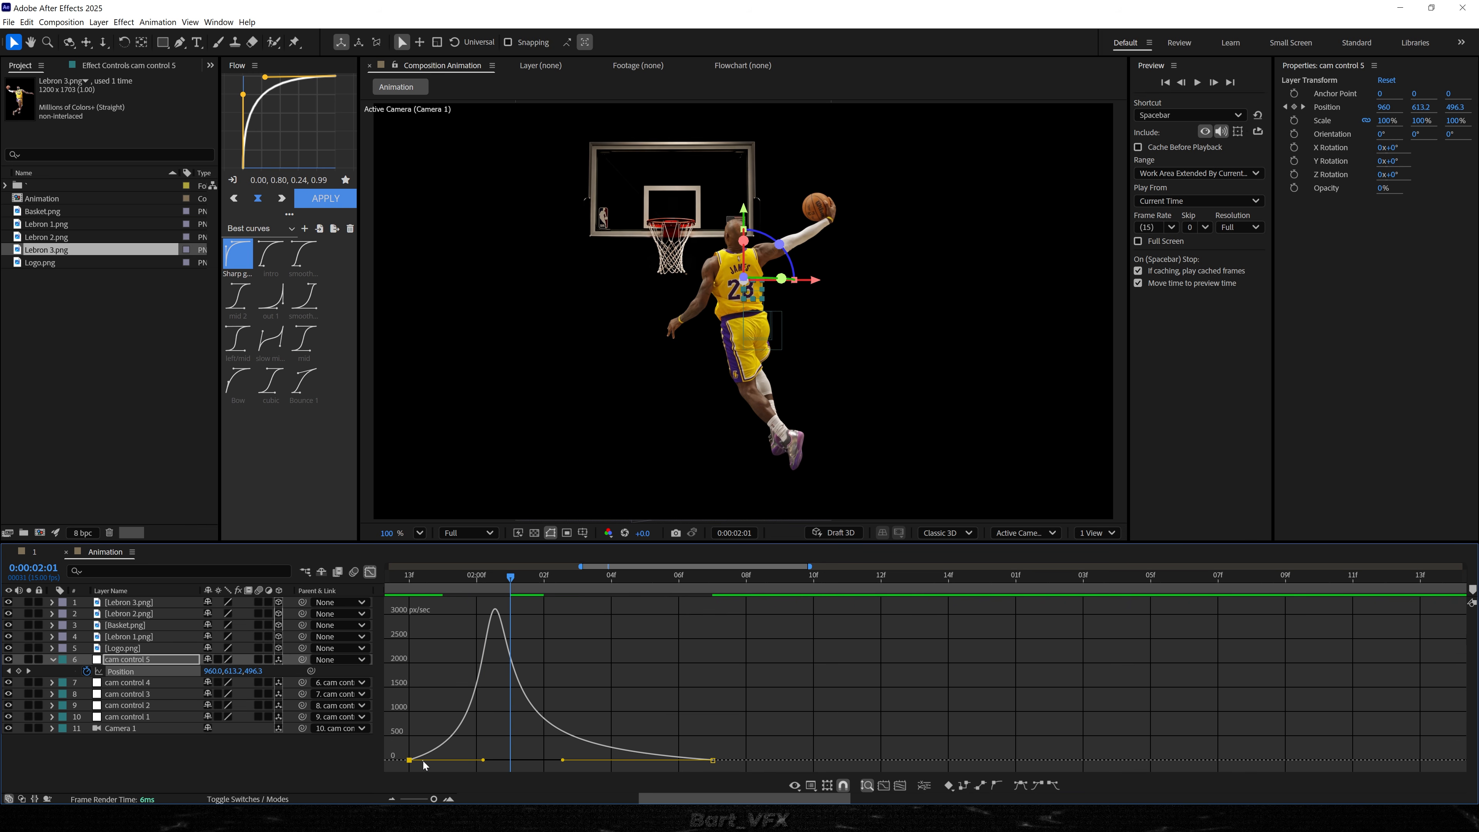
pyautogui.press('space')
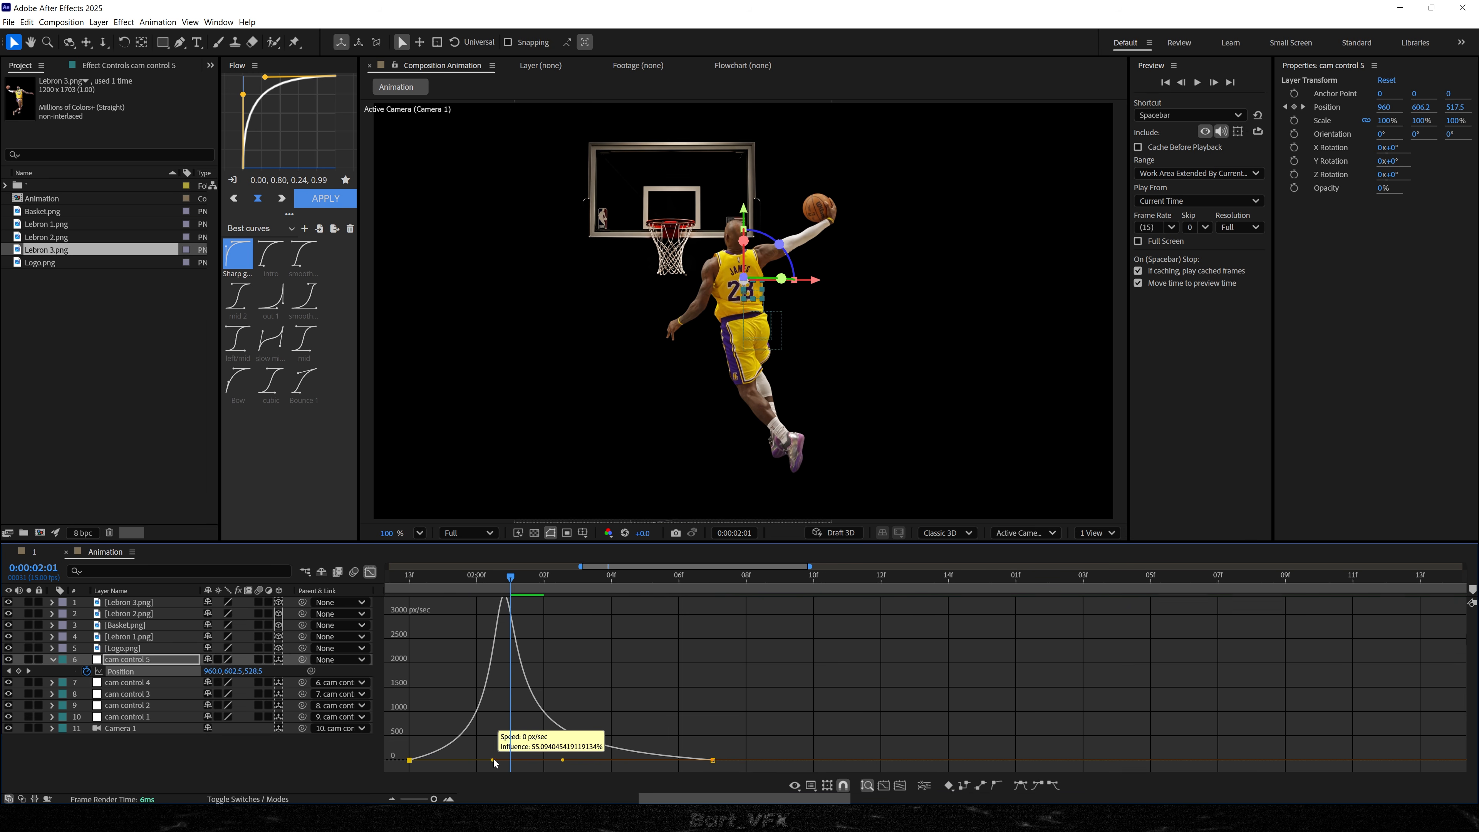
pyautogui.hotkey('shift', 'F3')
pyautogui.press('space')
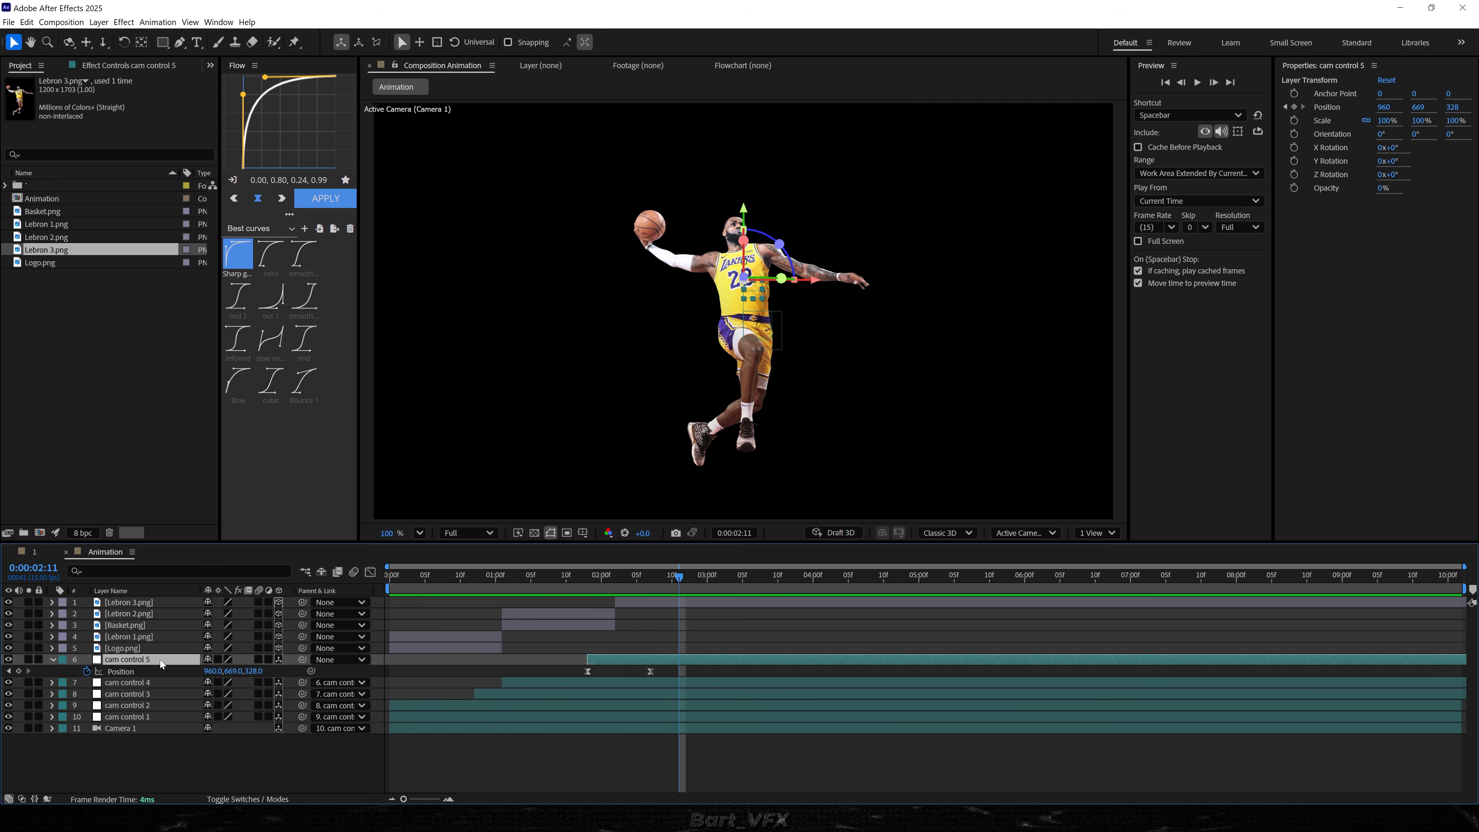
# - Duplicate cam control 5 with only its first Position keyframe, parent cam control 5 to the duplicate, and start the duplicate at 0:00:02:02
pyautogui.hotkey('ctrl', 'd')
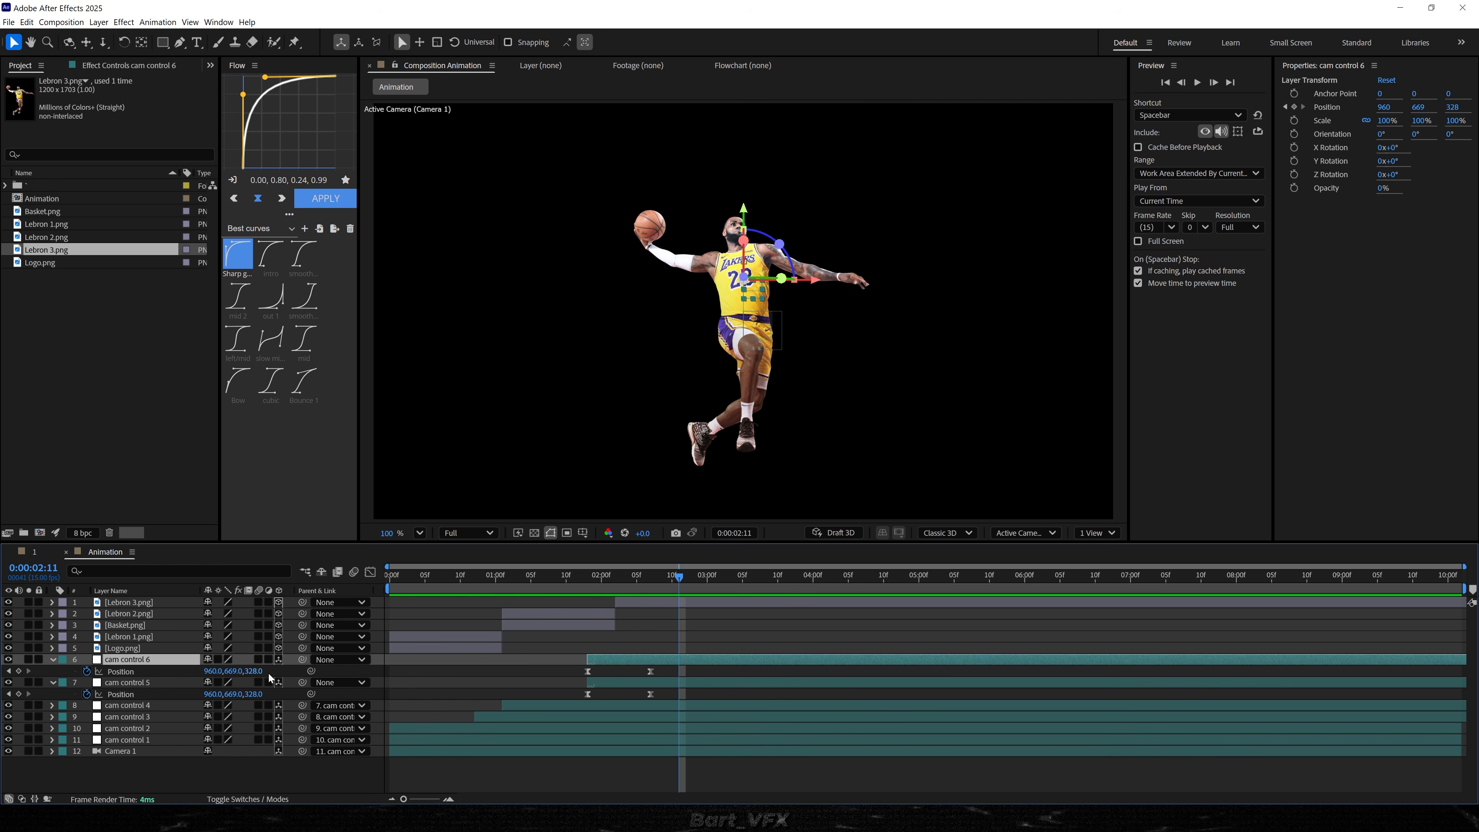
pyautogui.click(650, 671)
pyautogui.press('Delete')
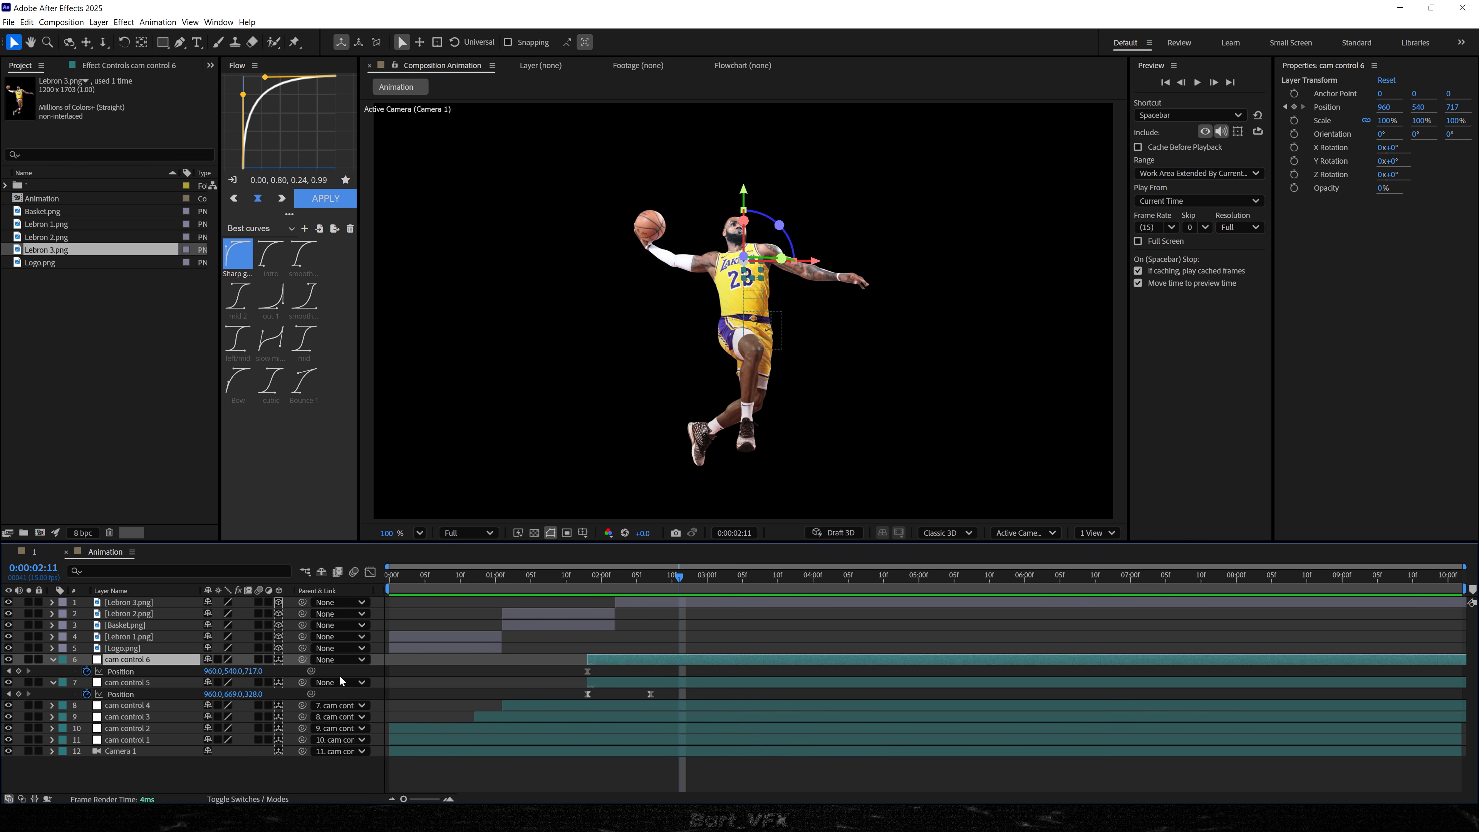
pyautogui.moveTo(166, 671); pyautogui.dragTo(147, 659)
pyautogui.press('=')
pyautogui.click(664, 581)
pyautogui.moveTo(634, 660); pyautogui.dragTo(684, 655)
# - Keyframe cam control 6's Position to 960, 602, 357 and move that keyframe to 0:00:03:10
pyautogui.moveTo(776, 574); pyautogui.dragTo(897, 581)
pyautogui.moveTo(260, 675)
pyautogui.mouseDown()
pyautogui.moveTo(240, 681)
pyautogui.moveTo(278, 669)
pyautogui.mouseUp()
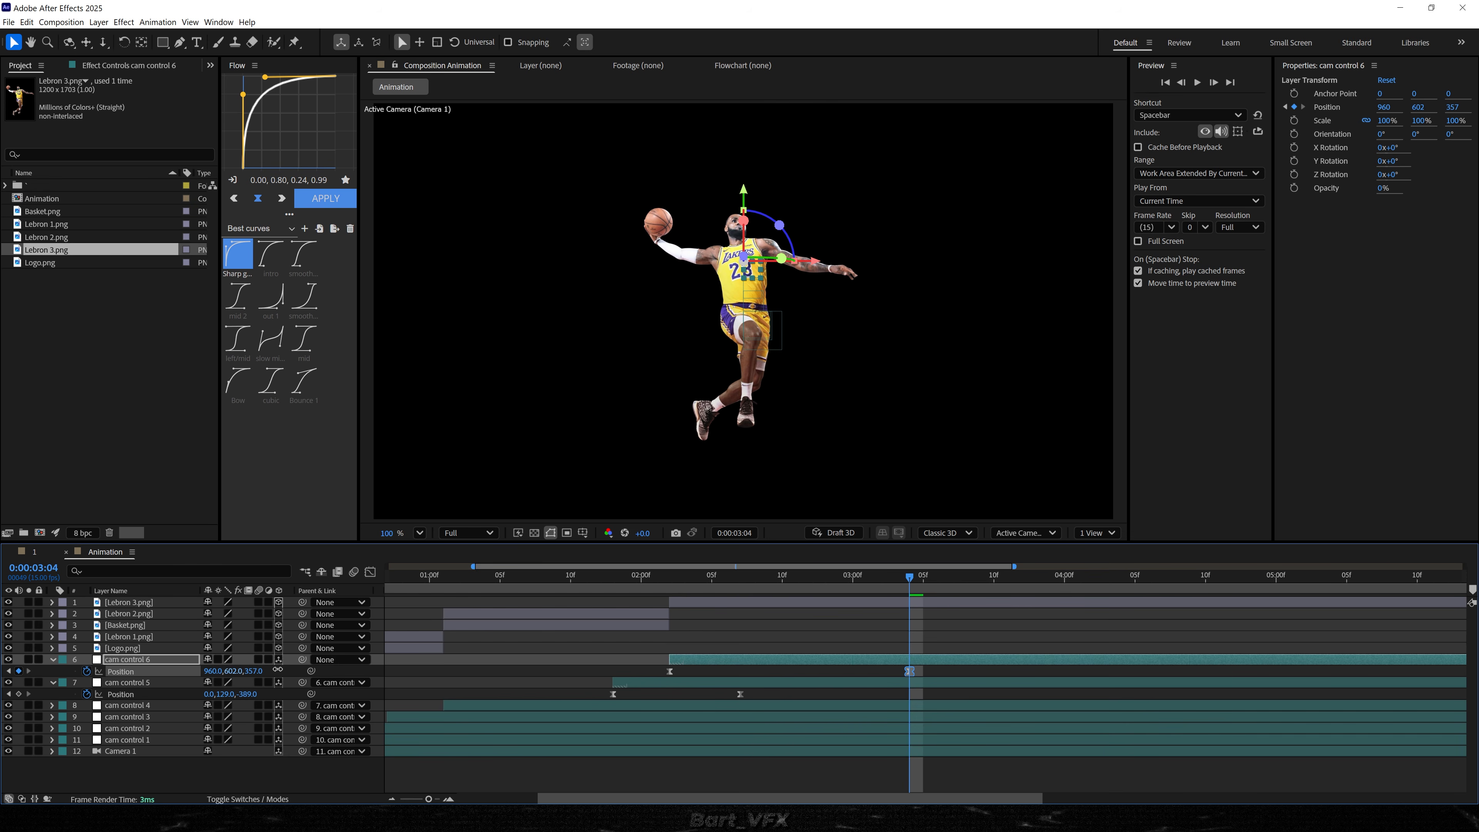
pyautogui.moveTo(909, 671); pyautogui.dragTo(994, 671)
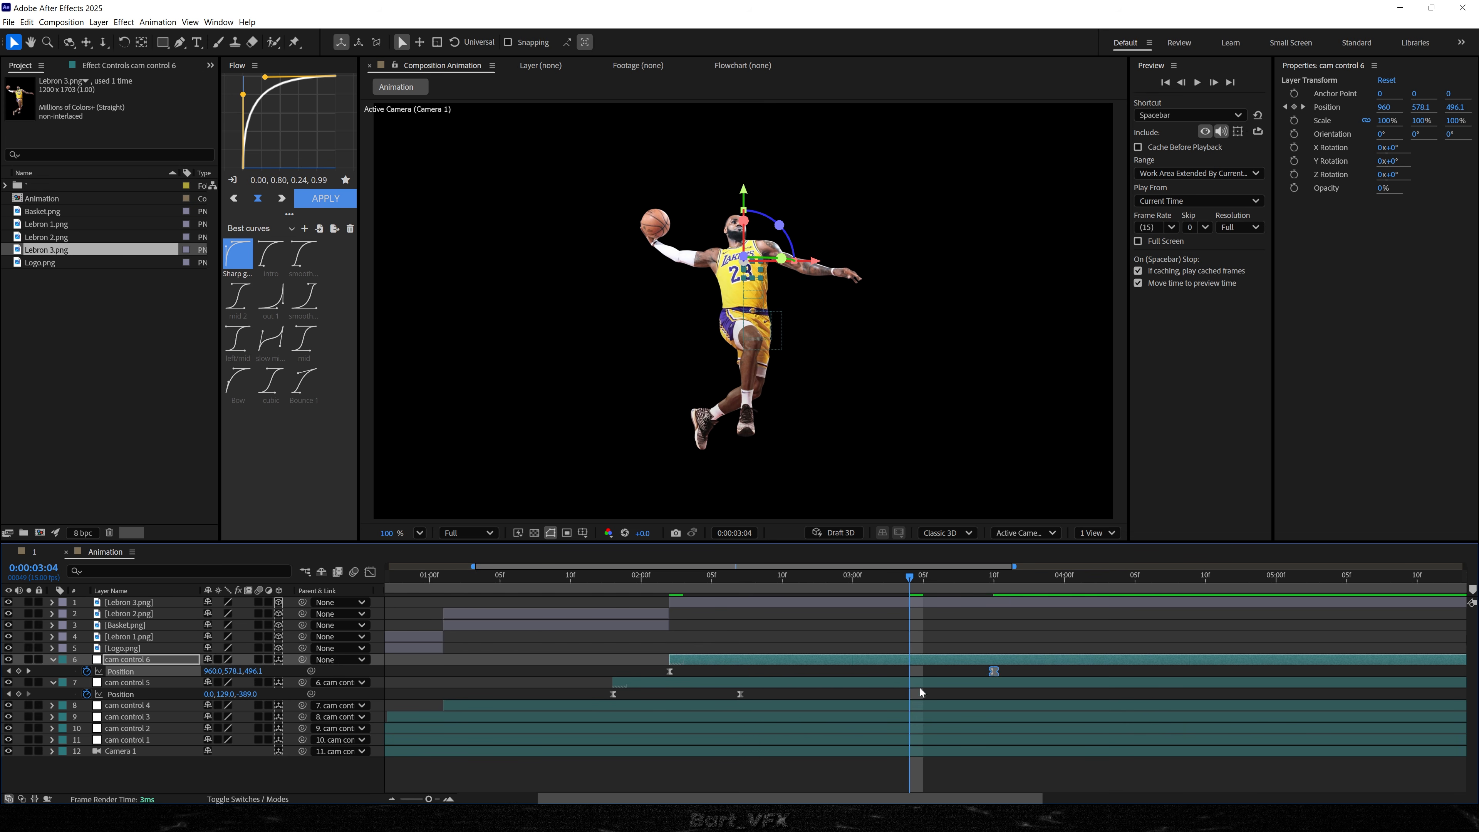
# - Shape cam control 6's Position speed curve to start at peak speed and ease out slowly, and preview the whole animation
pyautogui.press('-')
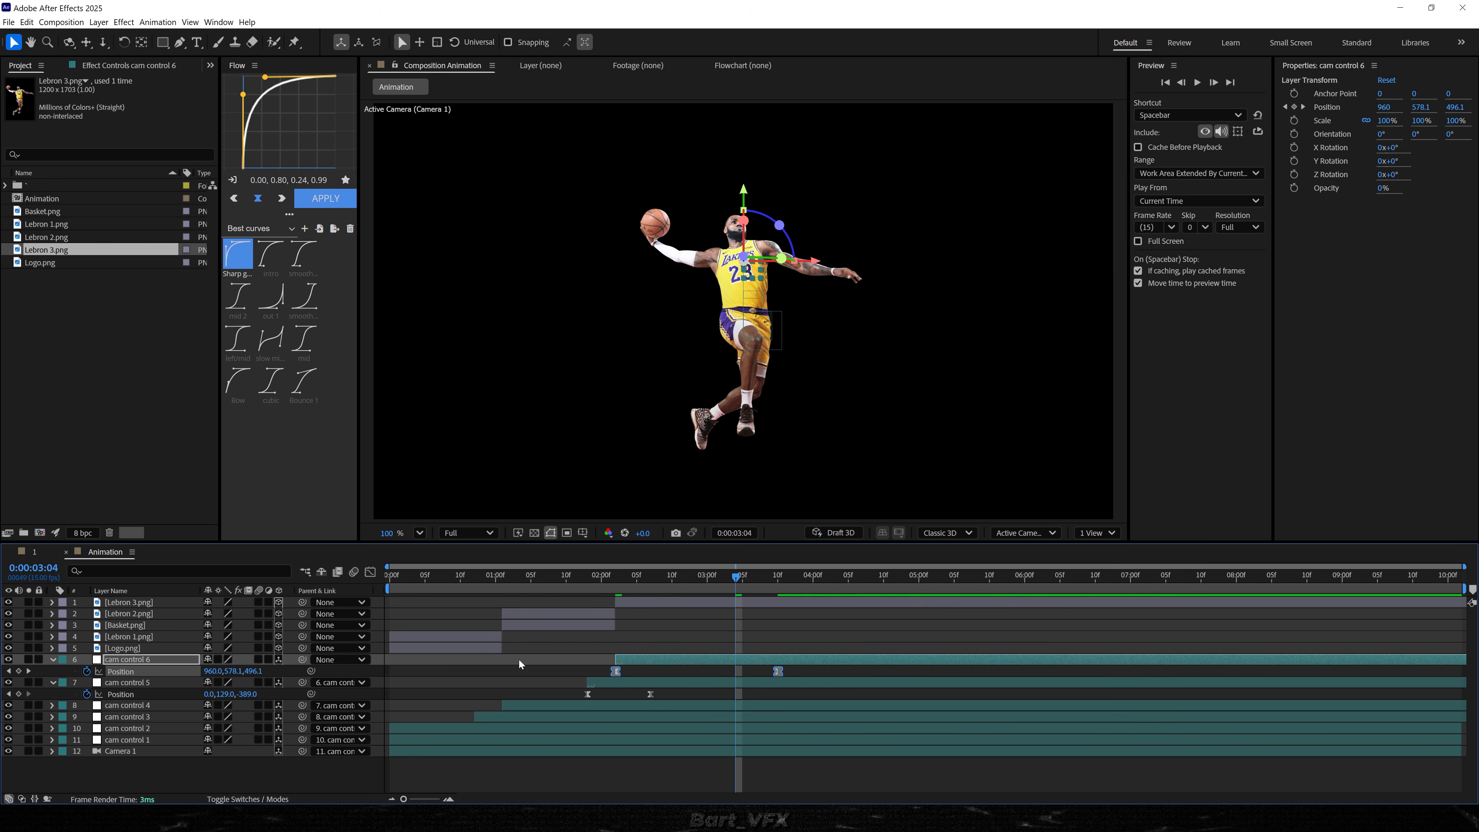
pyautogui.click(370, 572)
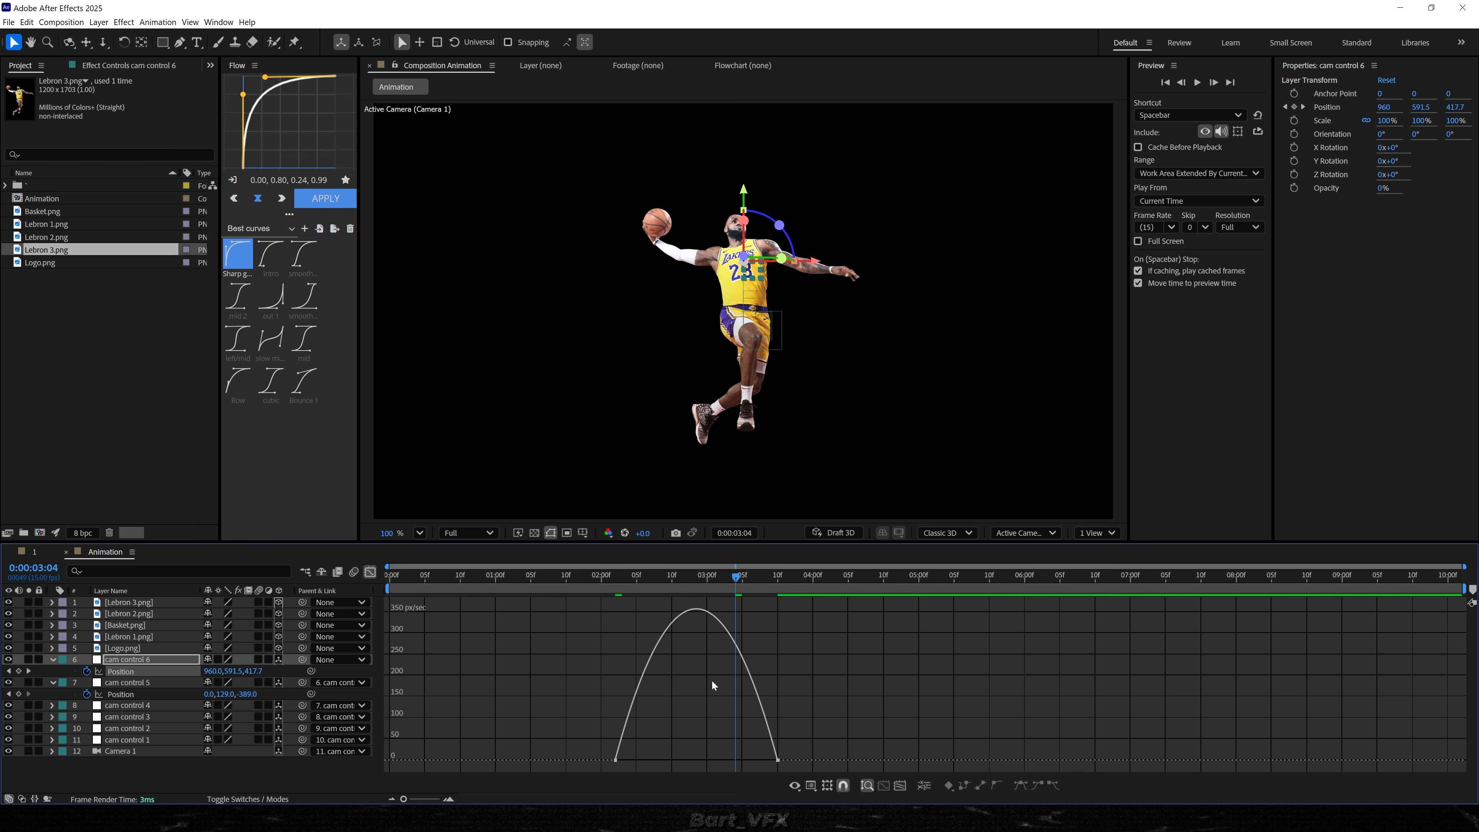
pyautogui.moveTo(752, 757); pyautogui.dragTo(610, 762)
pyautogui.moveTo(605, 576); pyautogui.dragTo(502, 577)
pyautogui.press('space')
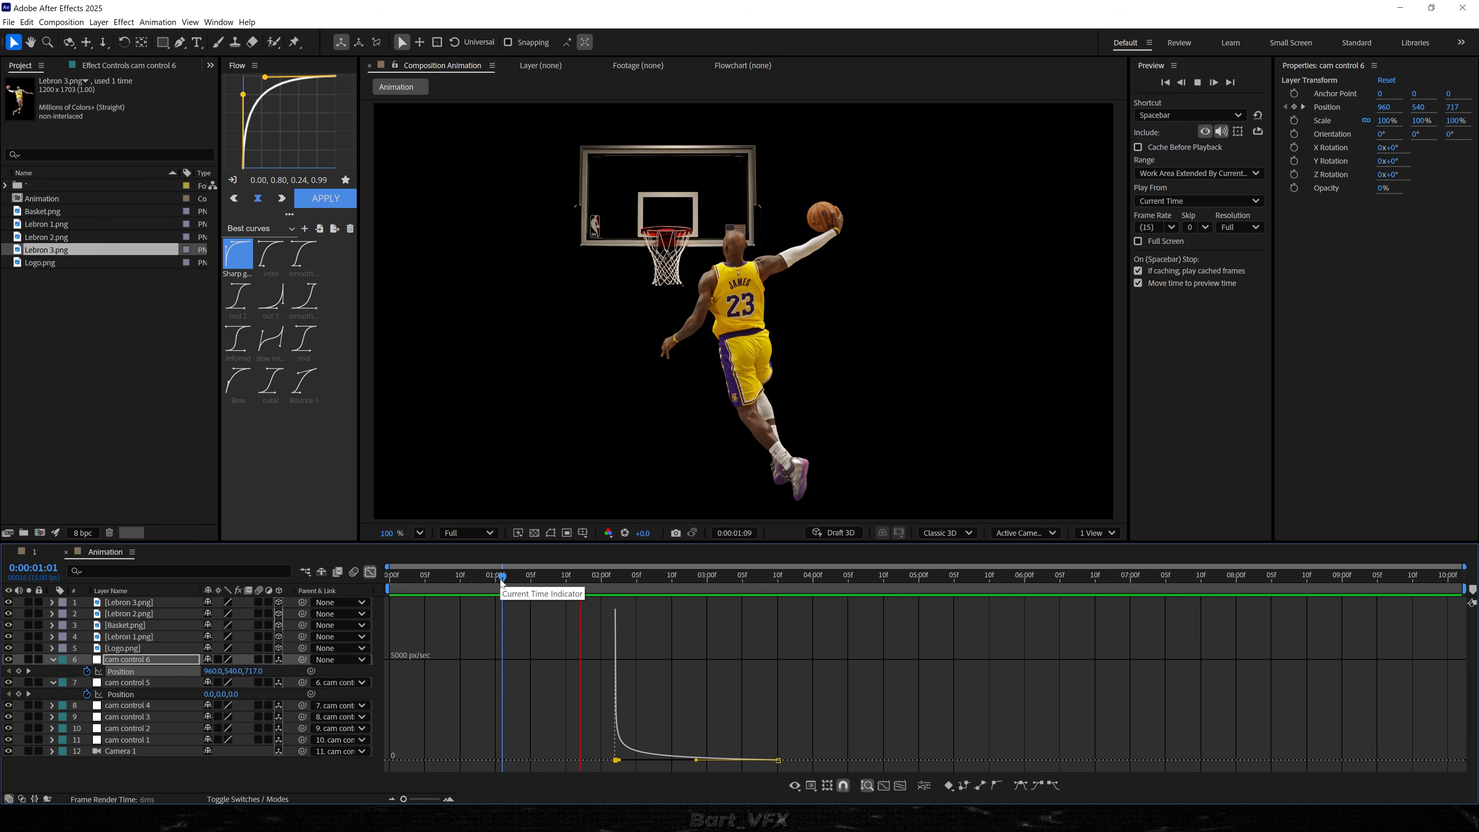
pyautogui.hotkey('shift', 'F3')
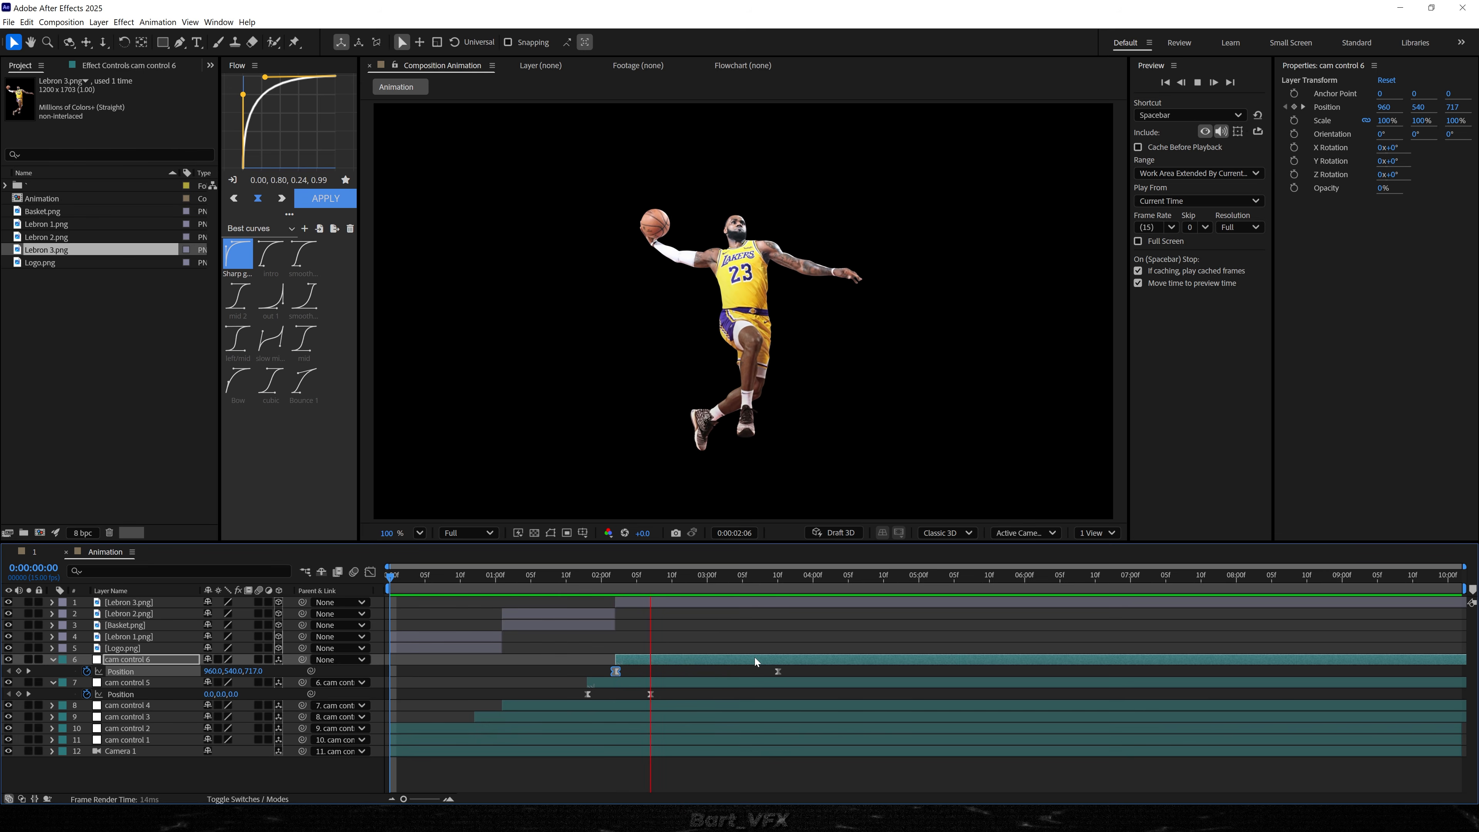
pyautogui.click(766, 688)
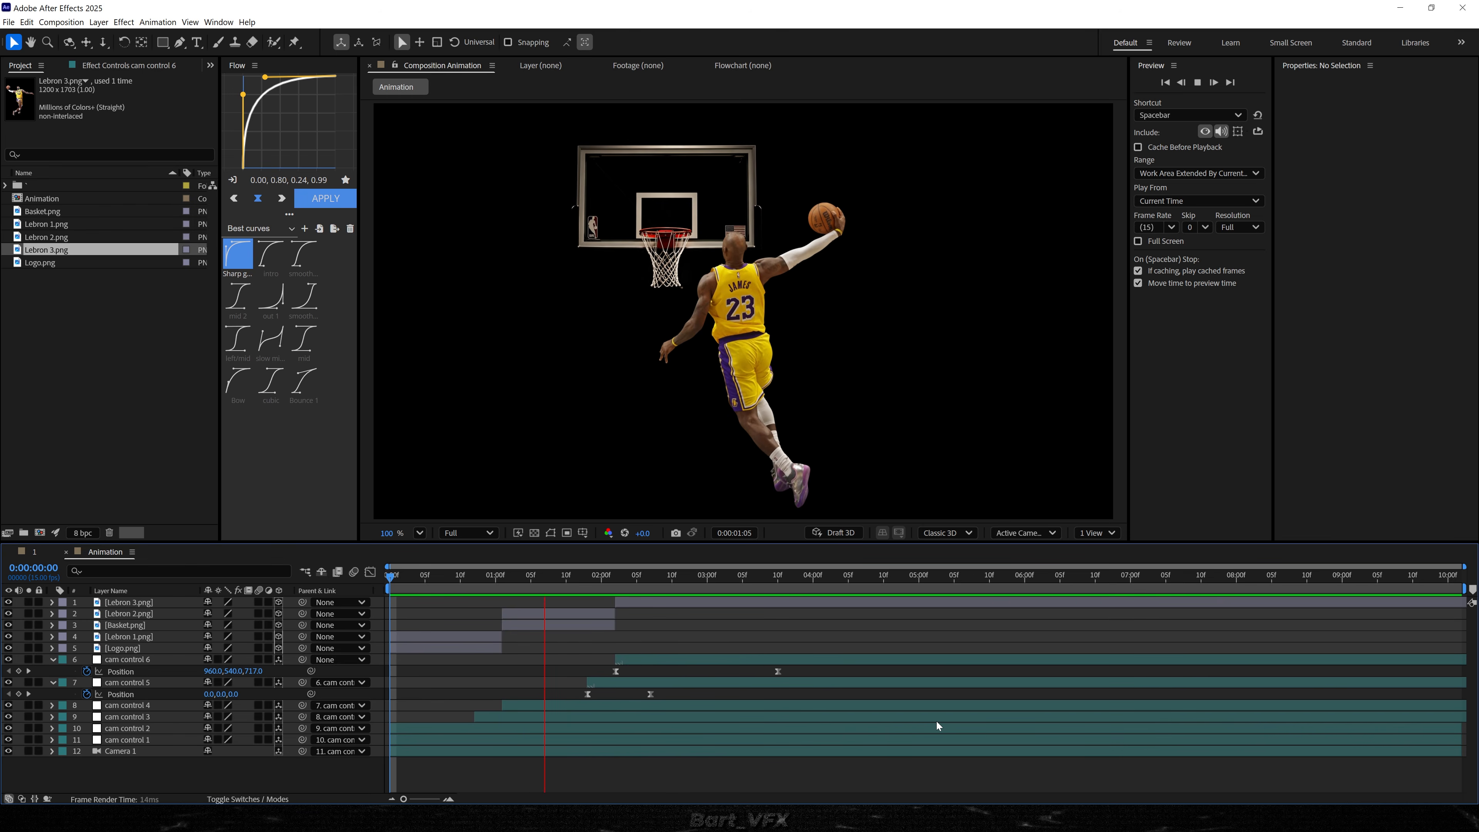
pyautogui.moveTo(582, 576); pyautogui.dragTo(663, 574)
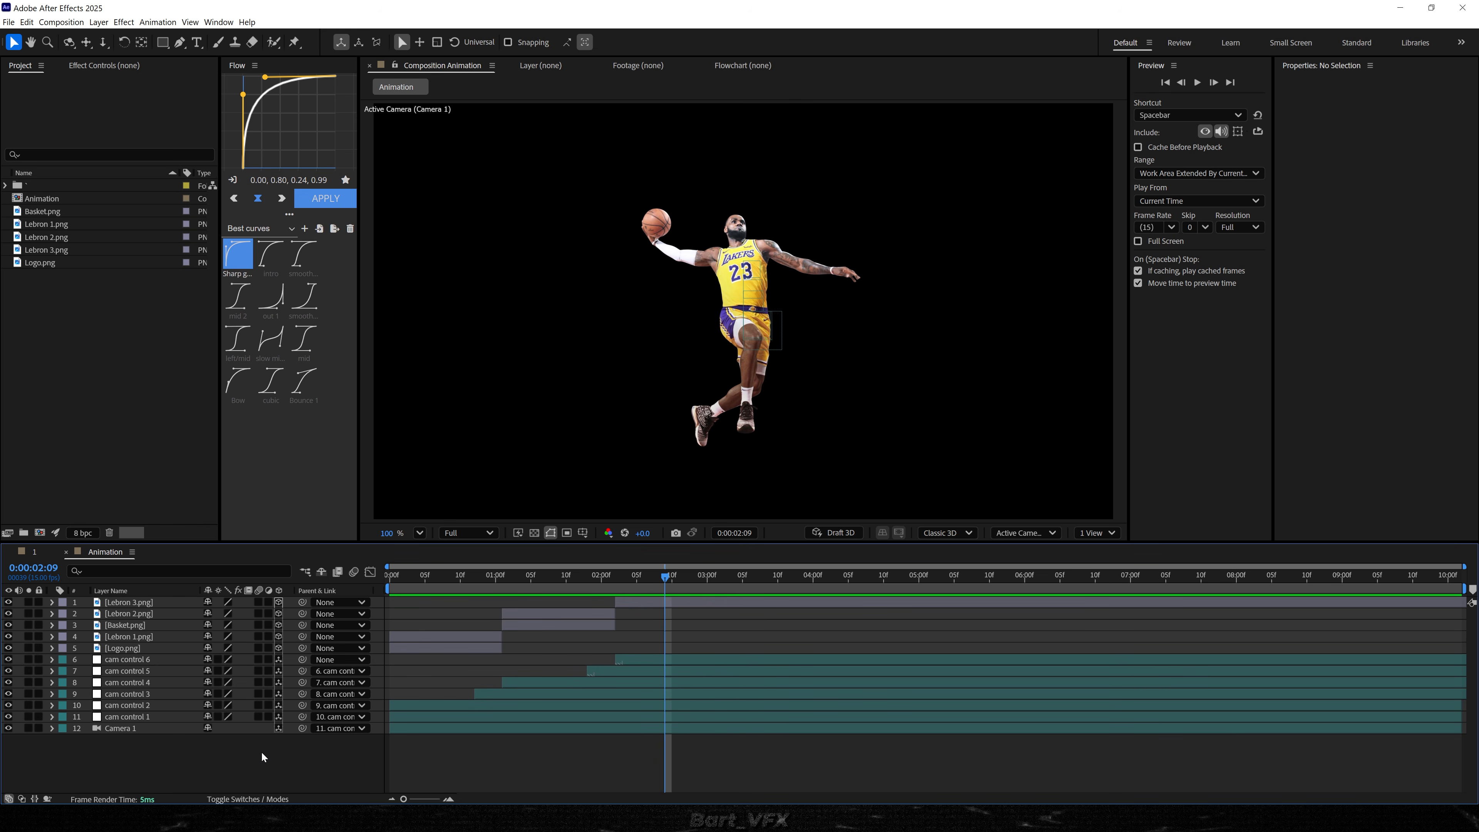
# - Create a white 1920 x 1080 px solid named White BG
pyautogui.rightClick(252, 756)
pyautogui.moveTo(343, 630)
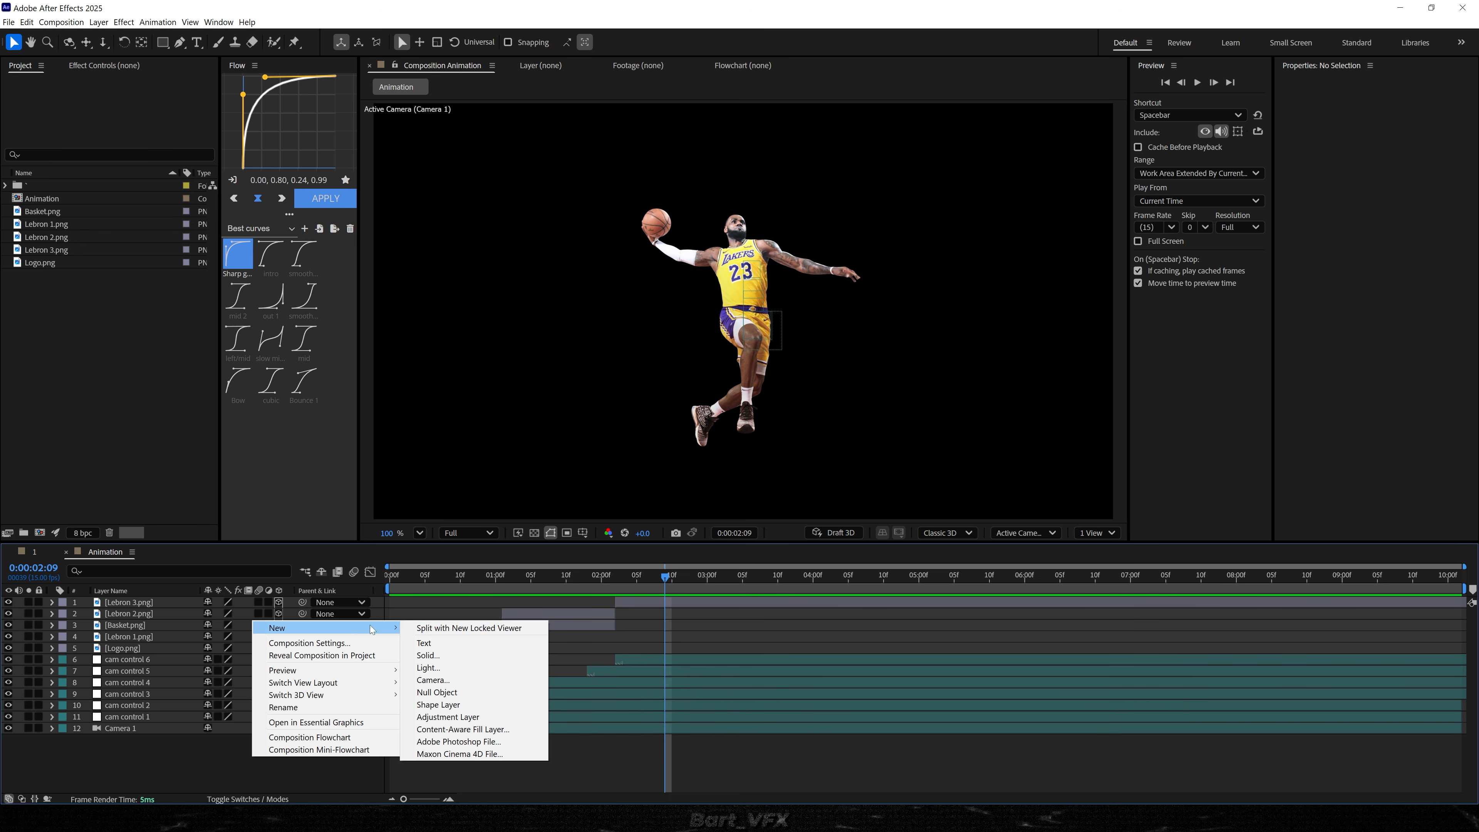
pyautogui.click(431, 655)
pyautogui.write('White BG')
pyautogui.click(729, 507)
pyautogui.click(871, 327)
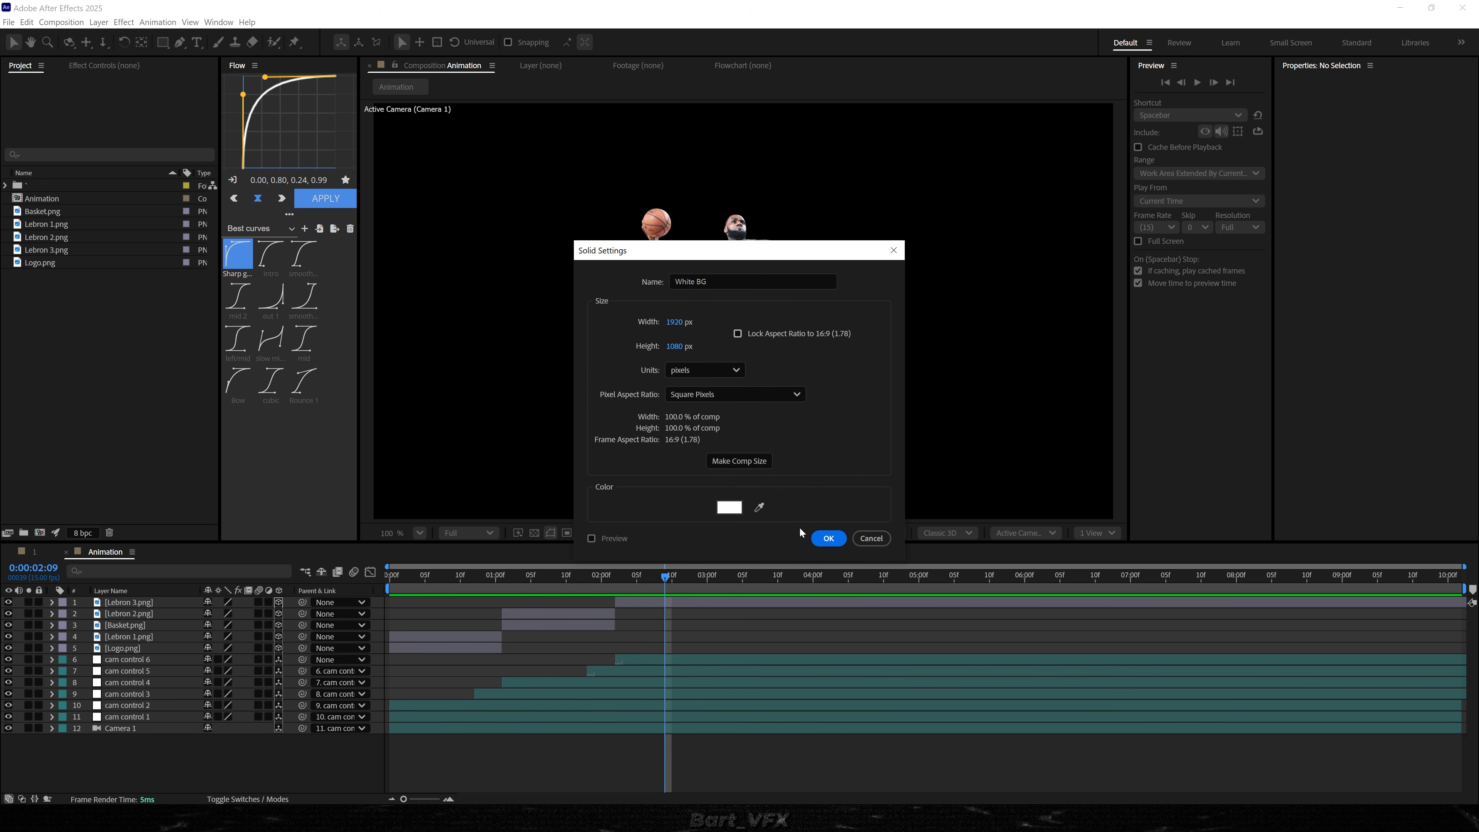
pyautogui.click(828, 538)
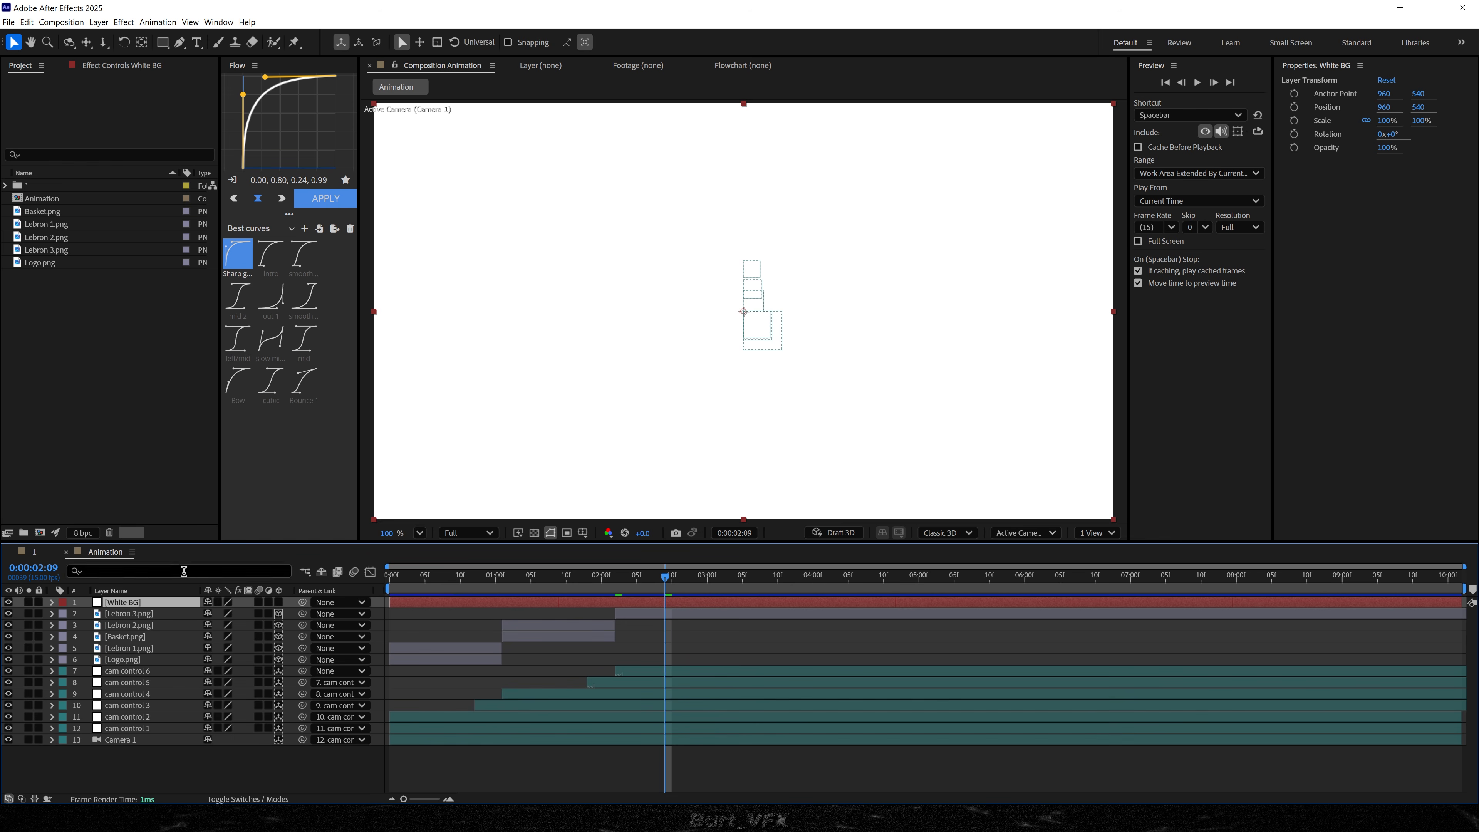
# - Place White BG directly below Lebron 3.png in the layer stack and trim its start to 0:00:02:02
pyautogui.moveTo(132, 603); pyautogui.dragTo(132, 618)
pyautogui.click(616, 590)
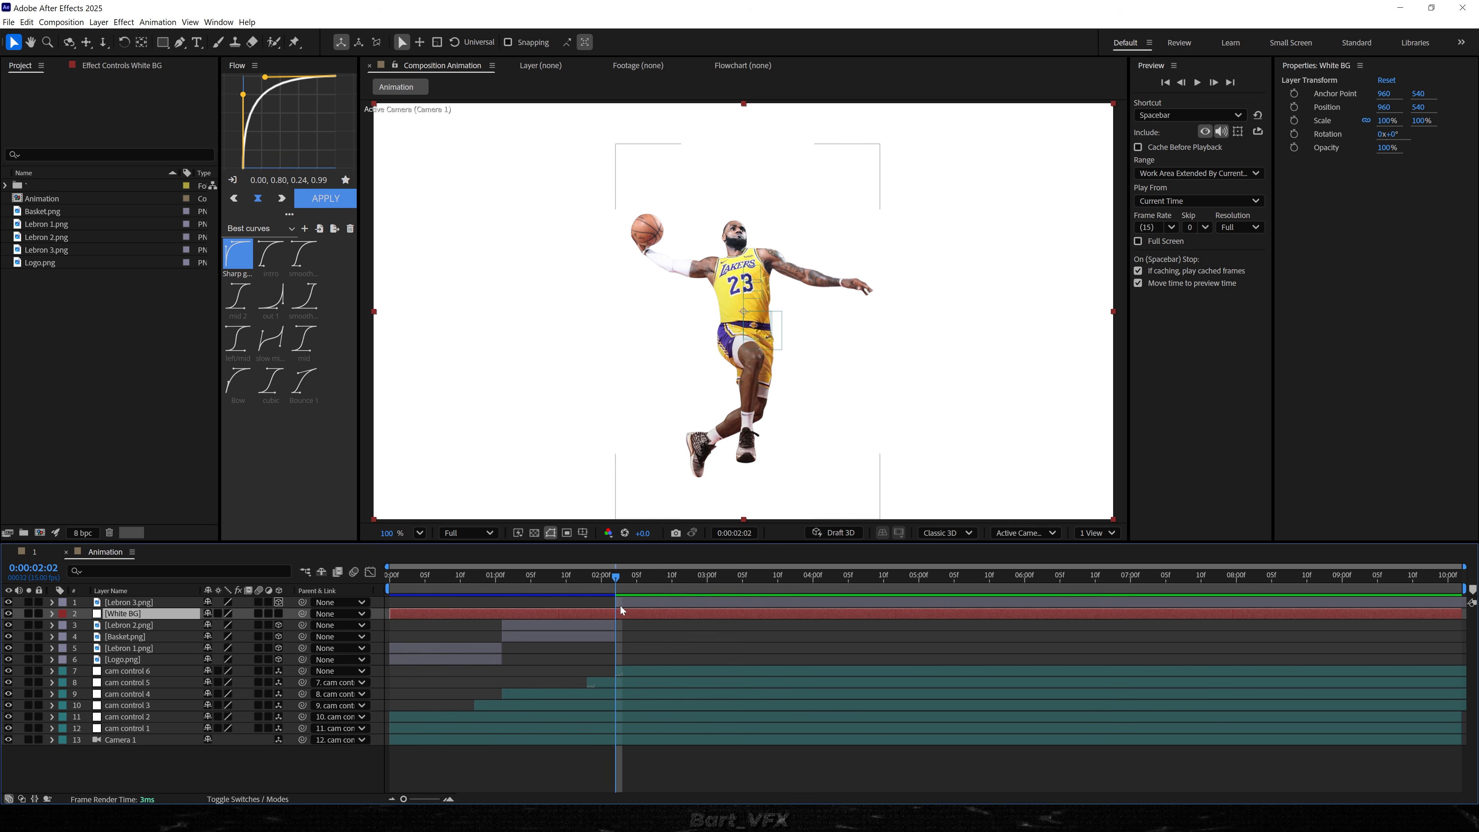
pyautogui.hotkey('alt', '[')
pyautogui.press('F2')
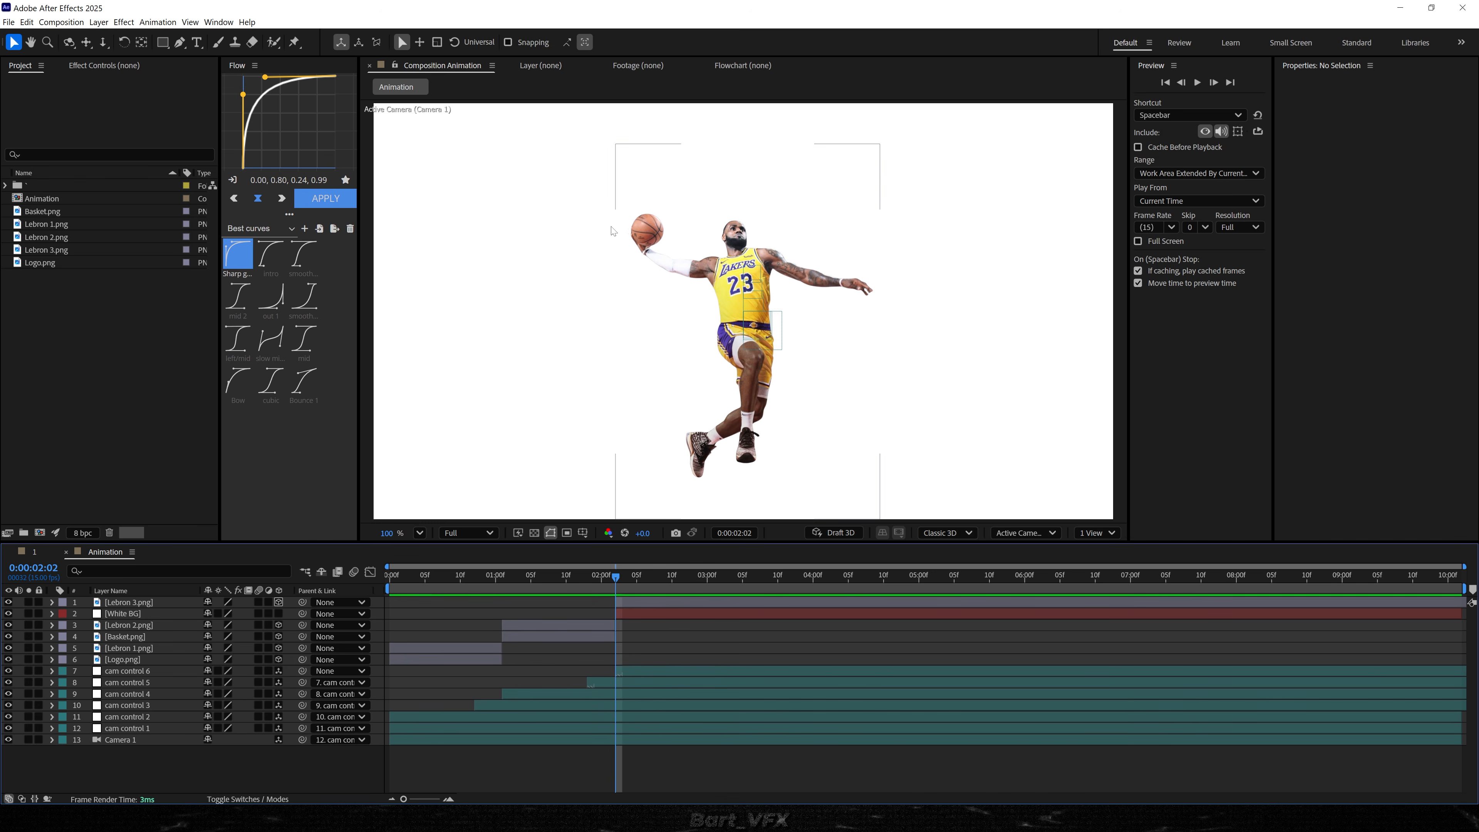
# - Add a text layer reading "Lebron" beside the player
pyautogui.hotkey('ctrl', 't')
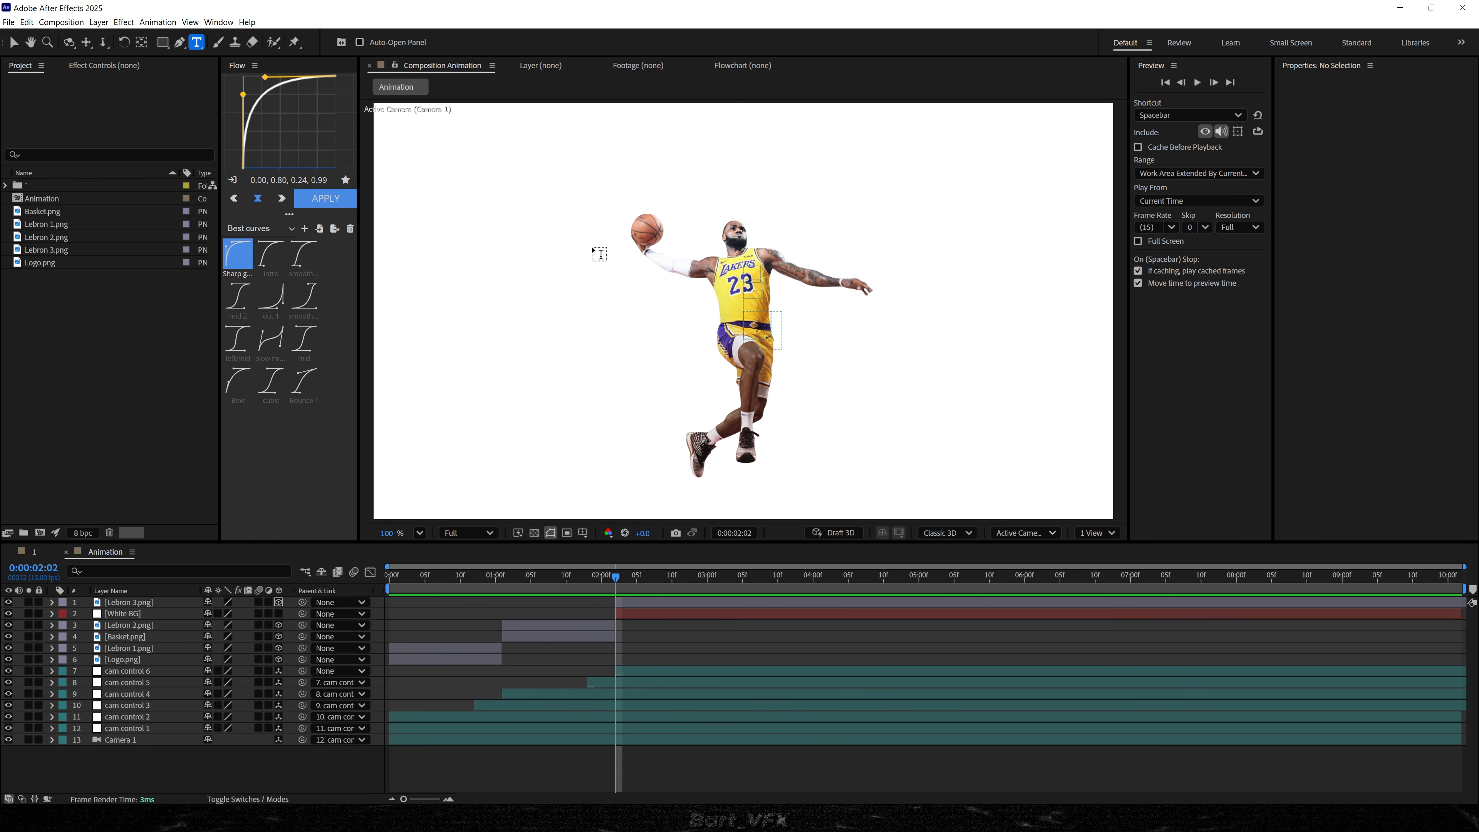
pyautogui.click(599, 254)
pyautogui.write('Lebron')
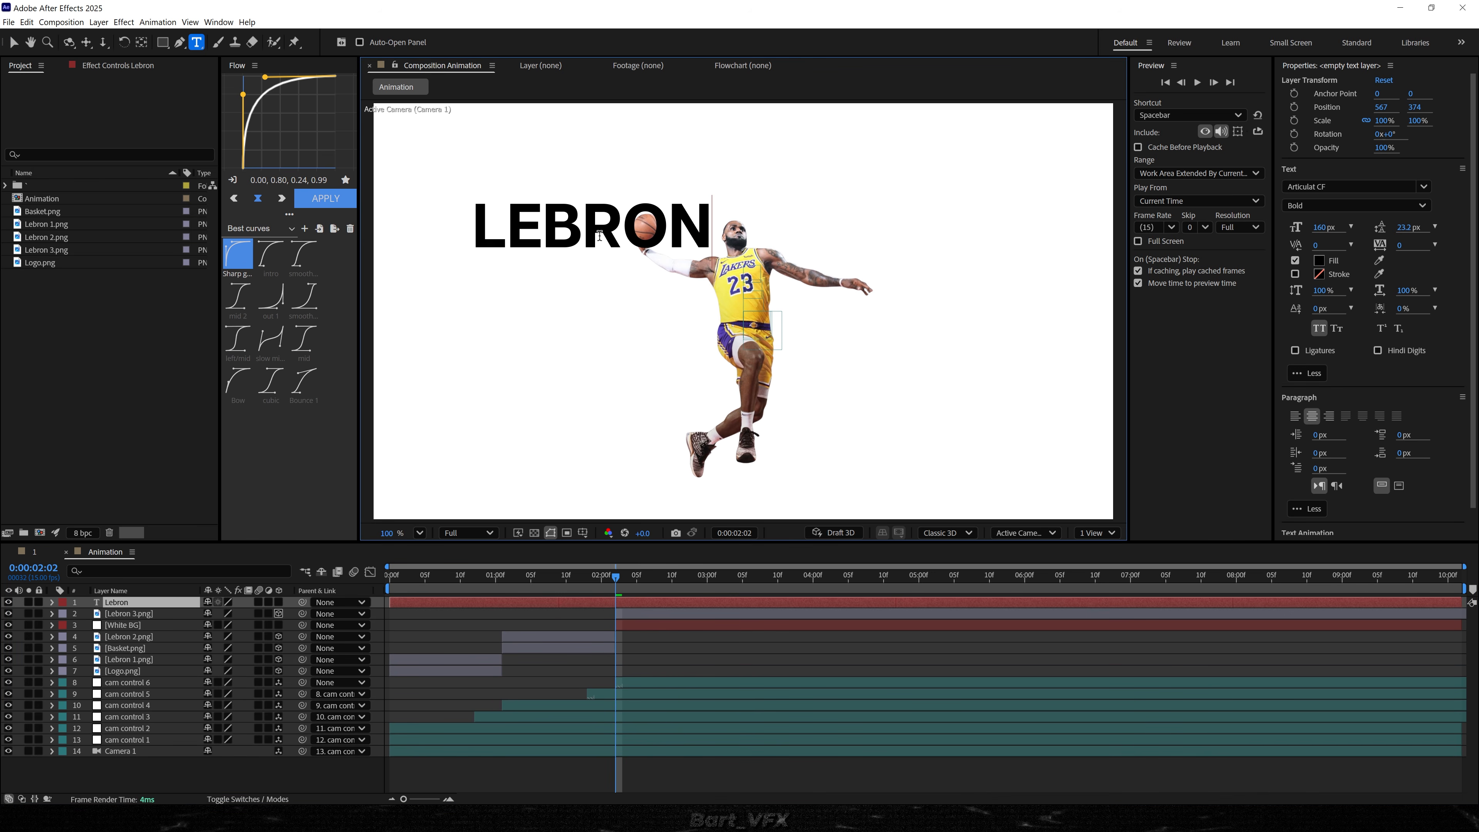
# - Turn the Lebron text into an outline by disabling its fill and enabling a grey B4B4B4 stroke
pyautogui.hotkey('ctrl', 'a')
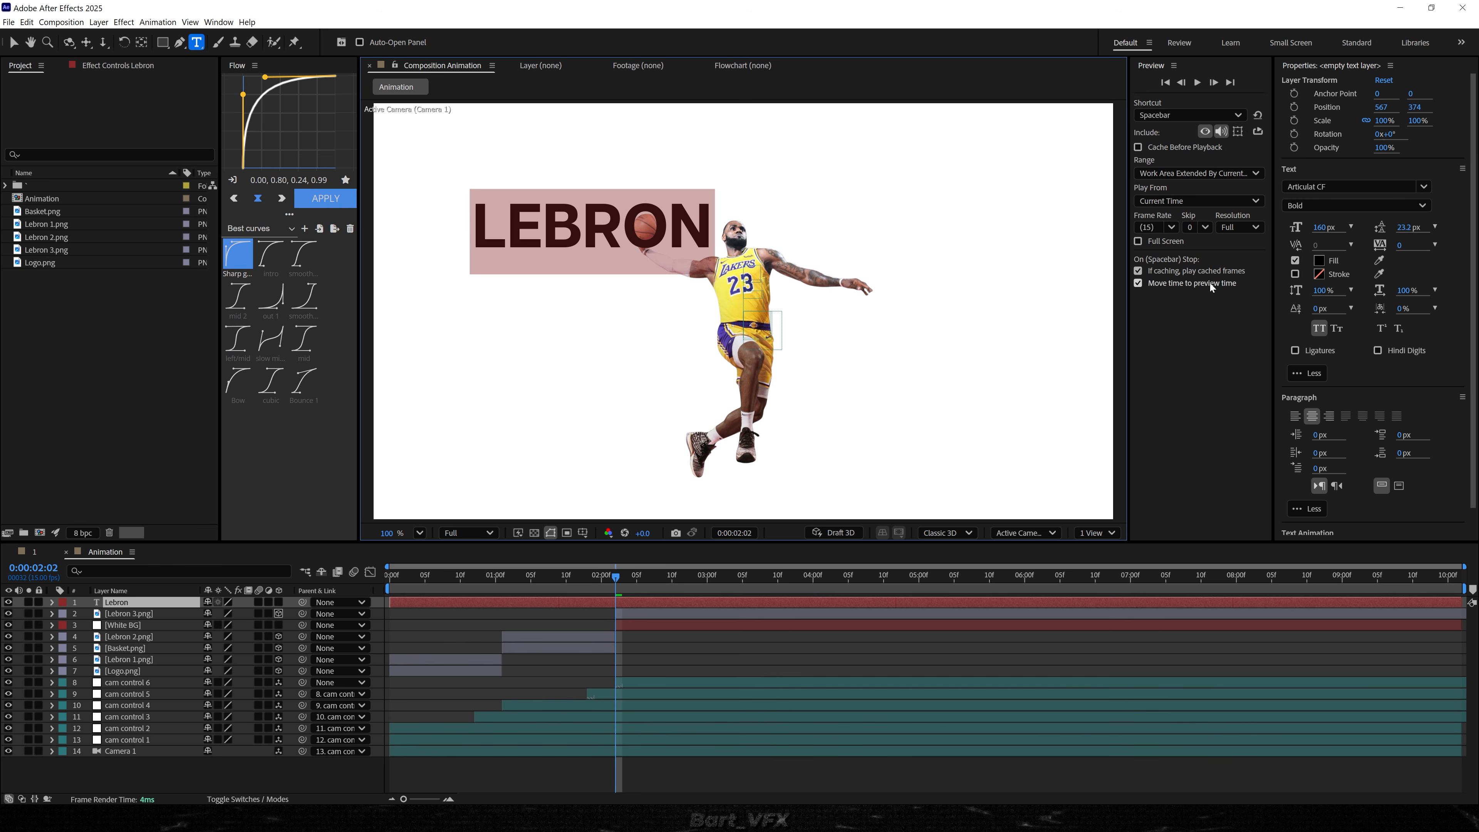
pyautogui.click(1295, 261)
pyautogui.click(1295, 274)
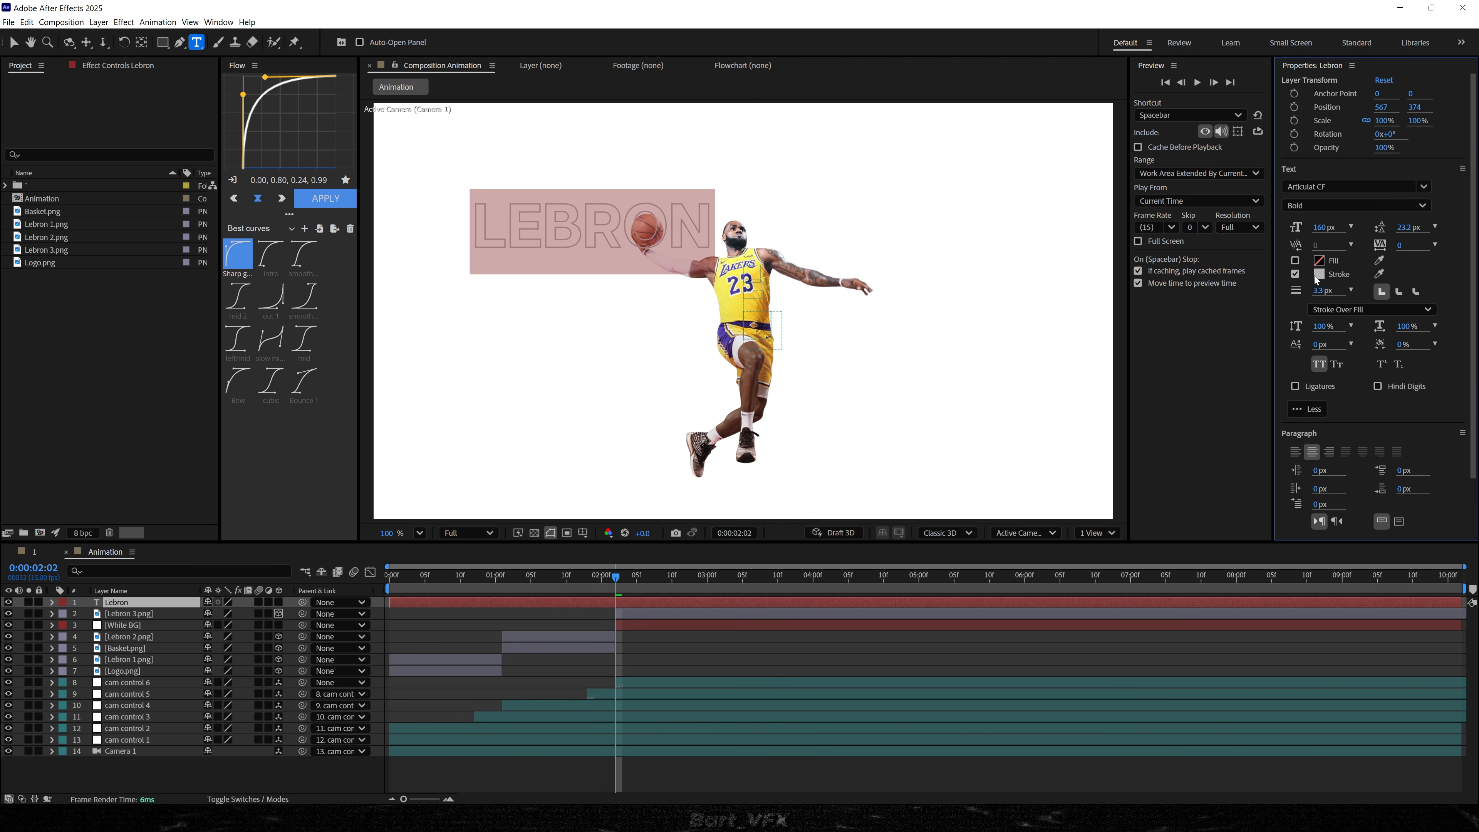
pyautogui.click(1319, 274)
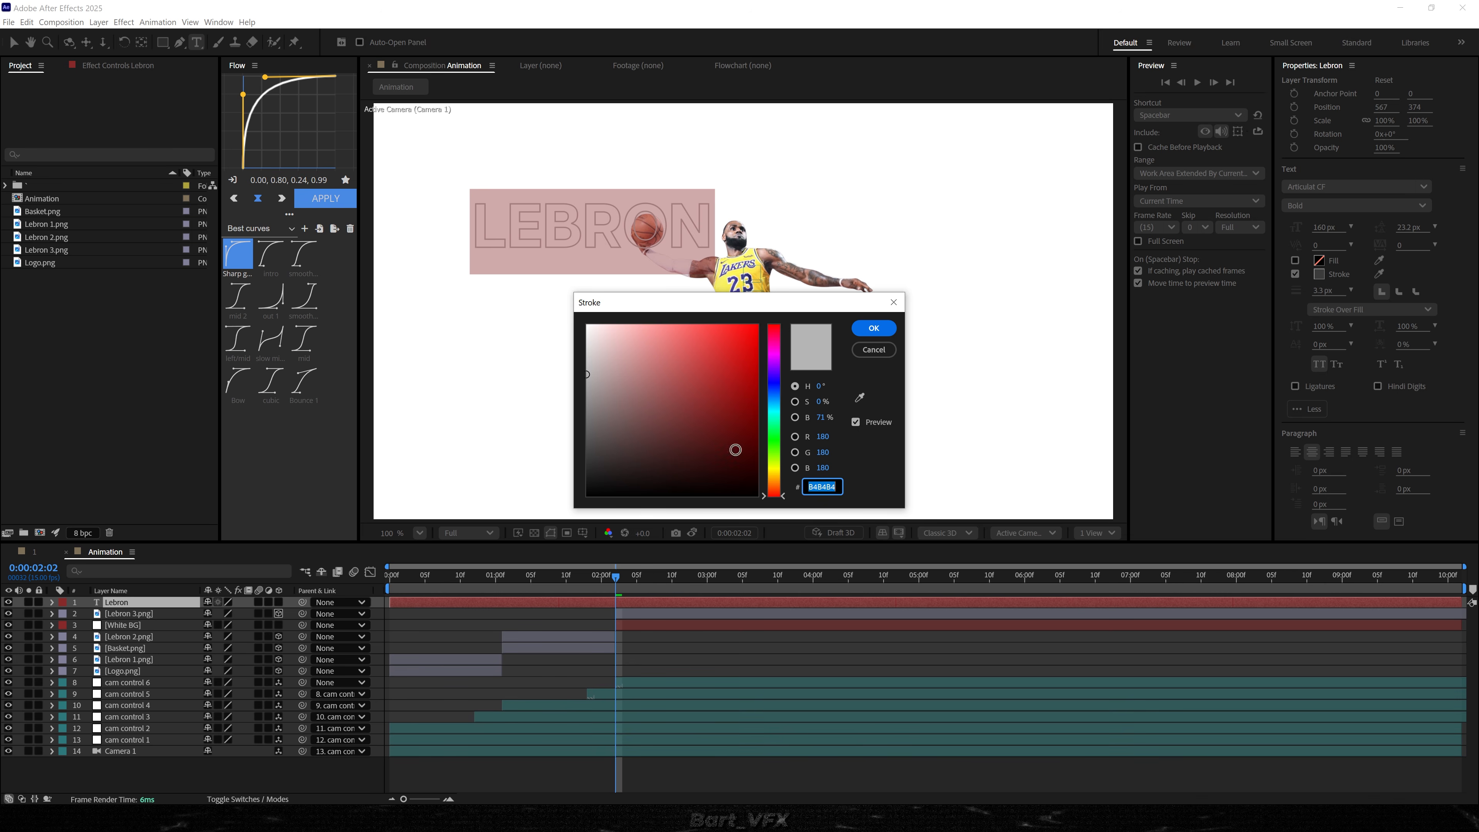
pyautogui.press('Return')
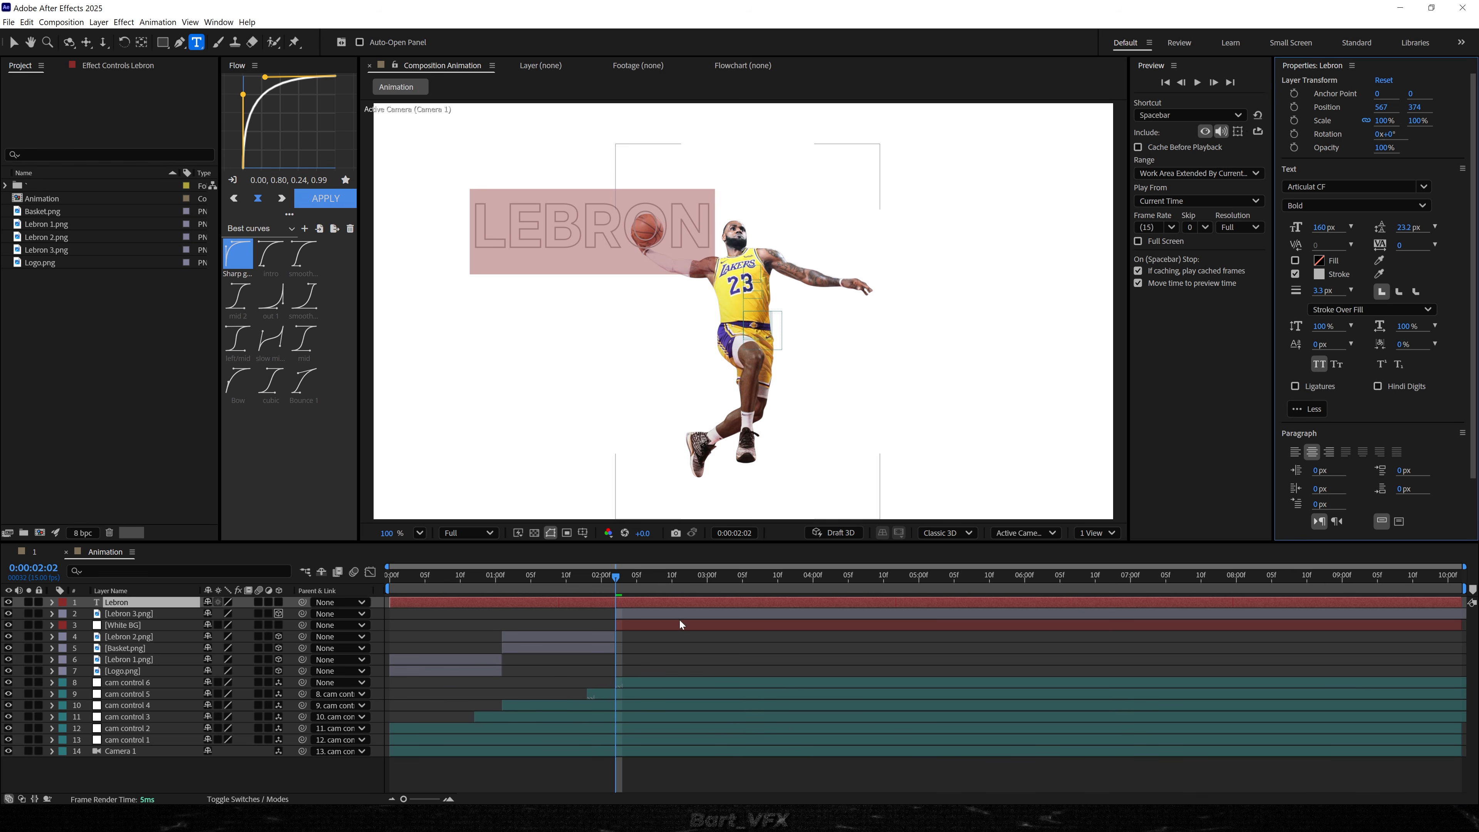
# - Trim the Lebron text's start to 0:00:02:02 and centre it in the composition on a centred anchor point at 207.3% scale
pyautogui.click(465, 601)
pyautogui.moveTo(636, 601); pyautogui.dragTo(644, 601)
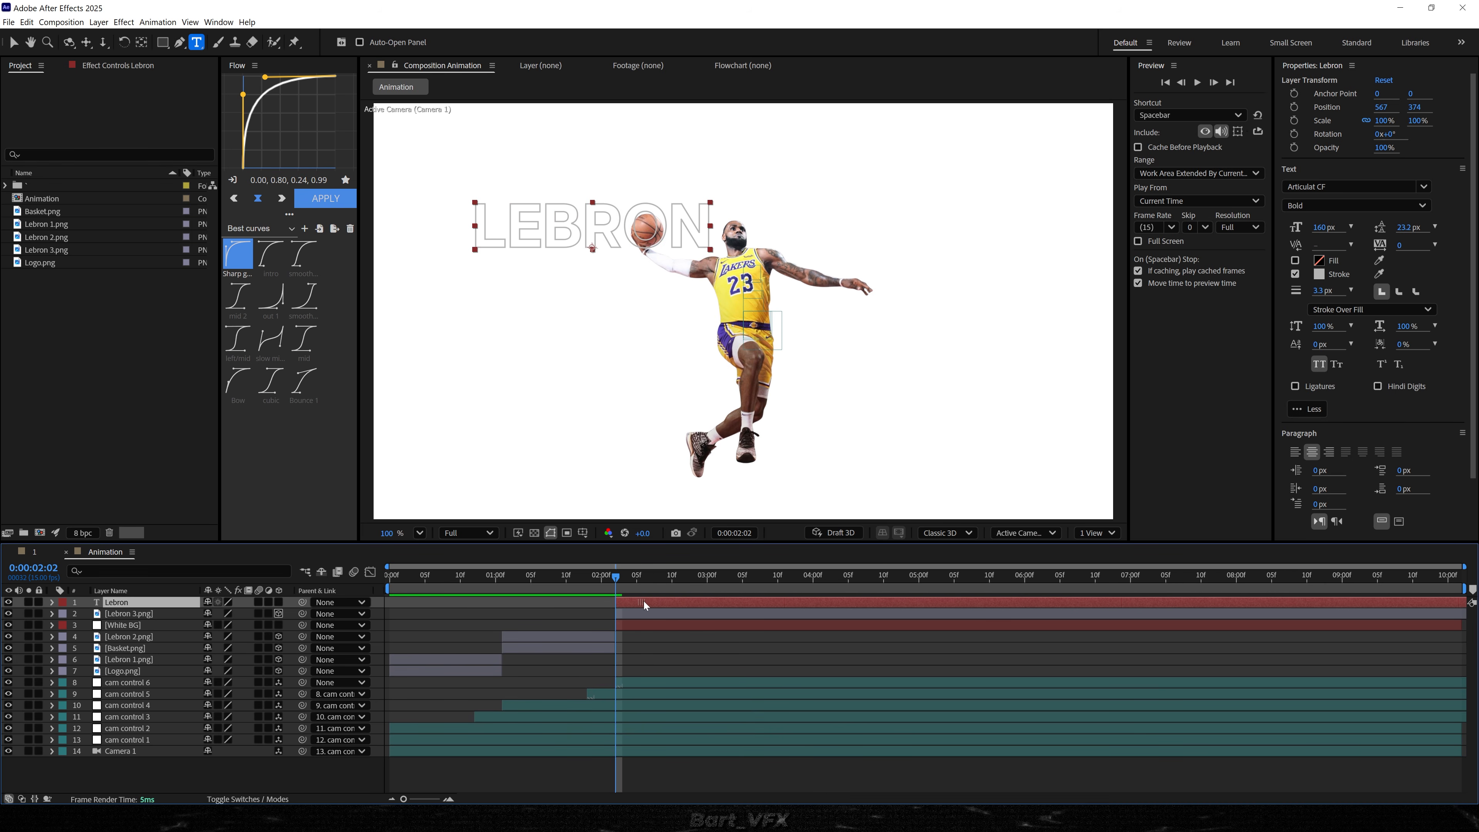
pyautogui.press('s')
pyautogui.moveTo(234, 613); pyautogui.dragTo(799, 583)
pyautogui.hotkey('ctrl', 'alt', 'Home')
pyautogui.hotkey('ctrl', 'Home')
pyautogui.press('v')
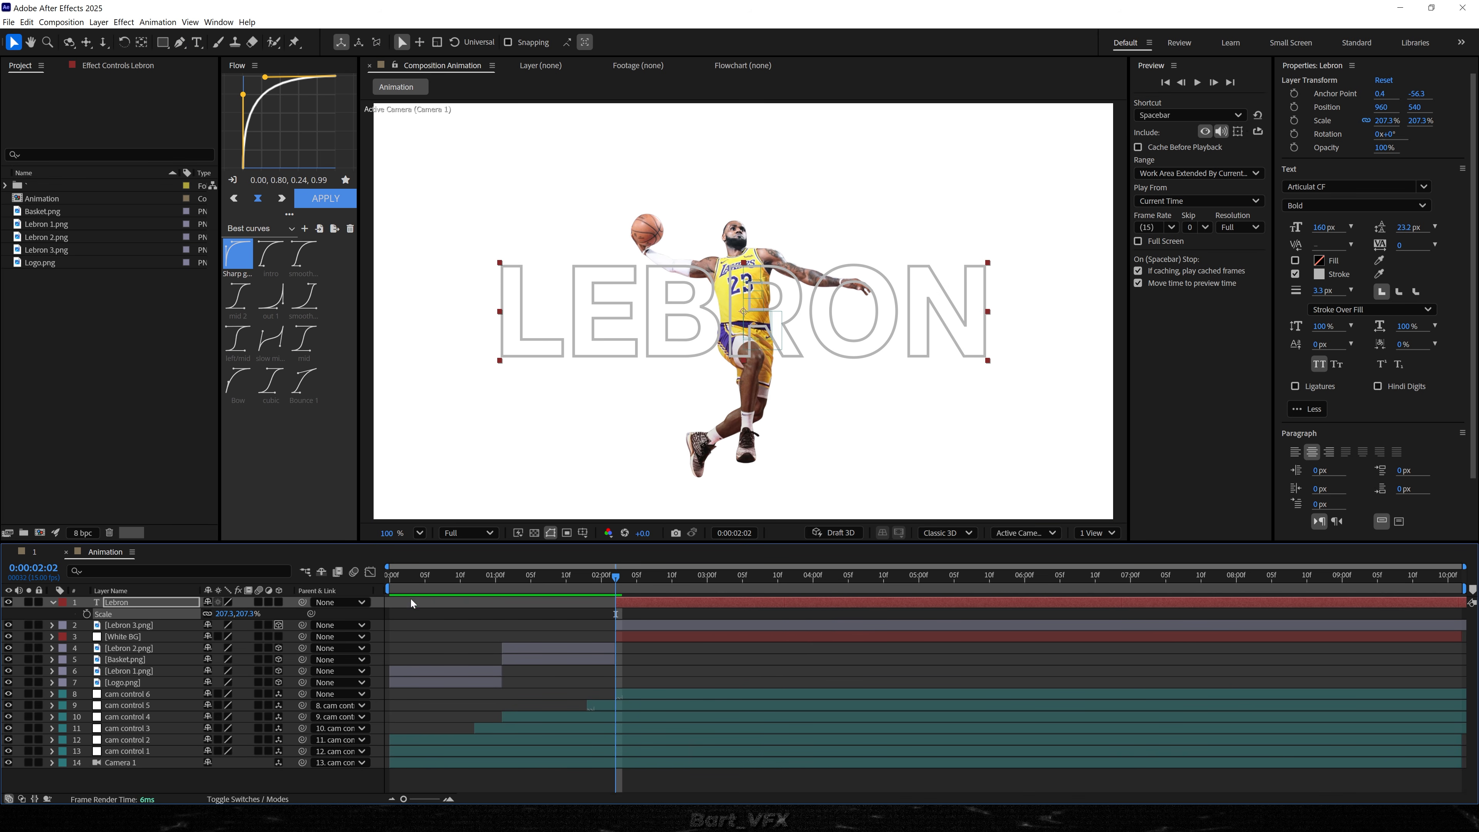
# - Make the Lebron text a 3D layer placed behind Lebron 3.png and scale it to 405.3%
pyautogui.click(278, 602)
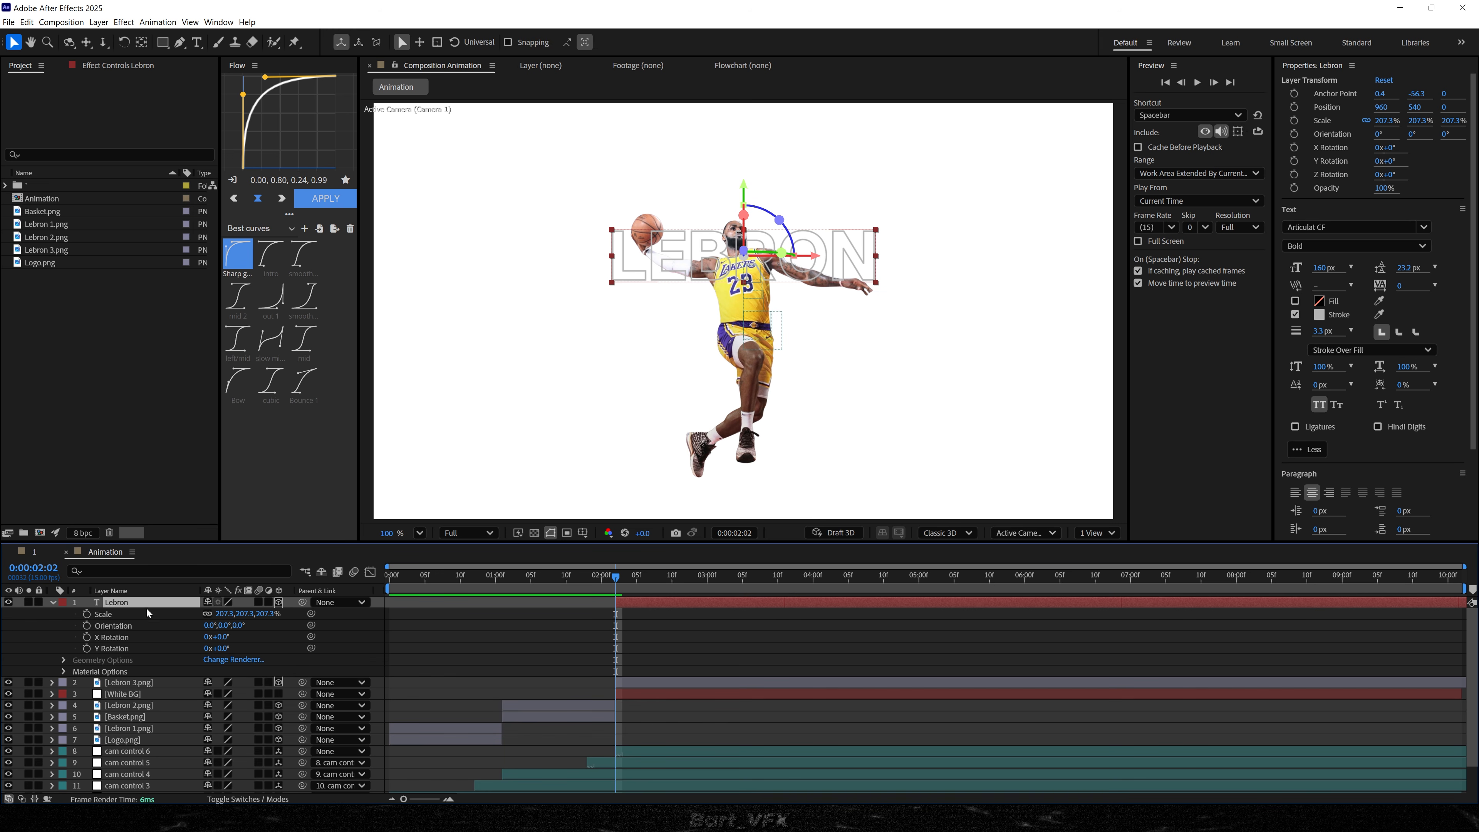
pyautogui.moveTo(141, 606); pyautogui.dragTo(142, 688)
pyautogui.moveTo(225, 625); pyautogui.dragTo(648, 669)
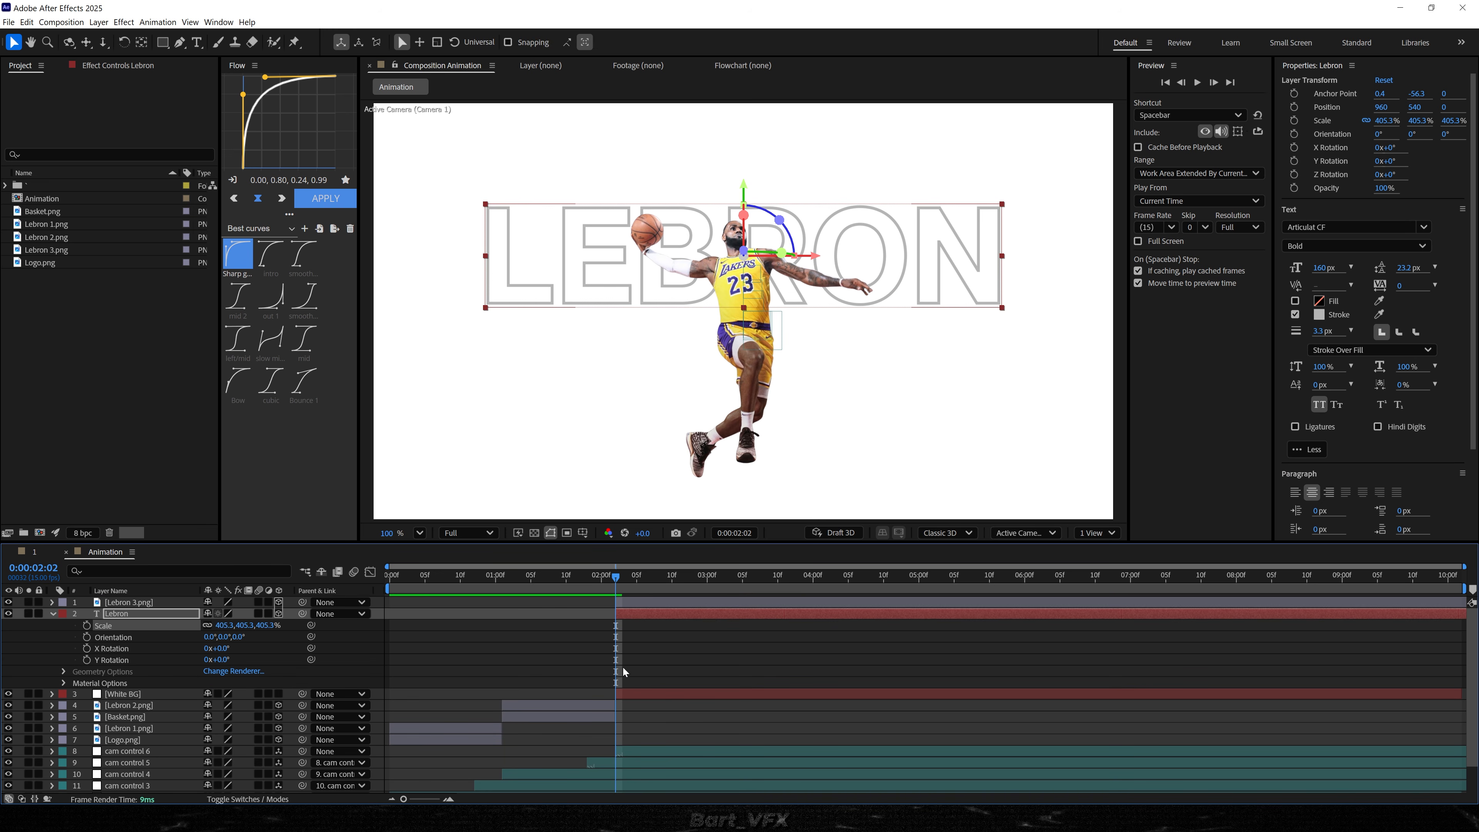
# - Animate the Lebron text's Position from 1469.9, 493.8 at 0:00:02:02 to 960, 493.8 at 0:00:03:08
pyautogui.hotkey('alt', 'shift', 'p')
pyautogui.hotkey('shift', 'Up')
pyautogui.hotkey('shift', 'Up')
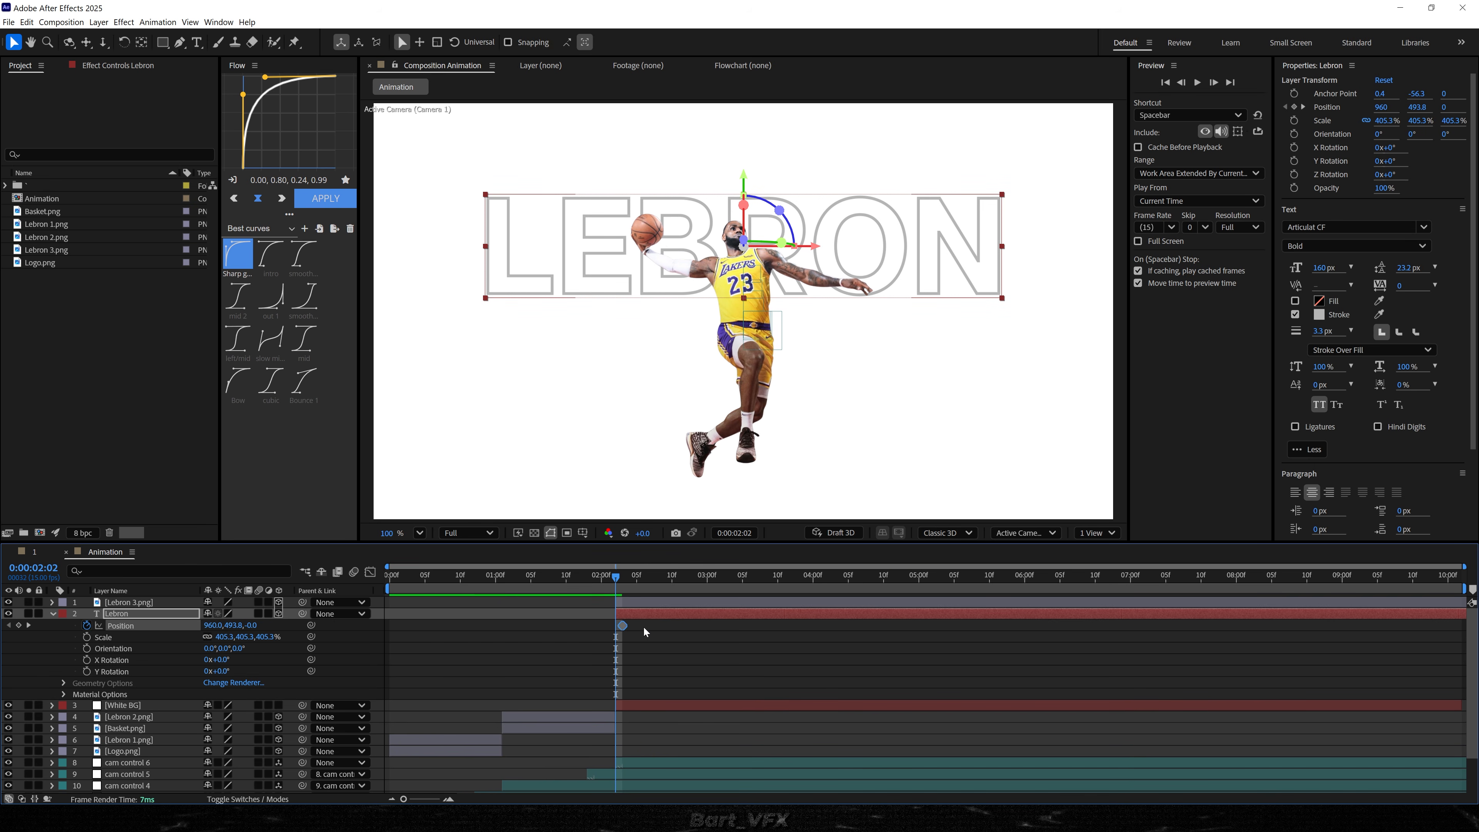
pyautogui.moveTo(756, 625)
pyautogui.mouseDown()
pyautogui.moveTo(780, 625)
pyautogui.moveTo(763, 625)
pyautogui.mouseUp()
pyautogui.moveTo(532, 244); pyautogui.dragTo(635, 250)
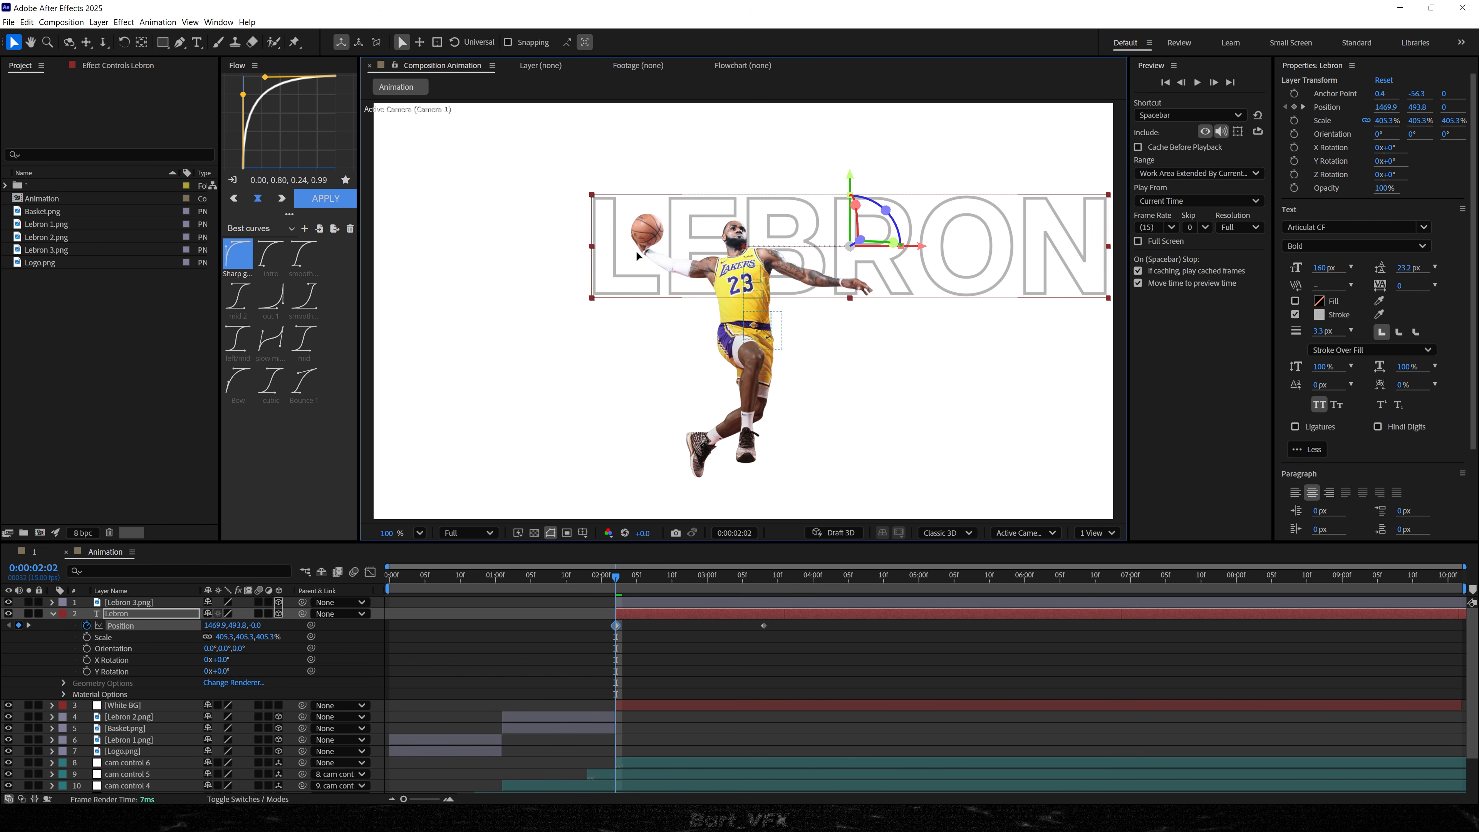
# - Apply Easy Ease to both text Position keyframes, shape the speed curve to start fast and slow down gradually, and preview it
pyautogui.moveTo(782, 629); pyautogui.dragTo(485, 617)
pyautogui.press('F9')
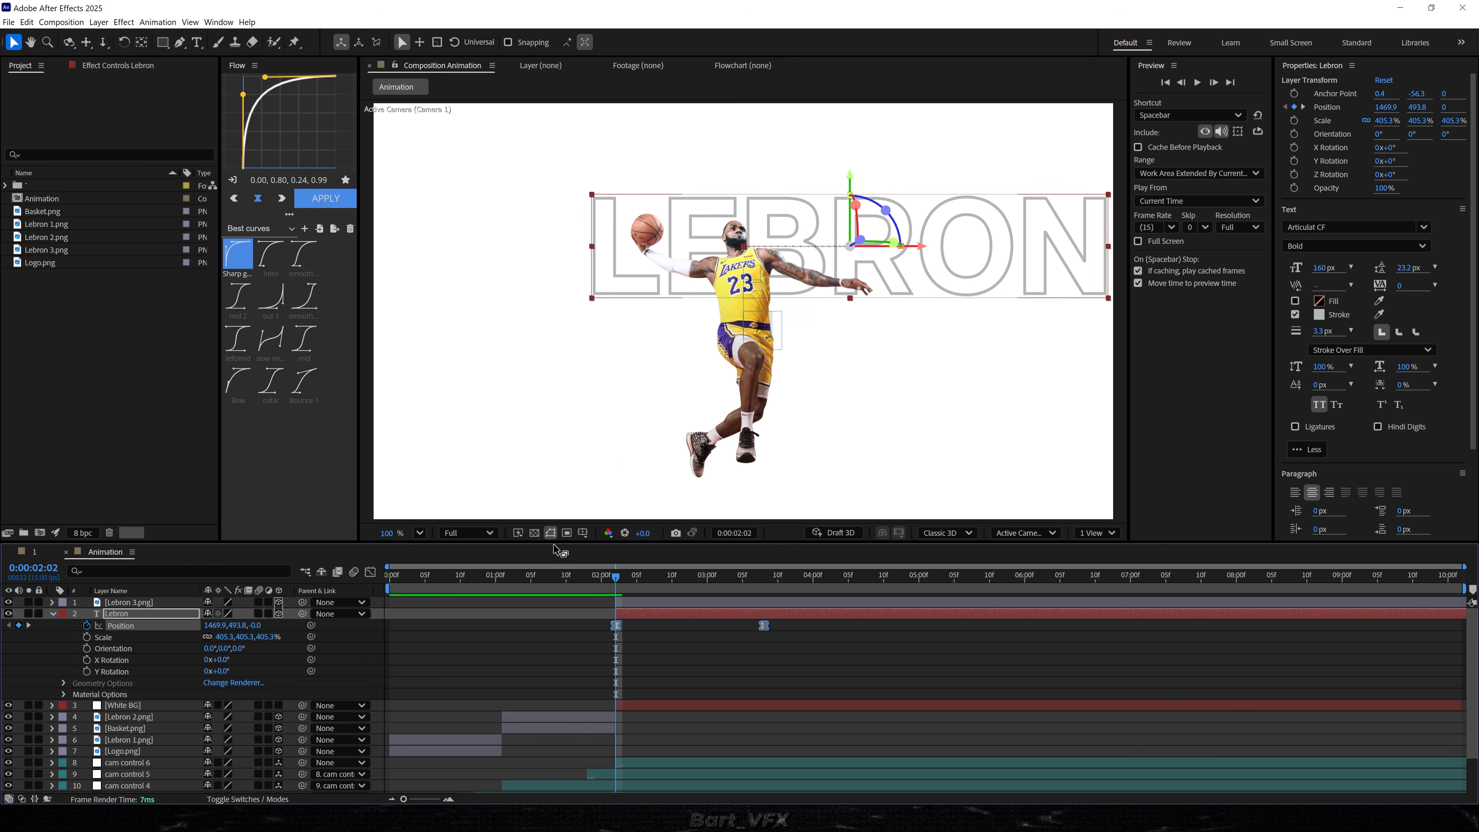
pyautogui.click(371, 572)
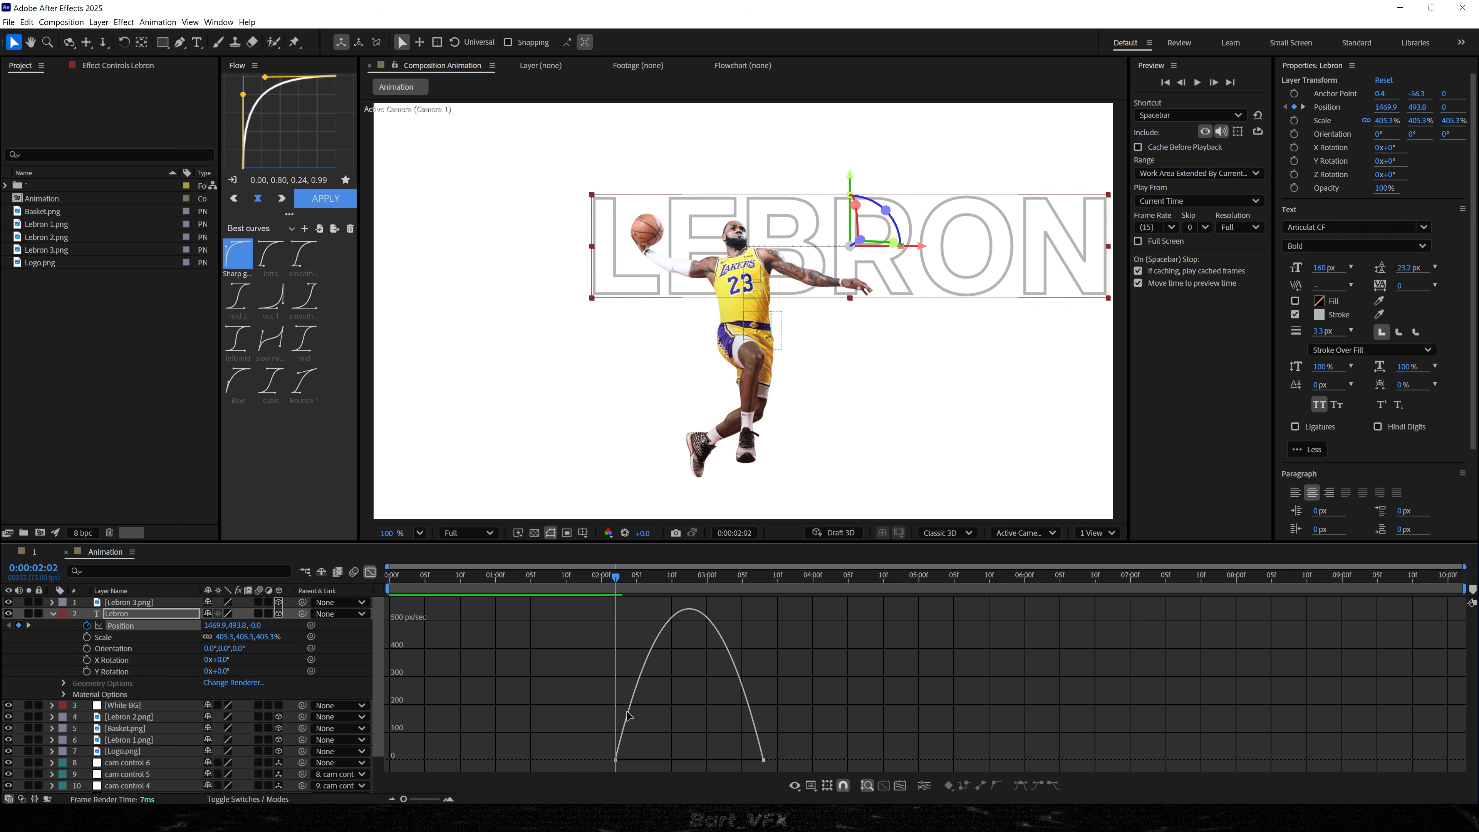
pyautogui.moveTo(707, 730); pyautogui.dragTo(618, 760)
pyautogui.press('space')
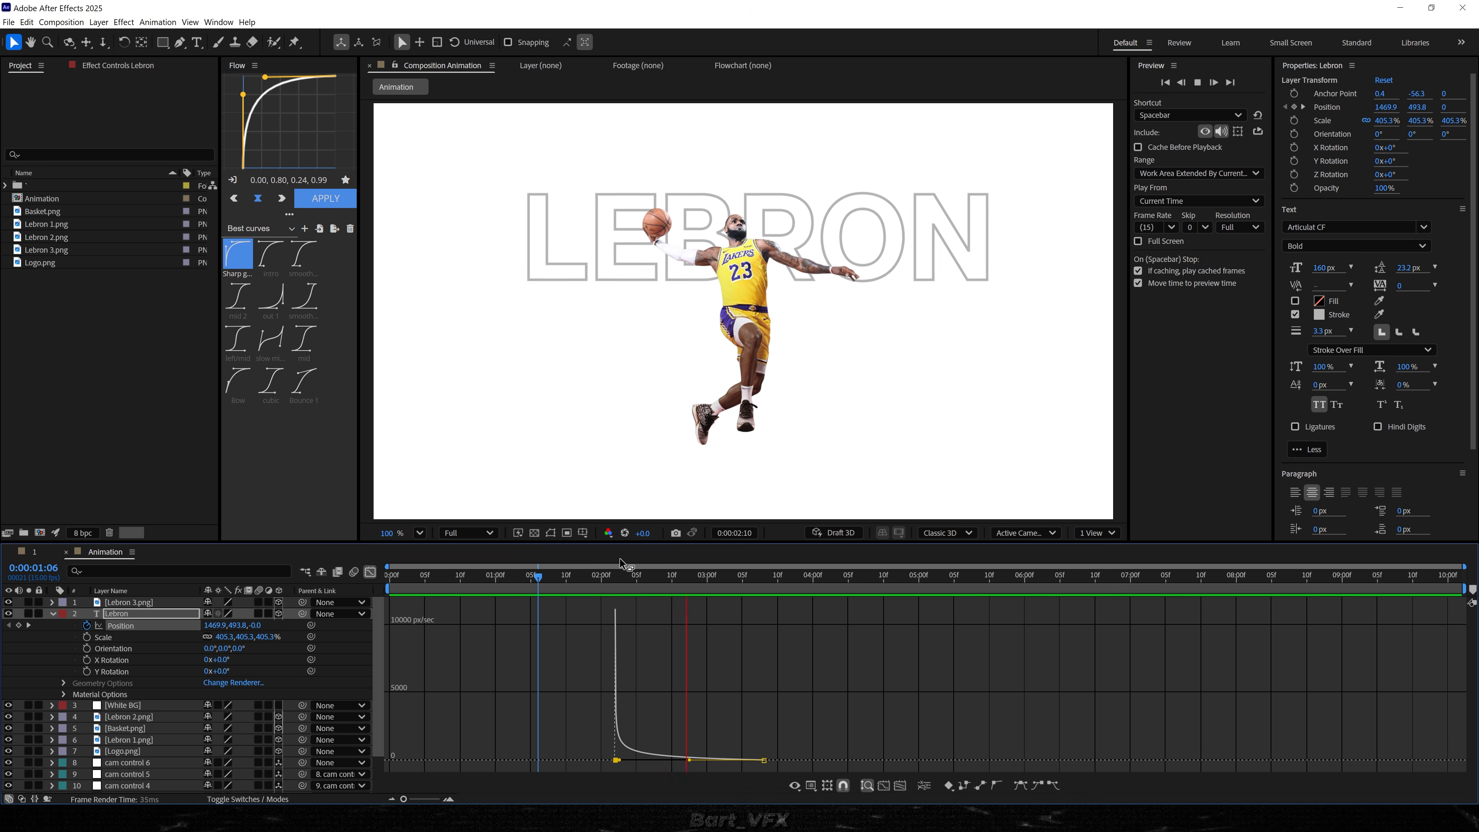
# - Move the Lebron text's second Position keyframe earlier to 0:00:03:03 and preview the faster slide
pyautogui.press('space')
pyautogui.click(370, 571)
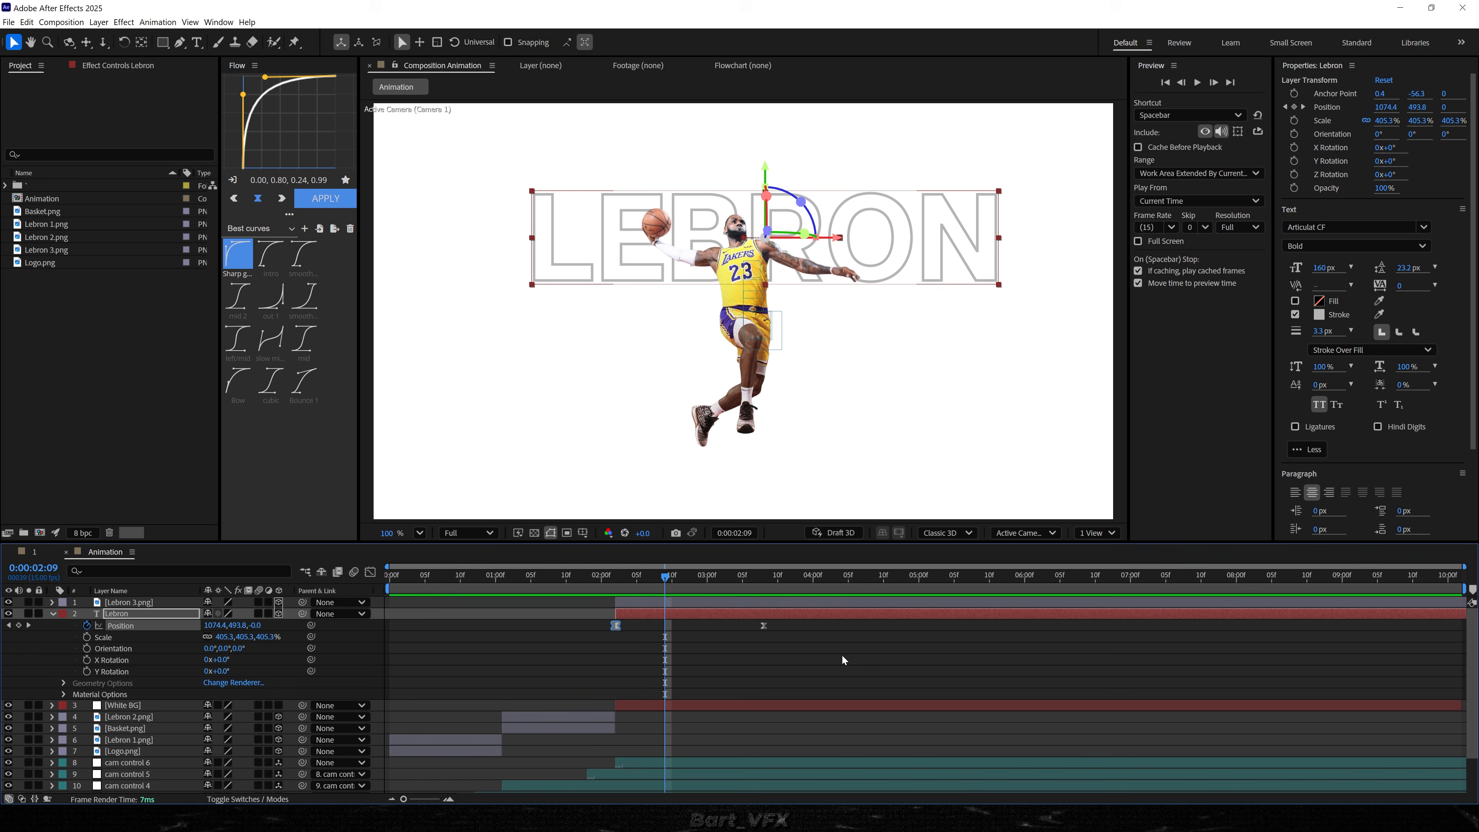
pyautogui.moveTo(763, 626); pyautogui.dragTo(728, 626)
pyautogui.press('space')
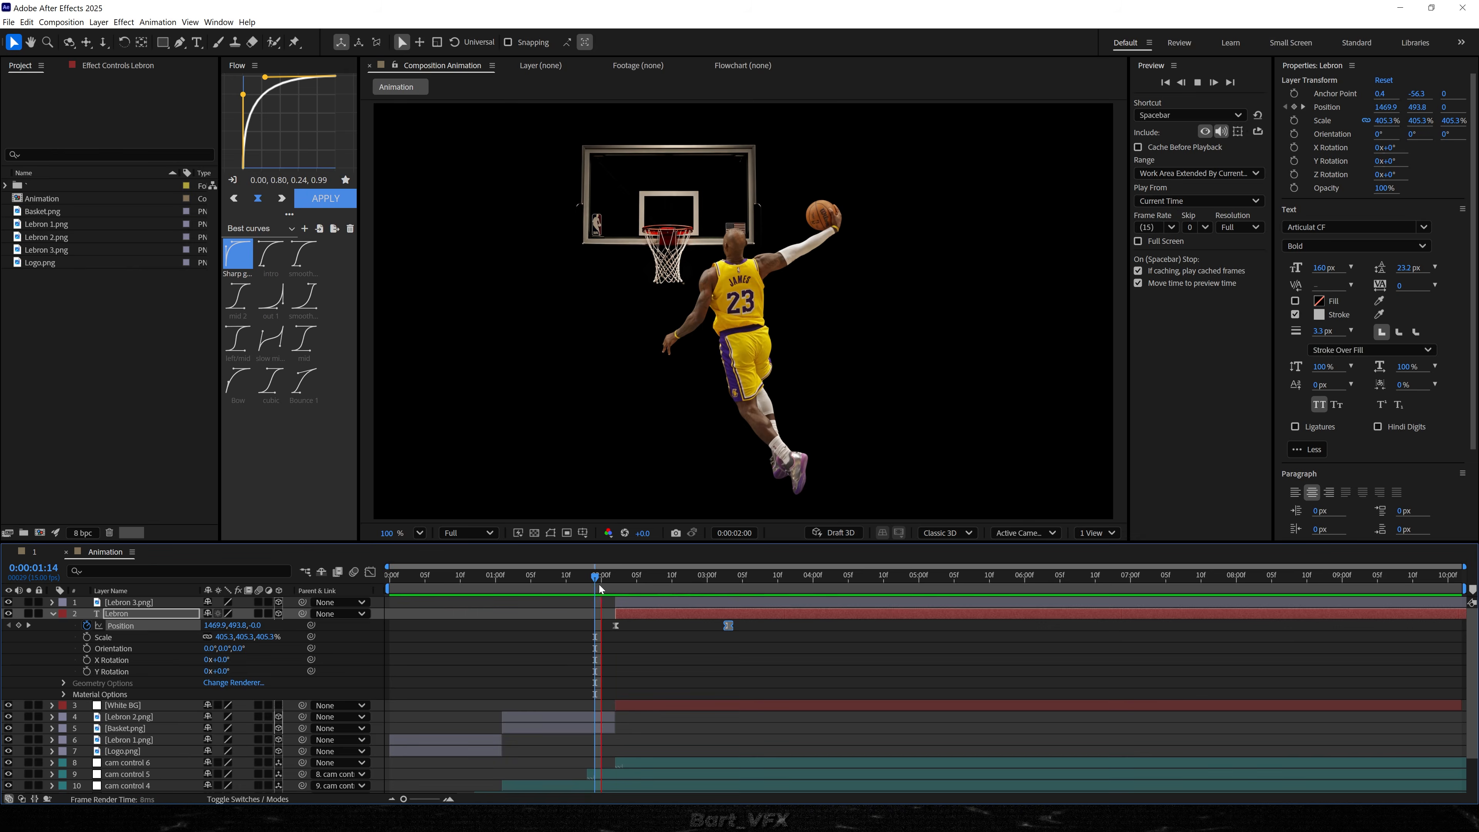
pyautogui.click(770, 578)
# - Add a copy of the Lebron text reading "James" beneath the original, with both Position keyframes at Y 1004.8
pyautogui.click(677, 615)
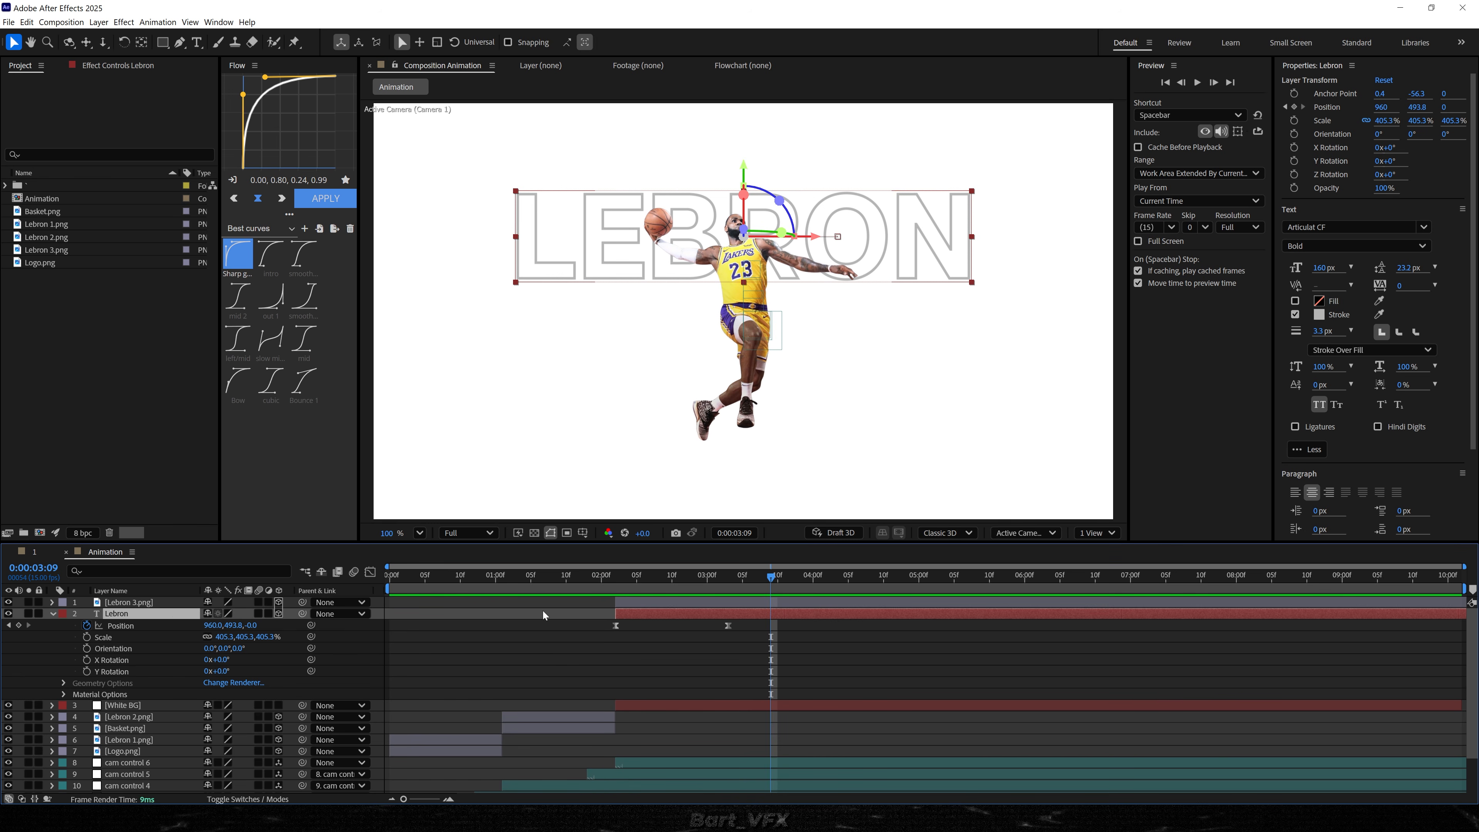
pyautogui.hotkey('ctrl', 'd')
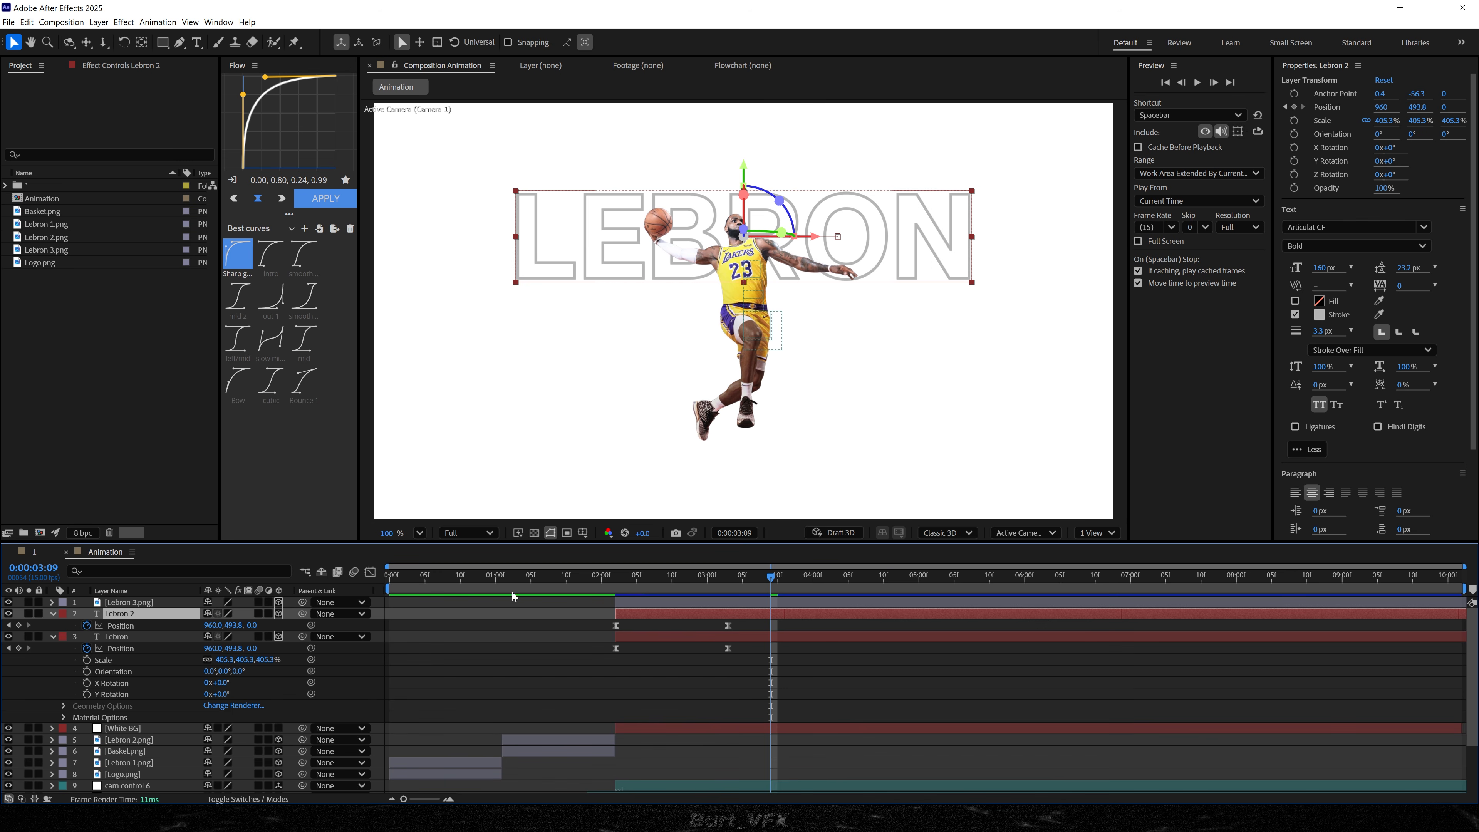
pyautogui.press('j')
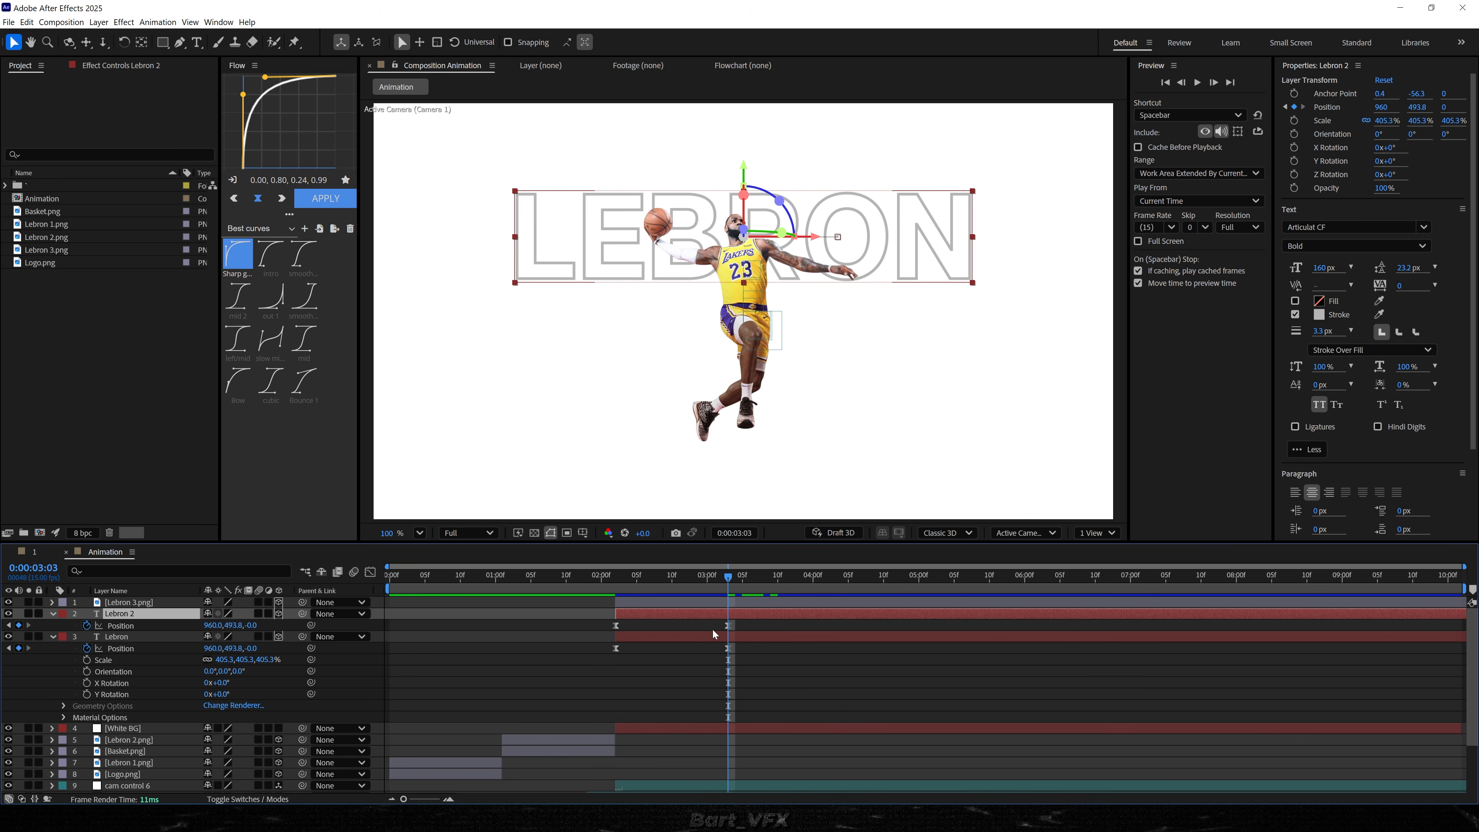
pyautogui.click(145, 624)
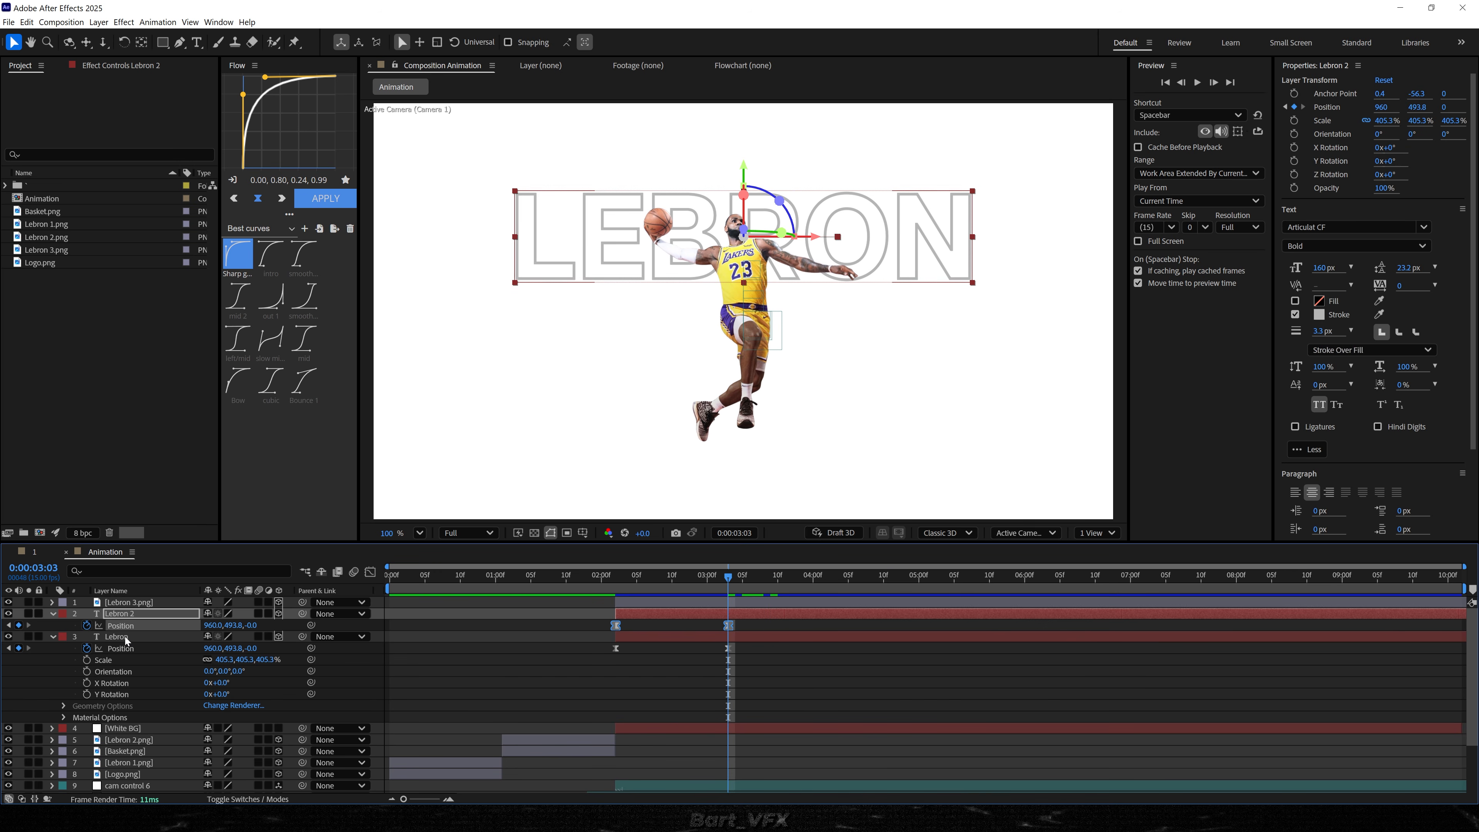
pyautogui.moveTo(609, 261); pyautogui.dragTo(608, 340)
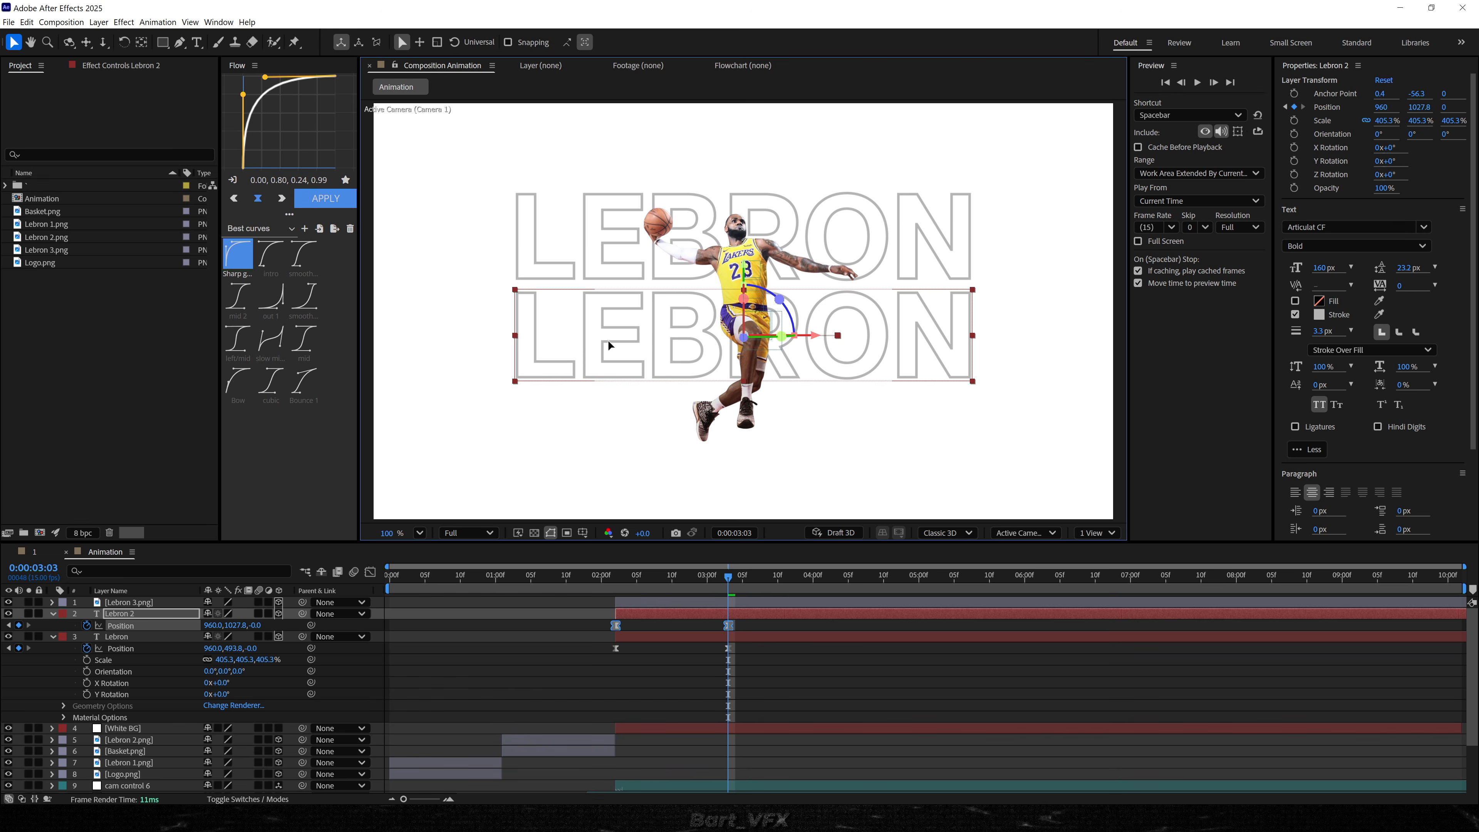
pyautogui.hotkey('ctrl', 't')
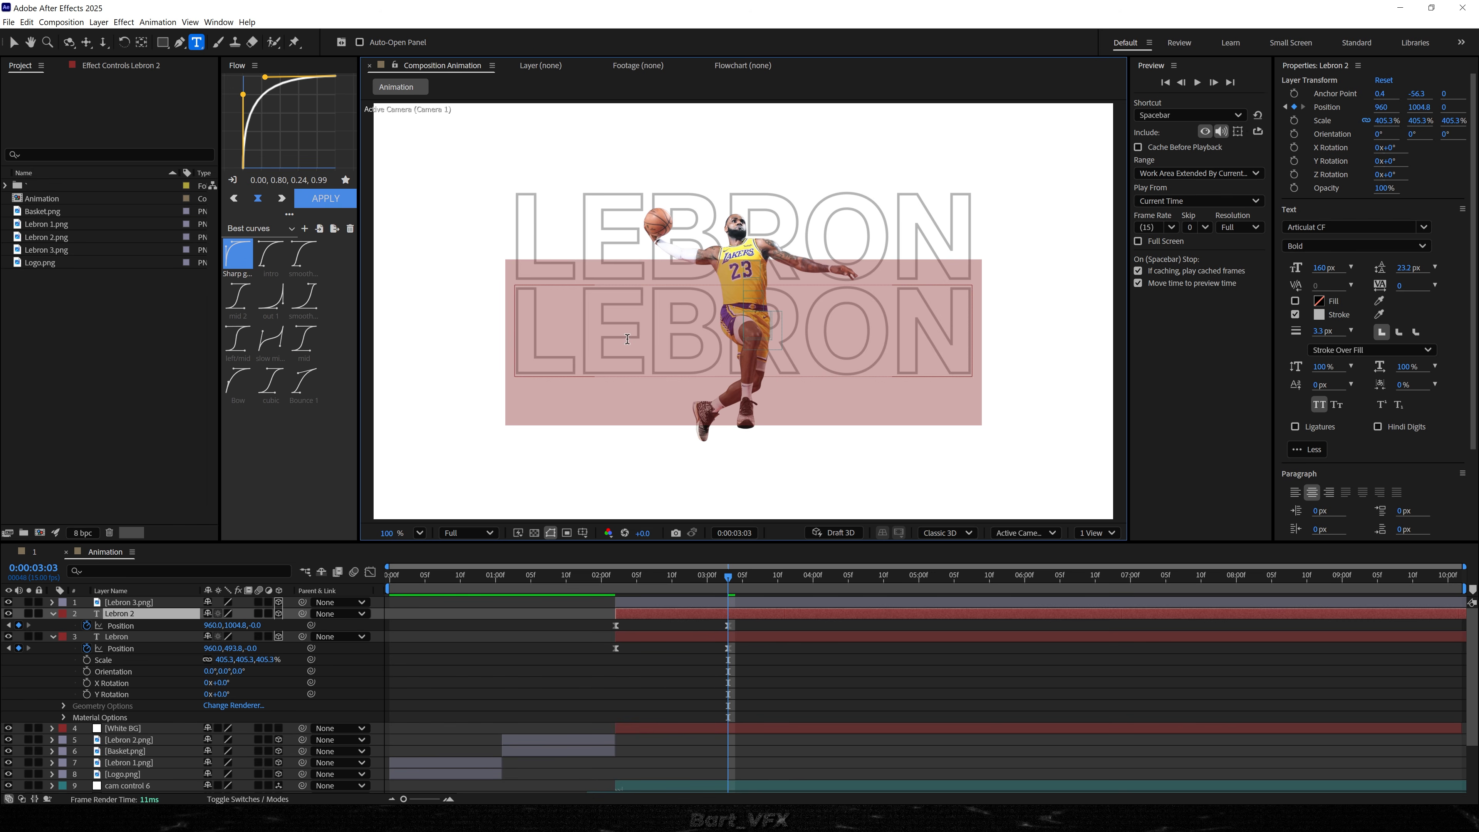
pyautogui.write('James')
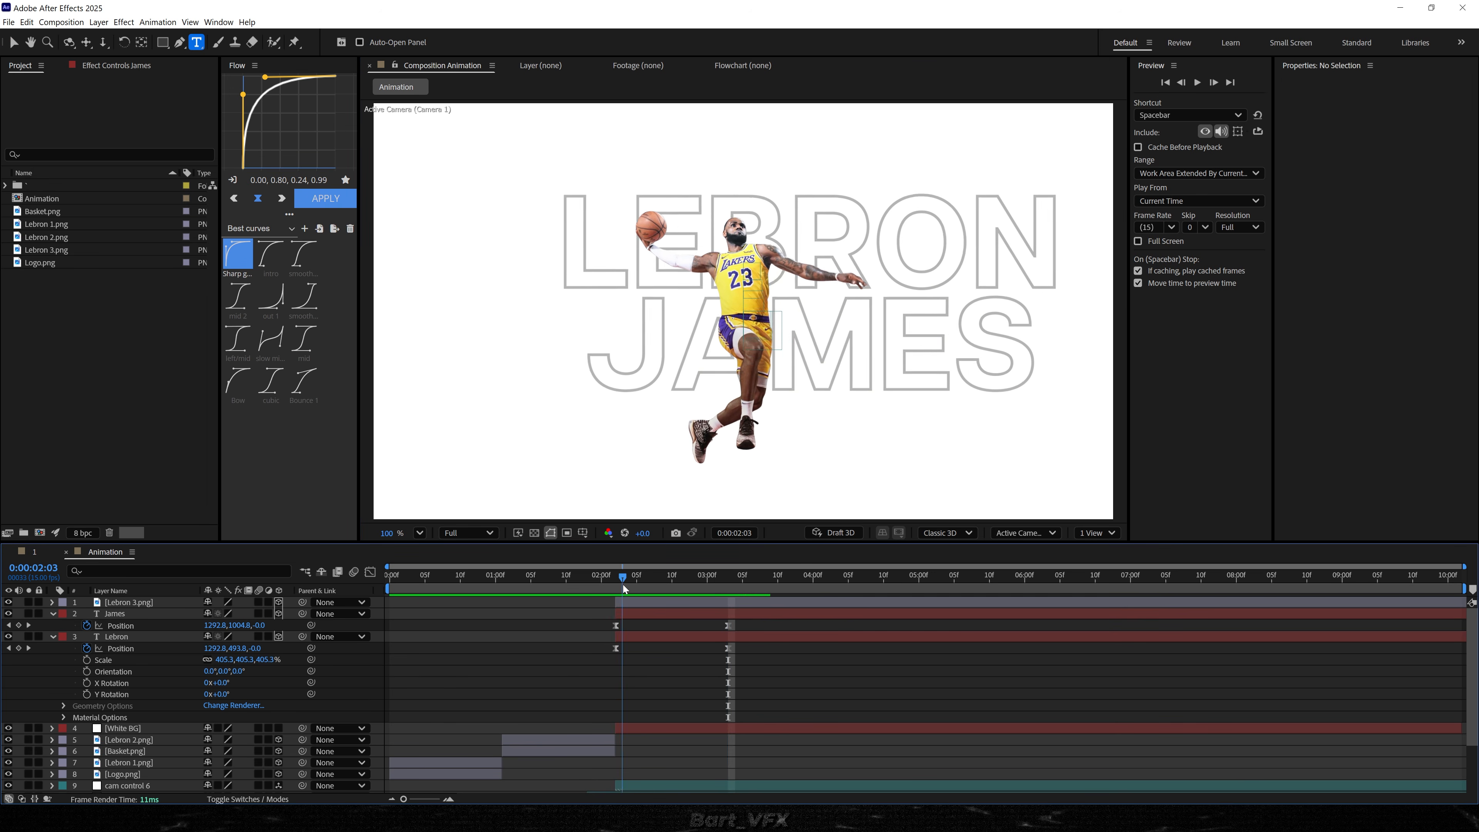
# - Set the James text's X position to 355.9 at its 0:00:02:02 keyframe and preview the opposite slide
pyautogui.moveTo(623, 585); pyautogui.dragTo(617, 587)
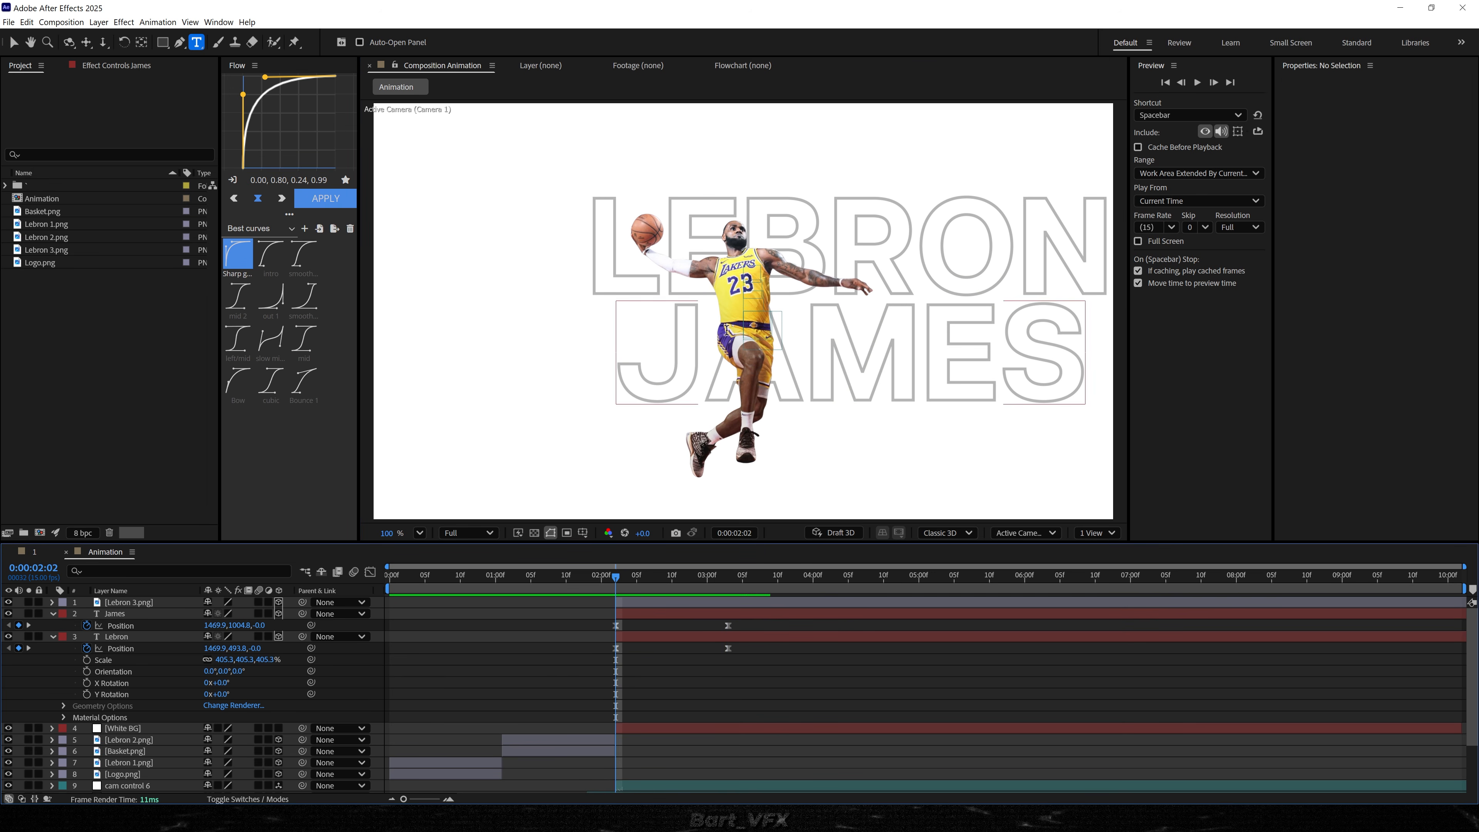
pyautogui.click(616, 626)
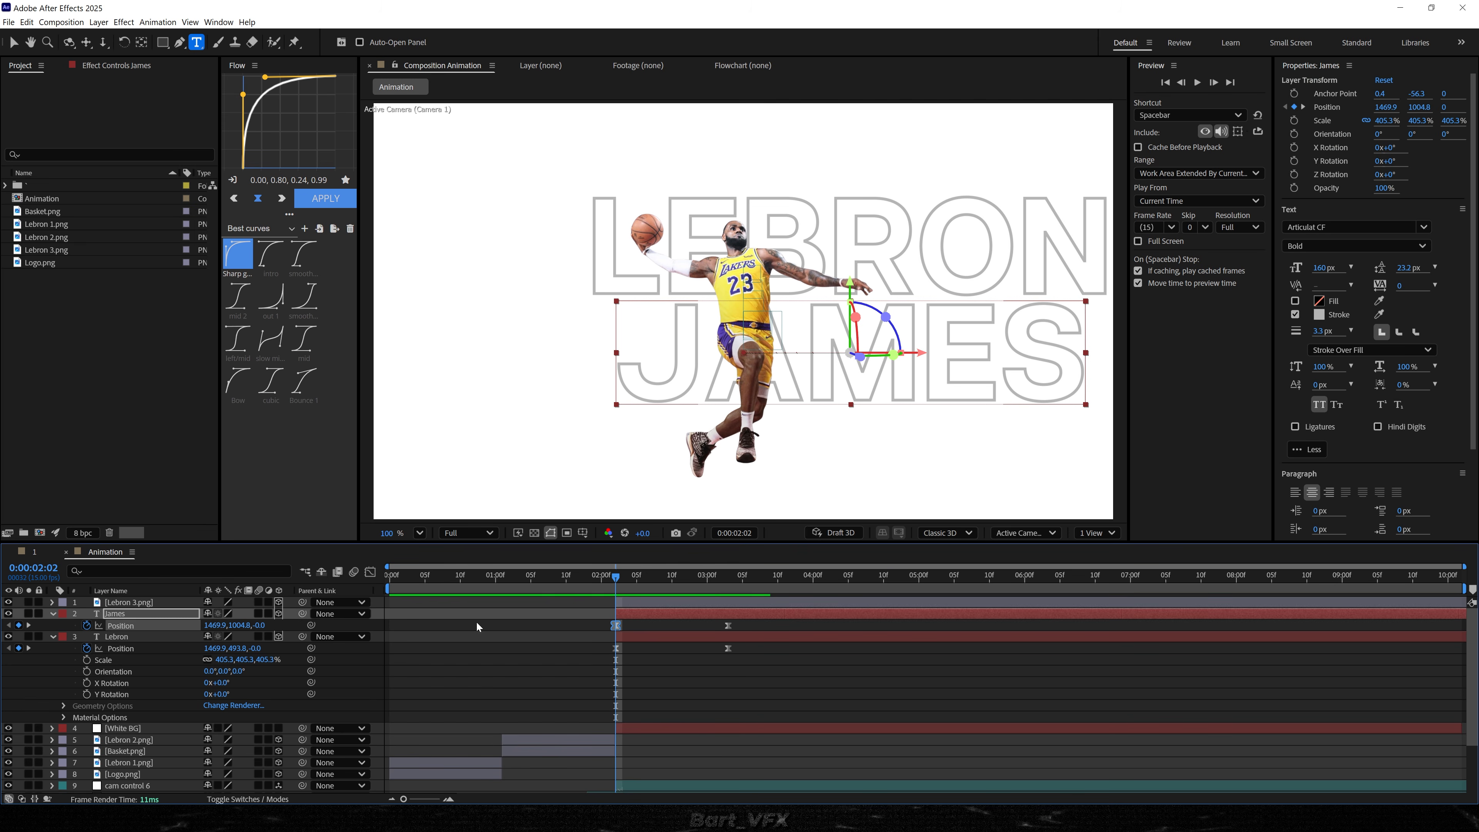
pyautogui.moveTo(204, 628); pyautogui.dragTo(110, 628)
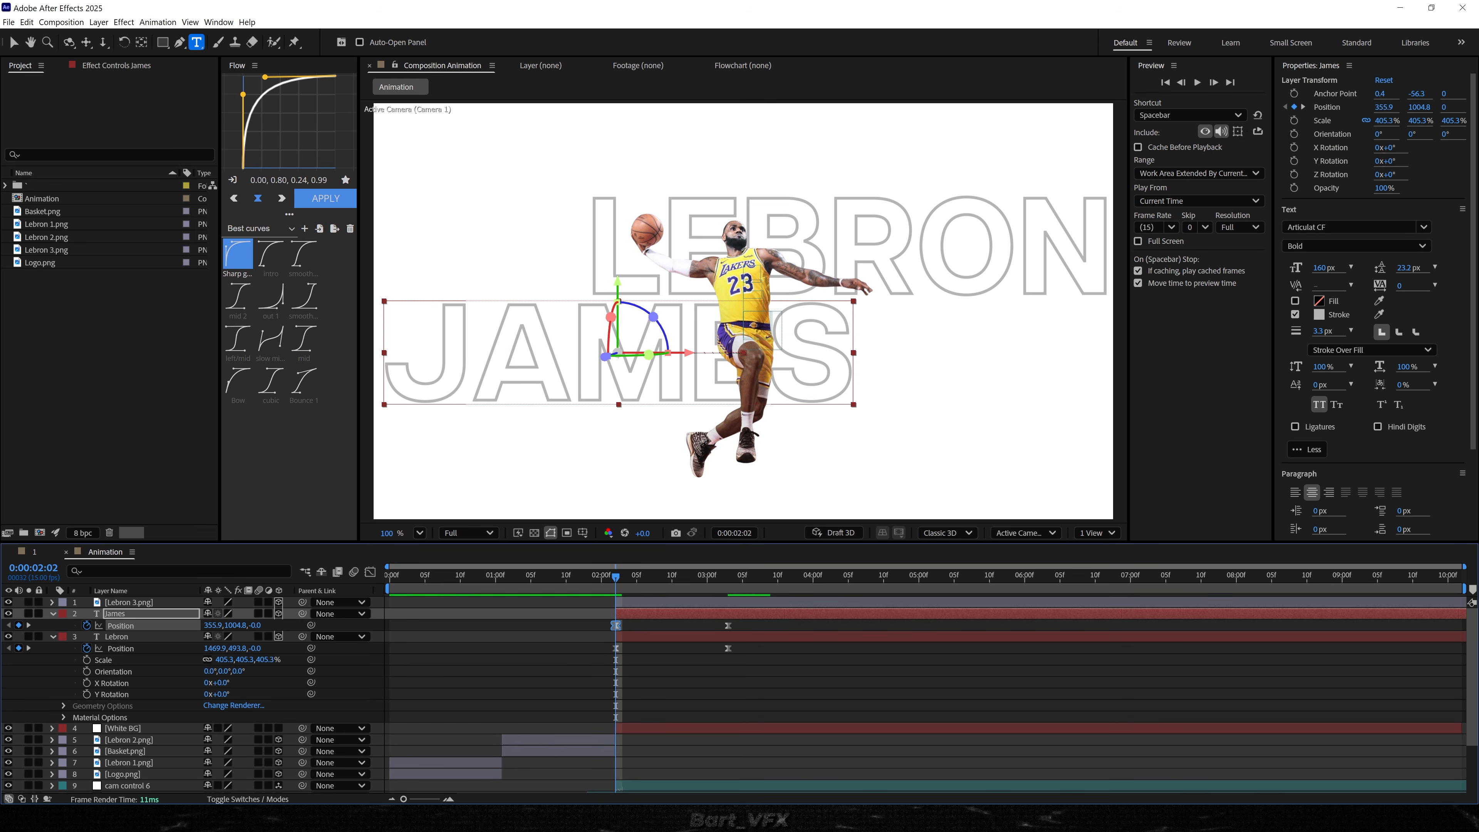
pyautogui.press('space')
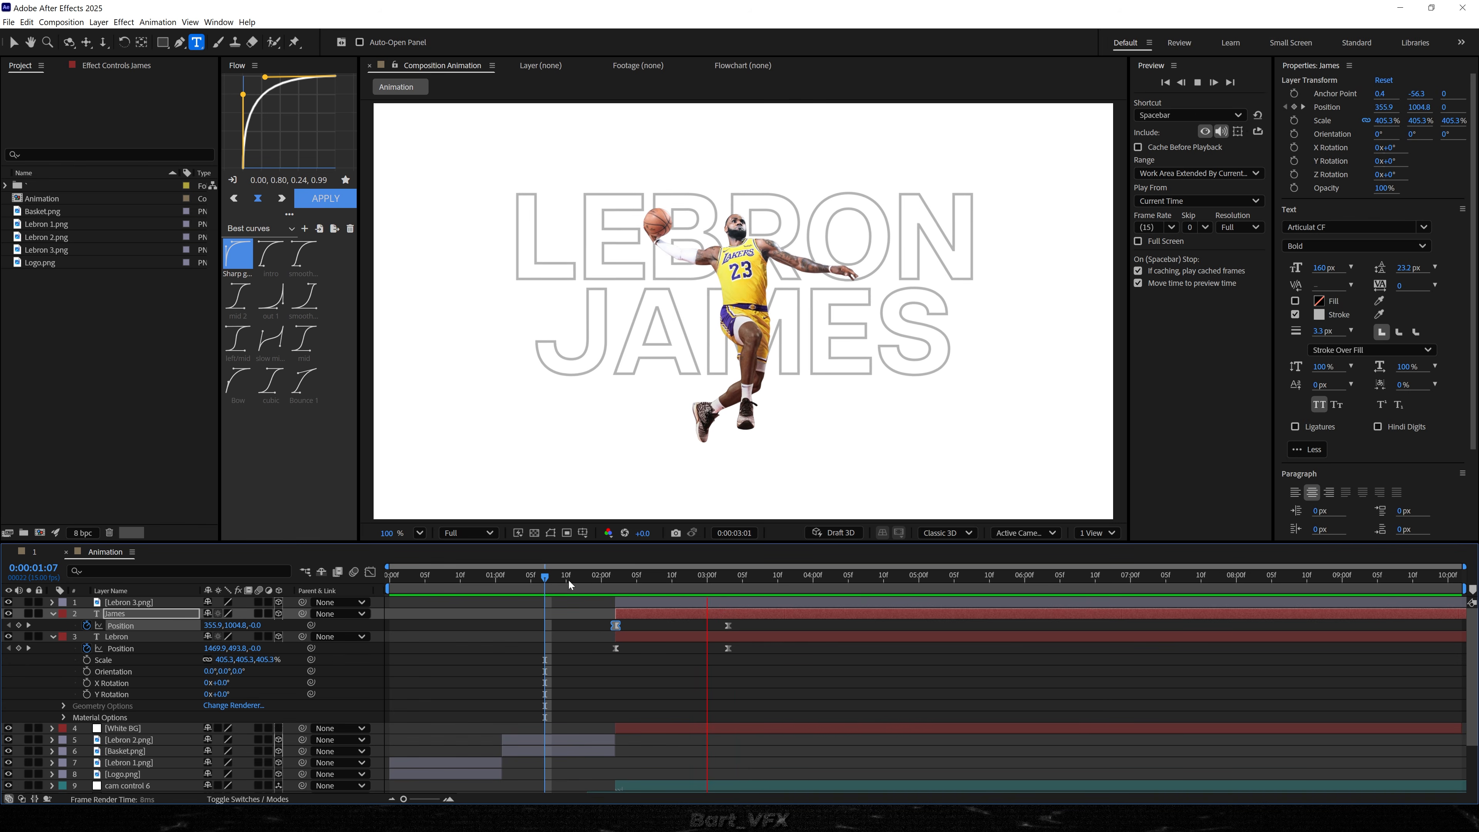
pyautogui.press('space')
# - Lower all Position keyframes of both texts together, to Y 1105.9 for James and Y 594.9 for Lebron, and preview
pyautogui.click(726, 583)
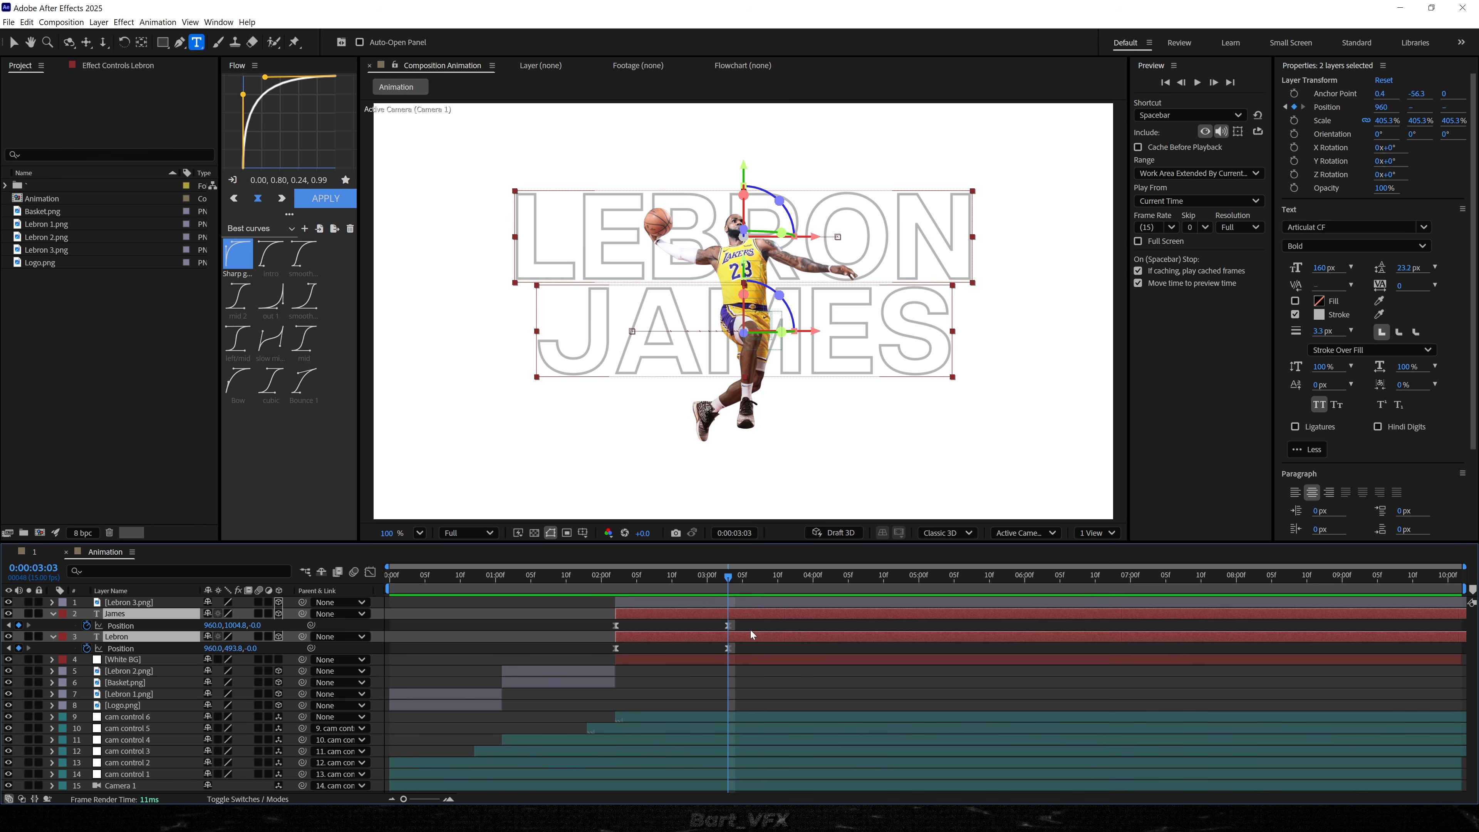
pyautogui.moveTo(751, 619); pyautogui.dragTo(605, 653)
pyautogui.moveTo(230, 652); pyautogui.dragTo(285, 653)
pyautogui.press('space')
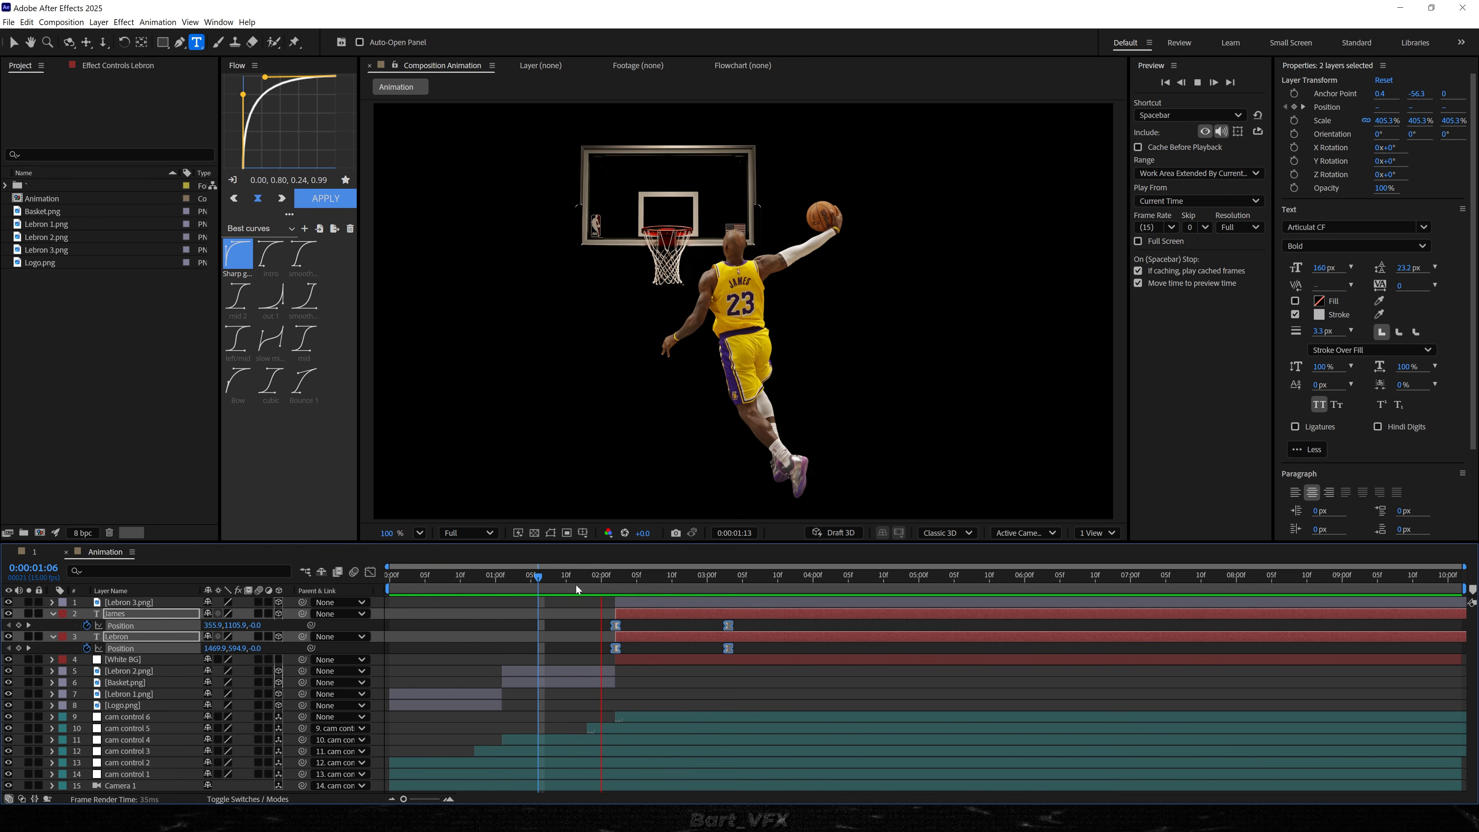
pyautogui.press('space')
# - Reduce the stroke width of the James and Lebron texts to a thinner outline
pyautogui.click(710, 616)
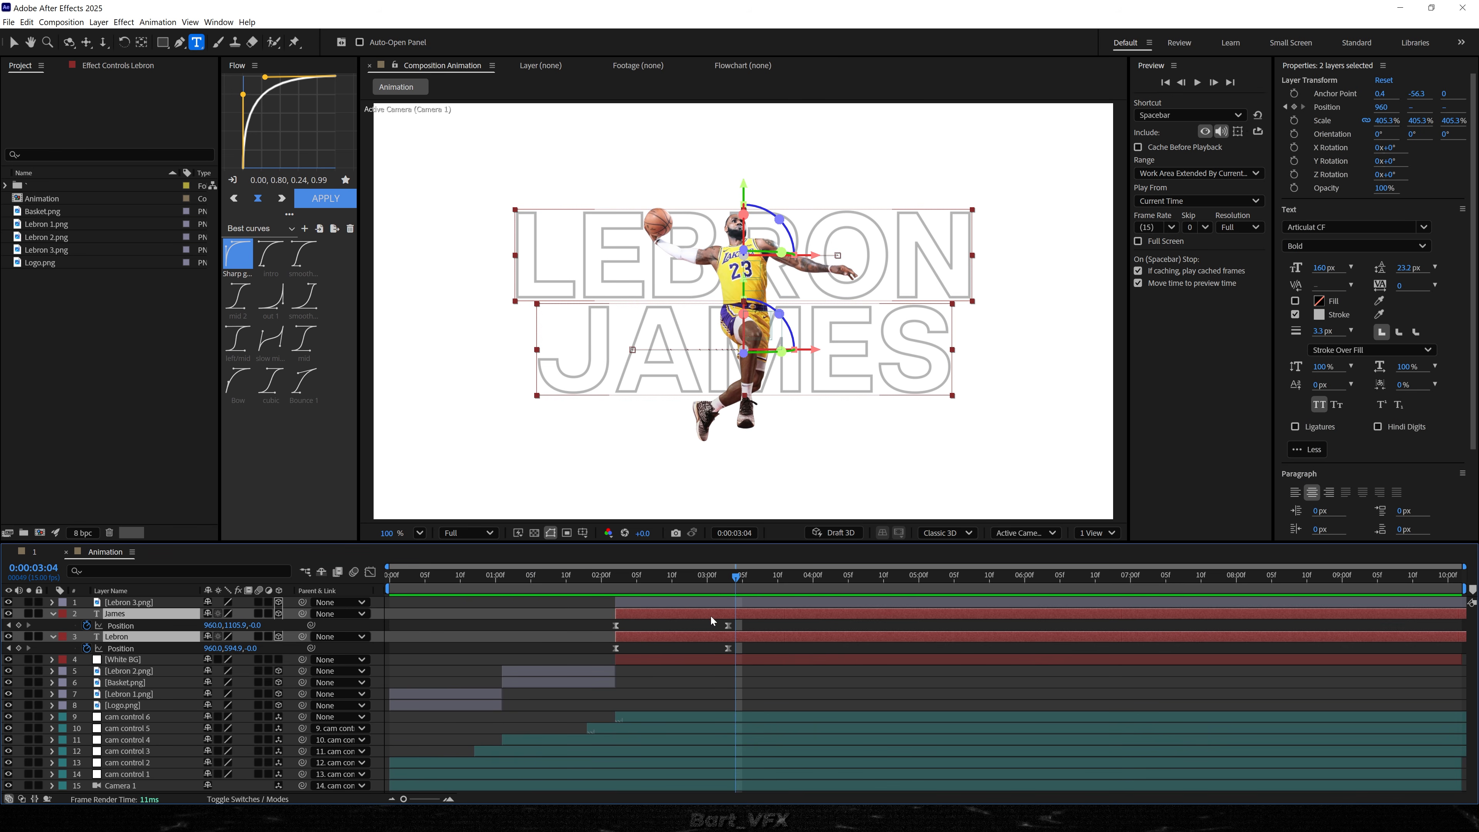
pyautogui.moveTo(1322, 330); pyautogui.dragTo(1306, 337)
pyautogui.click(434, 593)
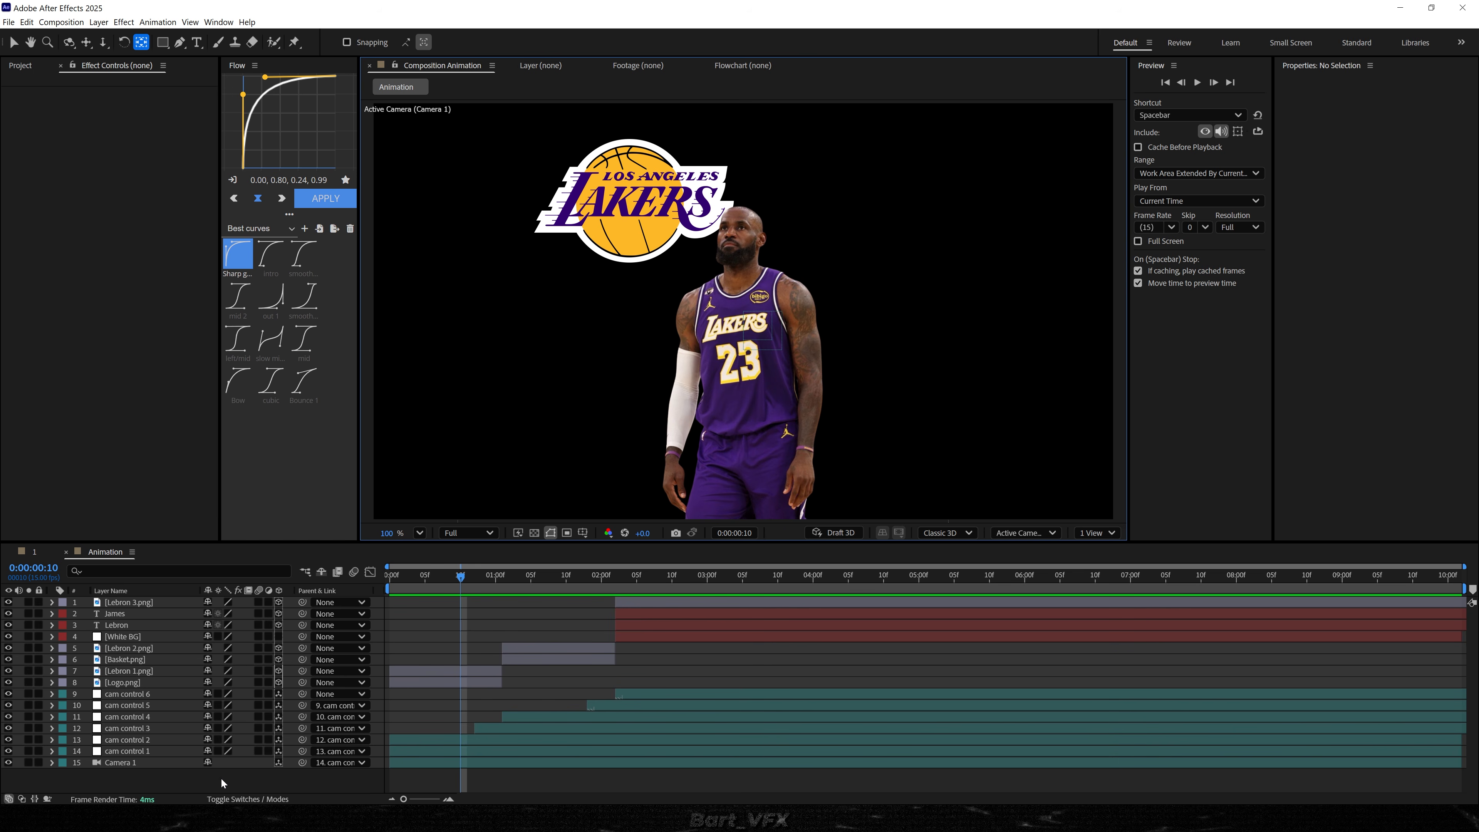
# - Check the transparency grid, then create a black 1920 x 1080 solid named Black BG and place it below Camera 1
pyautogui.click(534, 534)
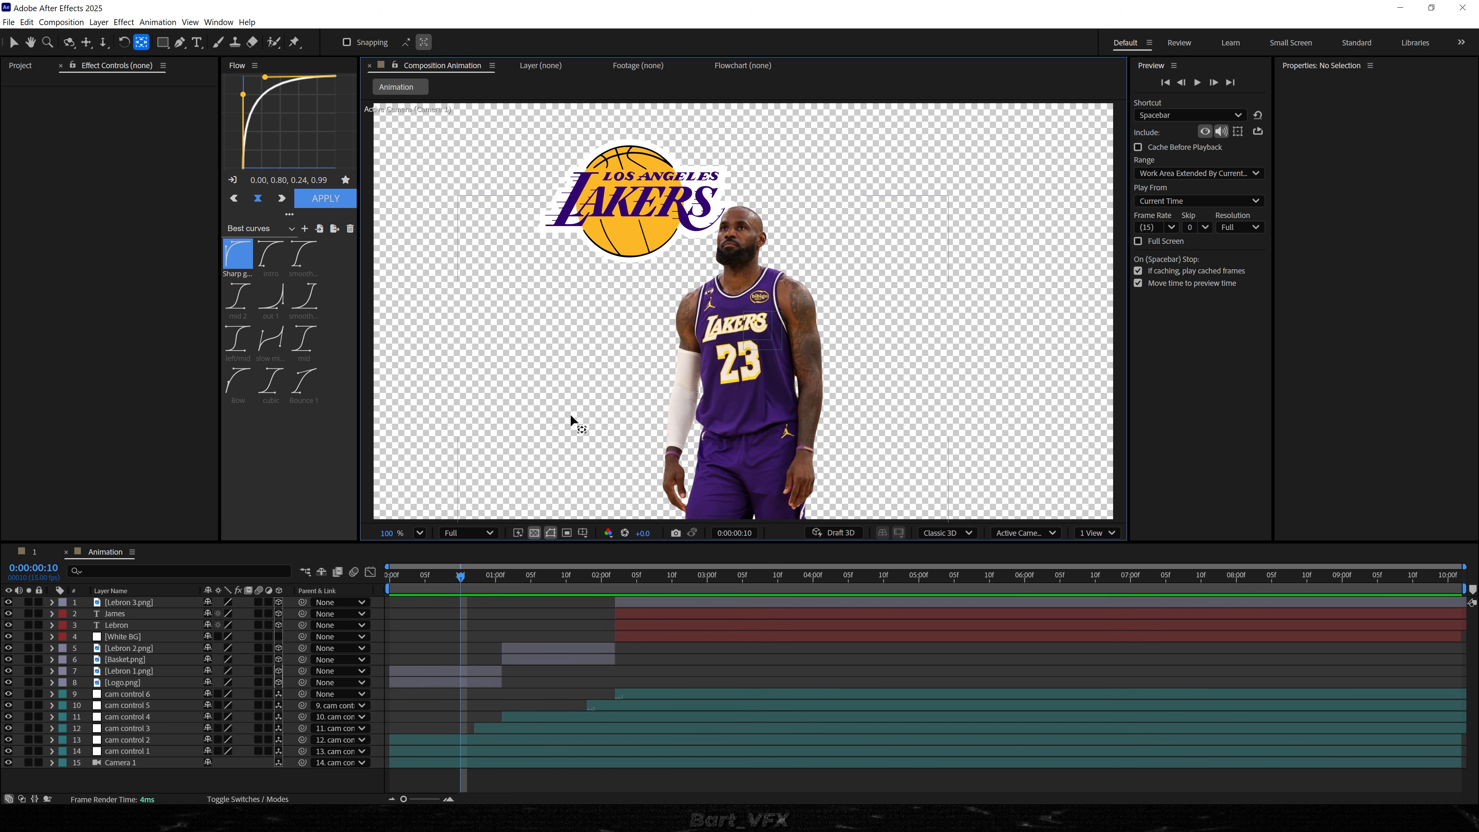
pyautogui.click(534, 534)
pyautogui.rightClick(201, 781)
pyautogui.moveTo(326, 649)
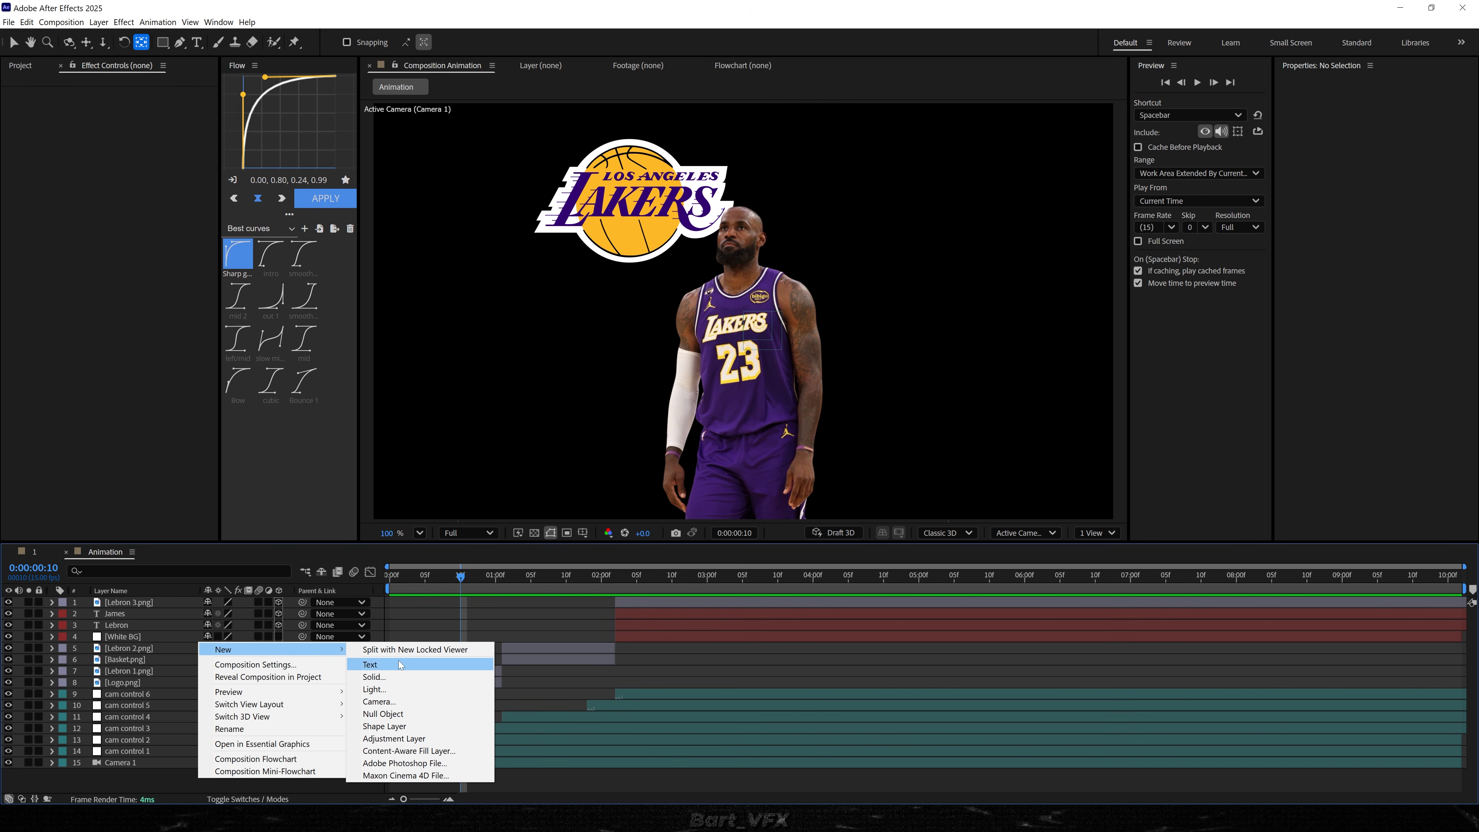
pyautogui.click(375, 677)
pyautogui.click(729, 507)
pyautogui.click(720, 501)
pyautogui.click(869, 330)
pyautogui.click(722, 286)
pyautogui.hotkey('ctrl', 'a')
pyautogui.write('Black BG')
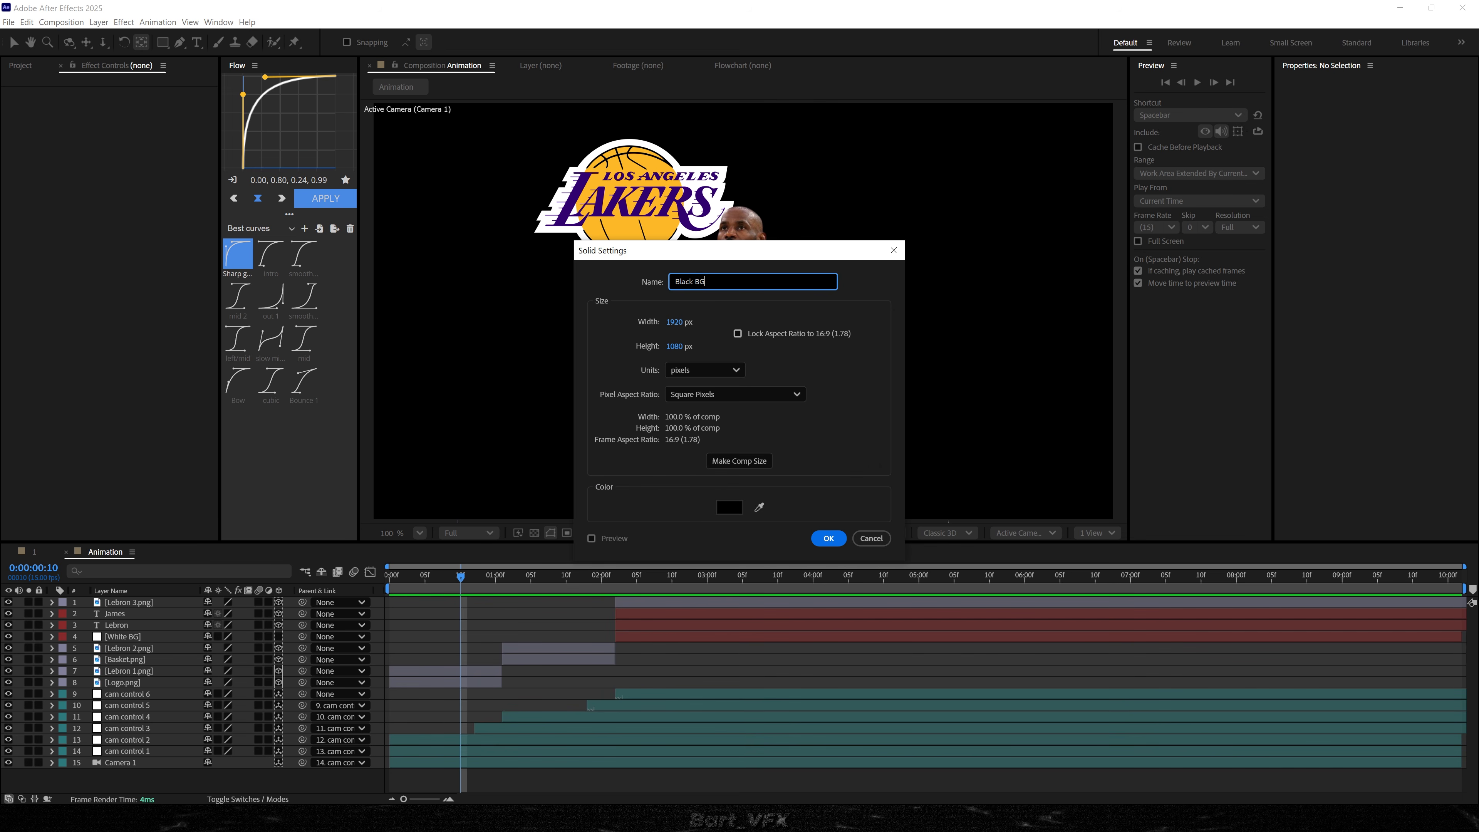
pyautogui.press('Return')
pyautogui.moveTo(126, 602); pyautogui.dragTo(133, 785)
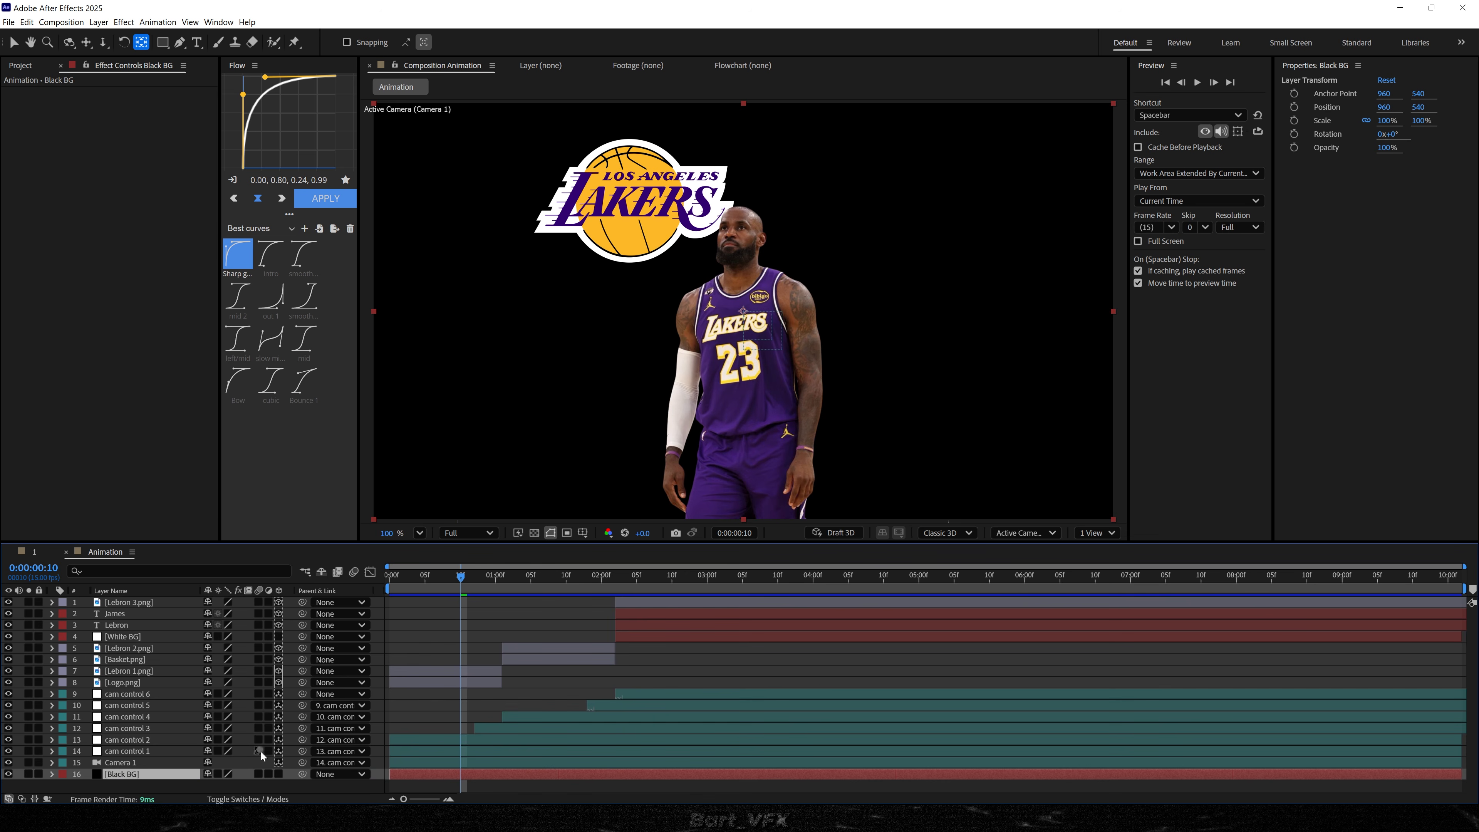
# - Add Texturelabs_Grunge_340M.jpg from the project as the topmost layer of the composition
pyautogui.click(458, 640)
pyautogui.click(21, 66)
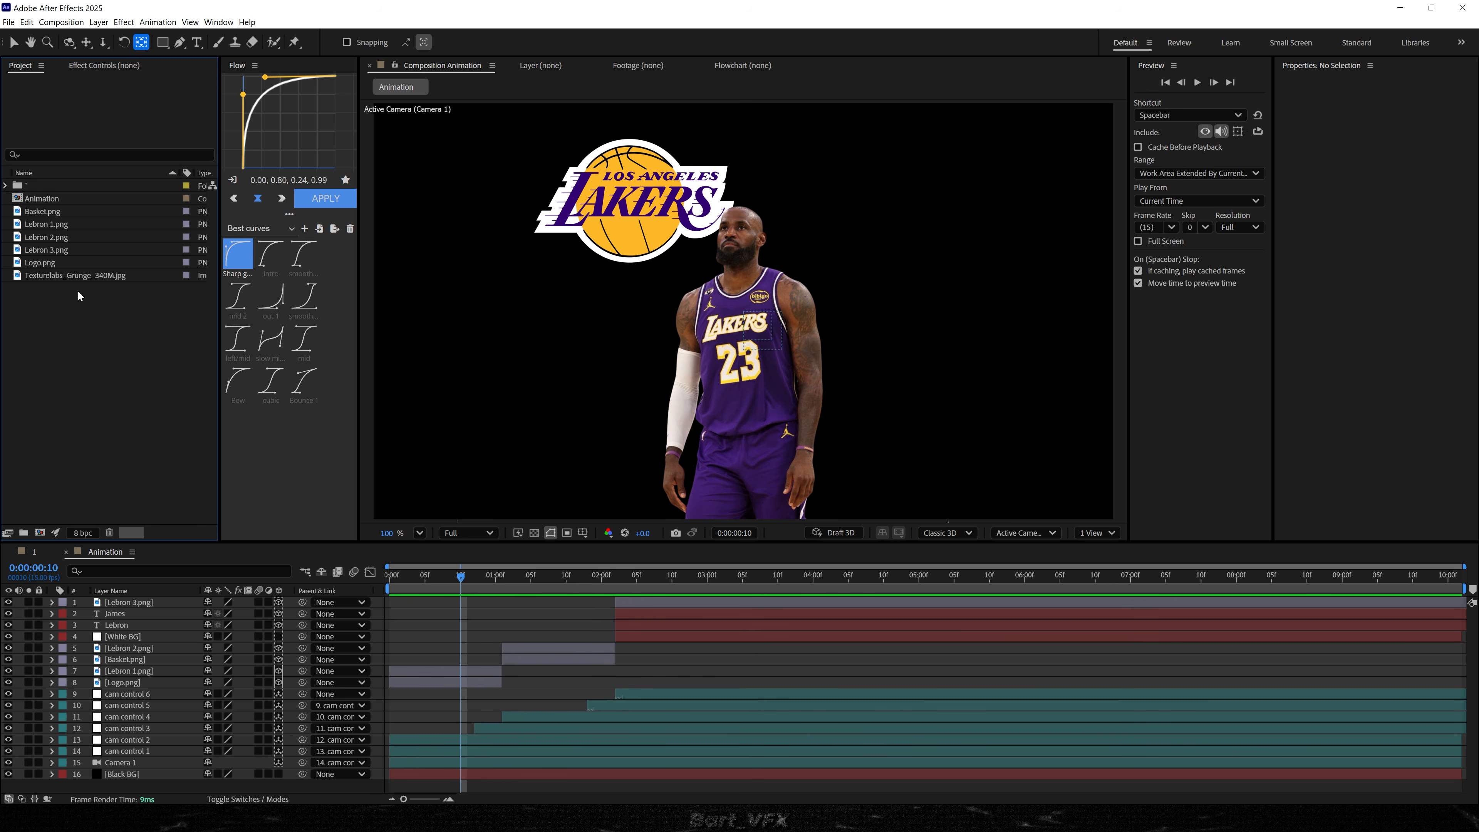
pyautogui.moveTo(59, 277); pyautogui.dragTo(110, 480)
pyautogui.moveTo(127, 587); pyautogui.dragTo(130, 609)
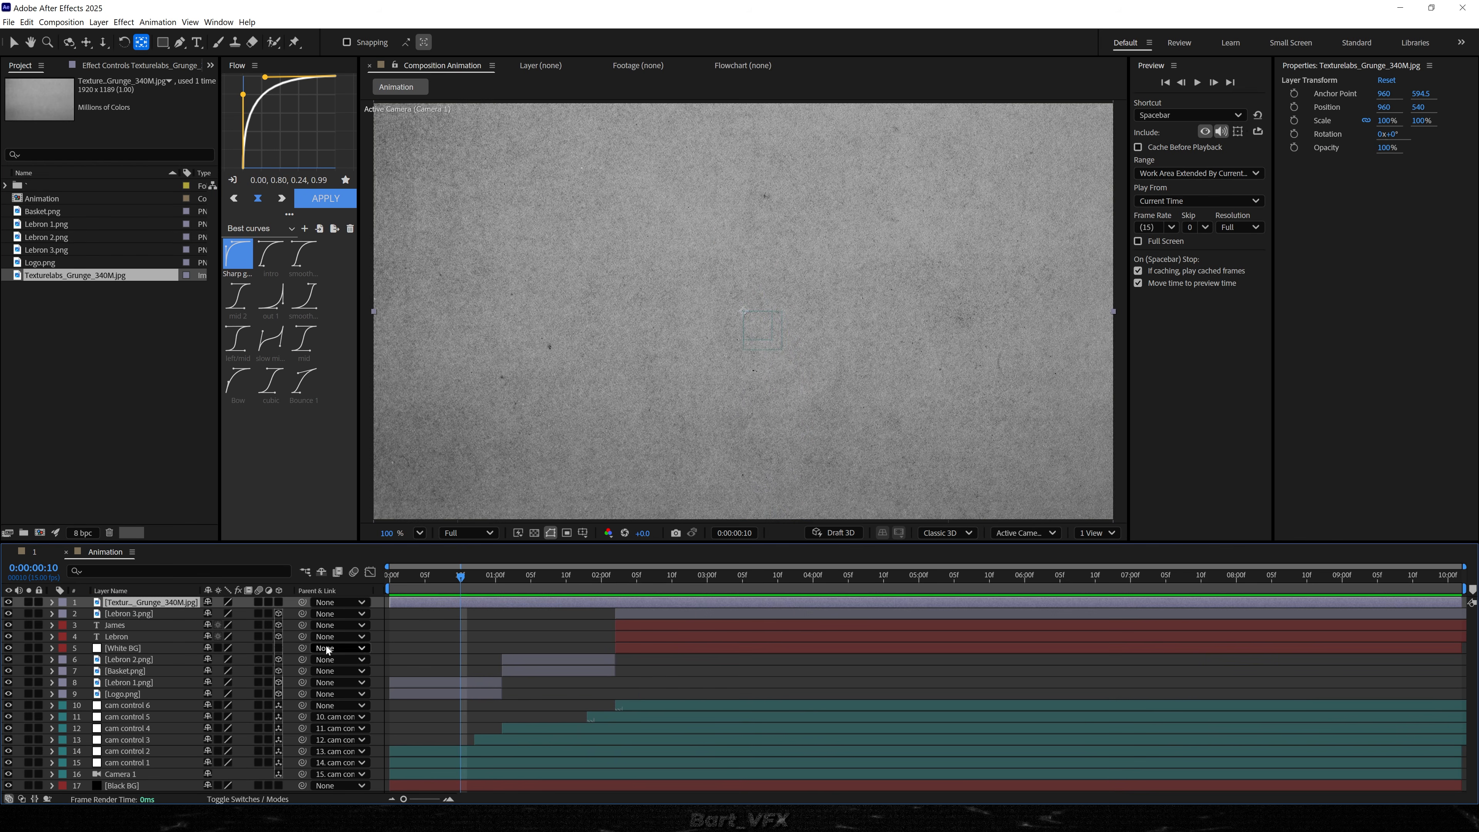
# - Set the grunge texture layer's blending mode to Overlay and compare the jersey with the texture hidden and shown
pyautogui.click(247, 798)
pyautogui.click(224, 601)
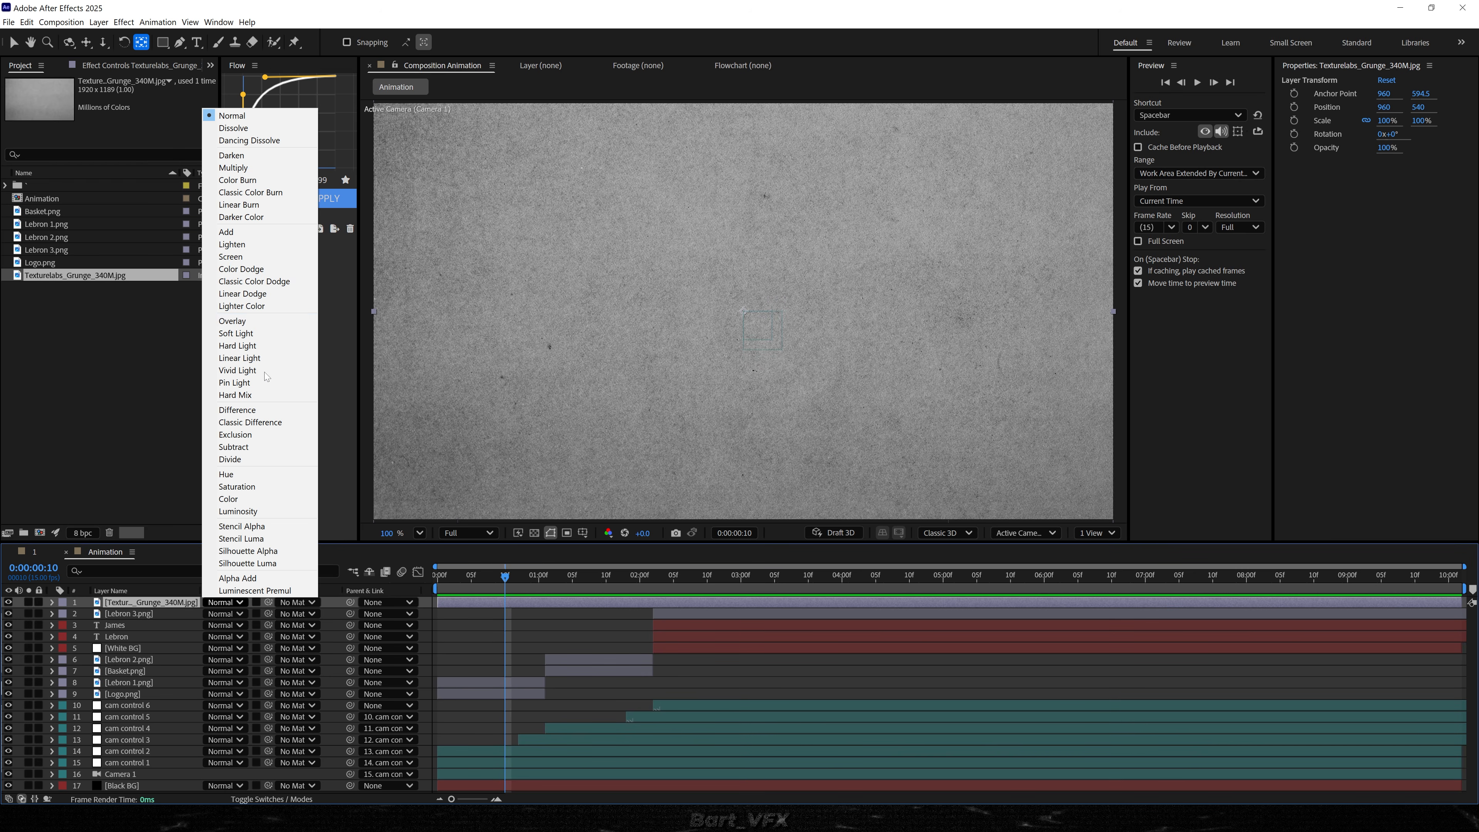
pyautogui.click(238, 325)
pyautogui.scroll(6, 695, 299)
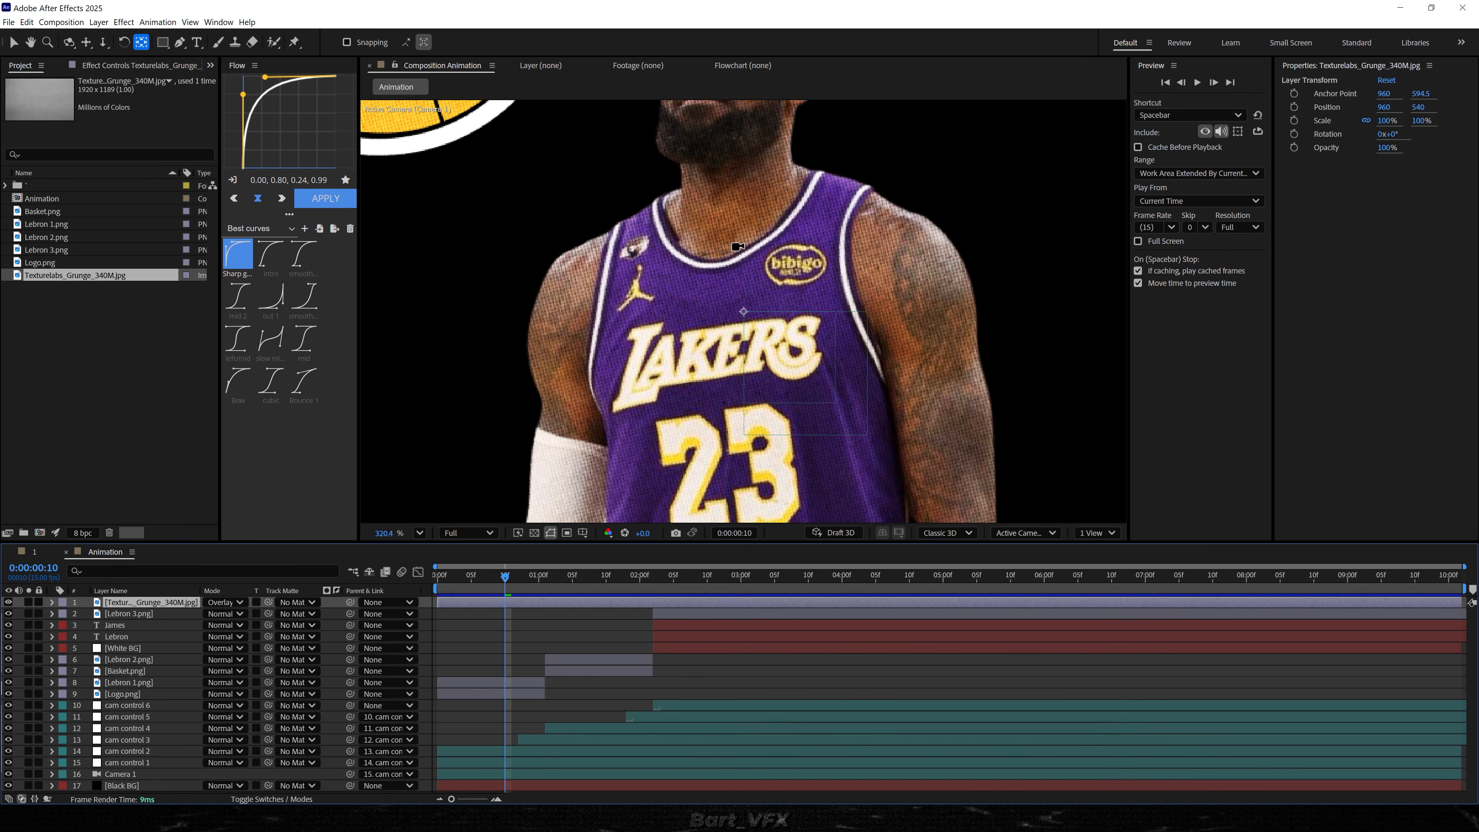
pyautogui.moveTo(695, 299); pyautogui.dragTo(647, 334)
pyautogui.scroll(-2, 710, 418)
pyautogui.click(8, 602)
pyautogui.click(8, 603)
pyautogui.scroll(-4, 631, 419)
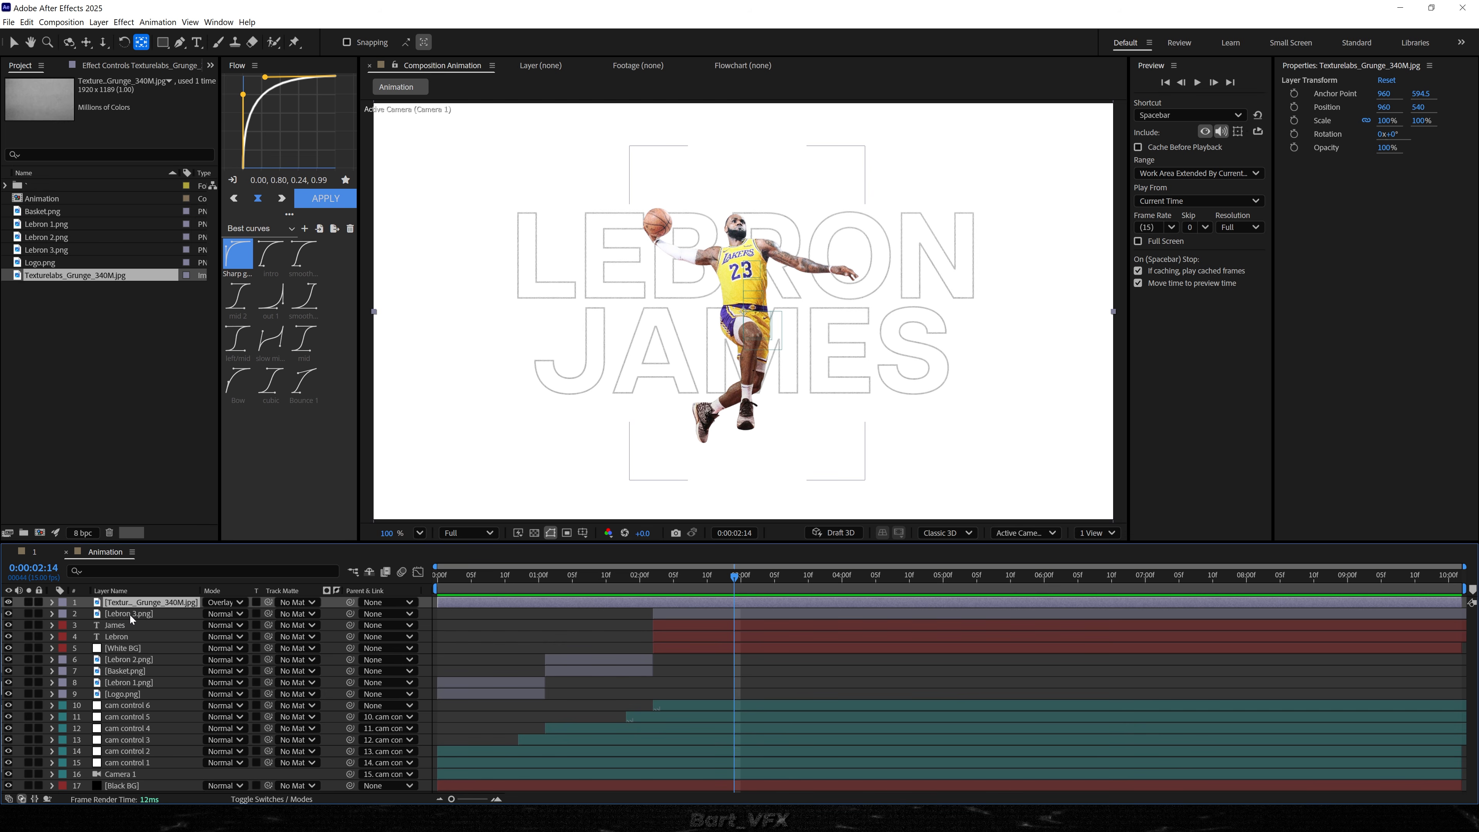
# - Apply a Drop Shadow effect to Lebron 3.png with Distance 55 and Softness 114
pyautogui.click(130, 615)
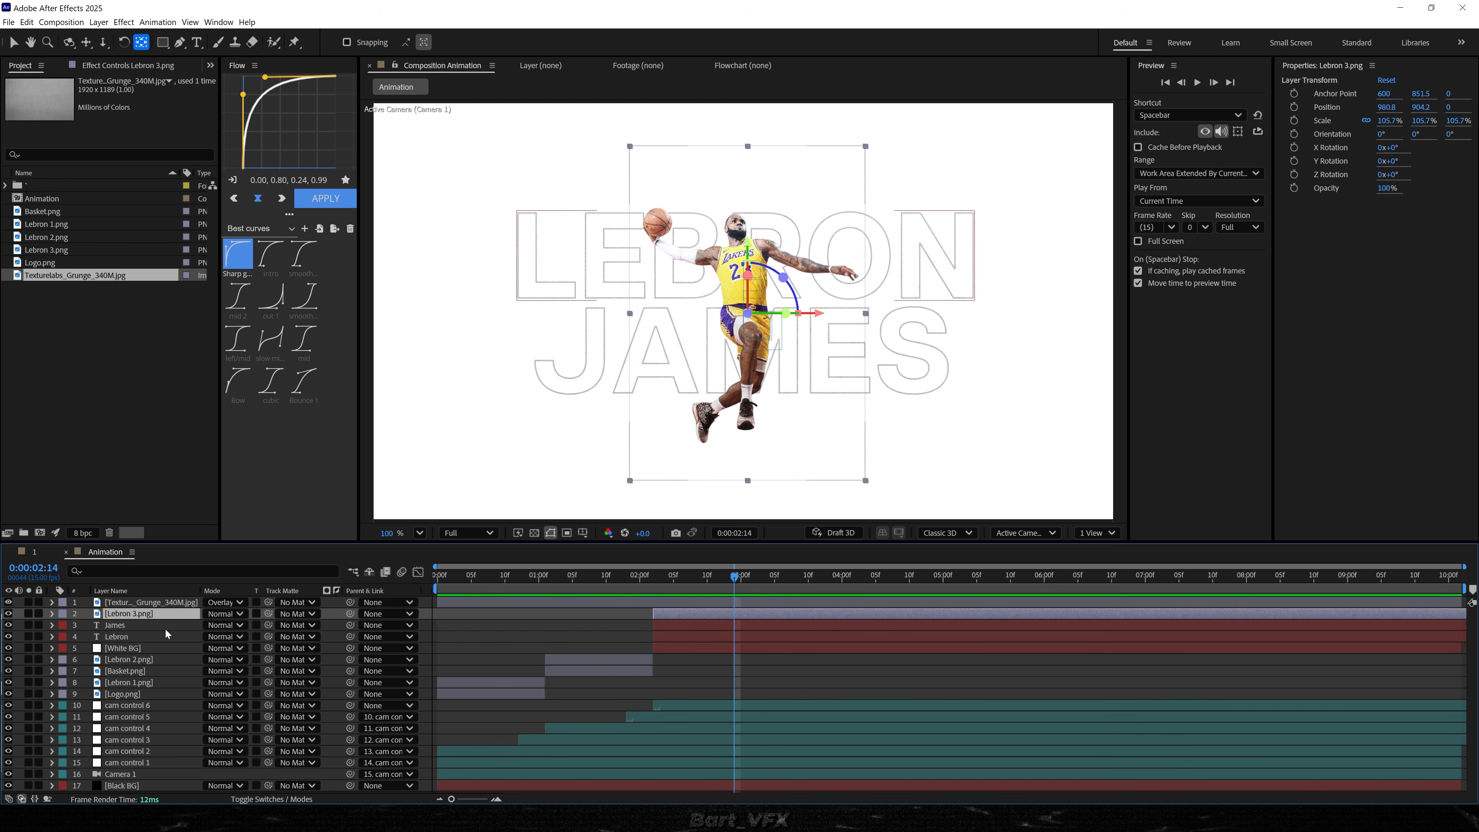
pyautogui.hotkey('ctrl', 'space')
pyautogui.write('dr')
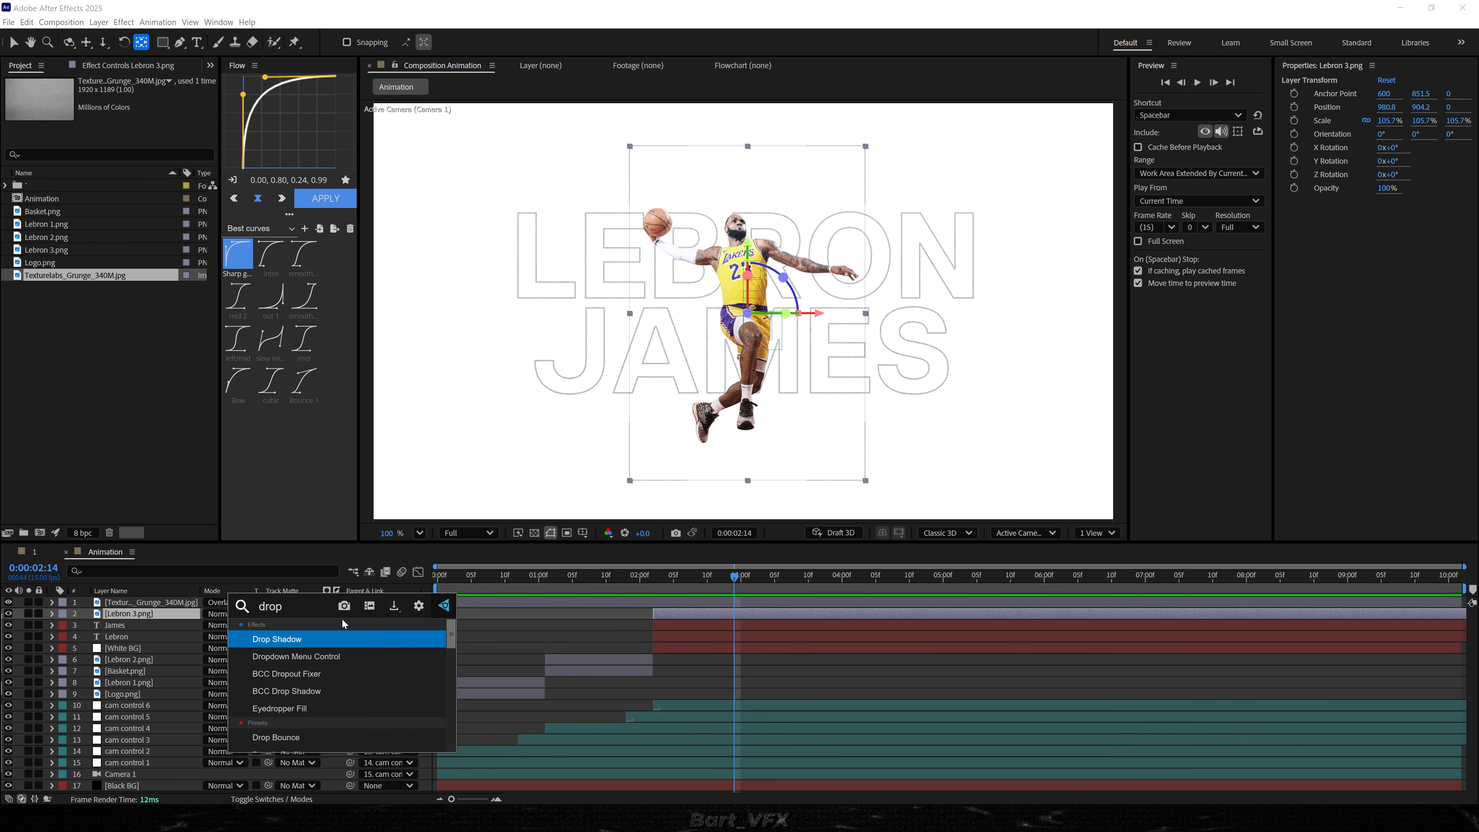
pyautogui.press('Return')
pyautogui.moveTo(149, 117); pyautogui.dragTo(180, 180)
# - Inspect the player's shadow and texture up close, then raise the Drop Shadow Softness to 176
pyautogui.scroll(4, 806, 304)
pyautogui.scroll(3, 806, 303)
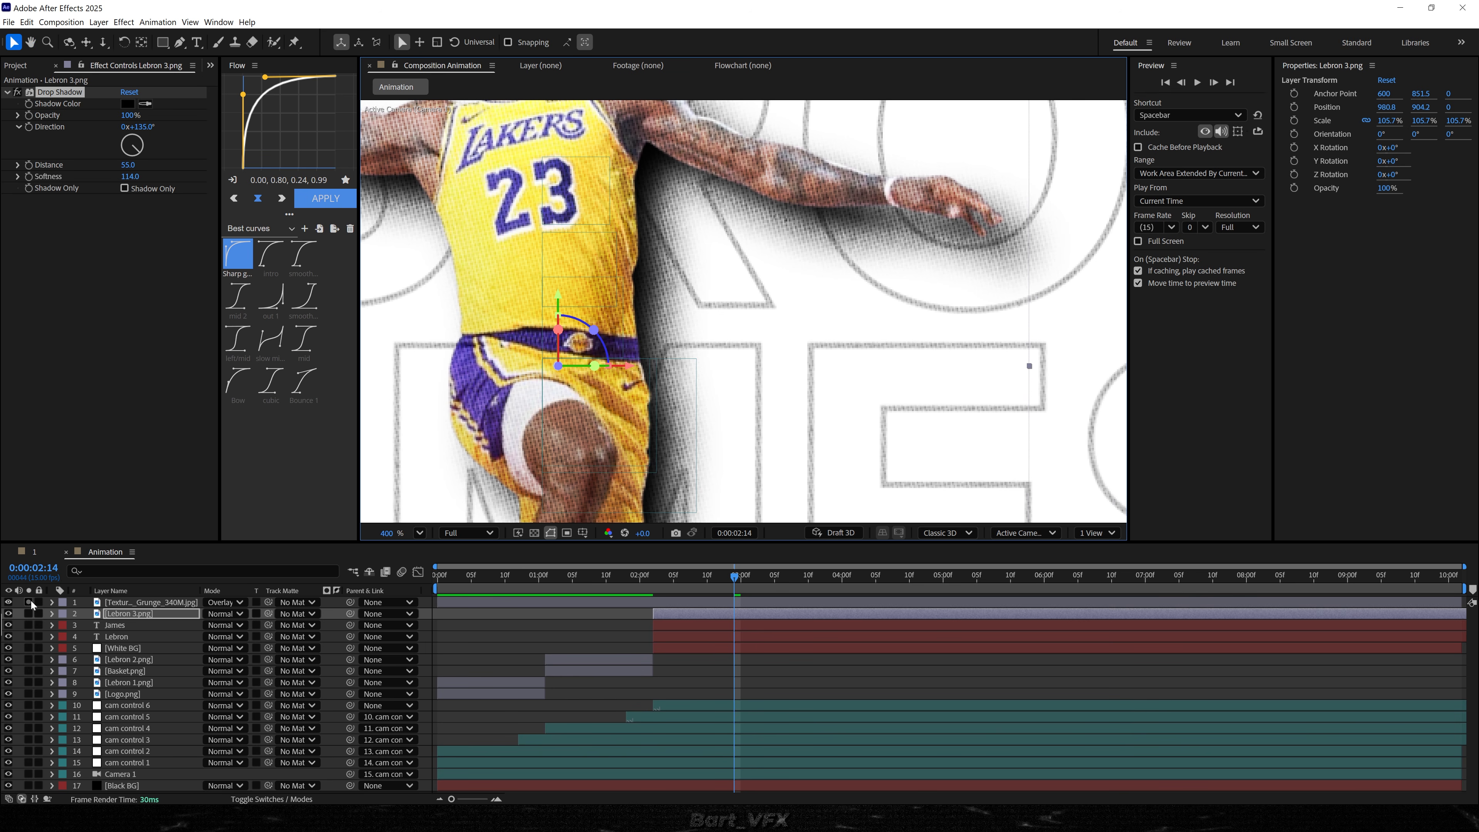
pyautogui.click(9, 603)
pyautogui.press('/')
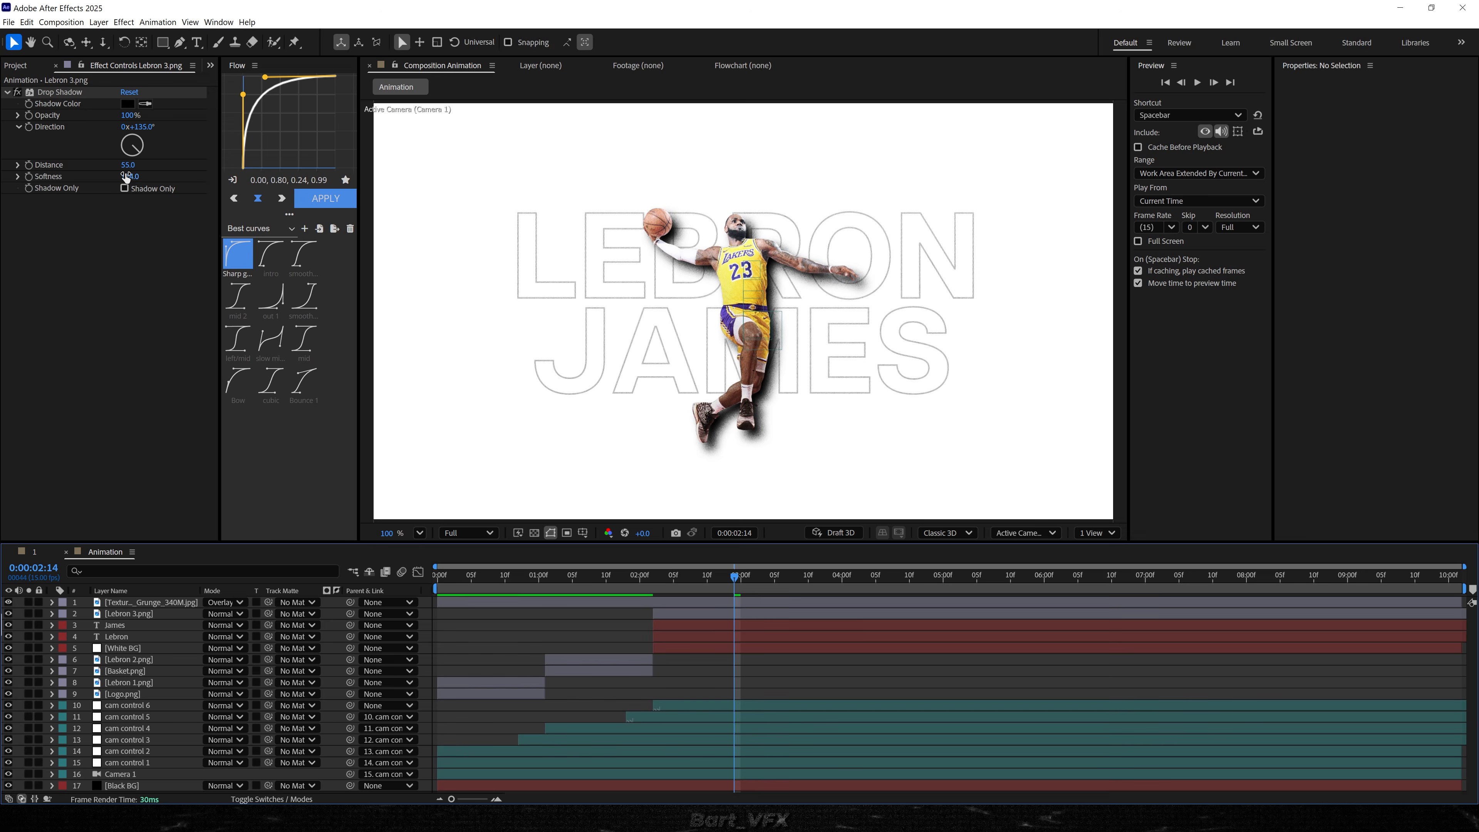
pyautogui.moveTo(130, 176); pyautogui.dragTo(168, 174)
pyautogui.click(741, 677)
# - Apply an Exposure effect to Lebron 2.png and set its Exposure to 0.95
pyautogui.moveTo(606, 575)
pyautogui.mouseDown()
pyautogui.moveTo(648, 565)
pyautogui.moveTo(587, 586)
pyautogui.mouseUp()
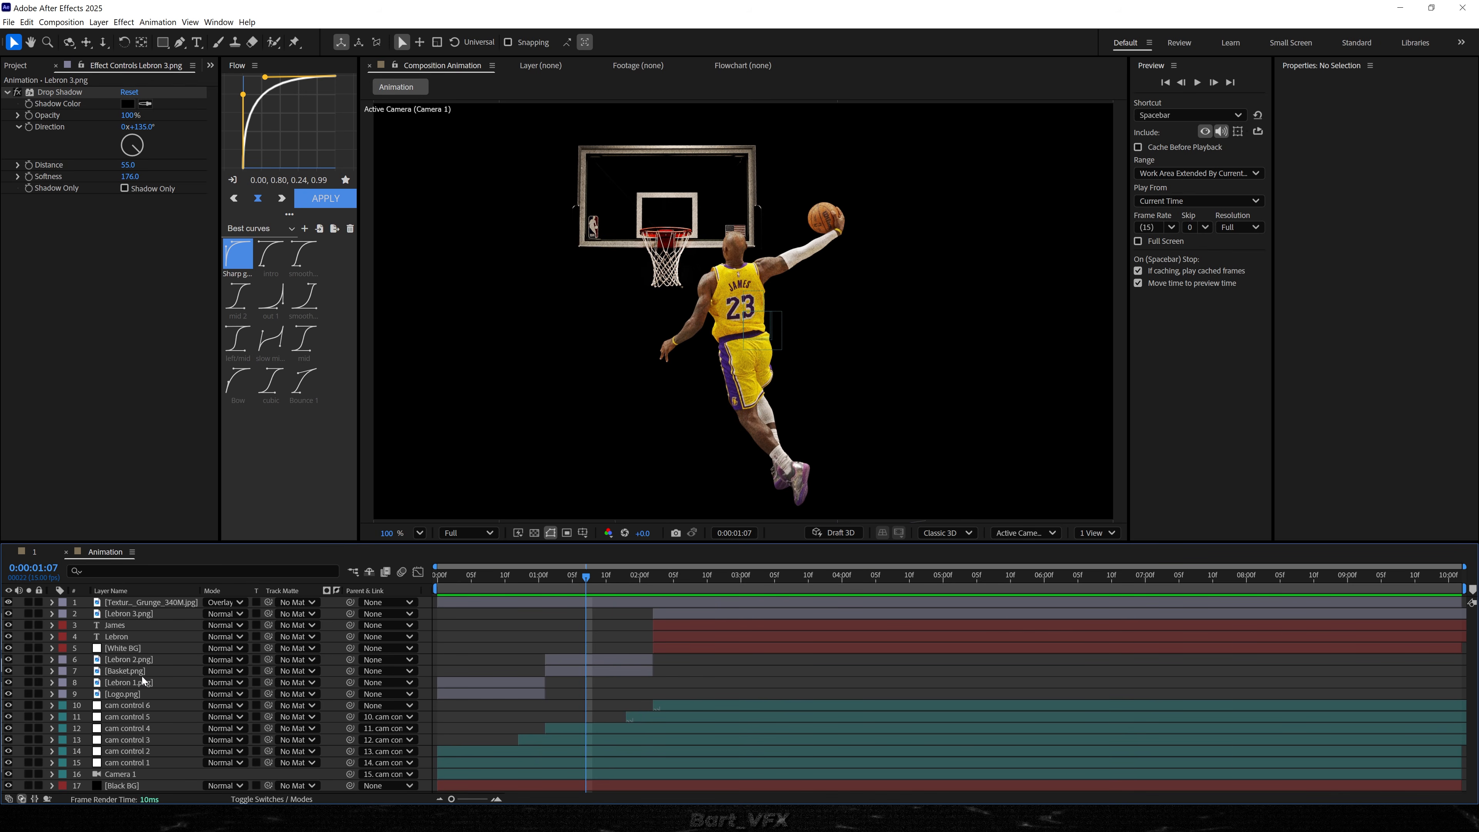
pyautogui.click(131, 659)
pyautogui.hotkey('ctrl', 'space')
pyautogui.write('expo')
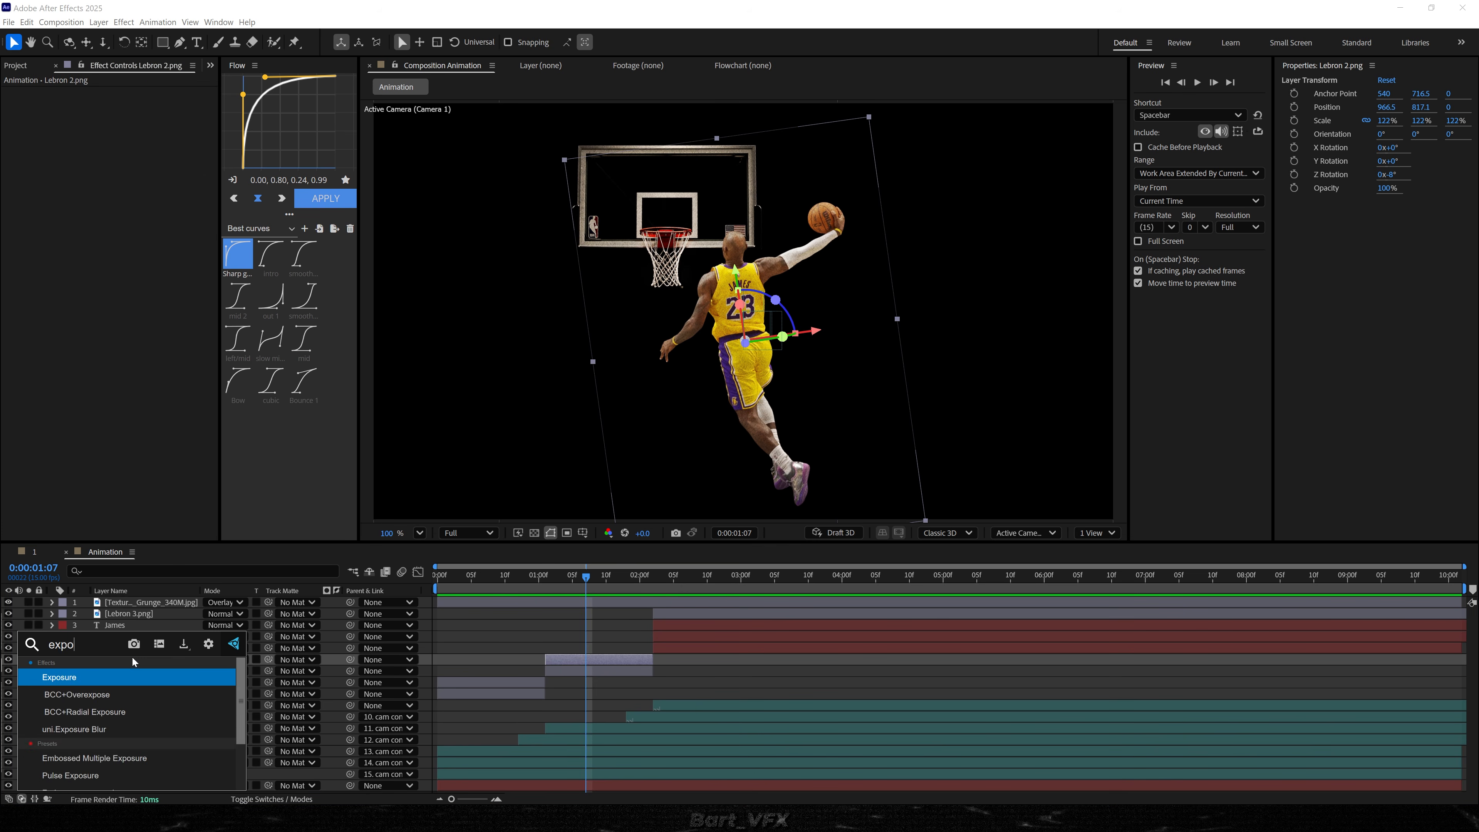
pyautogui.press('Return')
pyautogui.moveTo(141, 130); pyautogui.dragTo(659, 171)
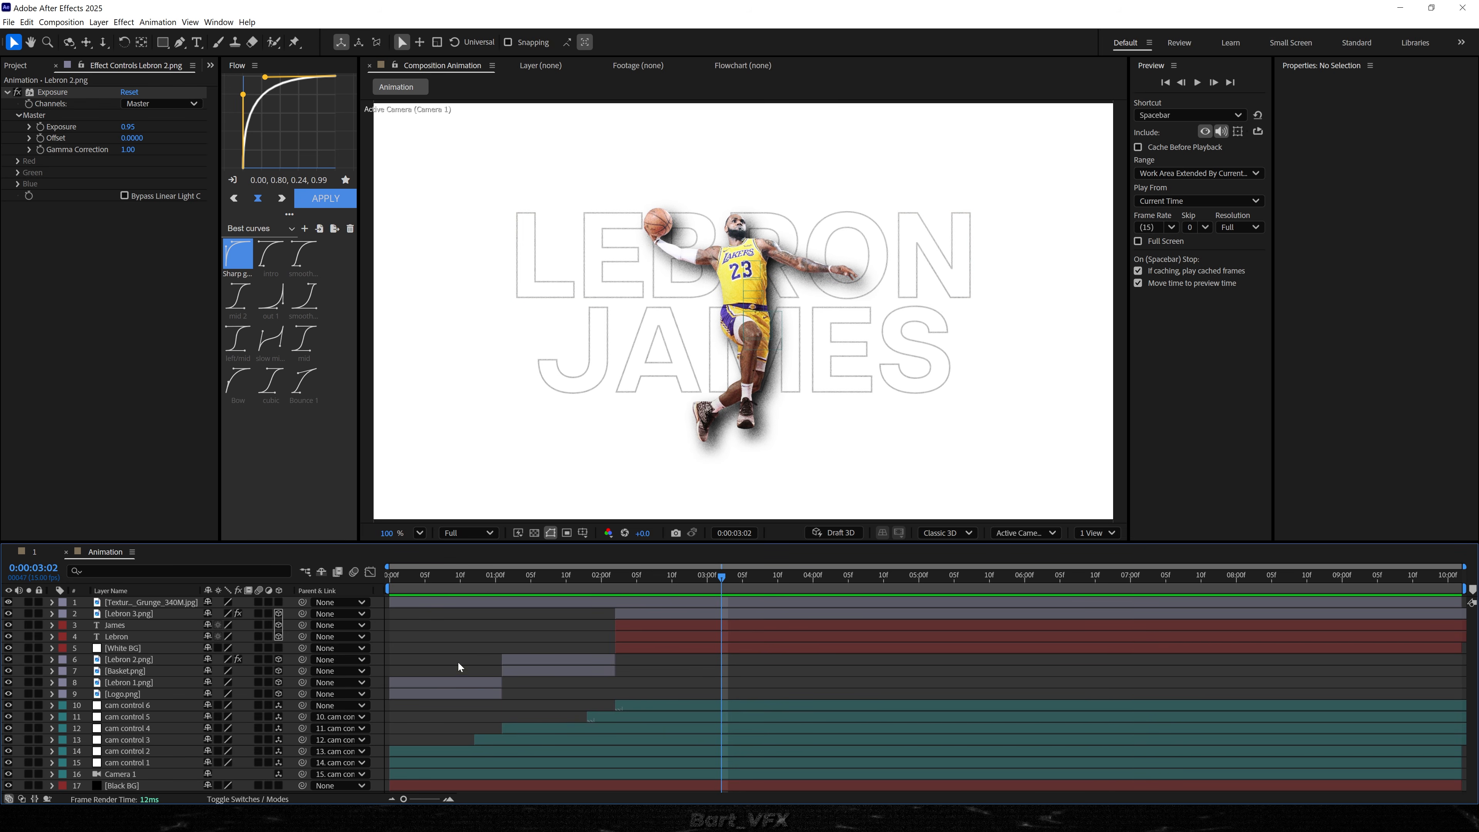
# - Create an adjustment layer at the top of the composition with the playhead at 0:00:01:02
pyautogui.moveTo(503, 577); pyautogui.dragTo(509, 576)
pyautogui.rightClick(380, 705)
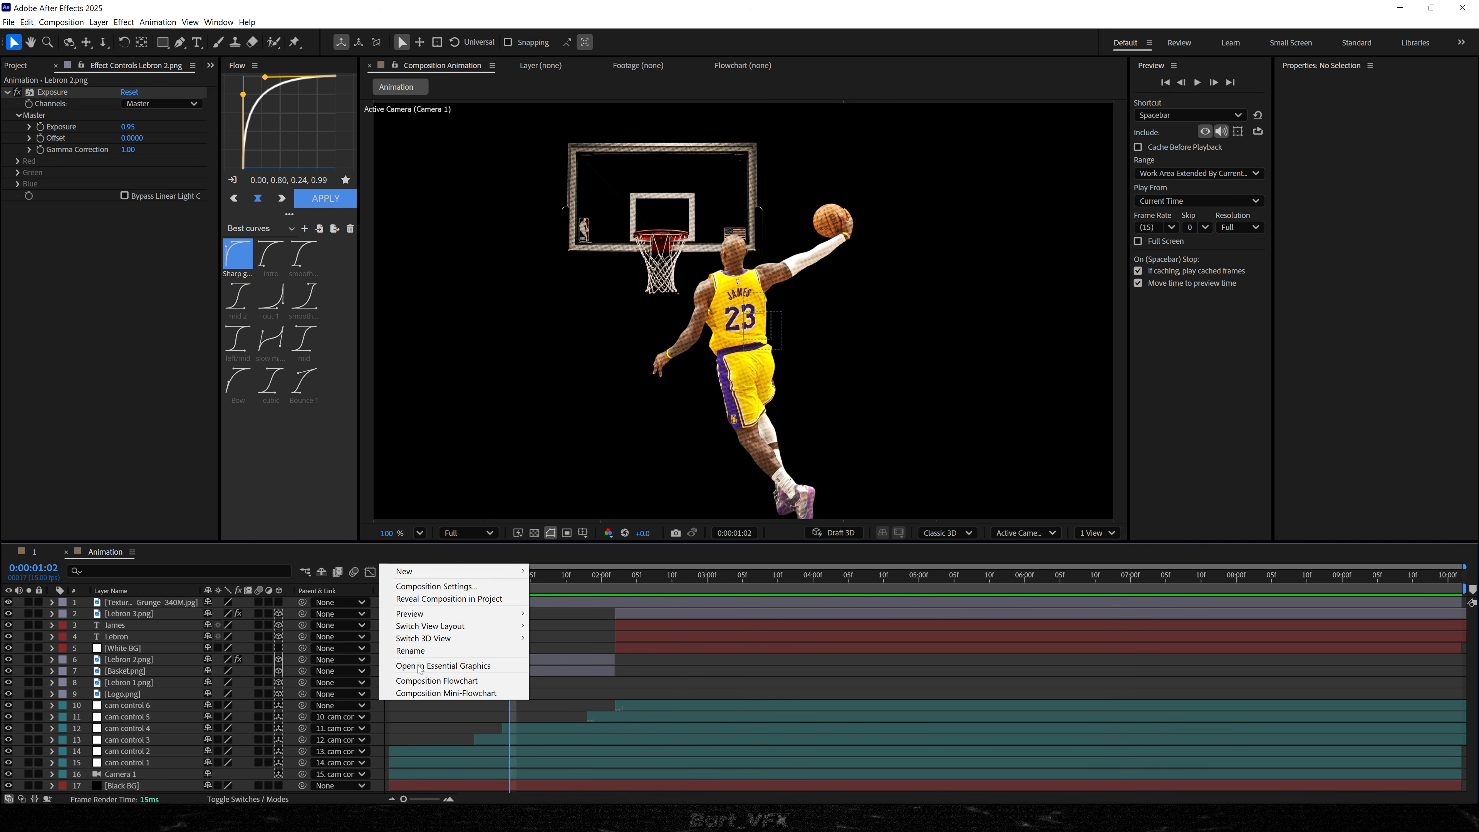
pyautogui.moveTo(466, 570)
pyautogui.click(609, 663)
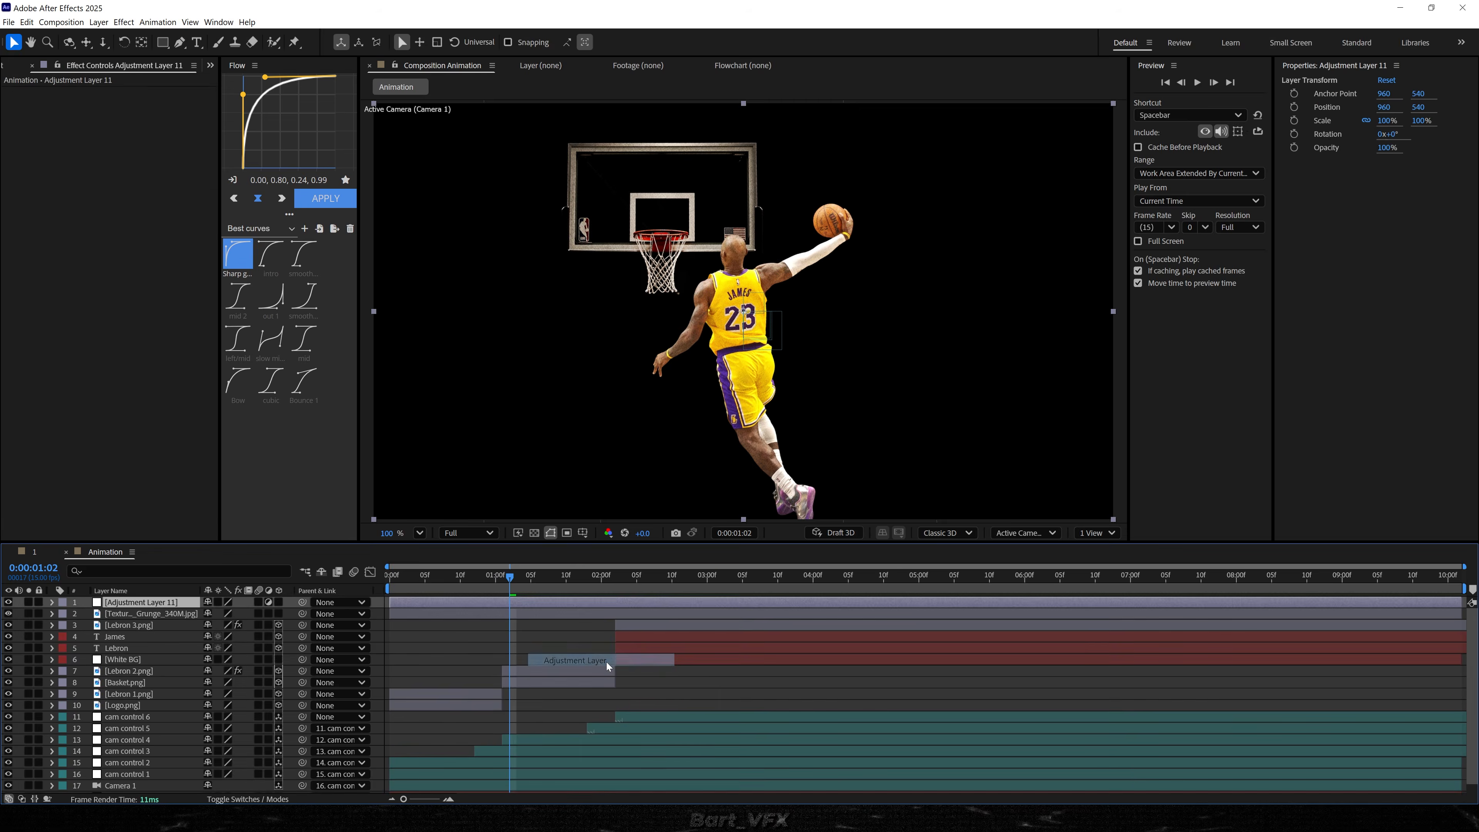
# - Rename the new adjustment layer Color and apply the Lumetri Color effect to it
pyautogui.press('Return')
pyautogui.write('Col')
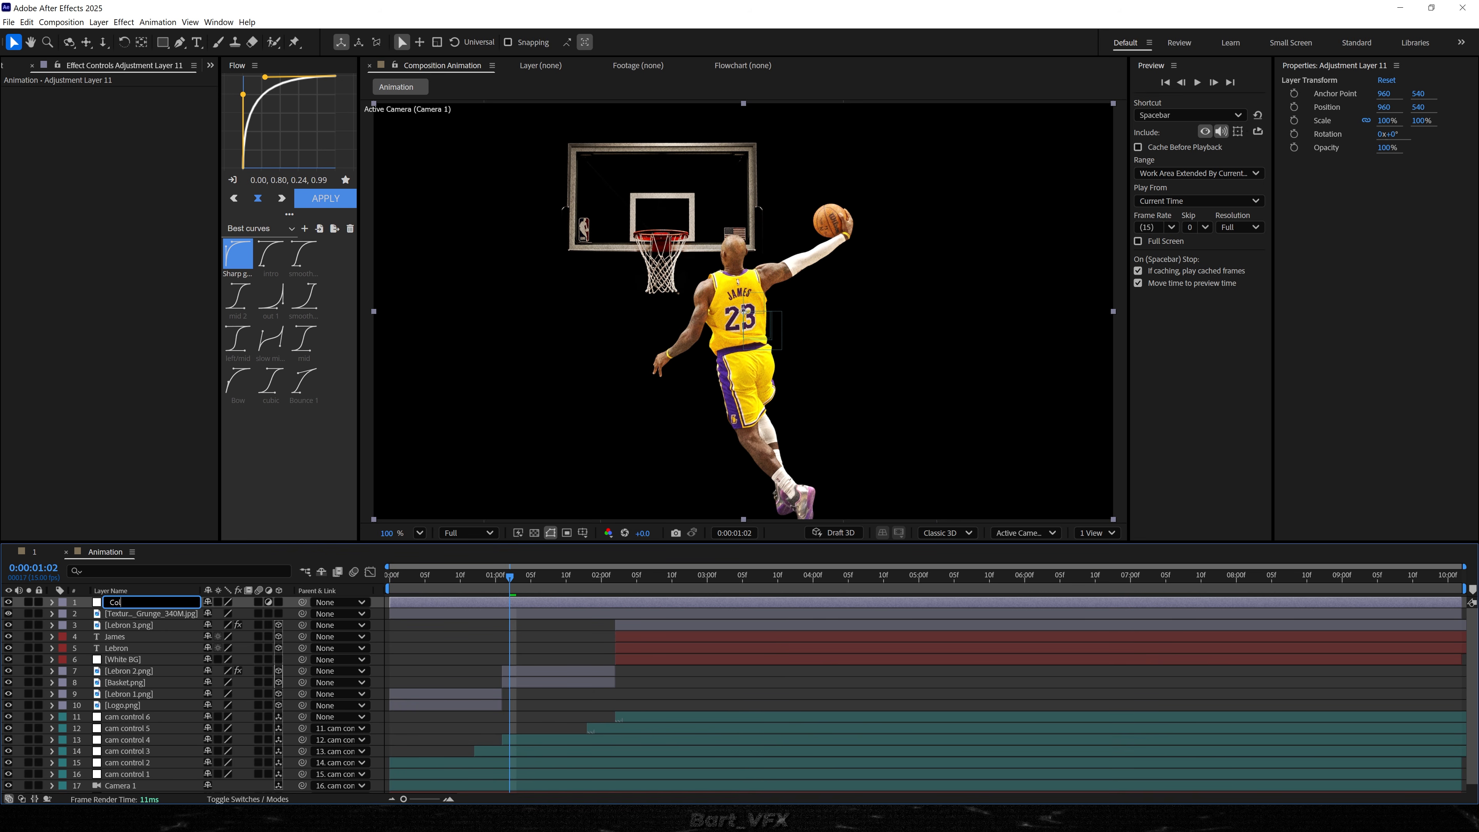
pyautogui.write('or')
pyautogui.press('Return')
pyautogui.hotkey('ctrl', 'space')
pyautogui.write('lumetr')
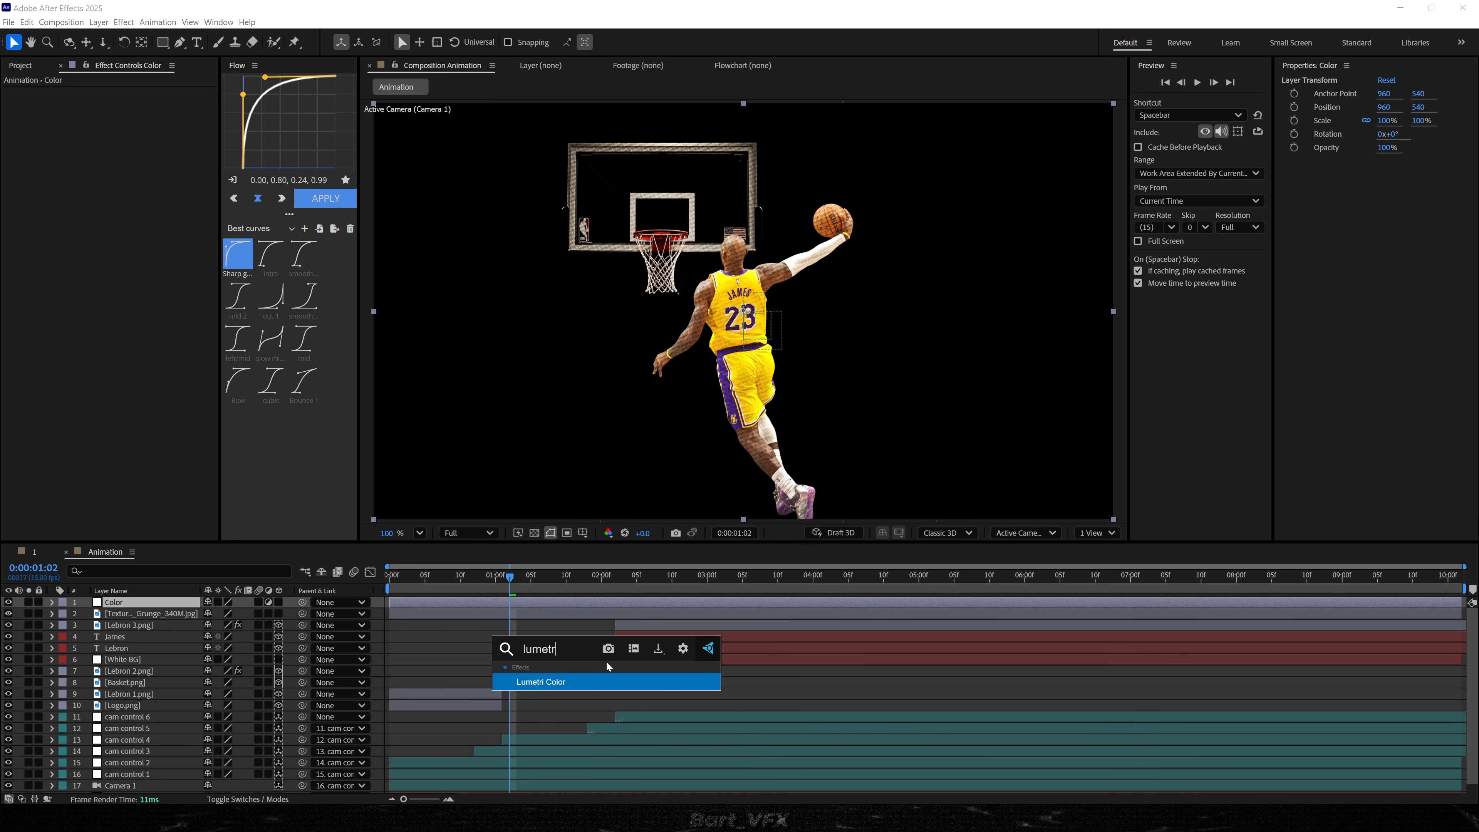
pyautogui.press('Return')
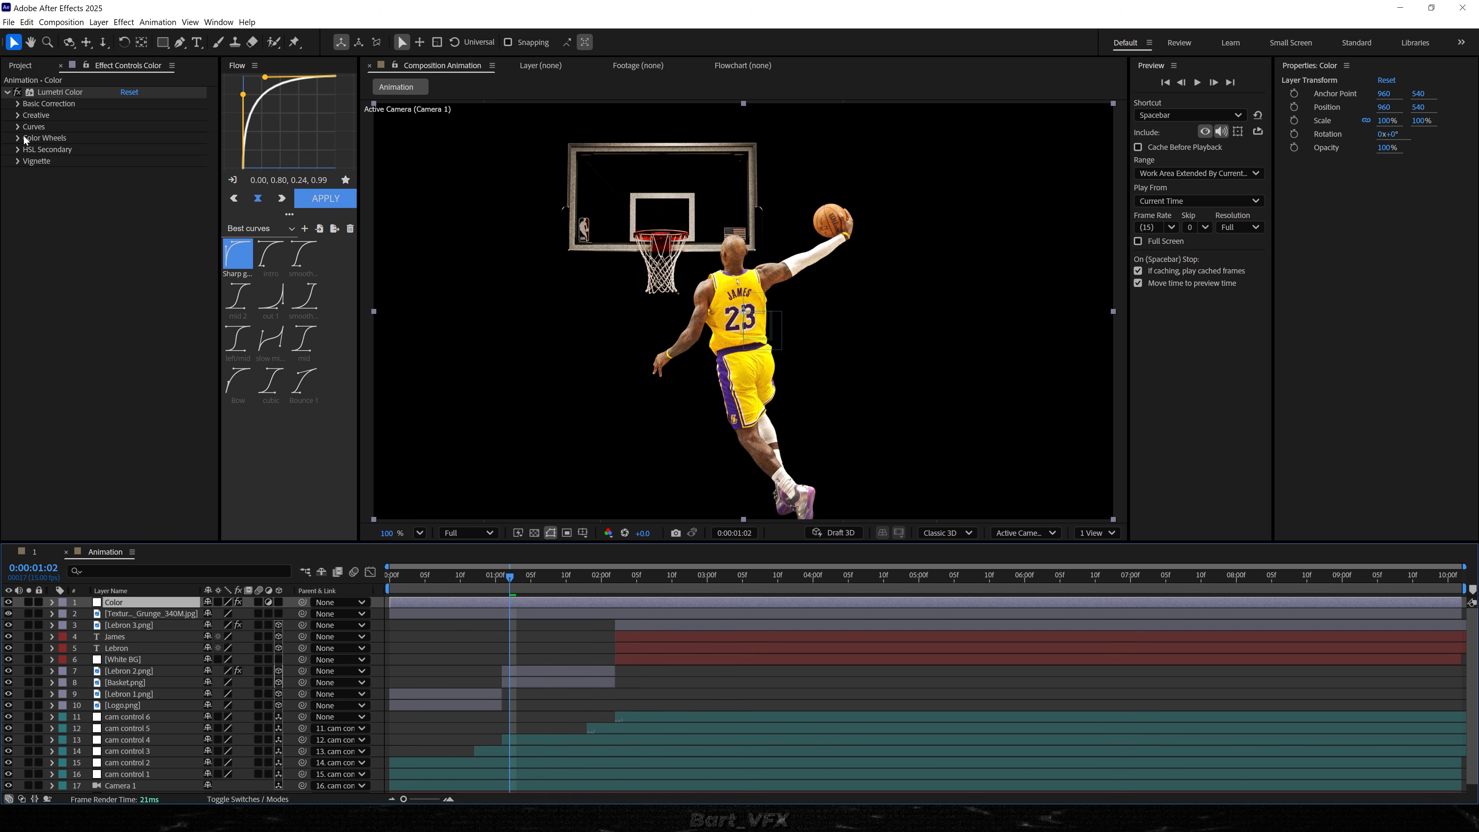
# - Tint the Lumetri Color shadows slightly toward blue and shape the RGB curve into a gentle contrast-boosting S
pyautogui.click(18, 138)
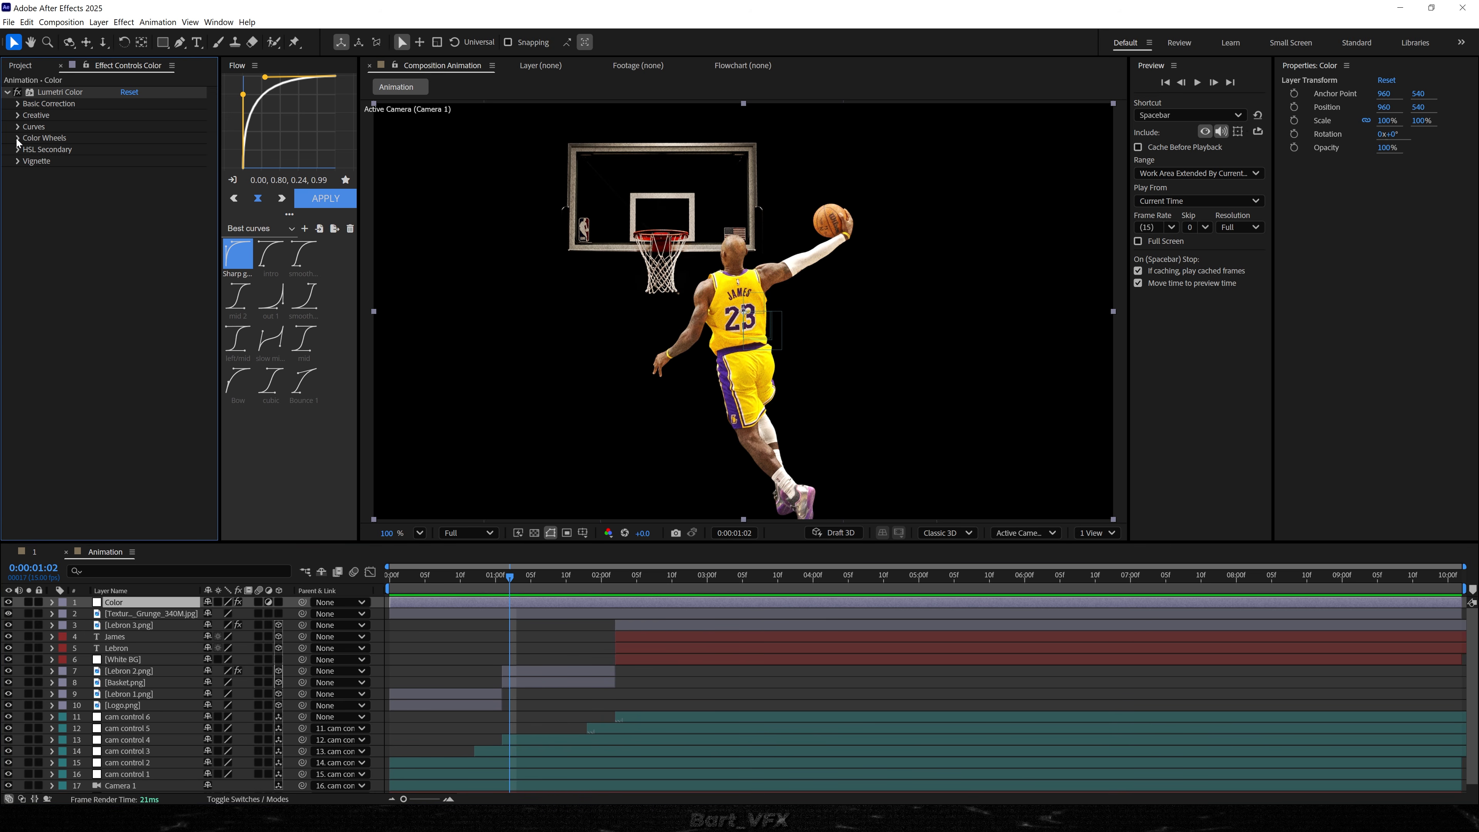
pyautogui.moveTo(85, 288); pyautogui.dragTo(86, 290)
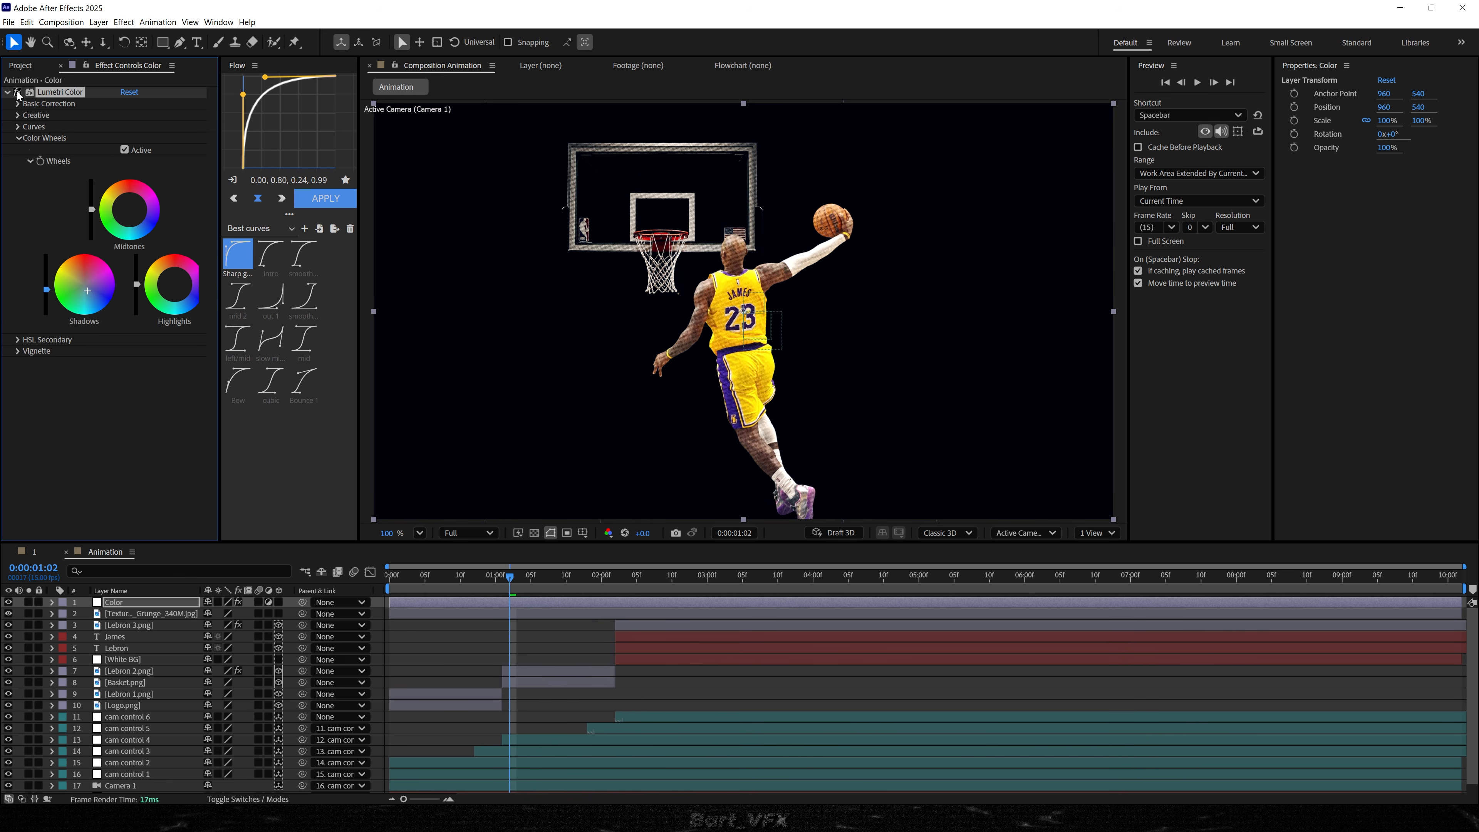
pyautogui.click(18, 127)
pyautogui.moveTo(94, 318); pyautogui.dragTo(94, 322)
pyautogui.moveTo(155, 237); pyautogui.dragTo(149, 239)
pyautogui.moveTo(94, 322); pyautogui.dragTo(93, 329)
pyautogui.press('space')
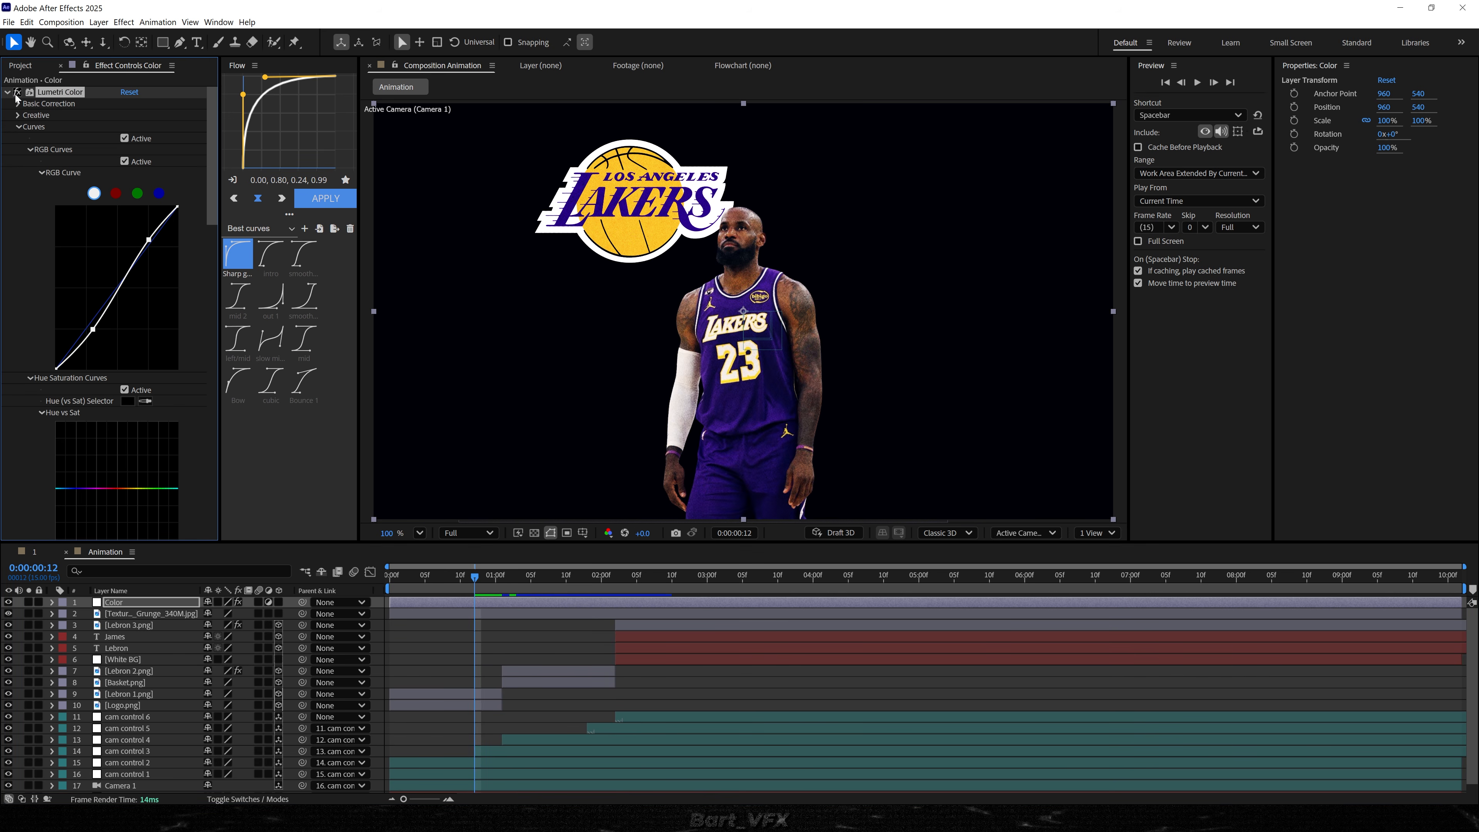
# - Set the Lumetri Color basic correction Saturation to 87.8 and preview the animation
pyautogui.hotkey('ctrl', 'shift', 'a')
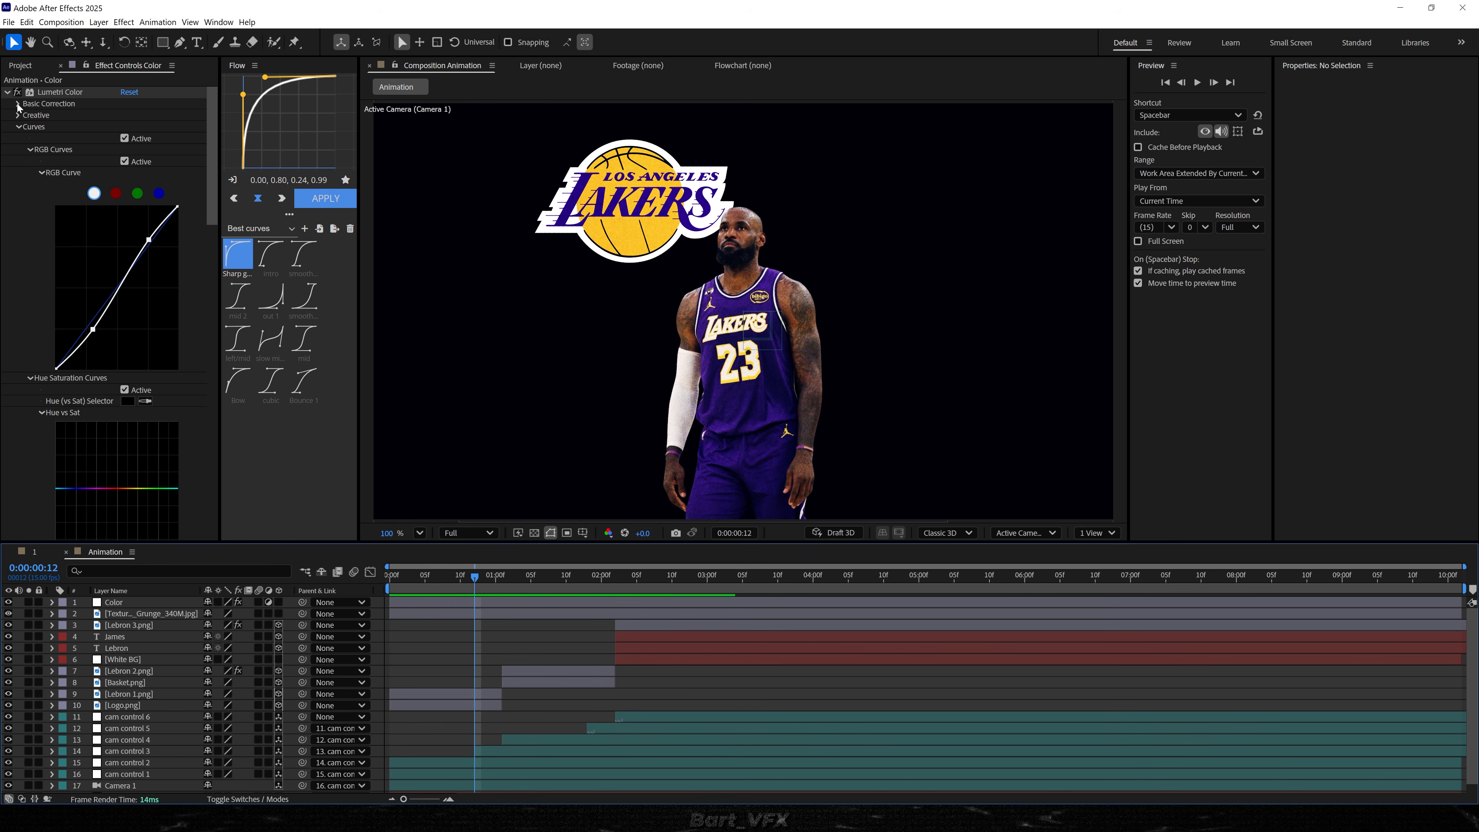
pyautogui.click(19, 103)
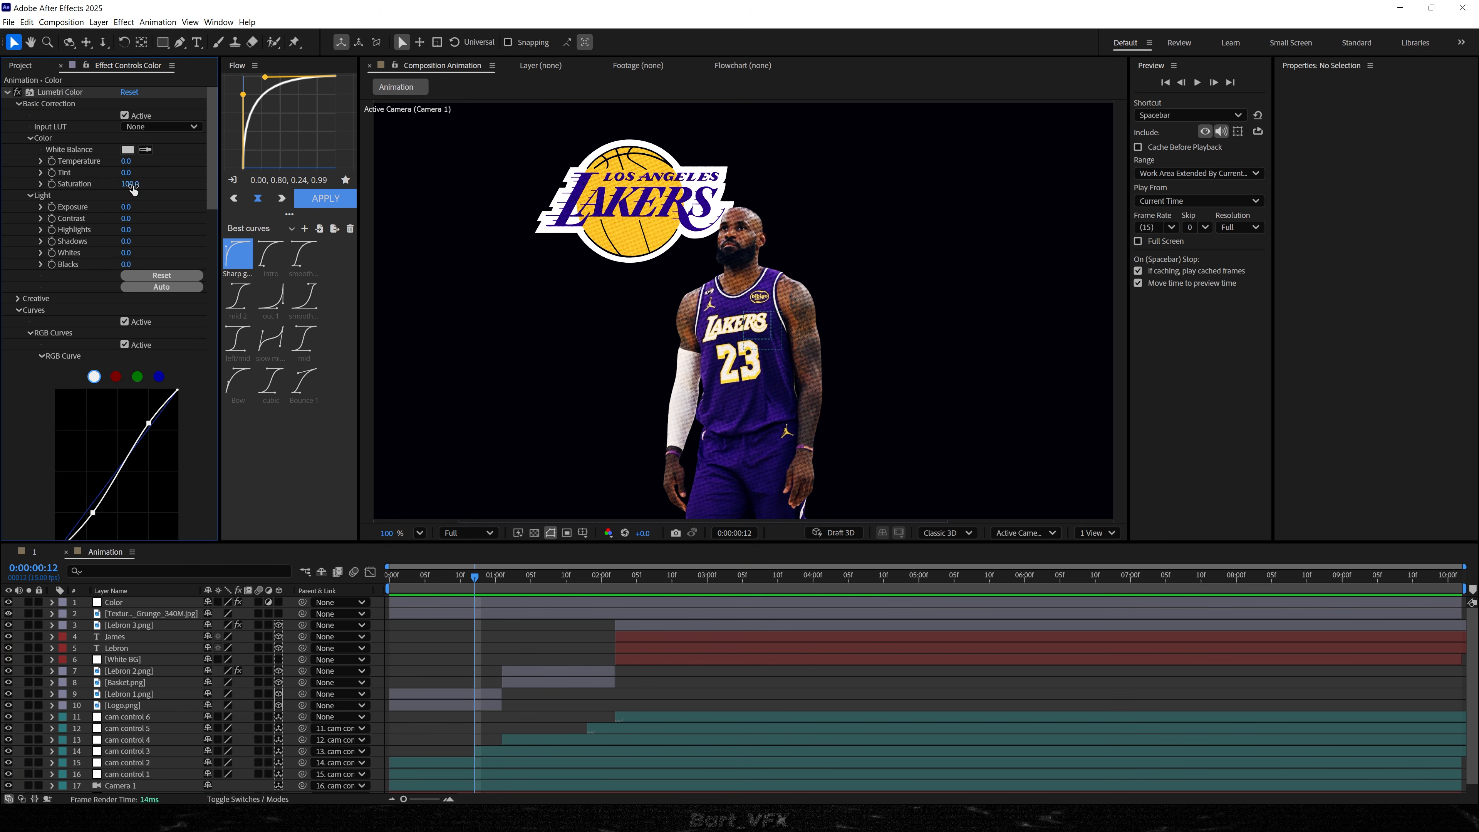
pyautogui.moveTo(132, 185); pyautogui.dragTo(109, 188)
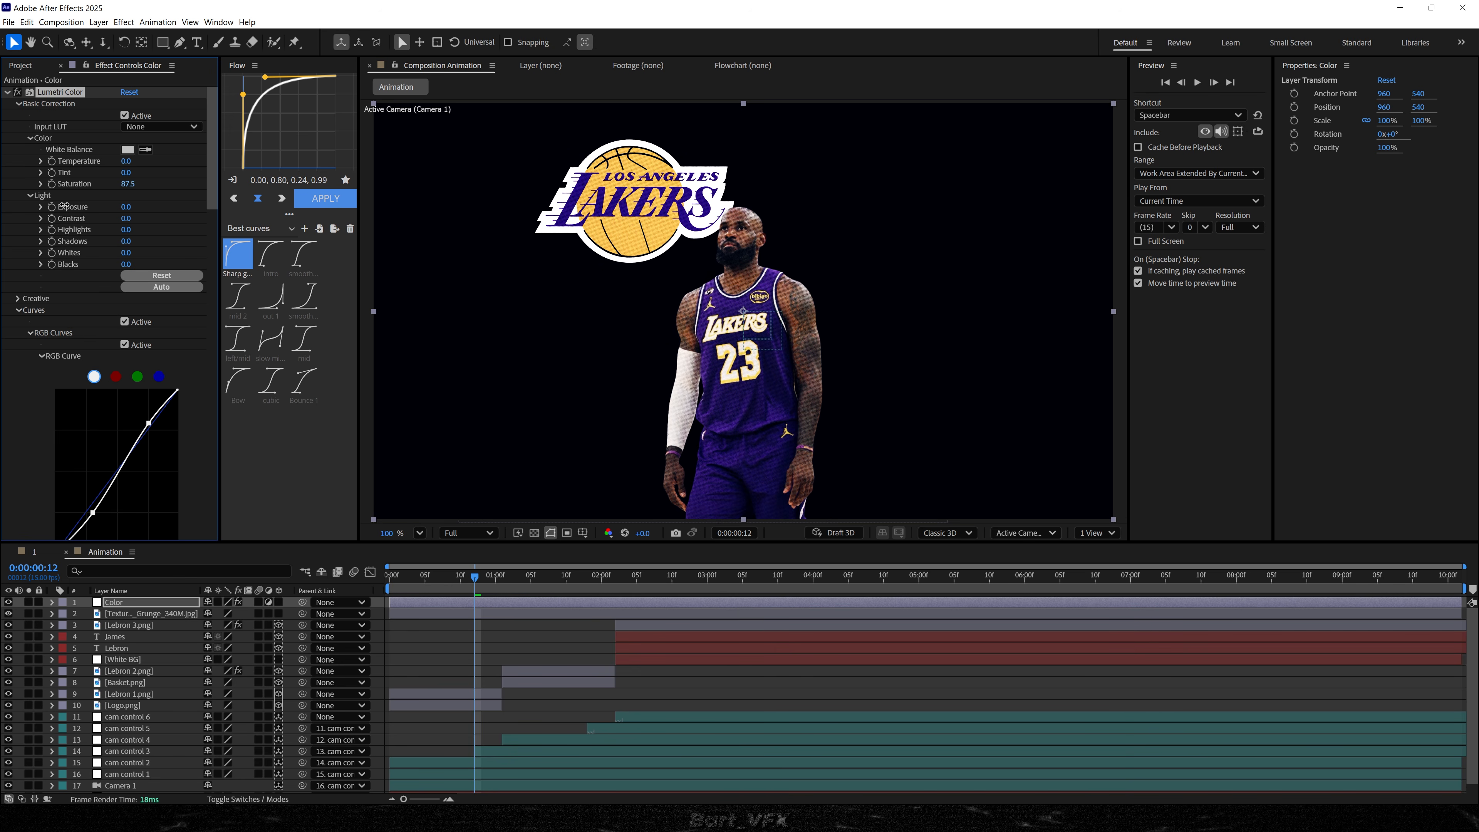
pyautogui.press('space')
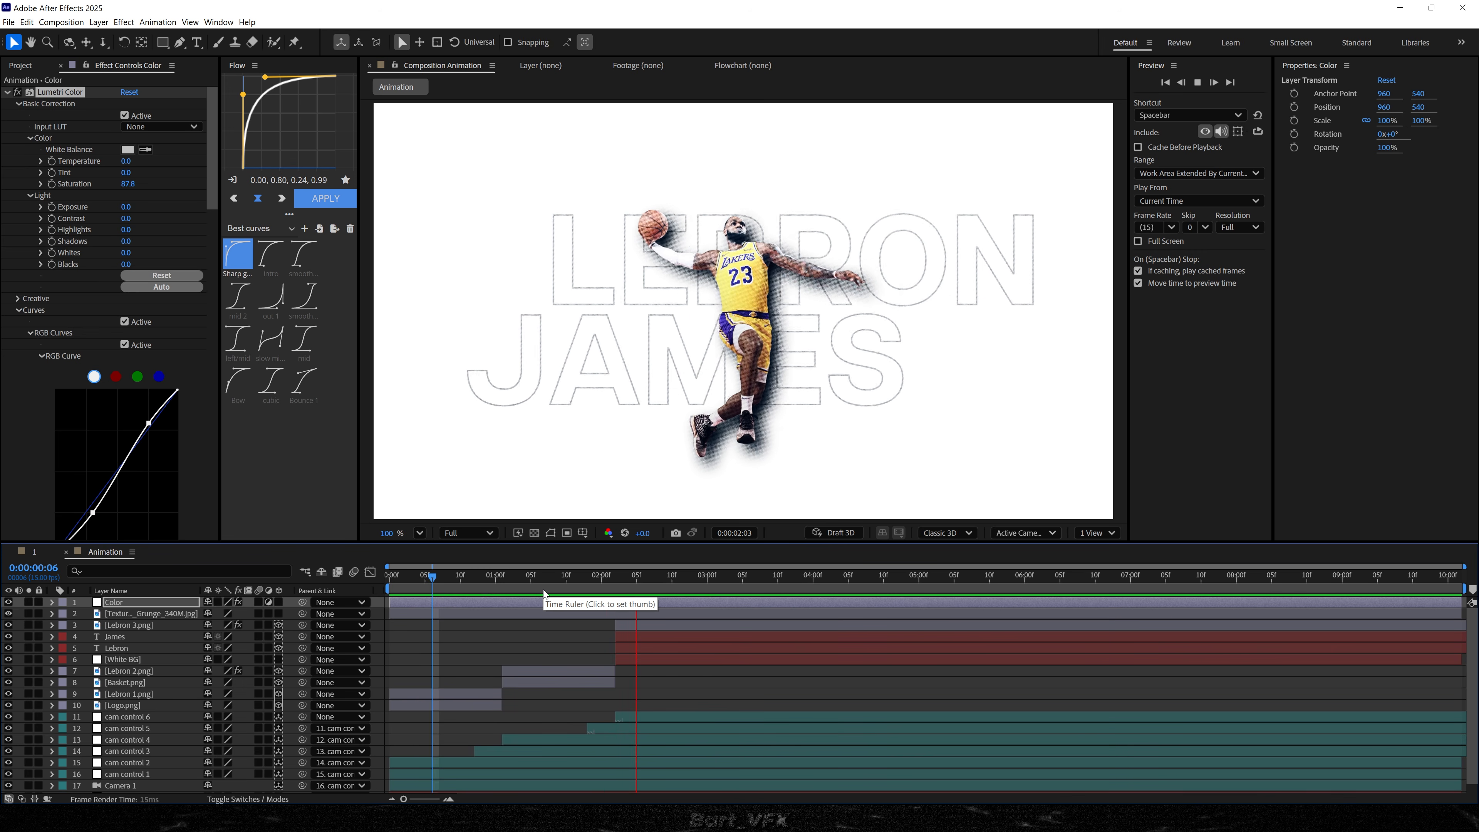
# - Create another adjustment layer at the top of the composition and name it Radial Blur
pyautogui.click(378, 642)
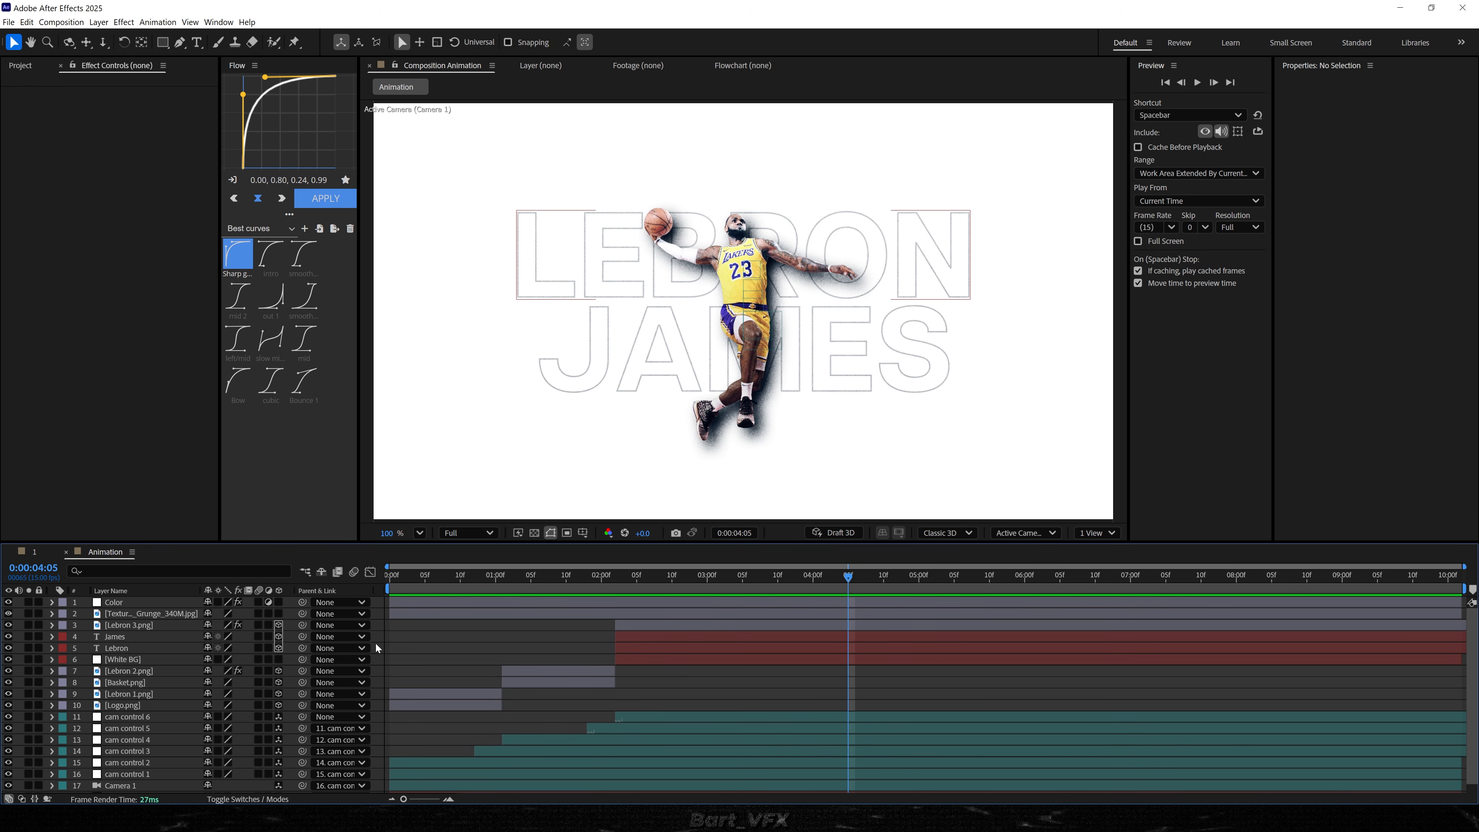
pyautogui.rightClick(375, 642)
pyautogui.moveTo(407, 650)
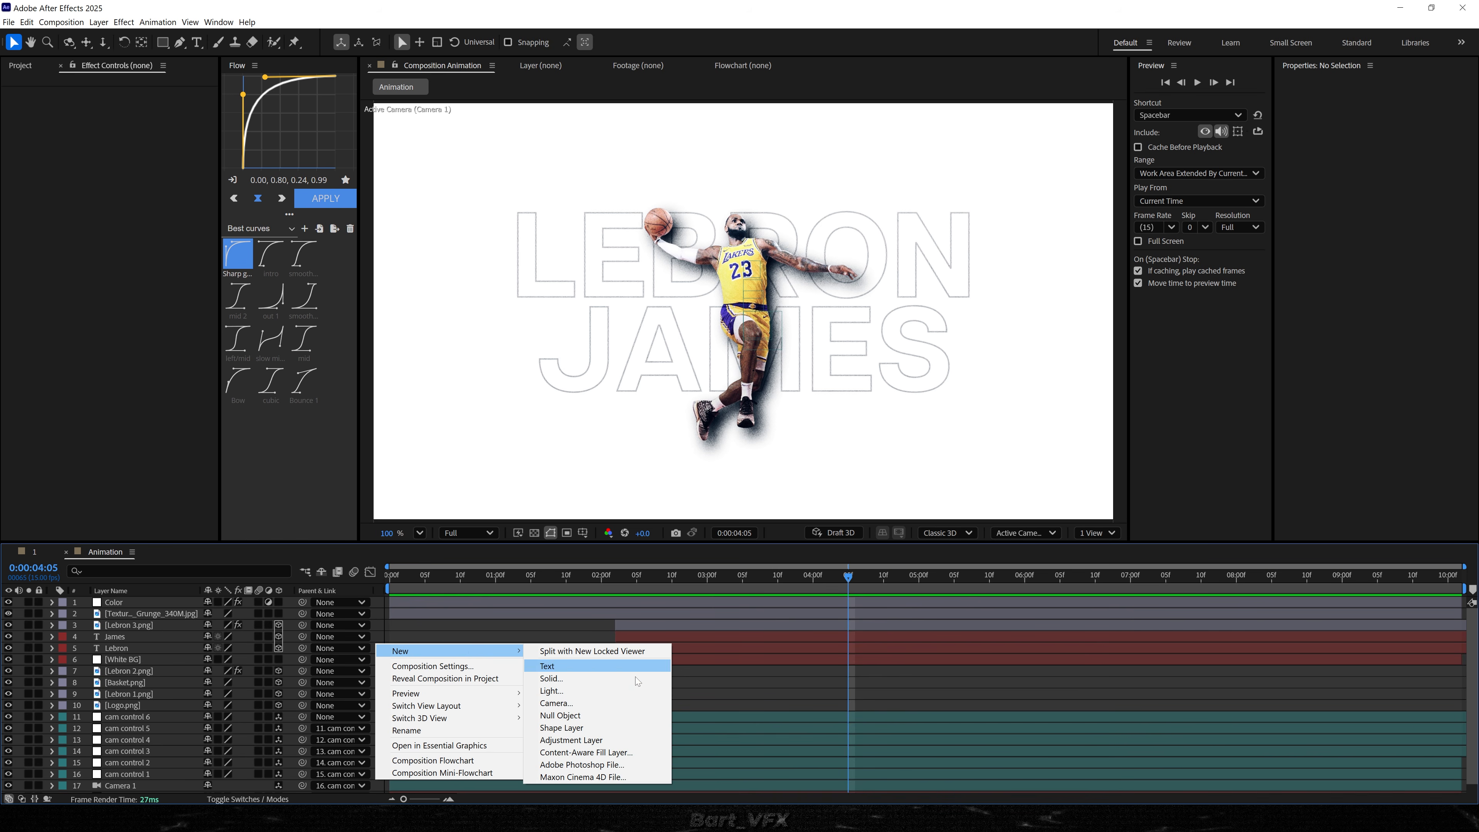
pyautogui.click(582, 740)
pyautogui.press('Return')
pyautogui.write('Radial Blur')
pyautogui.press('Return')
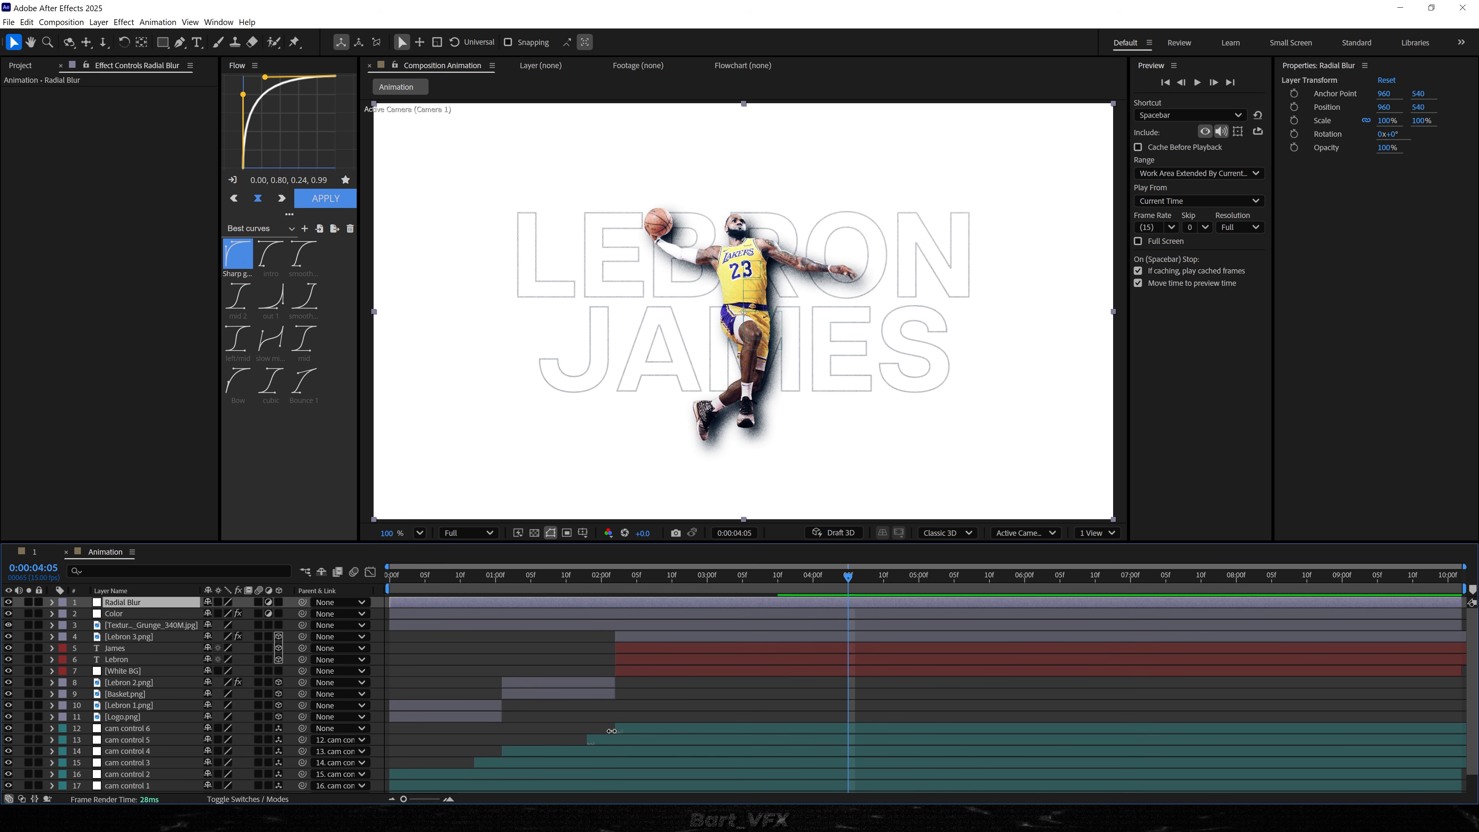
# - Apply the Radial Blur effect to the Radial Blur layer with Amount 3.0
pyautogui.hotkey('ctrl', 'space')
pyautogui.write('Radial')
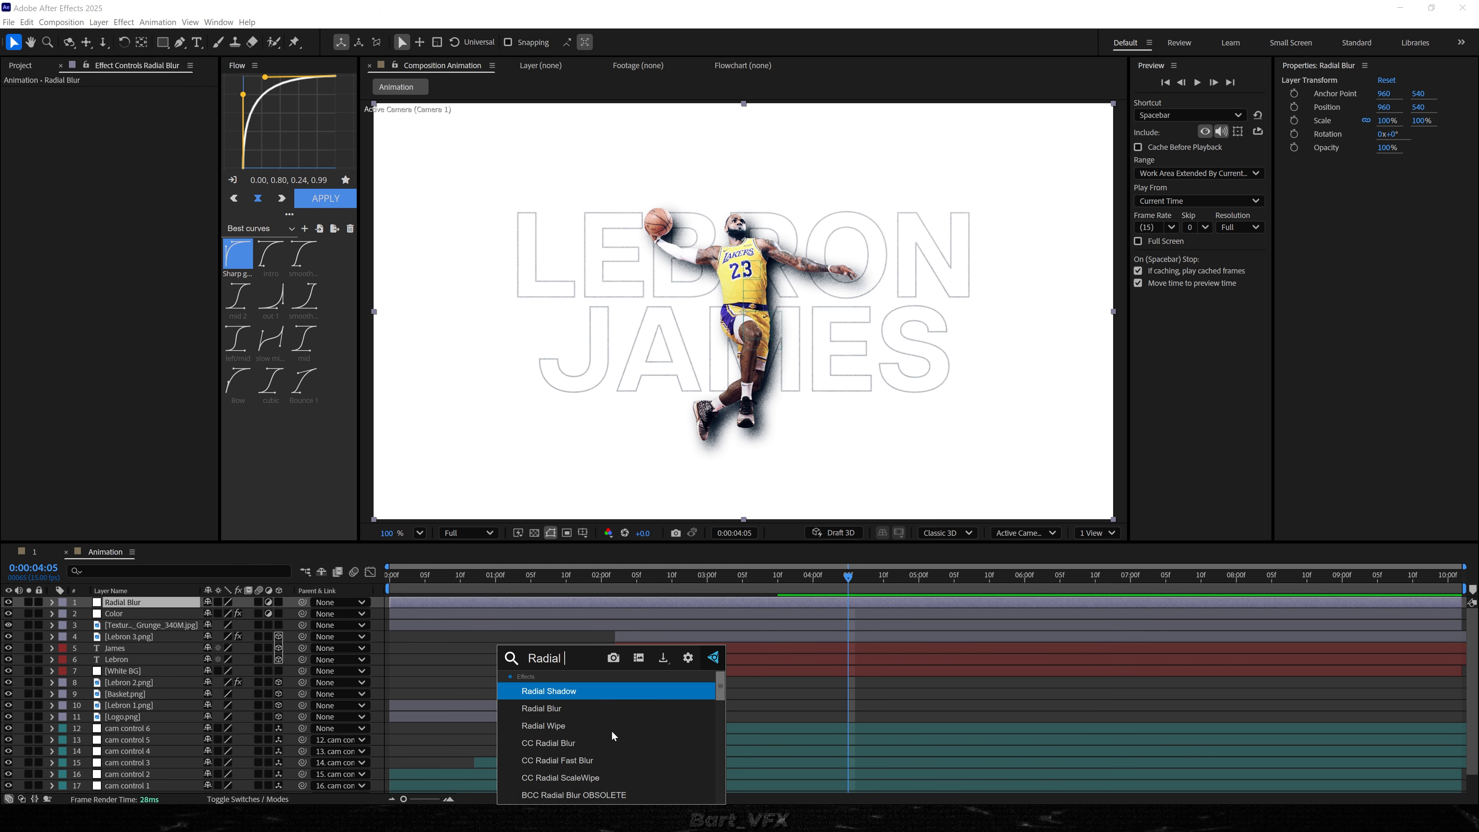
pyautogui.press('Down')
pyautogui.press('Return')
pyautogui.click(129, 221)
pyautogui.press('Return')
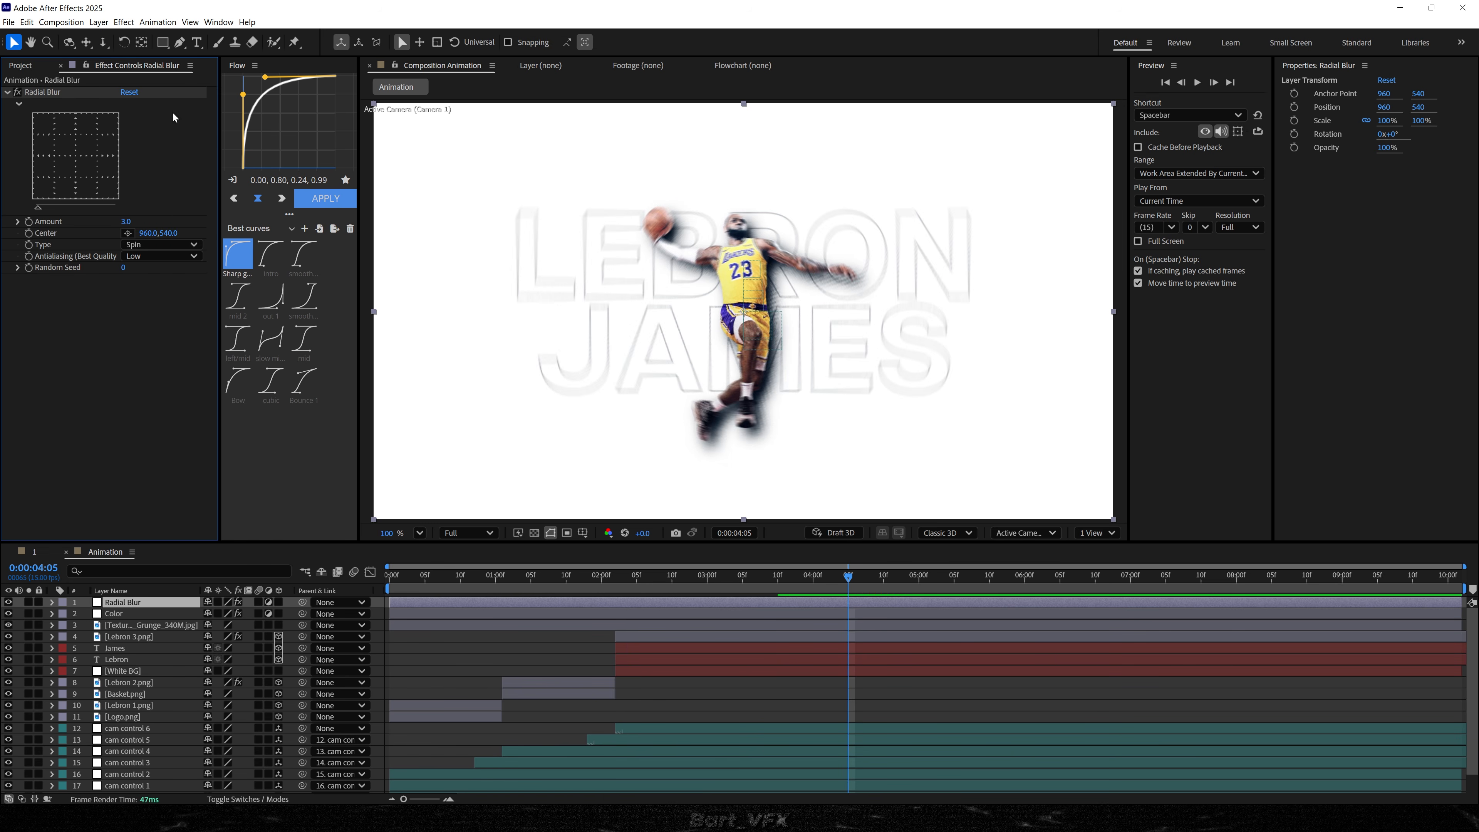
# - Add a frame-filling elliptical mask to the Radial Blur layer and invert it
pyautogui.click(165, 45)
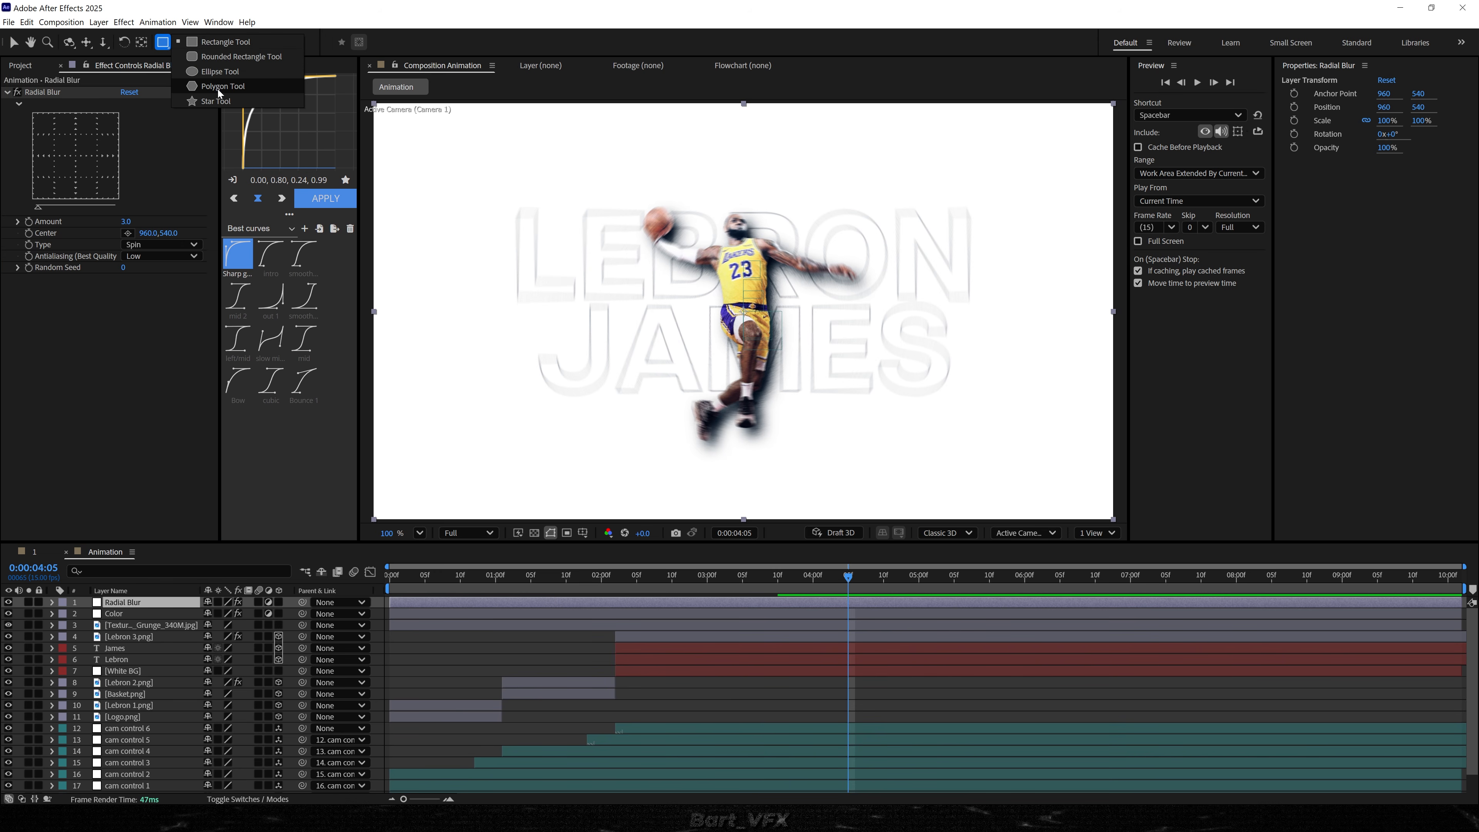
pyautogui.click(244, 71)
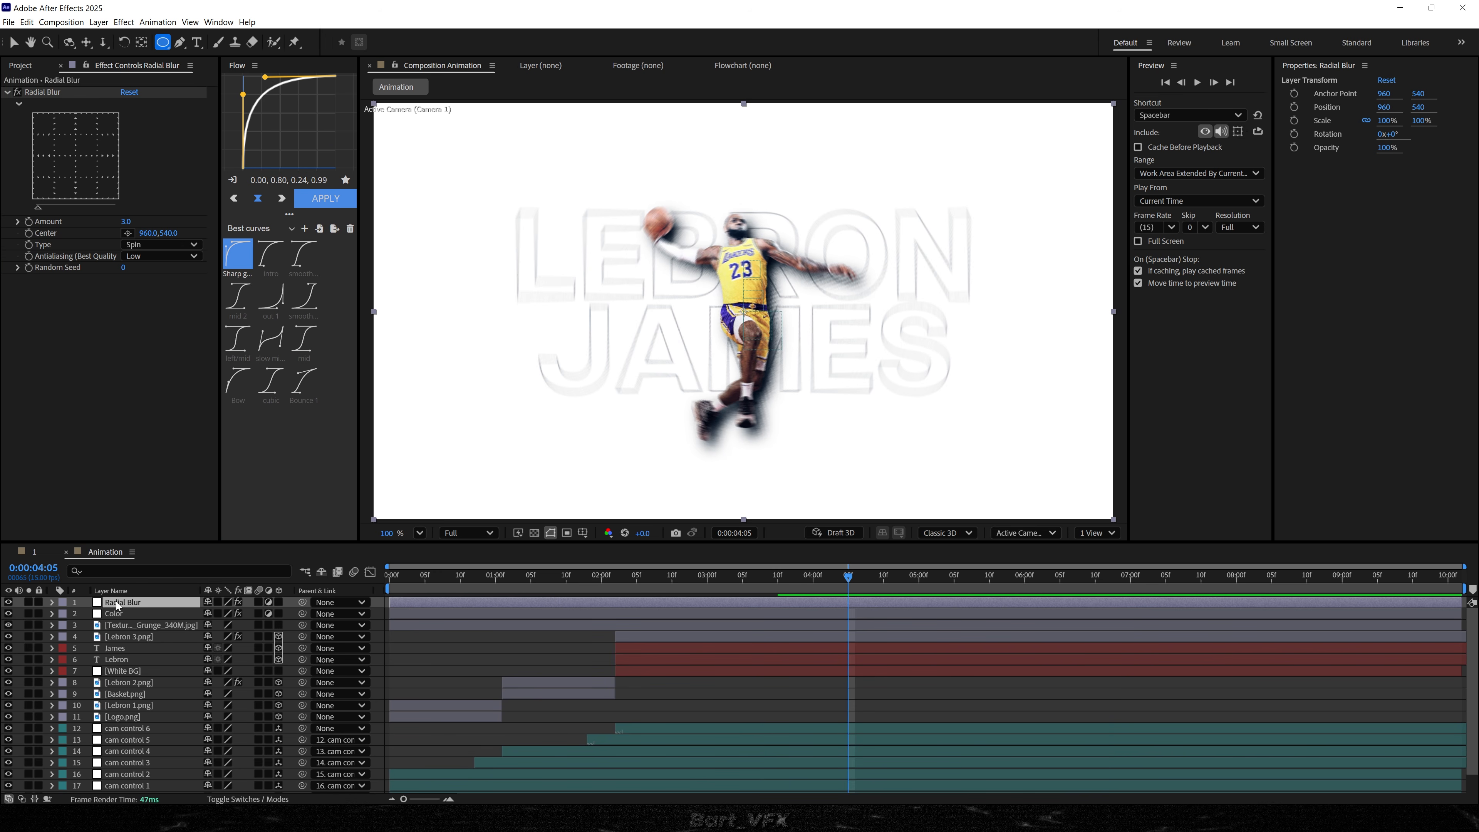
pyautogui.doubleClick(163, 42)
pyautogui.press('v')
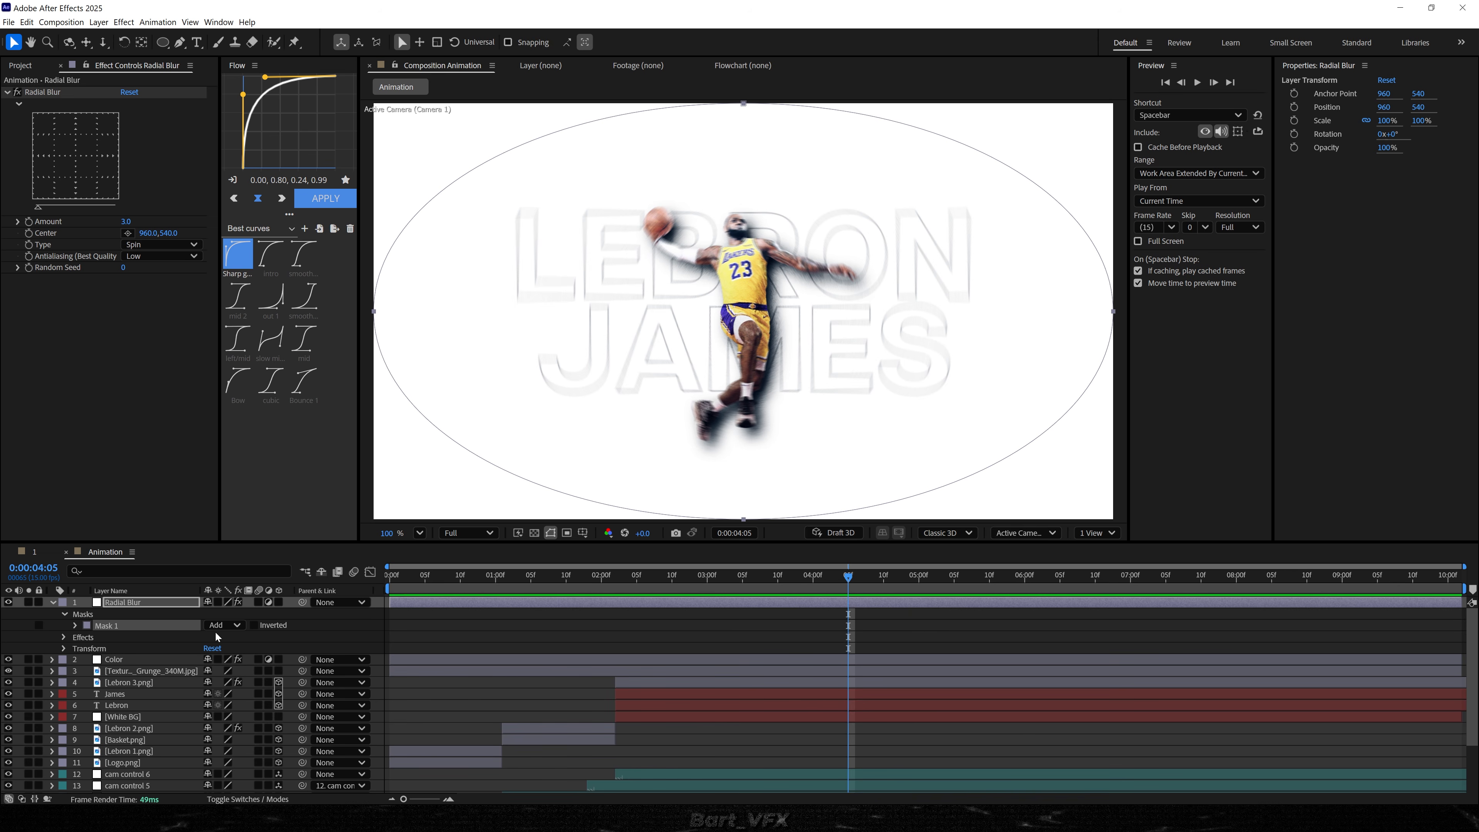
pyautogui.click(253, 625)
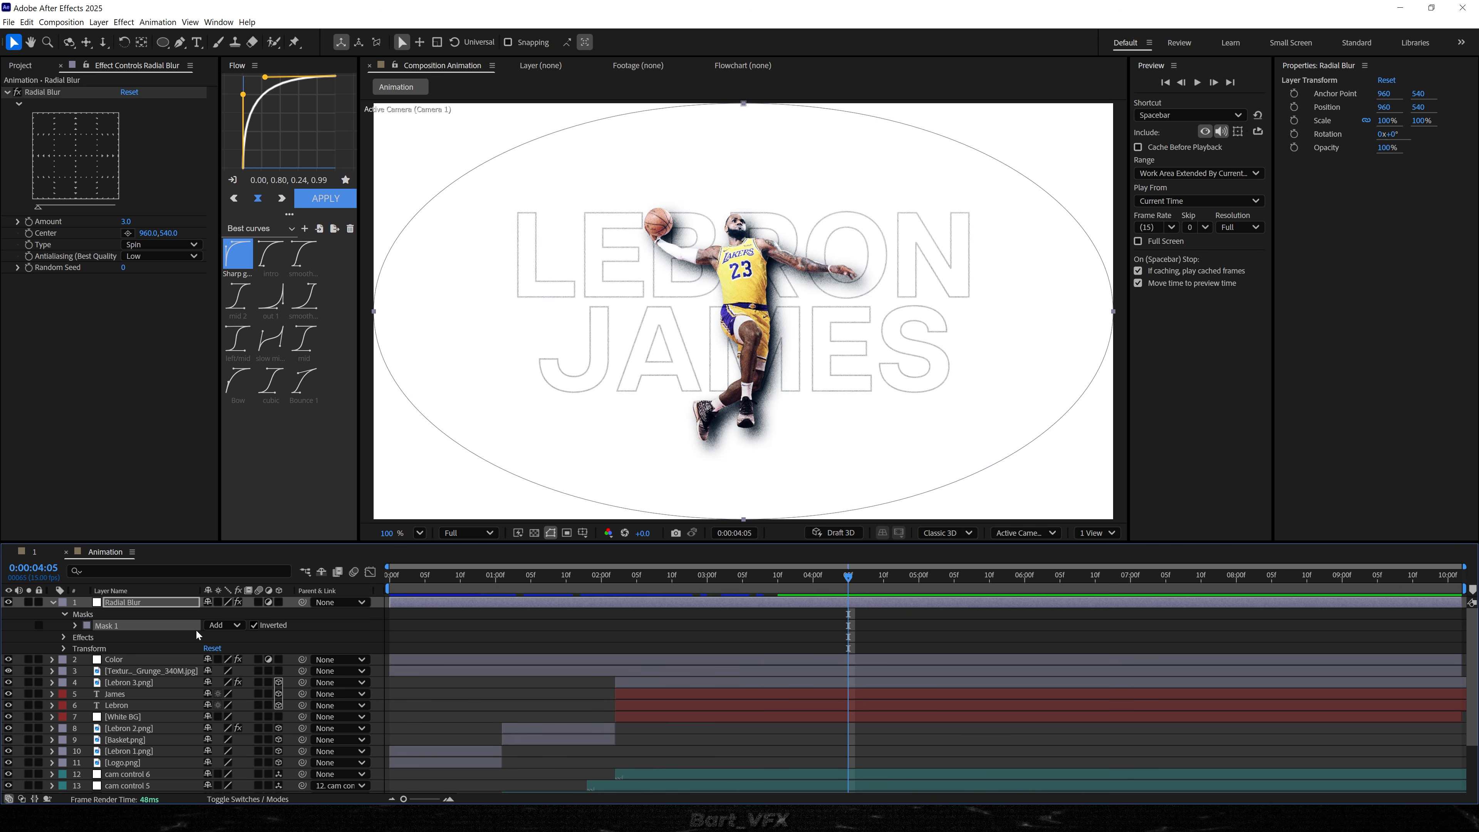
# - Set the elliptical mask's expansion to -114 pixels and raise its feather above 52 pixels, previewing from the start
pyautogui.moveTo(574, 583); pyautogui.dragTo(410, 598)
pyautogui.press('m')
pyautogui.press('m')
pyautogui.moveTo(224, 637); pyautogui.dragTo(138, 668)
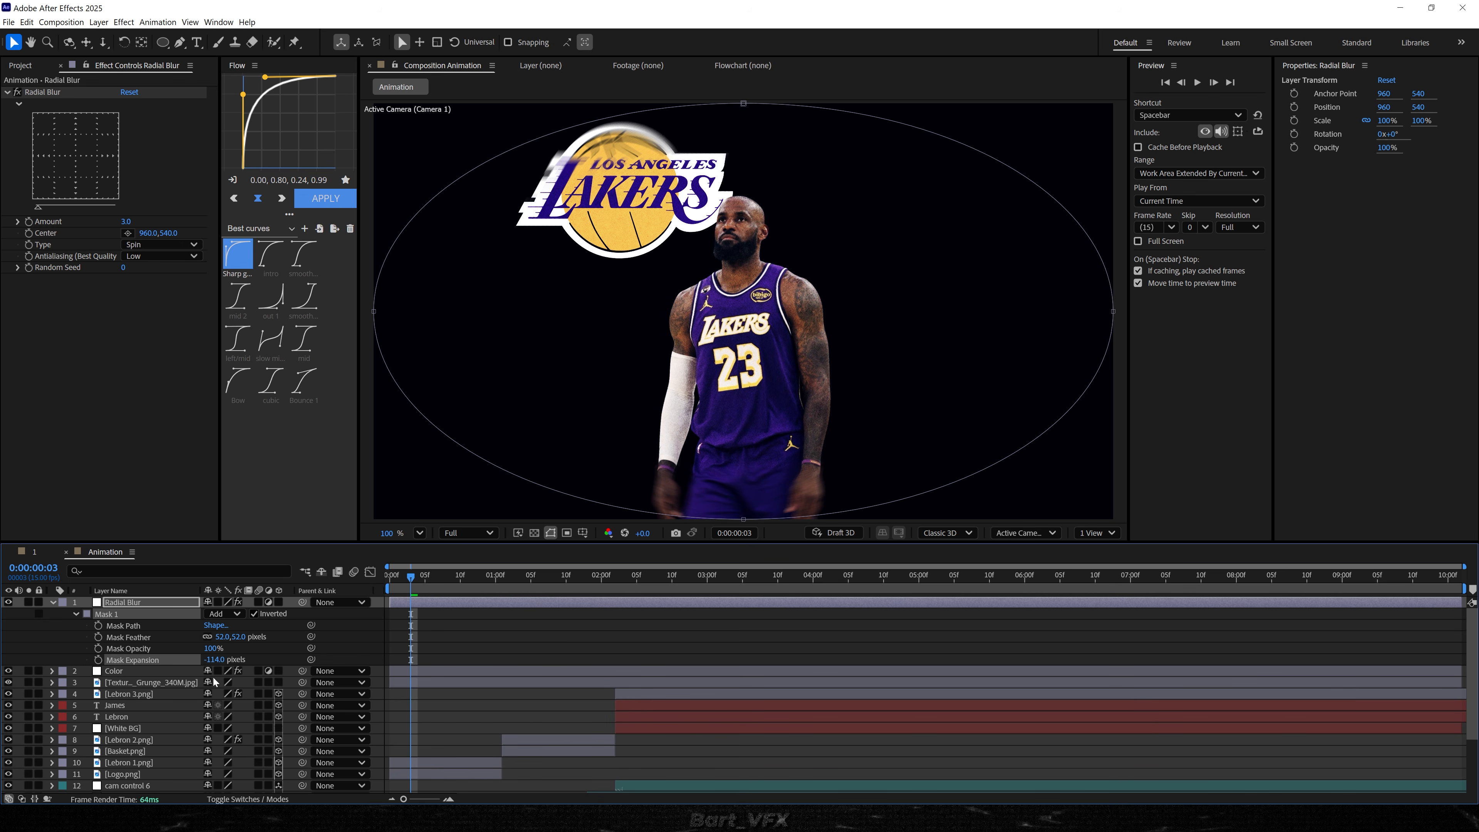
pyautogui.moveTo(241, 637); pyautogui.dragTo(557, 611)
pyautogui.moveTo(410, 576); pyautogui.dragTo(290, 575)
pyautogui.press('space')
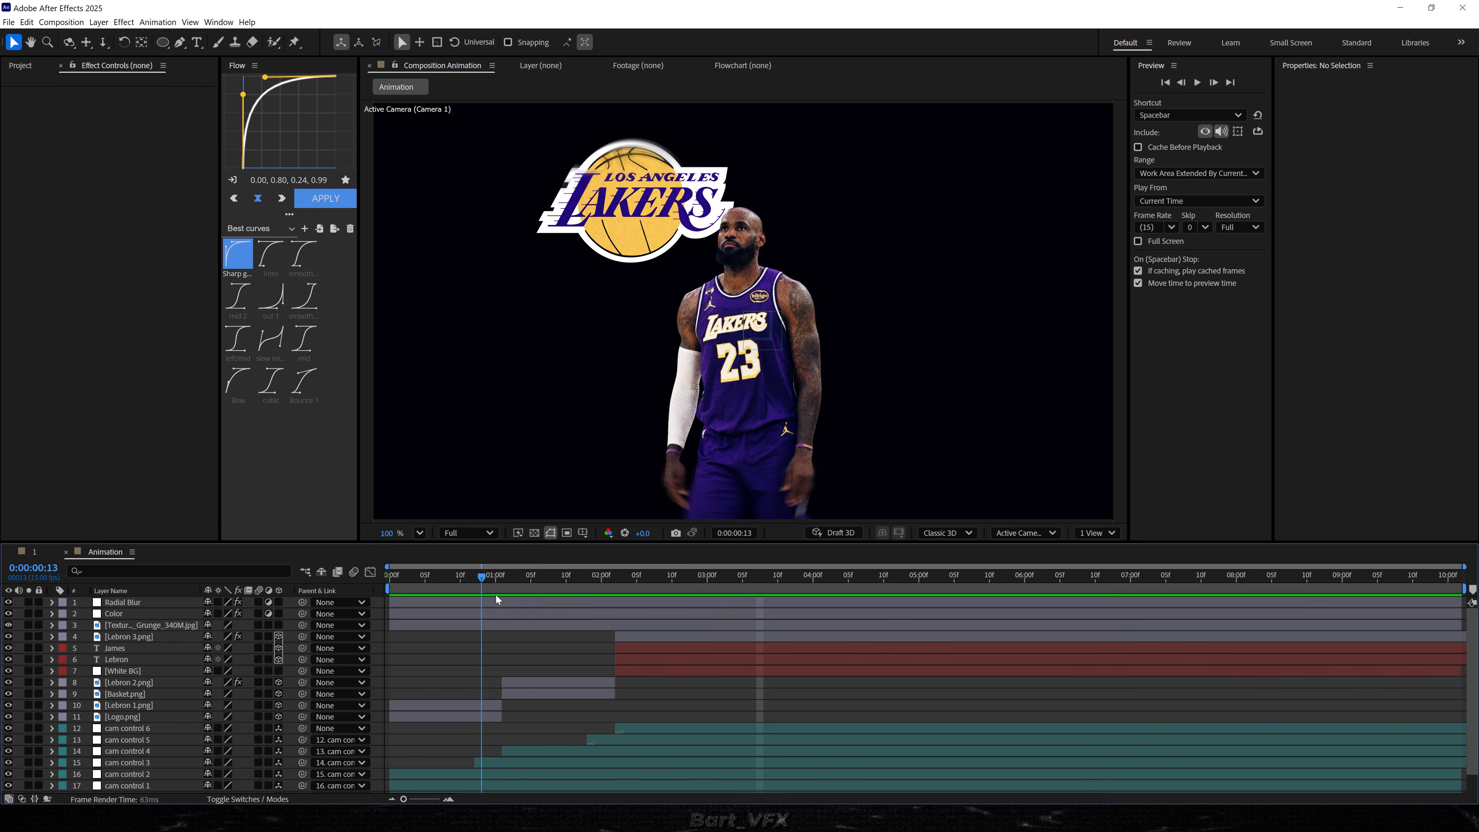
# - Apply CC Vignette to Logo.png with Amount 345, Angle of View 47.2 and Pin Highlights 9.4, and preview the animation
pyautogui.click(467, 576)
pyautogui.click(113, 720)
pyautogui.hotkey('ctrl', 'space')
pyautogui.write('vig')
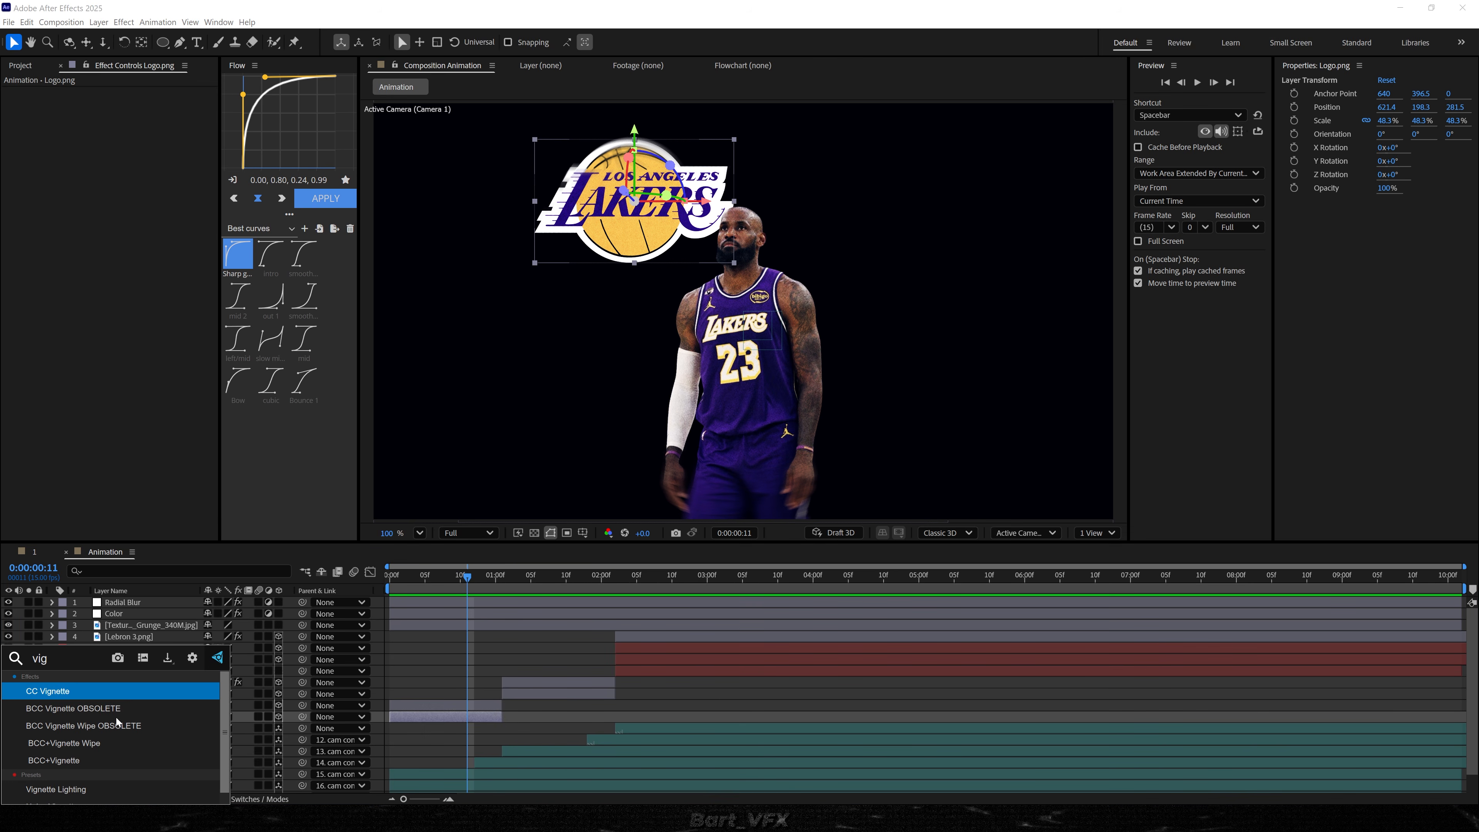
pyautogui.press('Return')
pyautogui.moveTo(153, 102); pyautogui.dragTo(274, 103)
pyautogui.moveTo(134, 117); pyautogui.dragTo(201, 142)
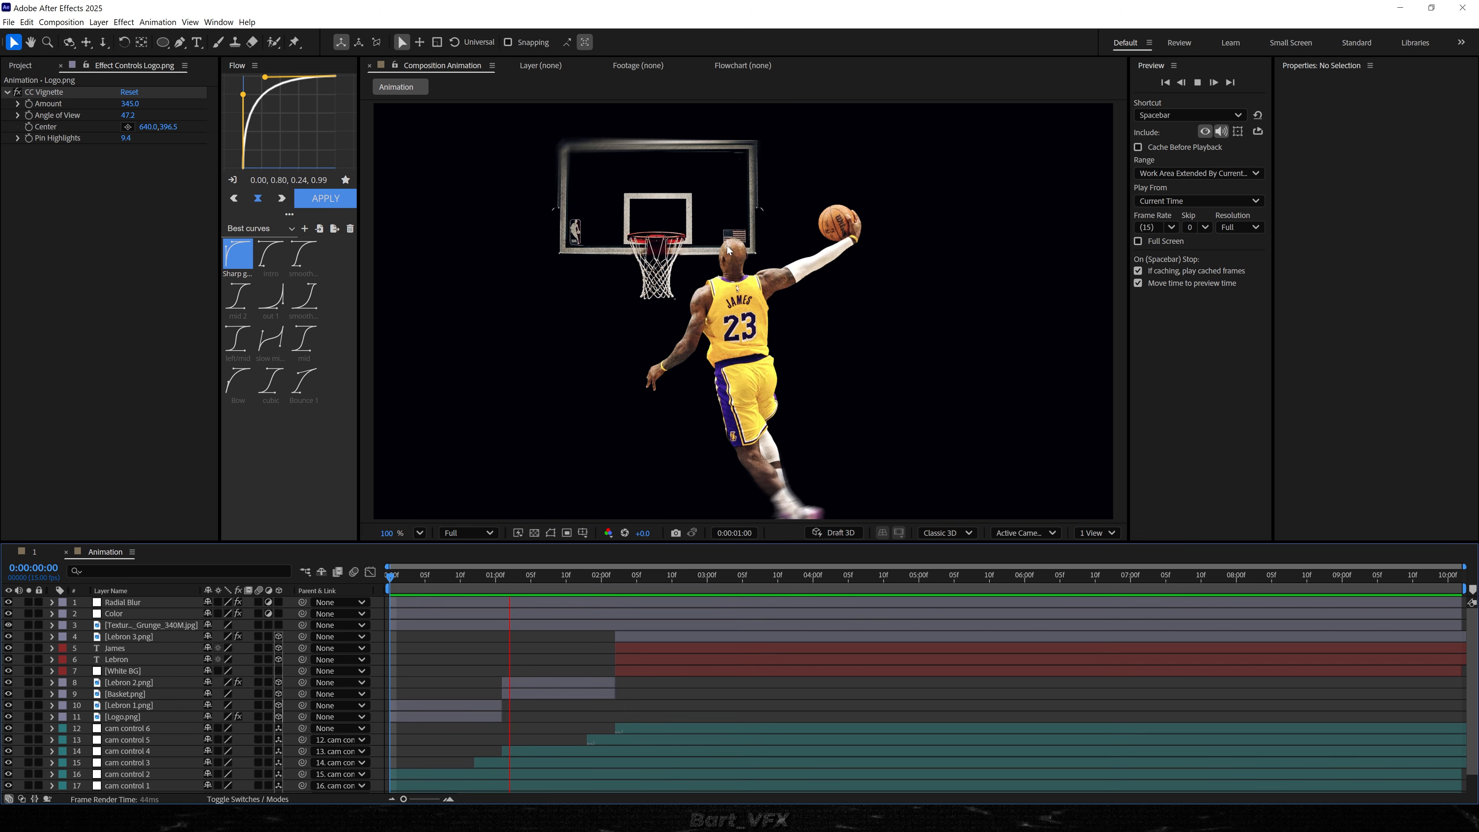
pyautogui.press('space')
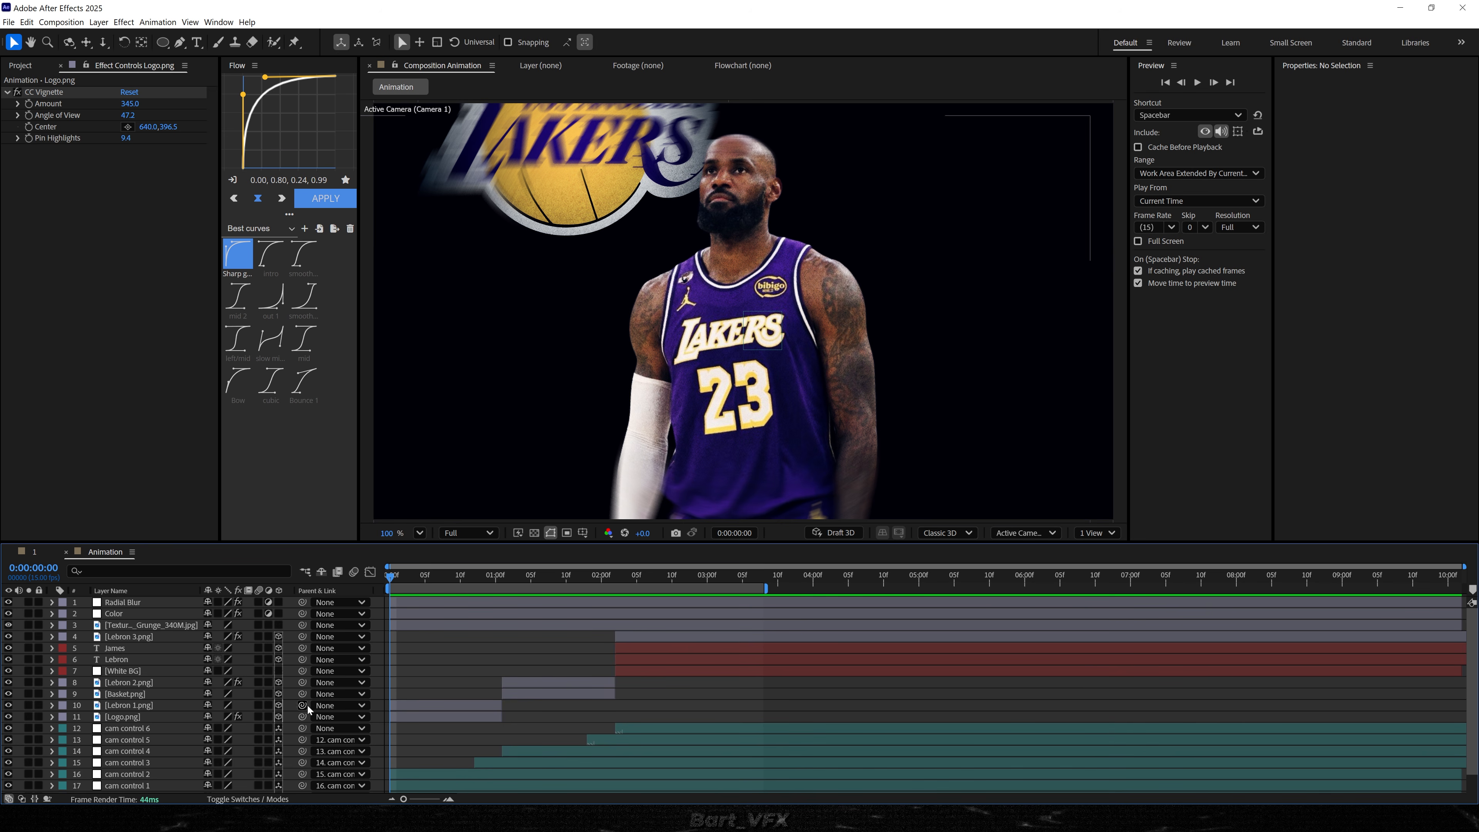
# - Enable motion blur for the player, logo, basket and text layers, and play the animation to check it
pyautogui.moveTo(259, 717); pyautogui.dragTo(260, 682)
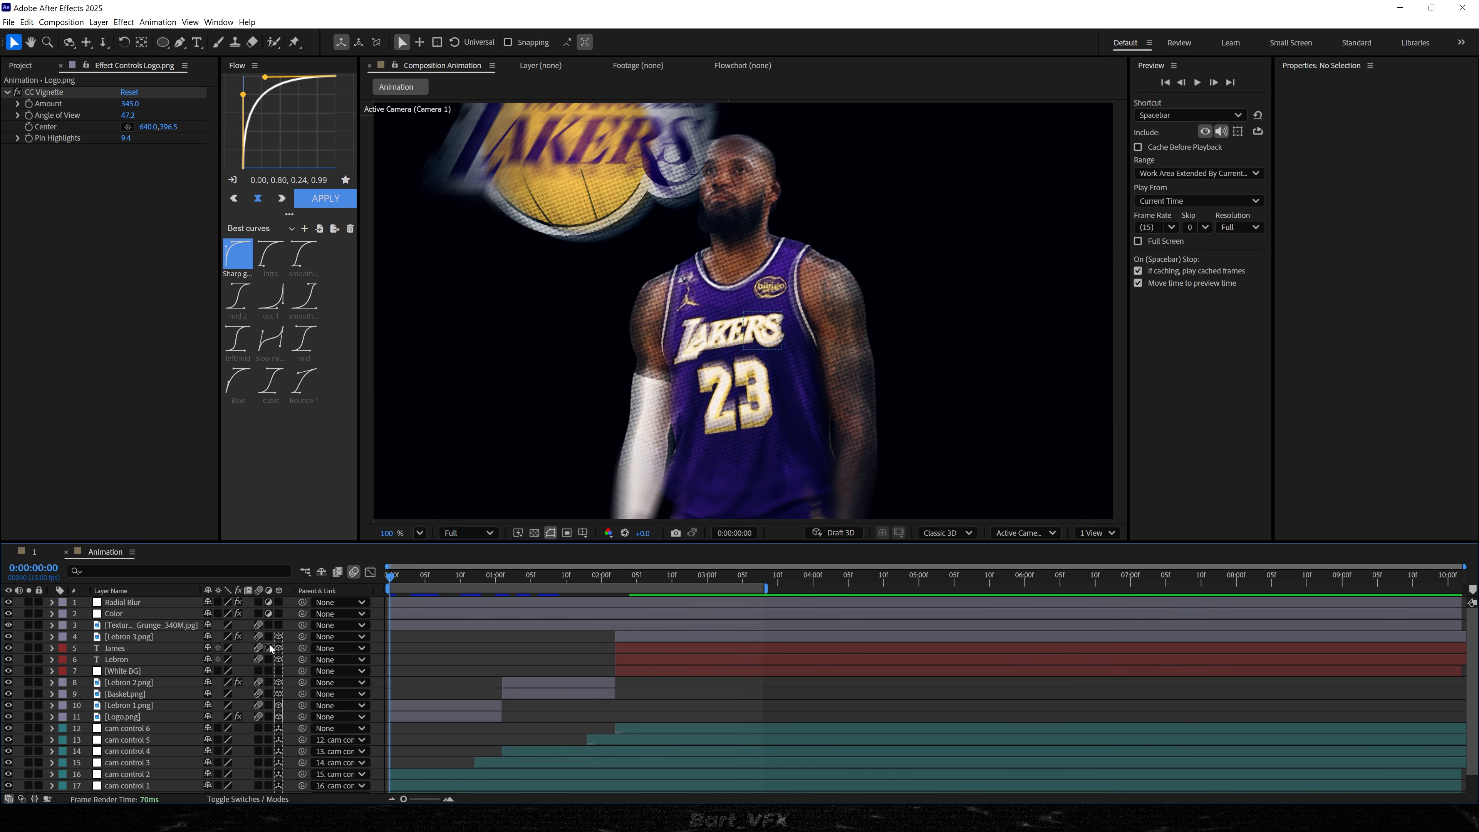
pyautogui.press('space')
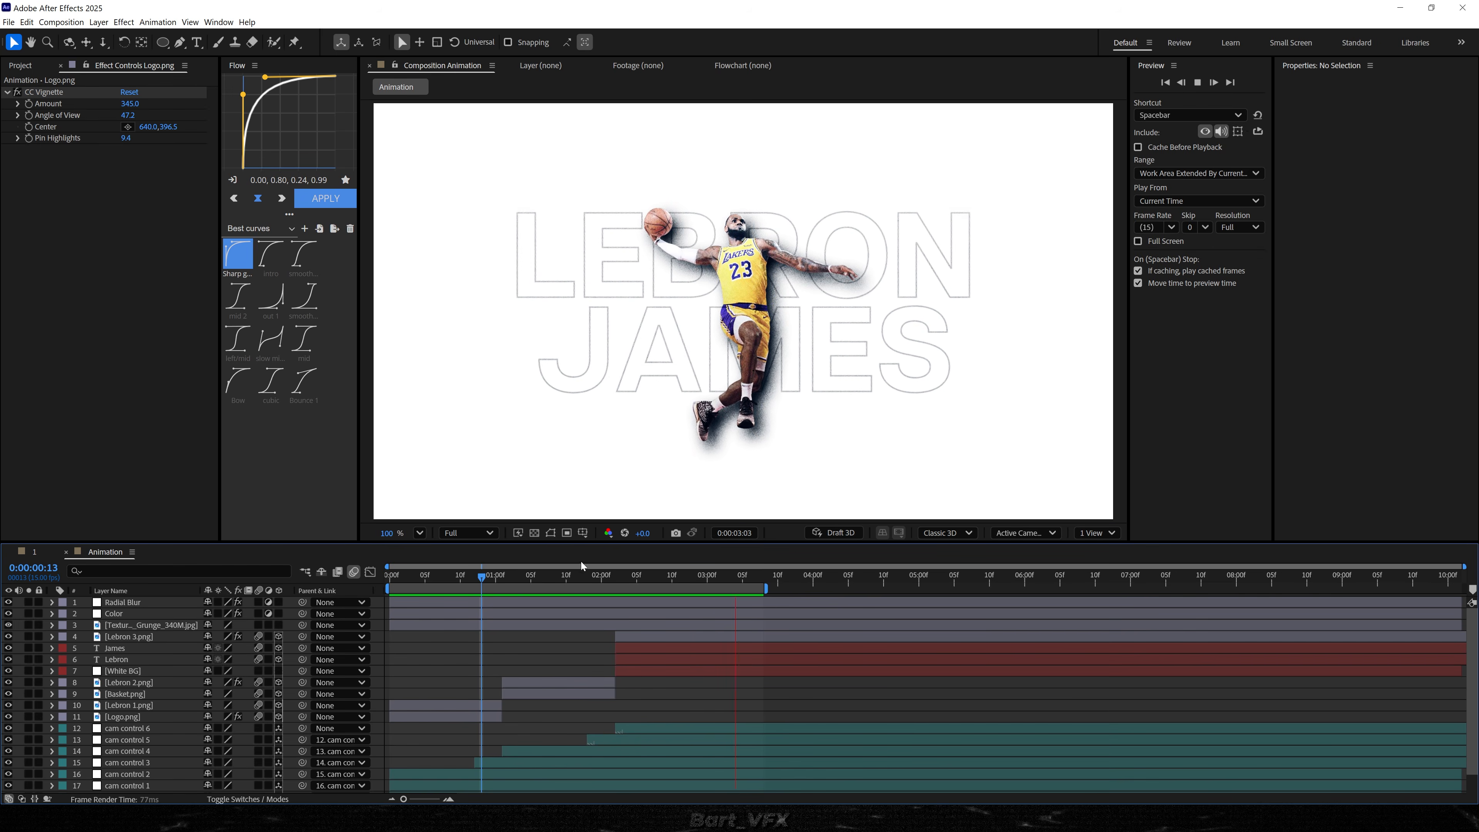
pyautogui.moveTo(466, 576)
pyautogui.mouseDown()
pyautogui.moveTo(544, 573)
pyautogui.moveTo(445, 590)
pyautogui.moveTo(559, 575)
pyautogui.moveTo(467, 581)
pyautogui.mouseUp()
pyautogui.press('space')
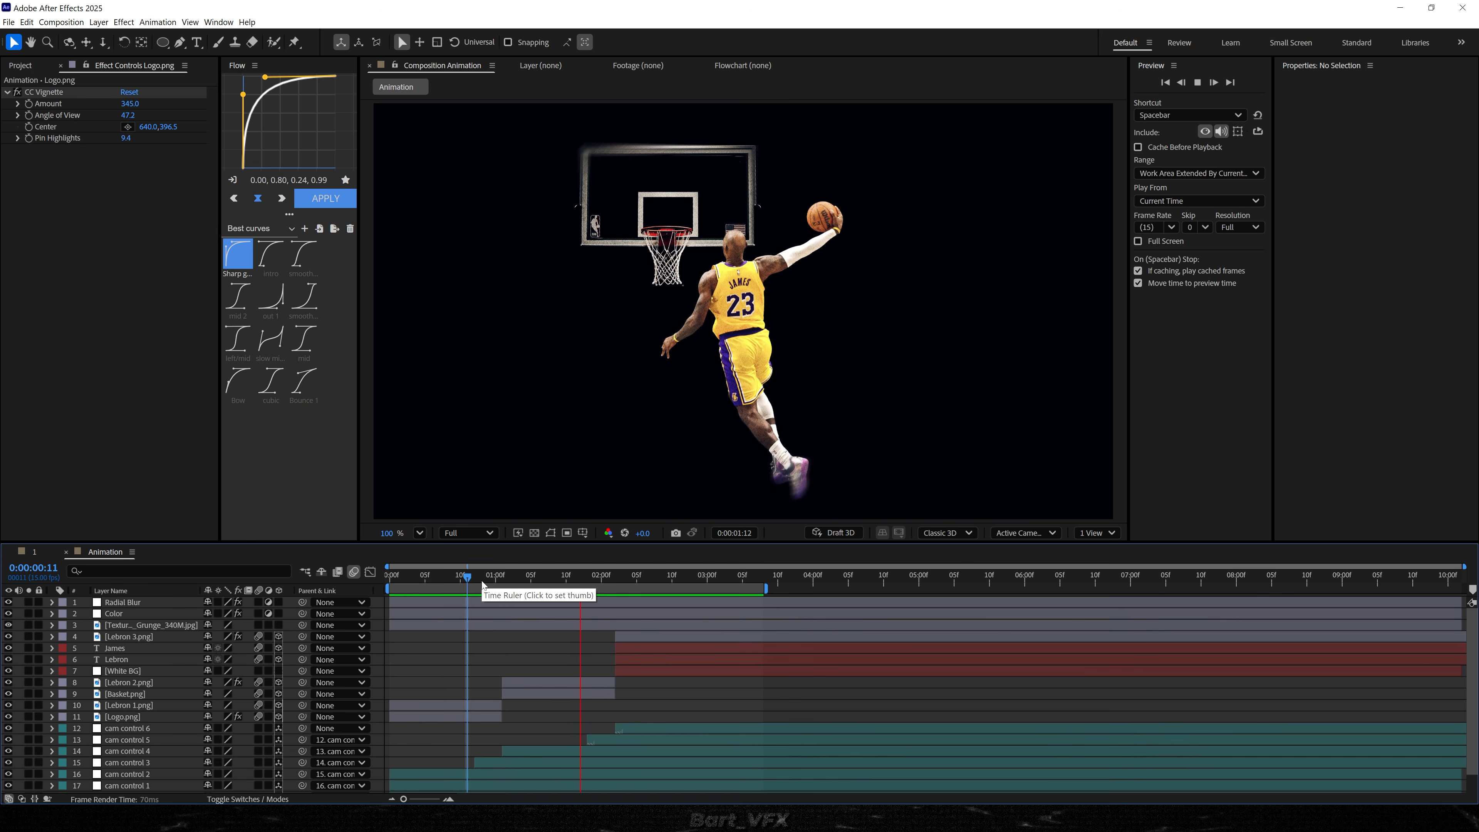
# - Add an adjustment layer at the first image cut near 0:00:01:01 and trim it to a few frames
pyautogui.click(501, 575)
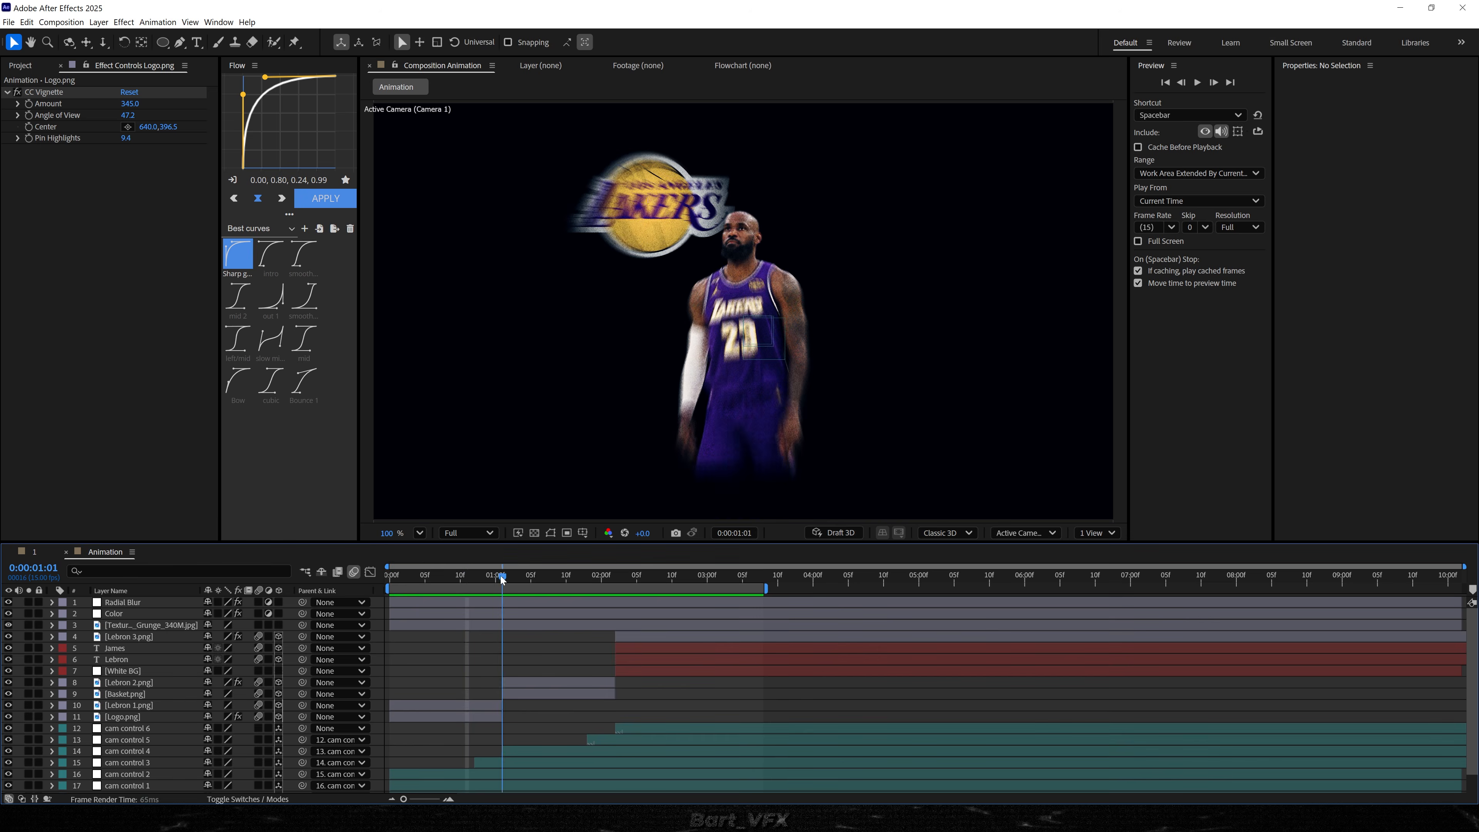
pyautogui.moveTo(500, 575); pyautogui.dragTo(504, 576)
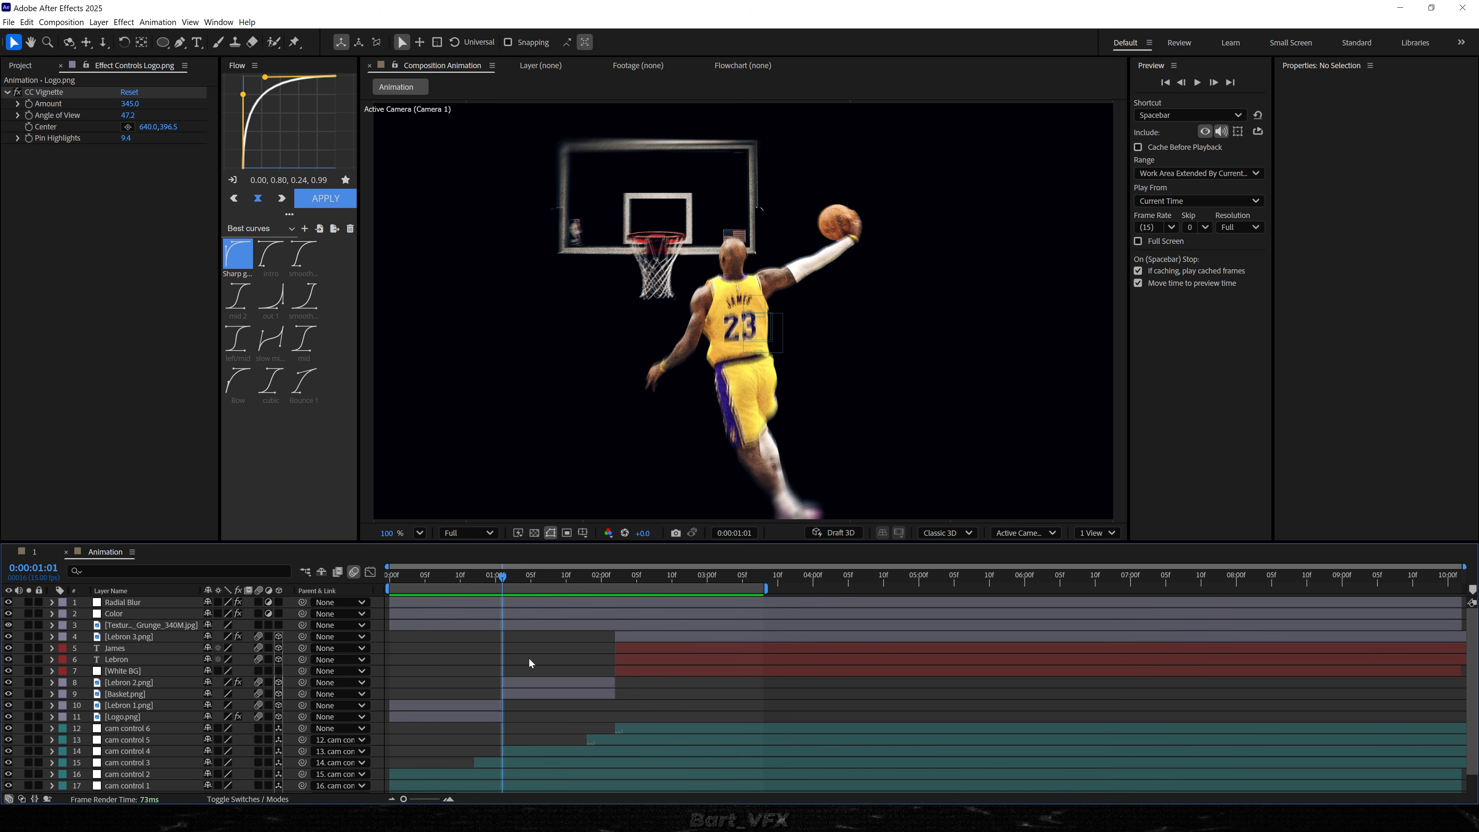
pyautogui.hotkey('ctrl', 'alt', 'y')
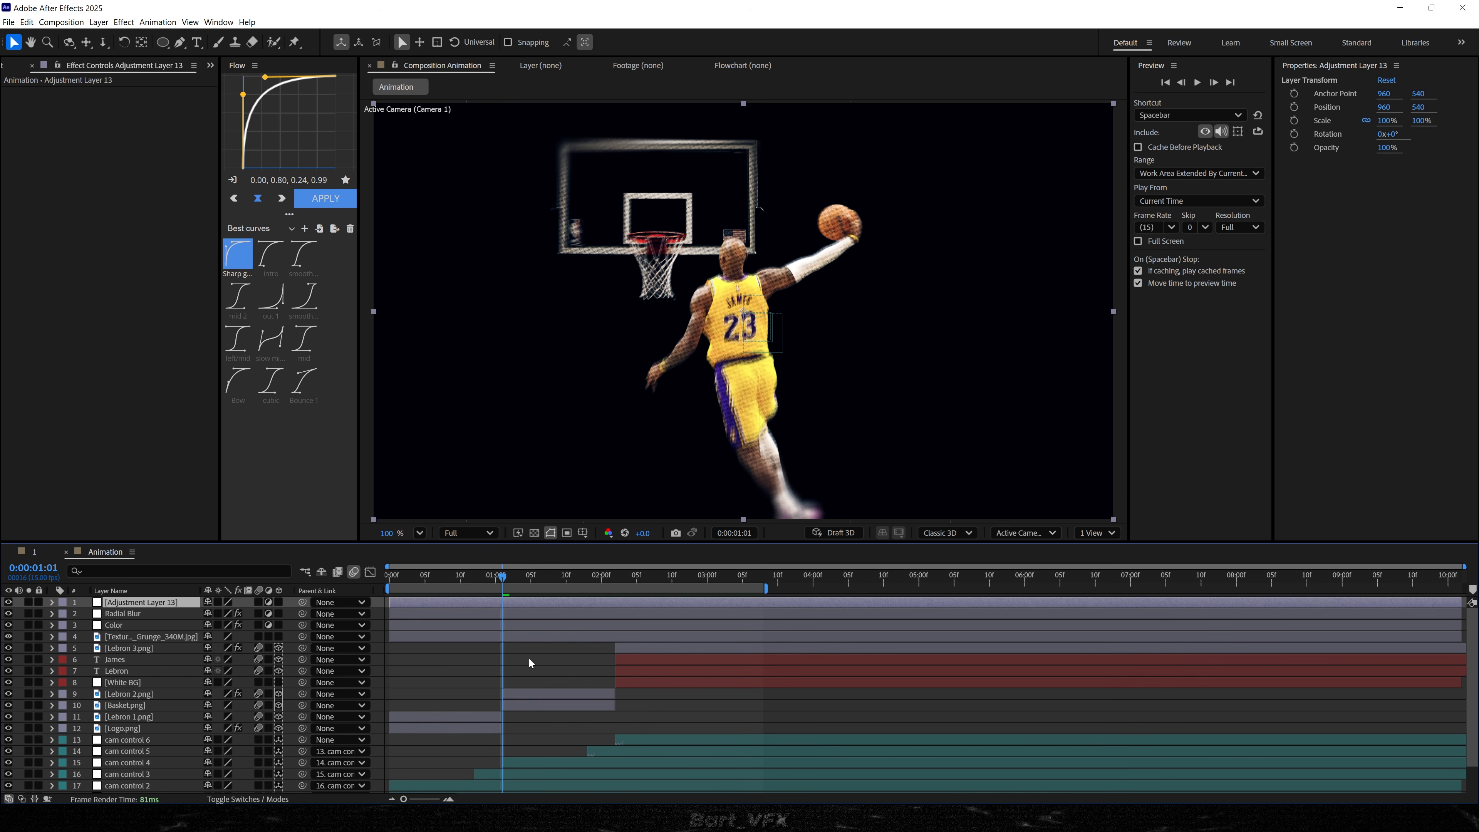
pyautogui.hotkey('alt', '[')
pyautogui.hotkey('alt', ']')
# - Try the Invert effect on the short adjustment layer and preview the flash at the cut
pyautogui.hotkey('ctrl', 'space')
pyautogui.write('invert')
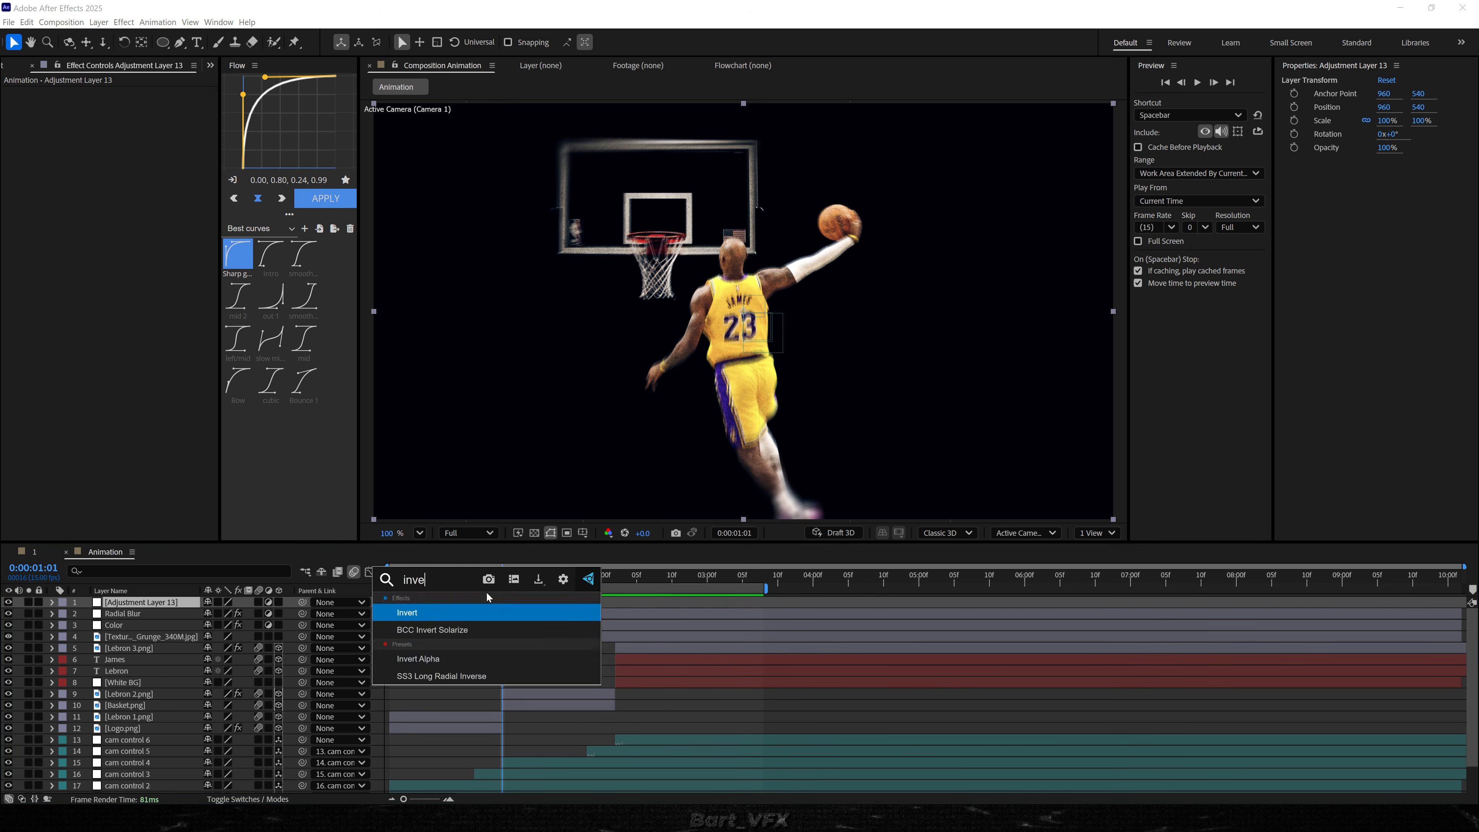
pyautogui.press('Return')
pyautogui.press('space')
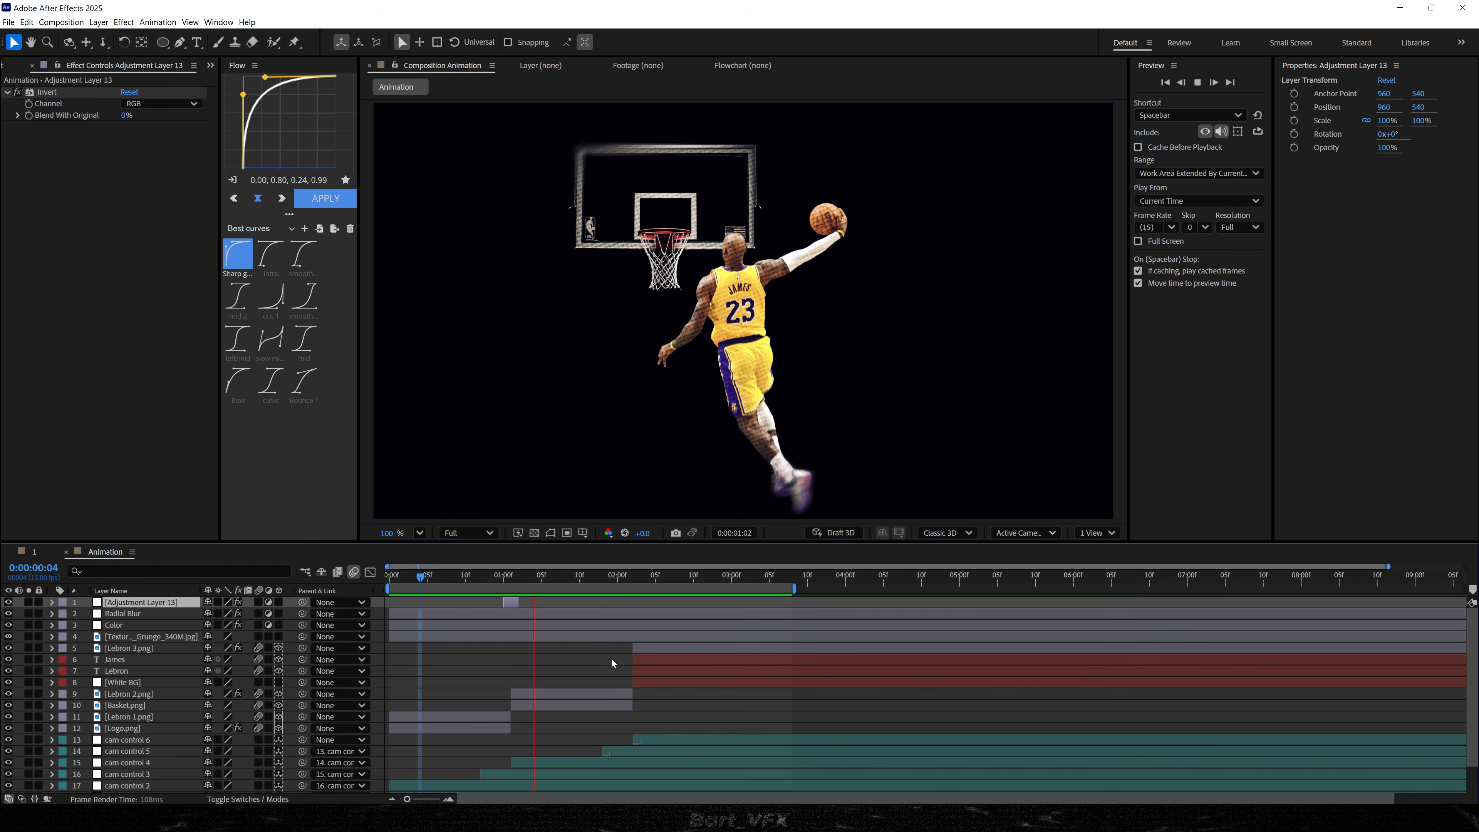
pyautogui.press('space')
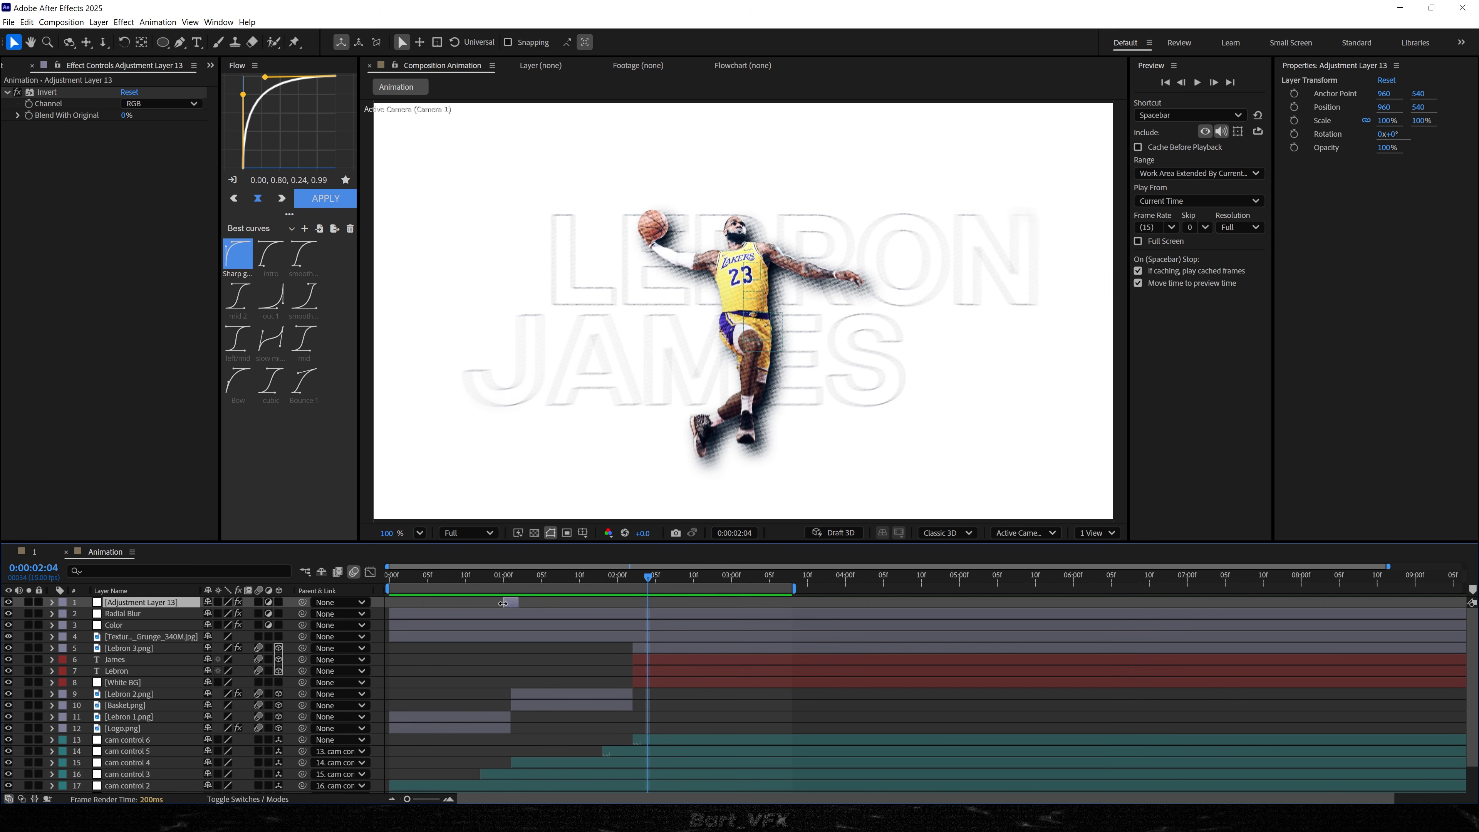
# - Try repositioning and duplicating the short Invert adjustment layer, and preview the animation
pyautogui.scroll(5, 489, 606)
pyautogui.moveTo(529, 603); pyautogui.dragTo(371, 579)
pyautogui.hotkey('ctrl', 'd')
pyautogui.press('space')
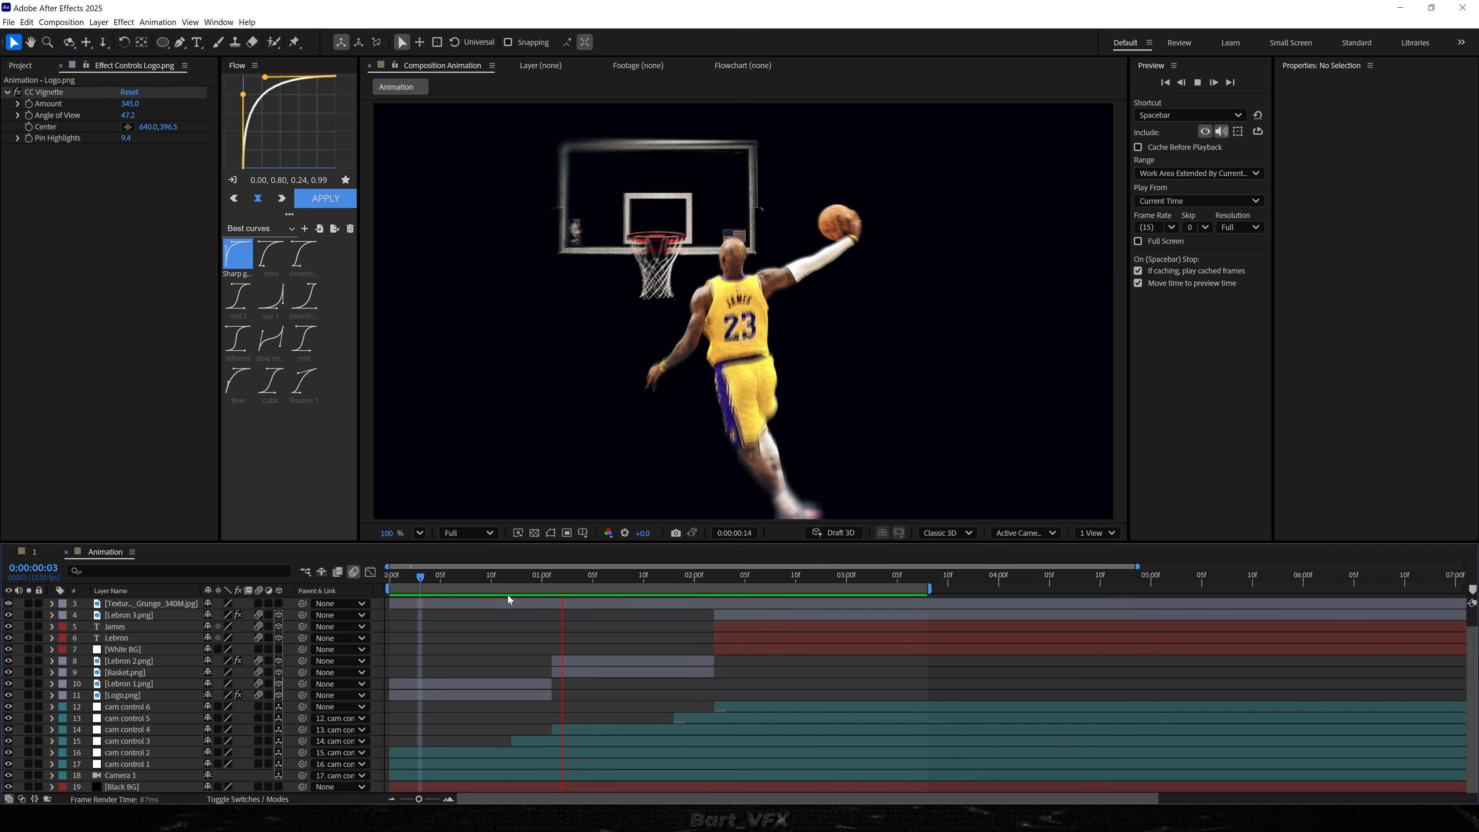